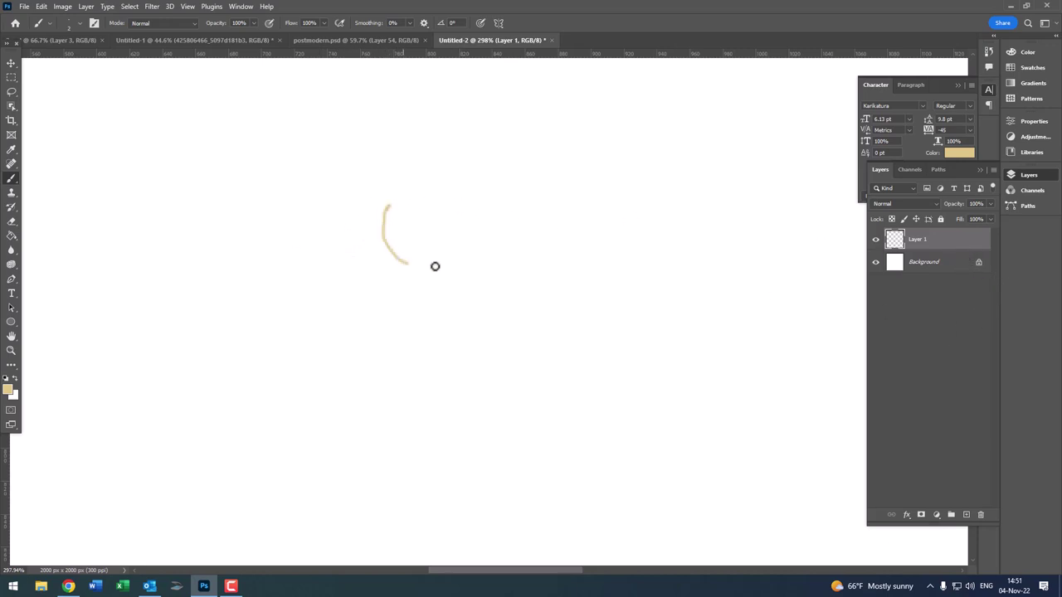
# - Sketch both glasses lenses, the nose loop and the eyes in tan on Layer 1
pyautogui.moveTo(435, 266)
pyautogui.mouseDown()
pyautogui.moveTo(393, 218)
pyautogui.moveTo(481, 232)
pyautogui.moveTo(397, 248)
pyautogui.moveTo(317, 201)
pyautogui.moveTo(374, 196)
pyautogui.moveTo(395, 234)
pyautogui.moveTo(481, 223)
pyautogui.moveTo(379, 213)
pyautogui.moveTo(302, 222)
pyautogui.mouseUp()
pyautogui.moveTo(380, 199); pyautogui.dragTo(328, 245)
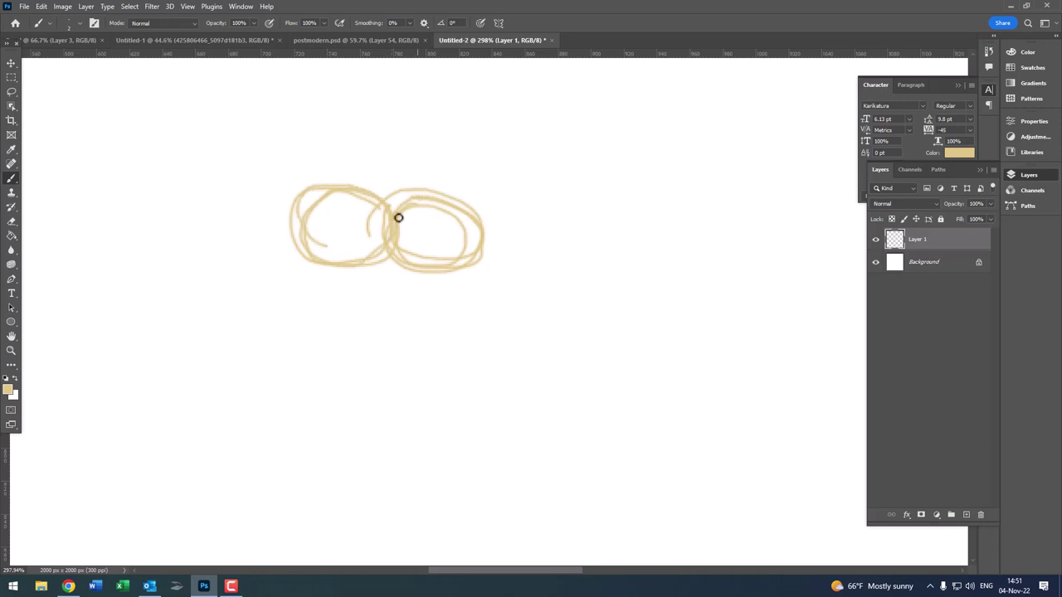
pyautogui.moveTo(321, 305)
pyautogui.mouseDown()
pyautogui.moveTo(383, 263)
pyautogui.moveTo(384, 274)
pyautogui.mouseUp()
pyautogui.moveTo(341, 217)
pyautogui.mouseDown()
pyautogui.moveTo(404, 204)
pyautogui.moveTo(407, 219)
pyautogui.moveTo(526, 240)
pyautogui.moveTo(455, 228)
pyautogui.mouseUp()
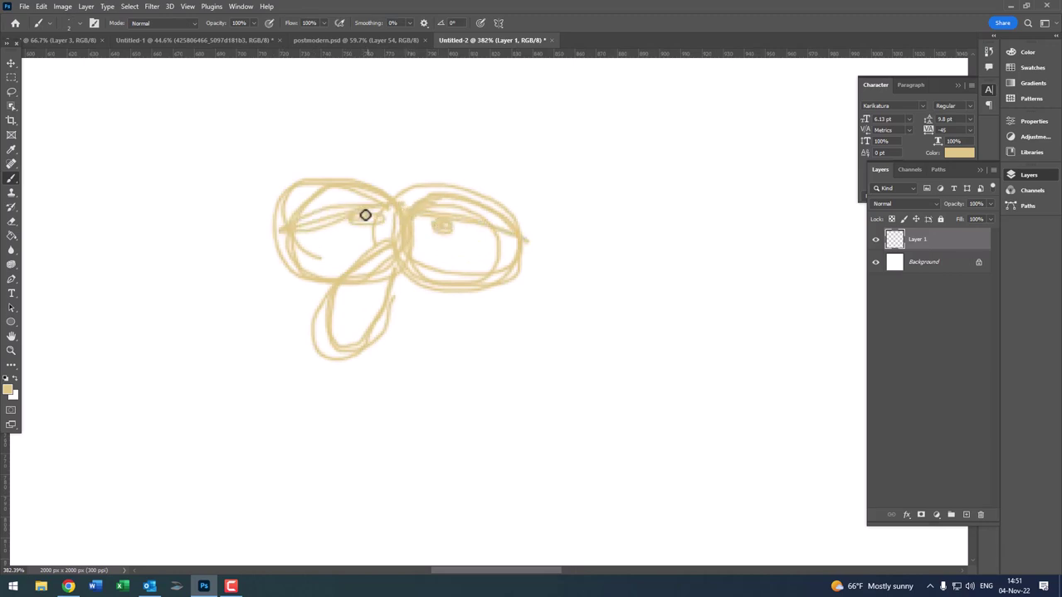
pyautogui.scroll(-2, 455, 254)
pyautogui.scroll(3, 362, 294)
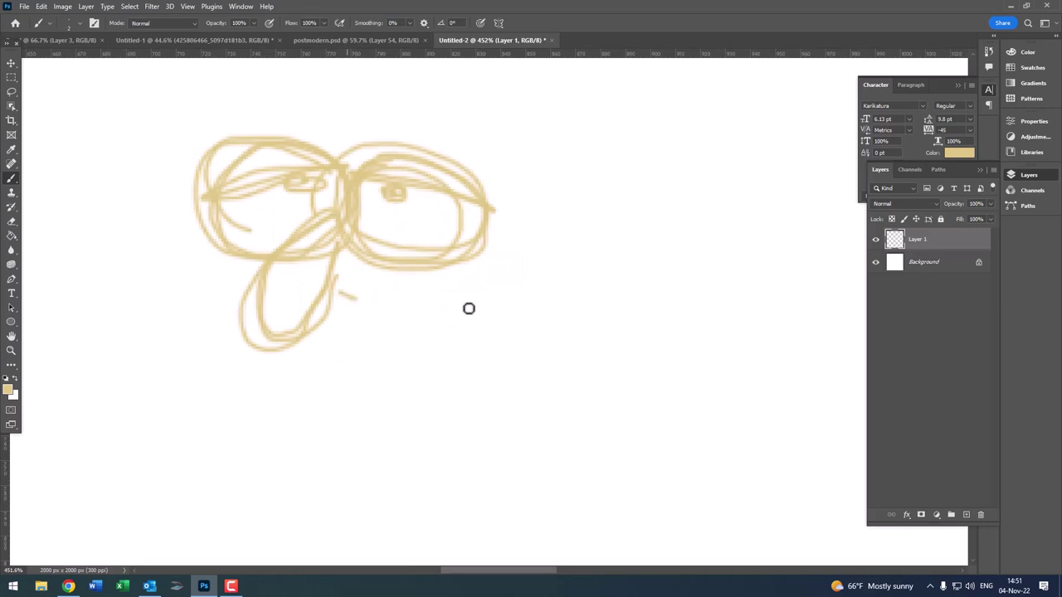
# - Sketch the upper lip and the open grinning mouth with a crease at its corner
pyautogui.moveTo(357, 295)
pyautogui.mouseDown()
pyautogui.moveTo(504, 266)
pyautogui.moveTo(407, 307)
pyautogui.moveTo(439, 401)
pyautogui.moveTo(515, 296)
pyautogui.moveTo(374, 318)
pyautogui.mouseUp()
pyautogui.scroll(2, 387, 339)
pyautogui.moveTo(447, 403); pyautogui.dragTo(513, 312)
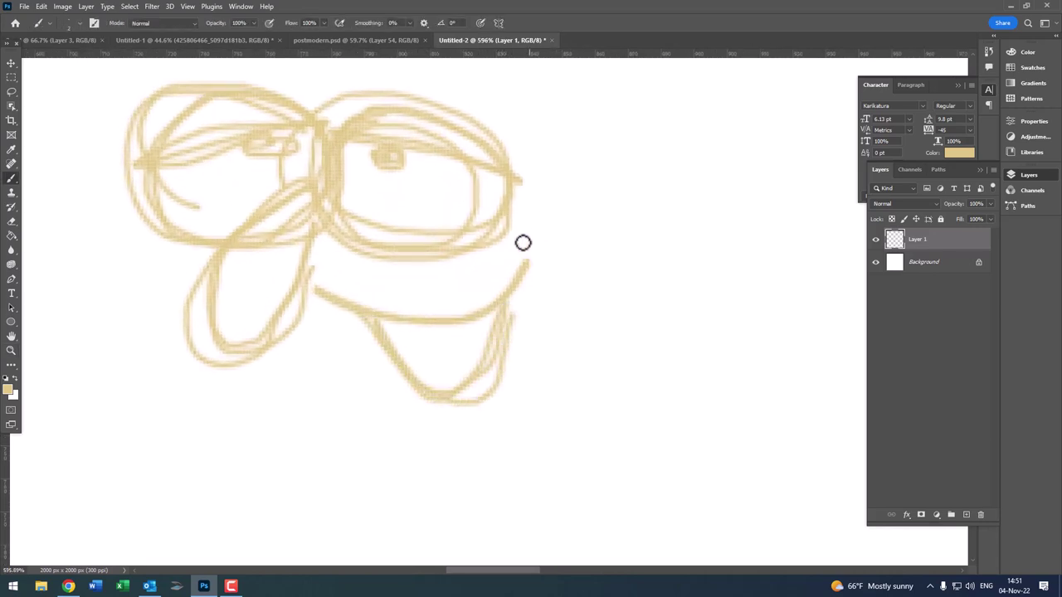
pyautogui.moveTo(522, 249); pyautogui.dragTo(544, 278)
pyautogui.scroll(-3, 426, 297)
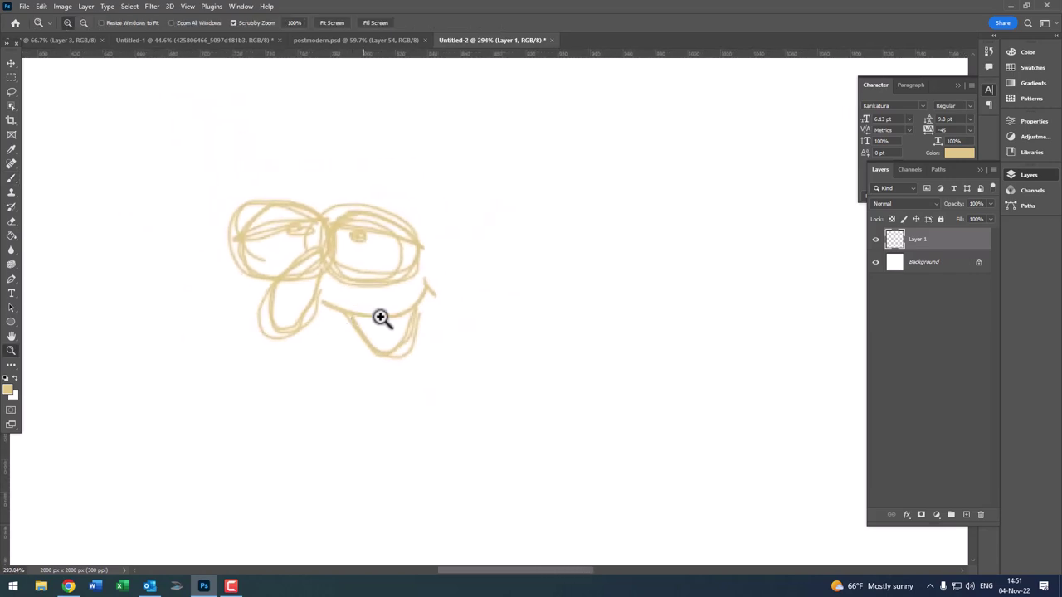
pyautogui.scroll(1, 379, 318)
# - Outline the big right and left ears beside the face
pyautogui.moveTo(457, 289); pyautogui.dragTo(474, 317)
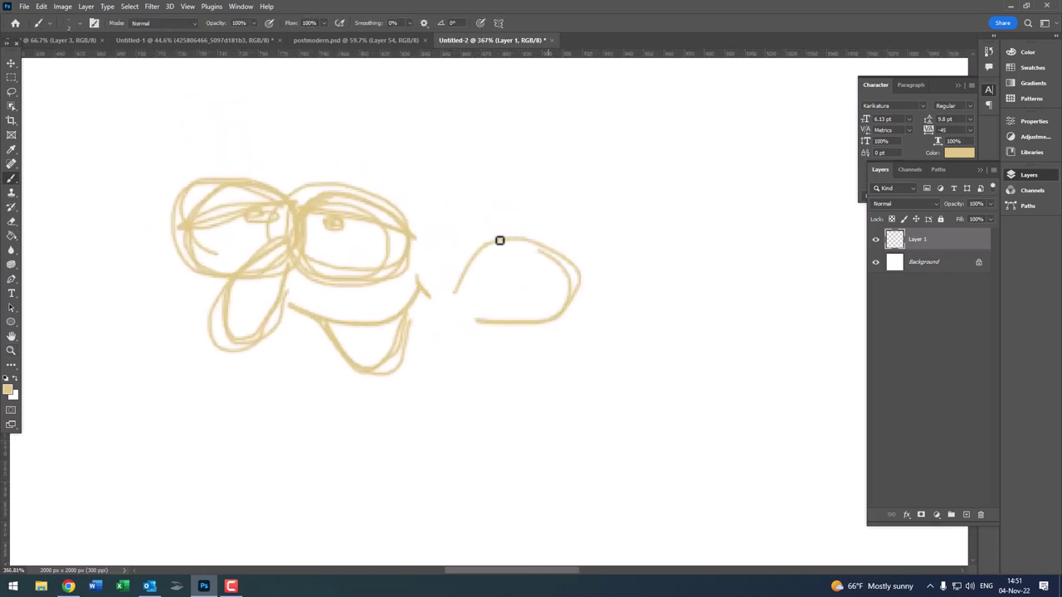
pyautogui.moveTo(435, 273); pyautogui.dragTo(581, 292)
pyautogui.moveTo(312, 307)
pyautogui.mouseDown()
pyautogui.moveTo(196, 306)
pyautogui.moveTo(306, 331)
pyautogui.mouseUp()
pyautogui.moveTo(204, 301)
pyautogui.mouseDown()
pyautogui.moveTo(317, 278)
pyautogui.moveTo(304, 330)
pyautogui.mouseUp()
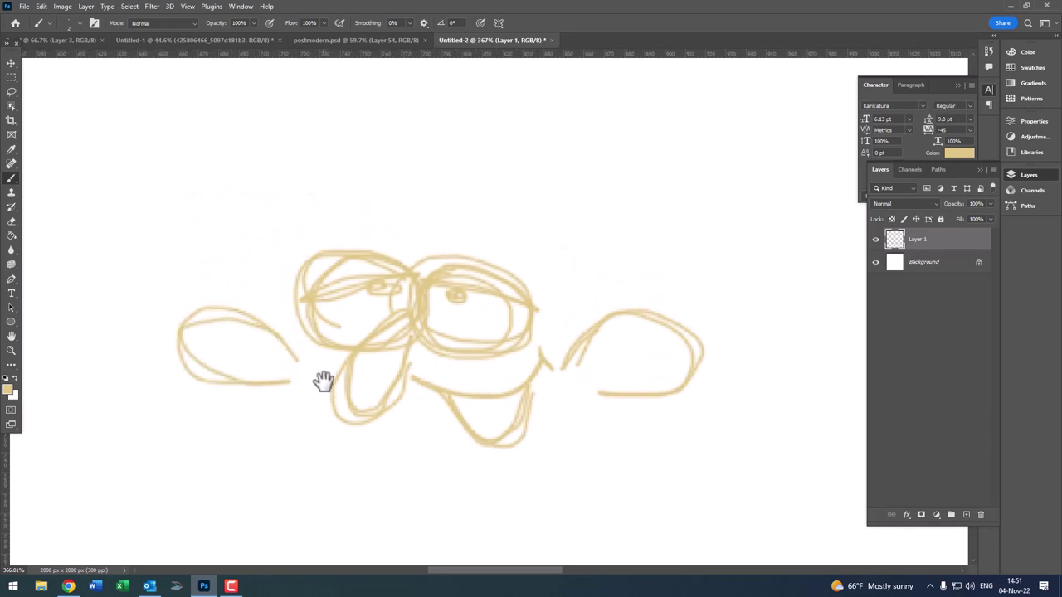
# - Draw the jawline, right cheek and top of the head, undoing stray marks near the ear
pyautogui.moveTo(323, 381)
pyautogui.mouseDown()
pyautogui.moveTo(278, 273)
pyautogui.moveTo(421, 405)
pyautogui.mouseUp()
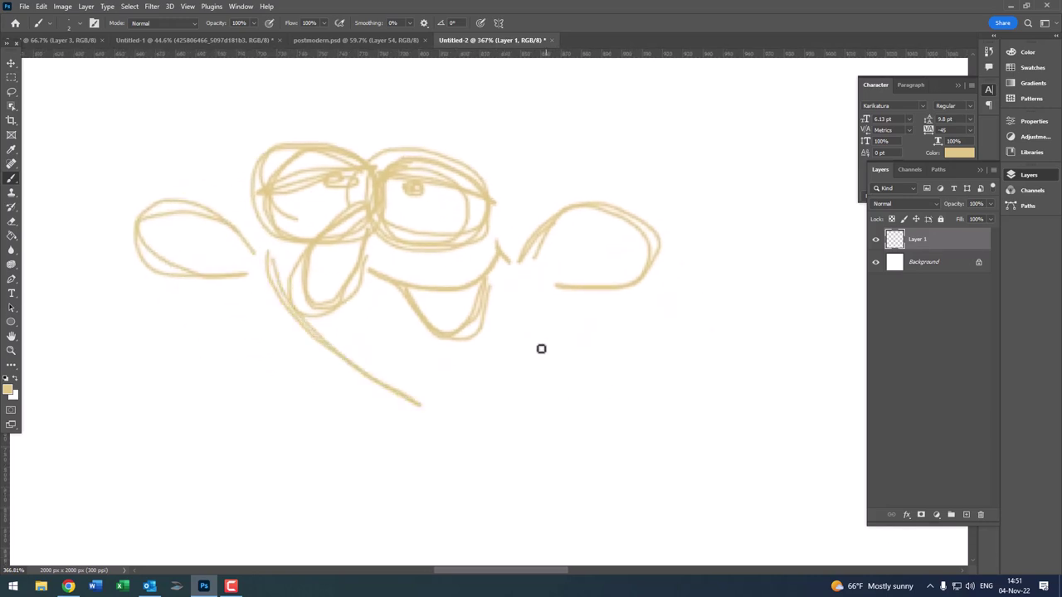
pyautogui.moveTo(514, 377)
pyautogui.mouseDown()
pyautogui.moveTo(556, 306)
pyautogui.moveTo(503, 411)
pyautogui.mouseUp()
pyautogui.moveTo(521, 332); pyautogui.dragTo(545, 429)
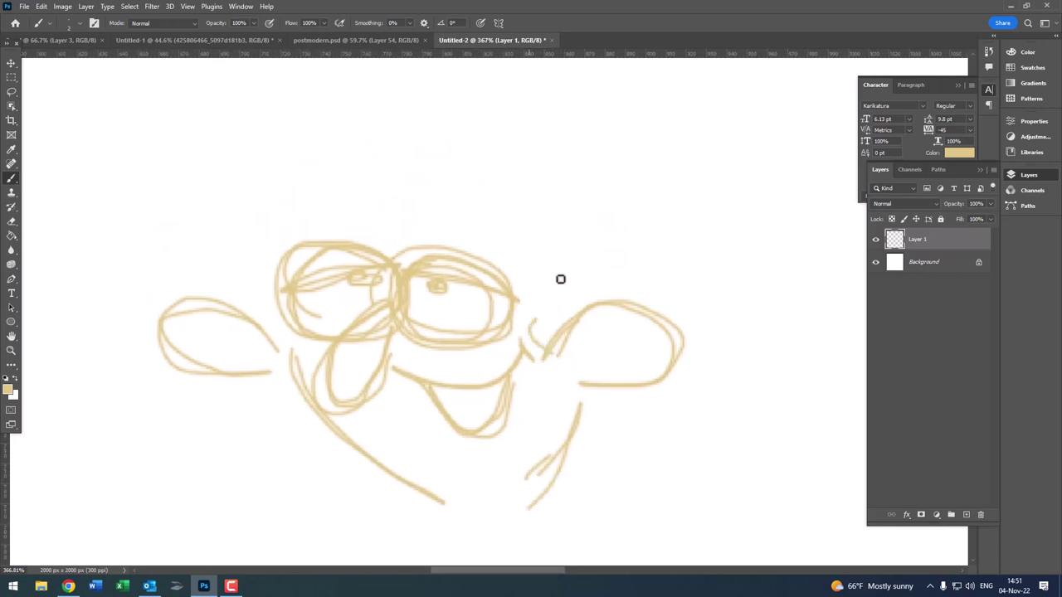
pyautogui.moveTo(532, 318); pyautogui.dragTo(549, 381)
pyautogui.hotkey('ctrl', 'z')
pyautogui.moveTo(577, 311)
pyautogui.mouseDown()
pyautogui.moveTo(541, 235)
pyautogui.moveTo(398, 217)
pyautogui.mouseUp()
pyautogui.moveTo(510, 205); pyautogui.dragTo(348, 217)
# - Redraw the top of the head with hair strokes and the back of the head
pyautogui.moveTo(424, 196); pyautogui.dragTo(314, 240)
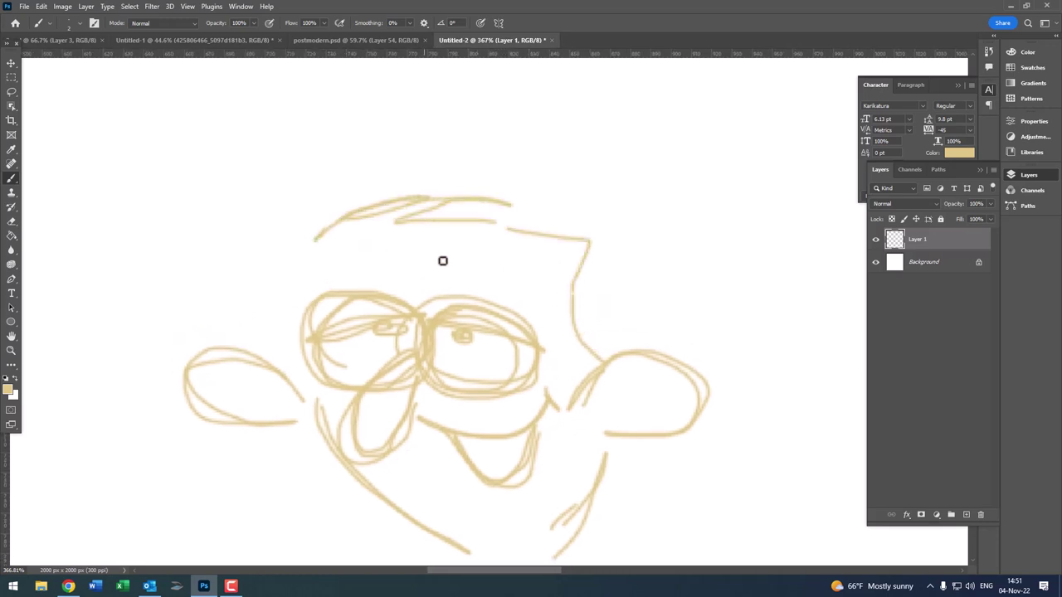
pyautogui.moveTo(443, 260); pyautogui.dragTo(393, 203)
pyautogui.scroll(-3, 393, 202)
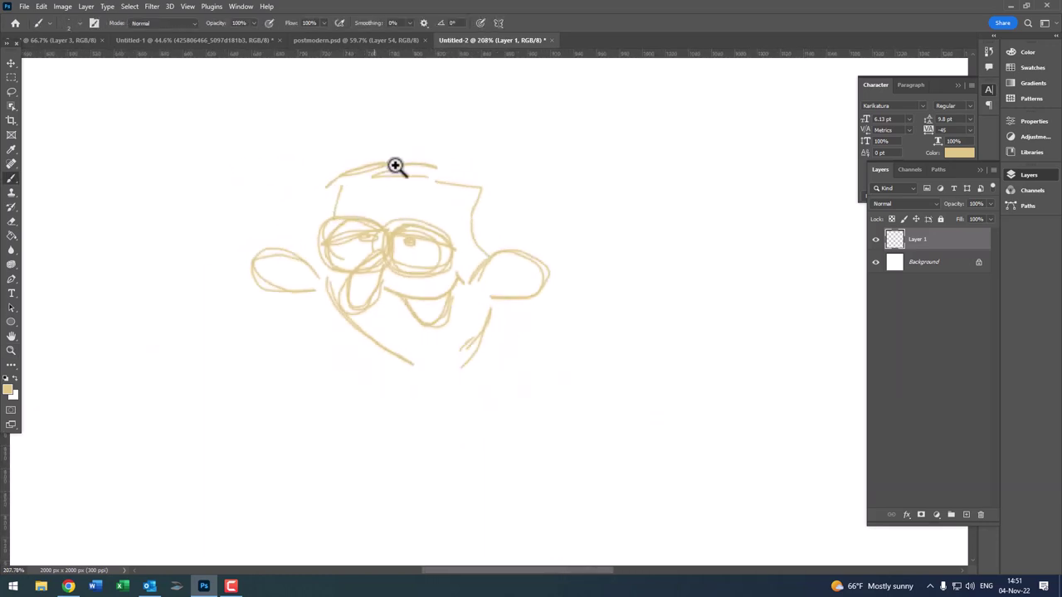
pyautogui.scroll(2, 395, 166)
pyautogui.moveTo(321, 180); pyautogui.dragTo(448, 157)
pyautogui.moveTo(357, 158); pyautogui.dragTo(502, 156)
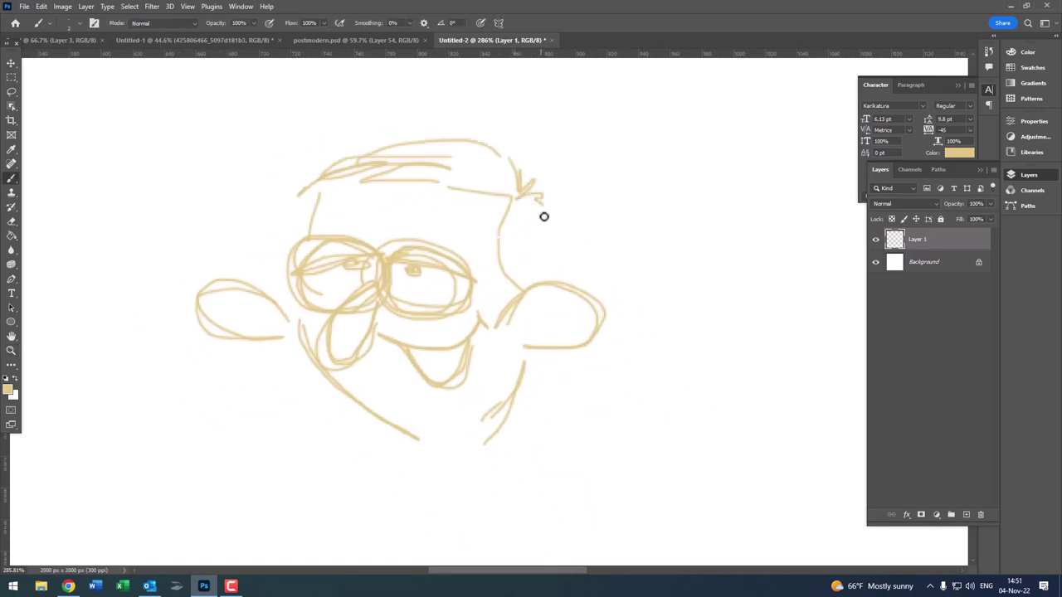
pyautogui.moveTo(543, 206); pyautogui.dragTo(557, 274)
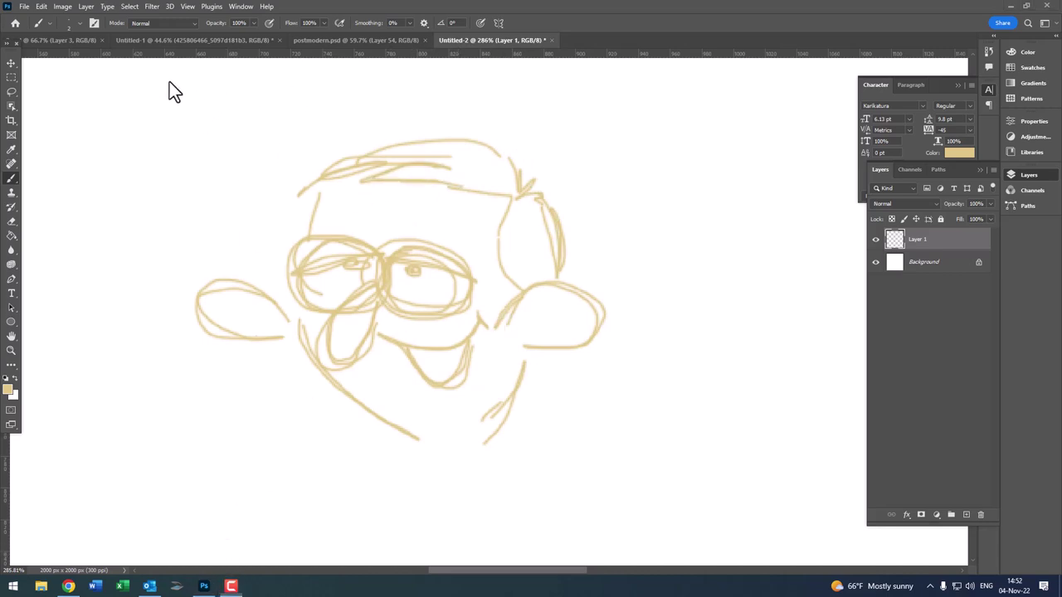
# - Add a temple stroke and eyebrows above the glasses, then zoom in on the face
pyautogui.scroll(2, 365, 165)
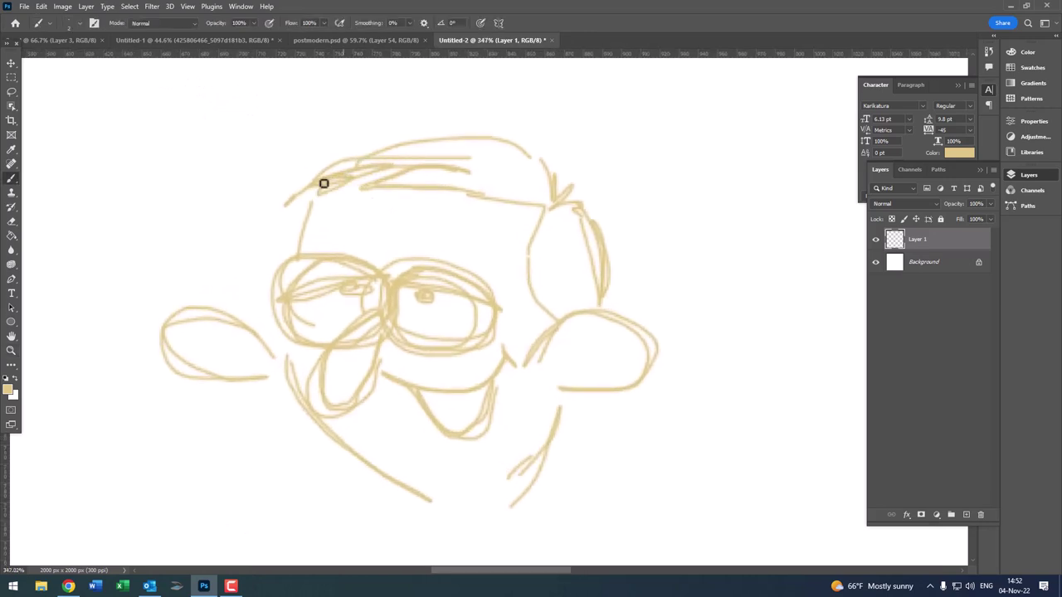
pyautogui.scroll(-2, 403, 237)
pyautogui.scroll(3, 355, 201)
pyautogui.moveTo(396, 179); pyautogui.dragTo(444, 220)
pyautogui.moveTo(379, 189); pyautogui.dragTo(345, 154)
pyautogui.press('z')
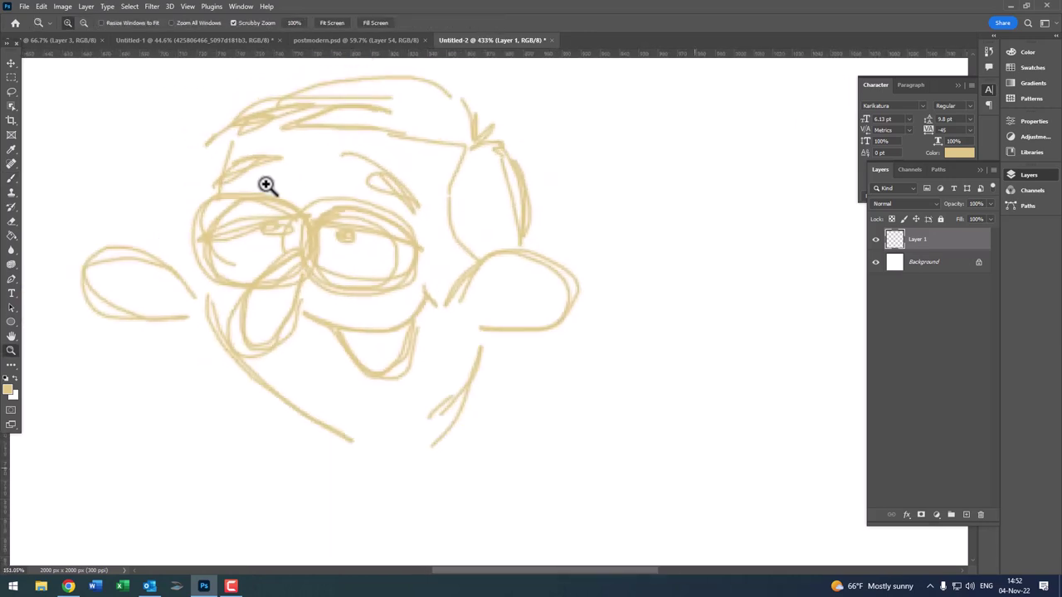
pyautogui.scroll(-5, 332, 187)
pyautogui.scroll(2, 452, 262)
pyautogui.moveTo(453, 262)
pyautogui.mouseDown()
pyautogui.moveTo(403, 289)
pyautogui.moveTo(492, 263)
pyautogui.moveTo(569, 268)
pyautogui.mouseUp()
pyautogui.scroll(2, 438, 233)
pyautogui.scroll(3, 473, 280)
pyautogui.scroll(2, 474, 279)
# - Finish the right side of the chin with the brush
pyautogui.press('b')
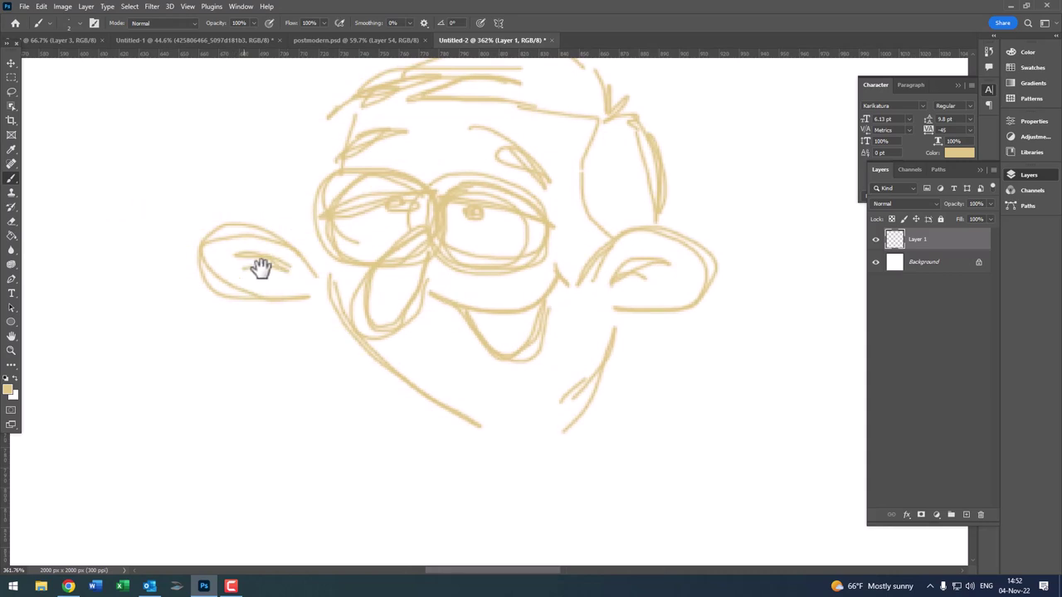
pyautogui.scroll(-2, 261, 267)
pyautogui.scroll(-1, 298, 249)
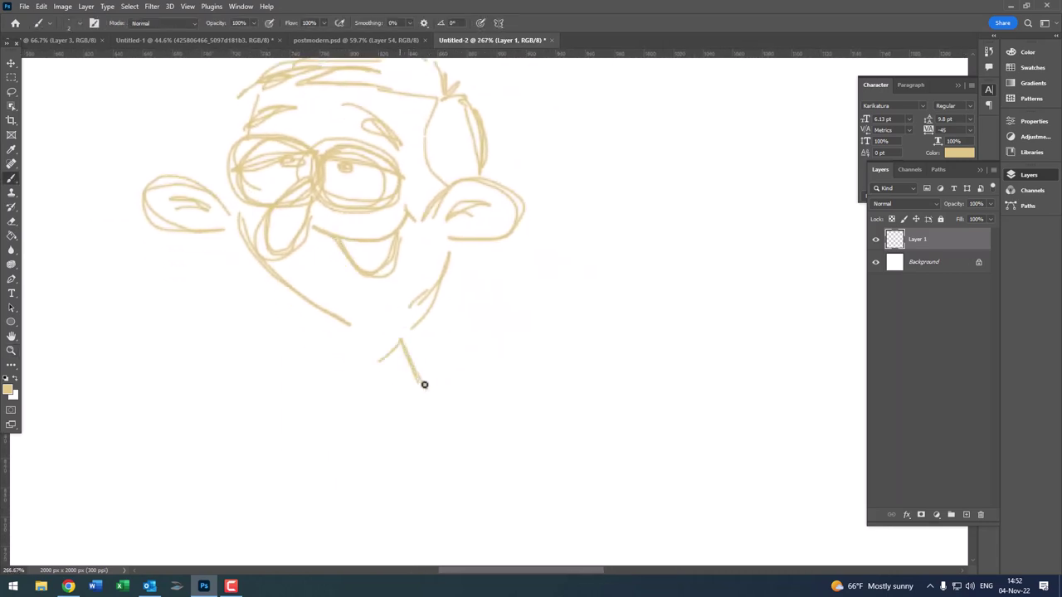
pyautogui.moveTo(423, 384)
pyautogui.mouseDown()
pyautogui.moveTo(431, 289)
pyautogui.moveTo(420, 385)
pyautogui.mouseUp()
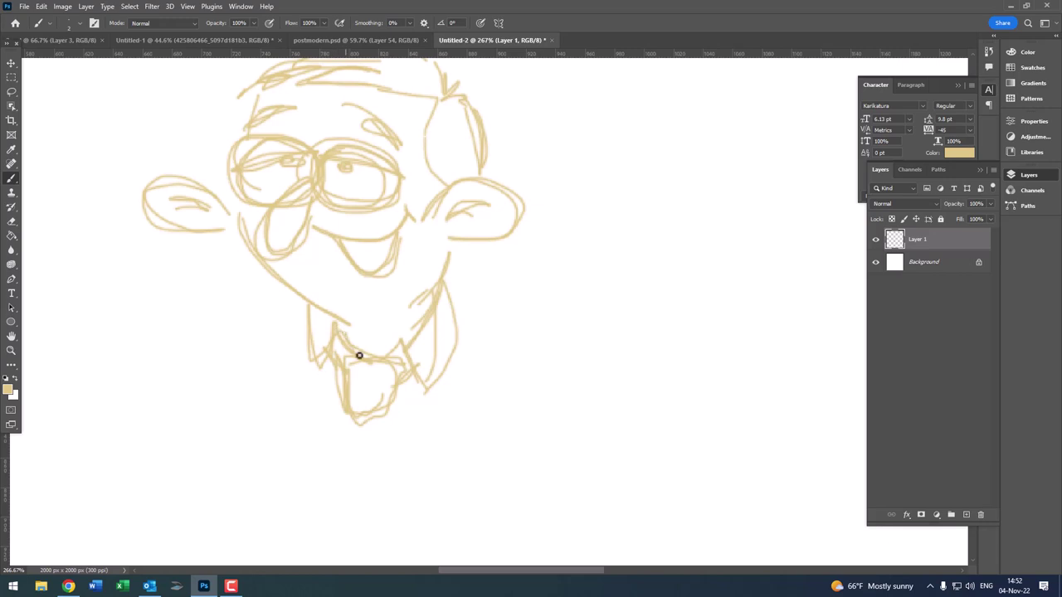
pyautogui.scroll(-5, 339, 320)
pyautogui.scroll(3, 379, 360)
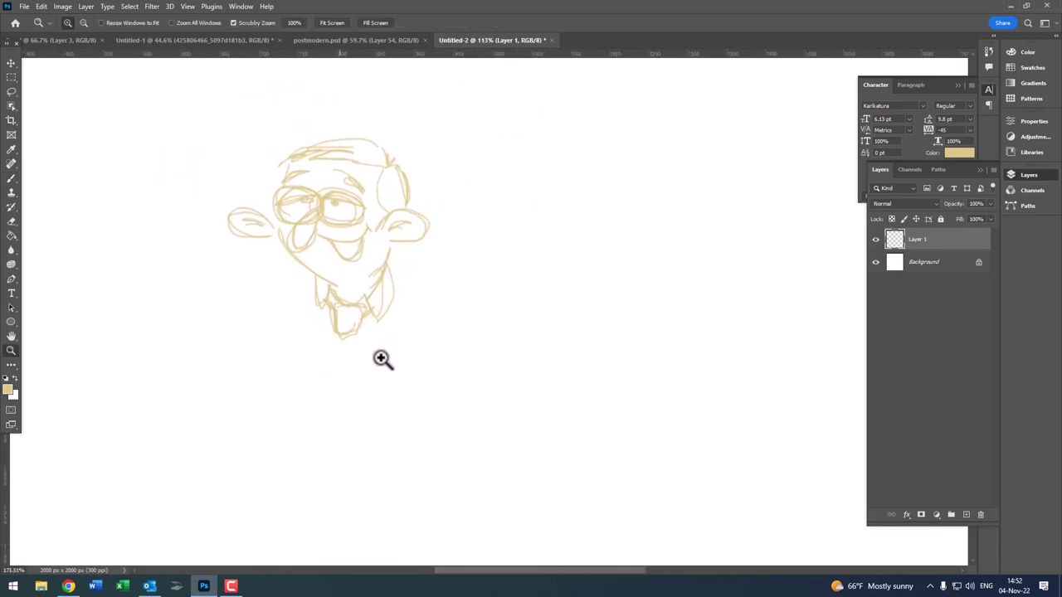
pyautogui.scroll(2, 333, 349)
# - Draw the right side of the neck below the chin
pyautogui.moveTo(353, 349); pyautogui.dragTo(365, 414)
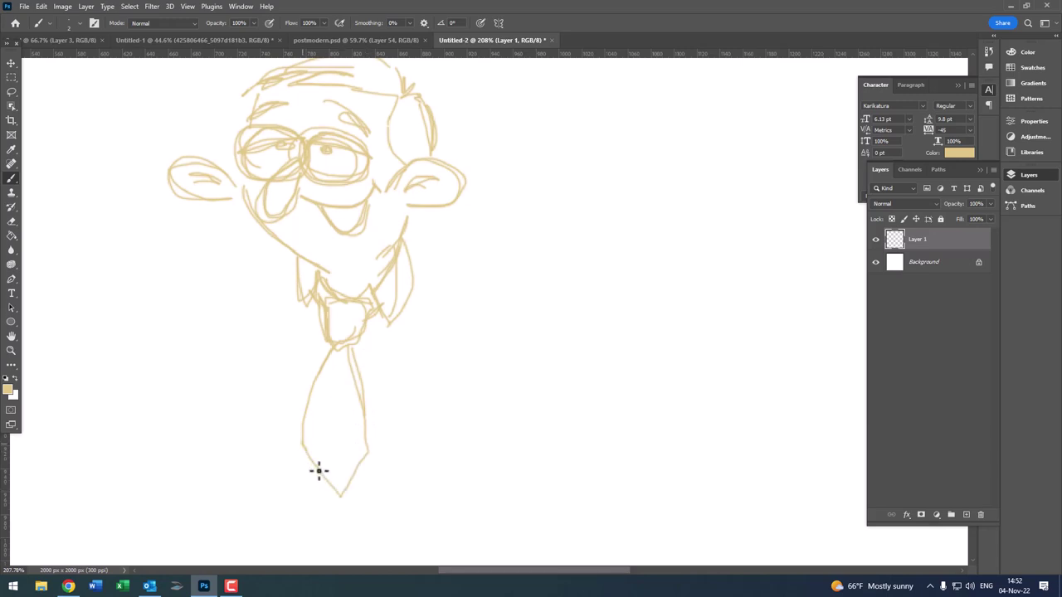
pyautogui.press('z')
pyautogui.scroll(5, 349, 351)
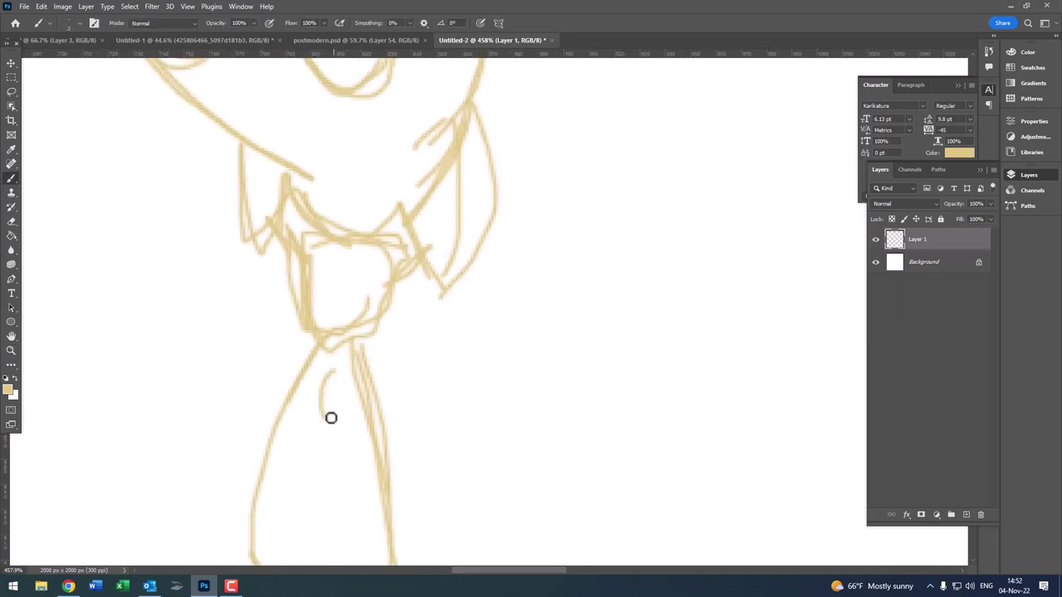
pyautogui.scroll(-6, 330, 417)
pyautogui.scroll(1, 308, 396)
pyautogui.press('b')
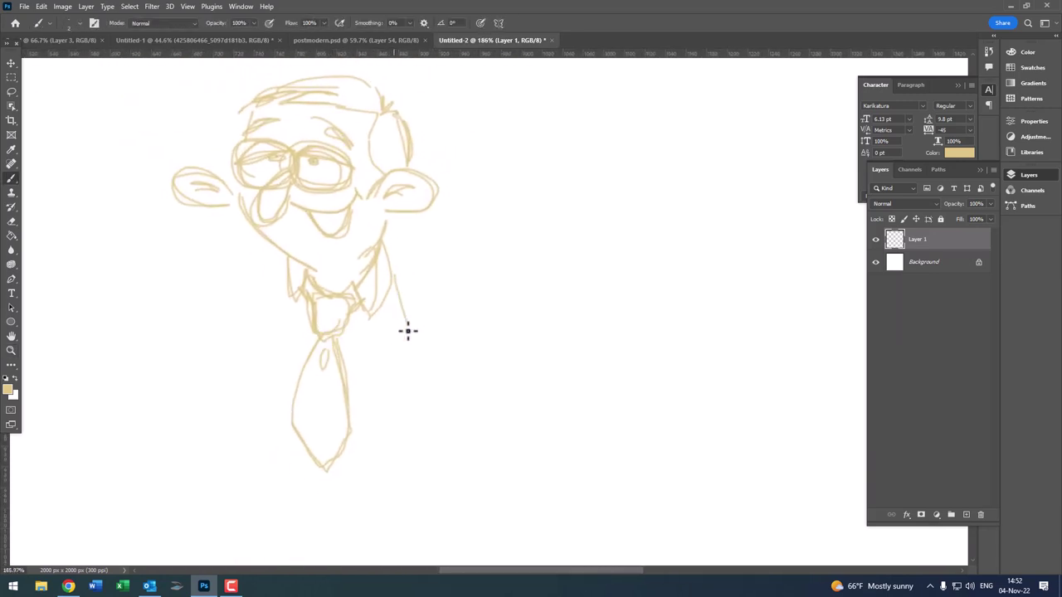
# - Rough in the right shoulder, arm outline and lower sleeve with cuff
pyautogui.moveTo(436, 389); pyautogui.dragTo(429, 351)
pyautogui.moveTo(415, 290)
pyautogui.mouseDown()
pyautogui.moveTo(455, 369)
pyautogui.moveTo(446, 417)
pyautogui.moveTo(409, 479)
pyautogui.mouseUp()
pyautogui.moveTo(372, 315)
pyautogui.mouseDown()
pyautogui.moveTo(386, 374)
pyautogui.moveTo(408, 400)
pyautogui.moveTo(364, 447)
pyautogui.moveTo(403, 481)
pyautogui.moveTo(374, 396)
pyautogui.mouseUp()
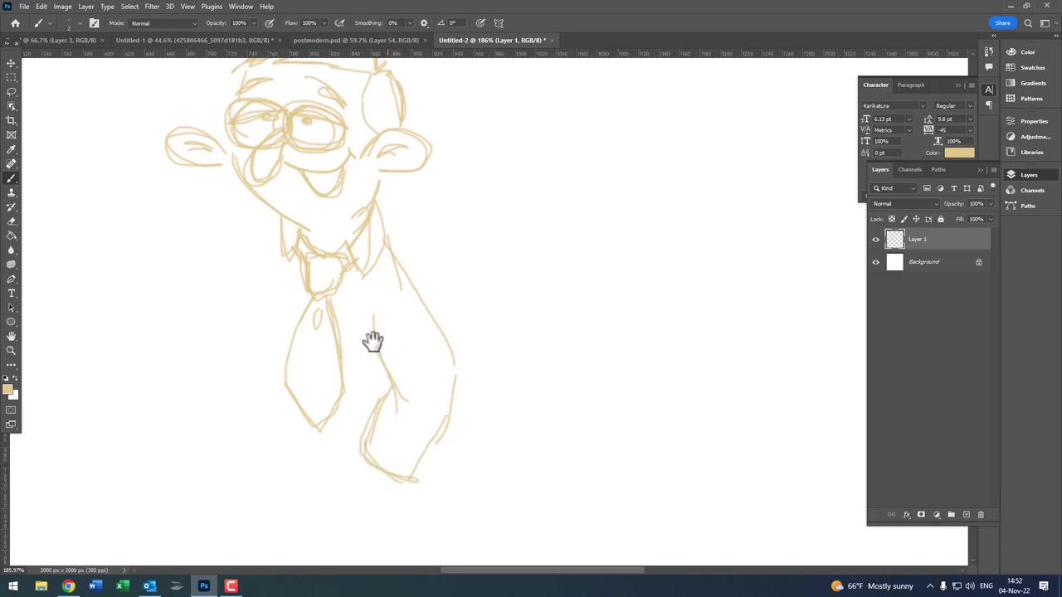
pyautogui.moveTo(372, 341)
pyautogui.mouseDown()
pyautogui.moveTo(393, 387)
pyautogui.moveTo(427, 420)
pyautogui.mouseUp()
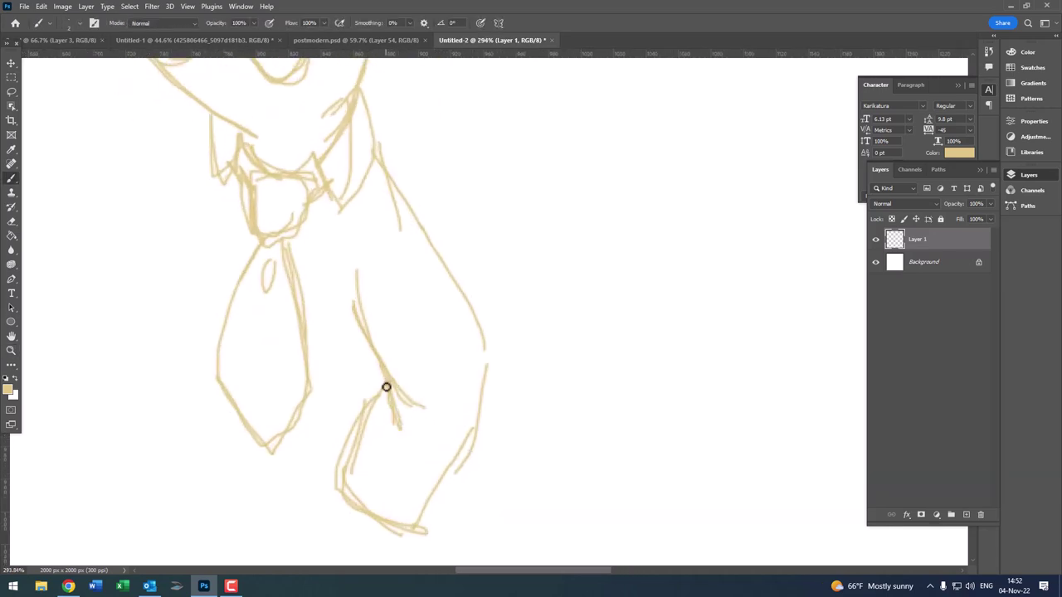
pyautogui.scroll(-5, 351, 266)
pyautogui.scroll(2, 344, 320)
pyautogui.scroll(1, 329, 230)
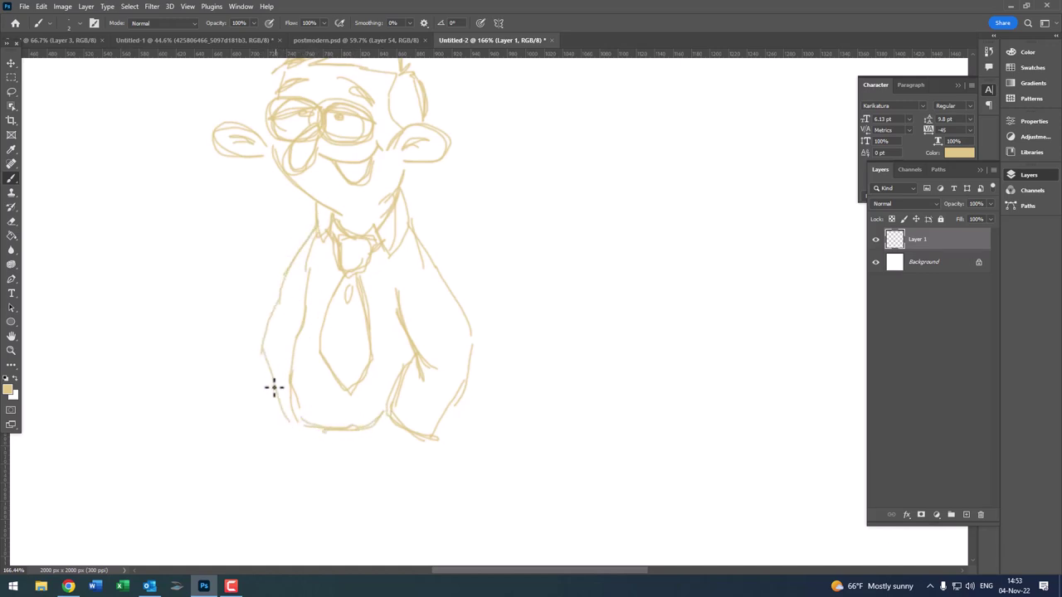
pyautogui.scroll(-1, 362, 408)
pyautogui.scroll(3, 378, 420)
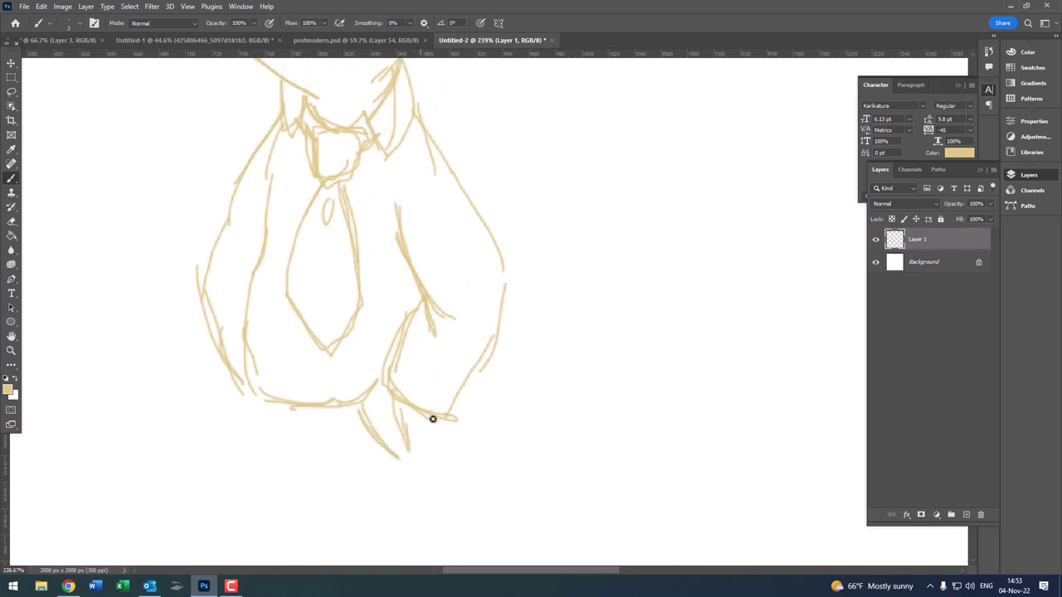
pyautogui.scroll(-3, 428, 425)
pyautogui.scroll(1, 374, 403)
pyautogui.scroll(1, 384, 389)
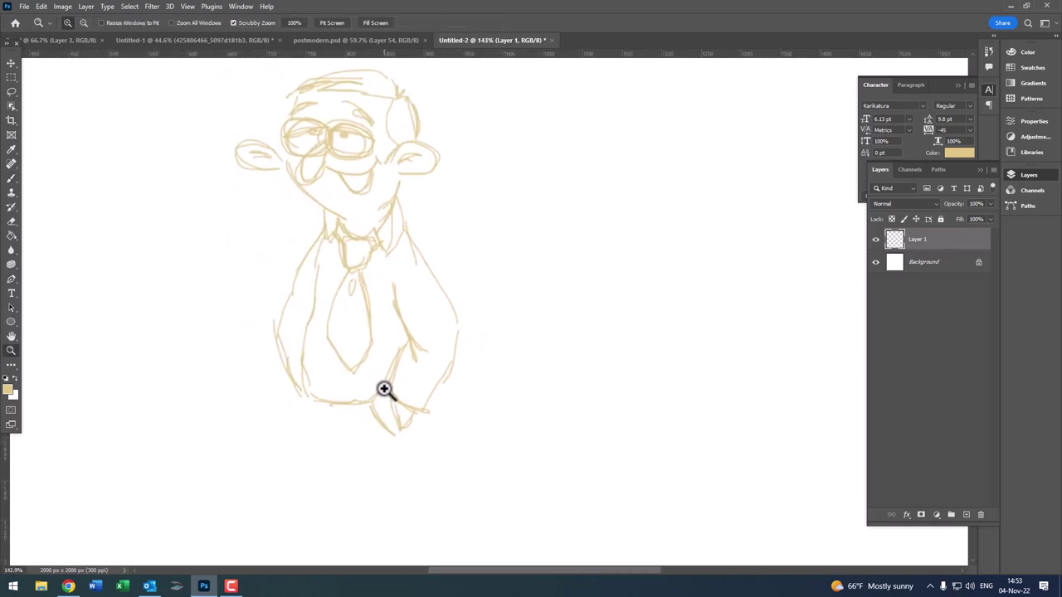
pyautogui.scroll(1, 402, 376)
# - Sketch the torso's lower edge and the inner and outer lines of both trouser legs
pyautogui.press('b')
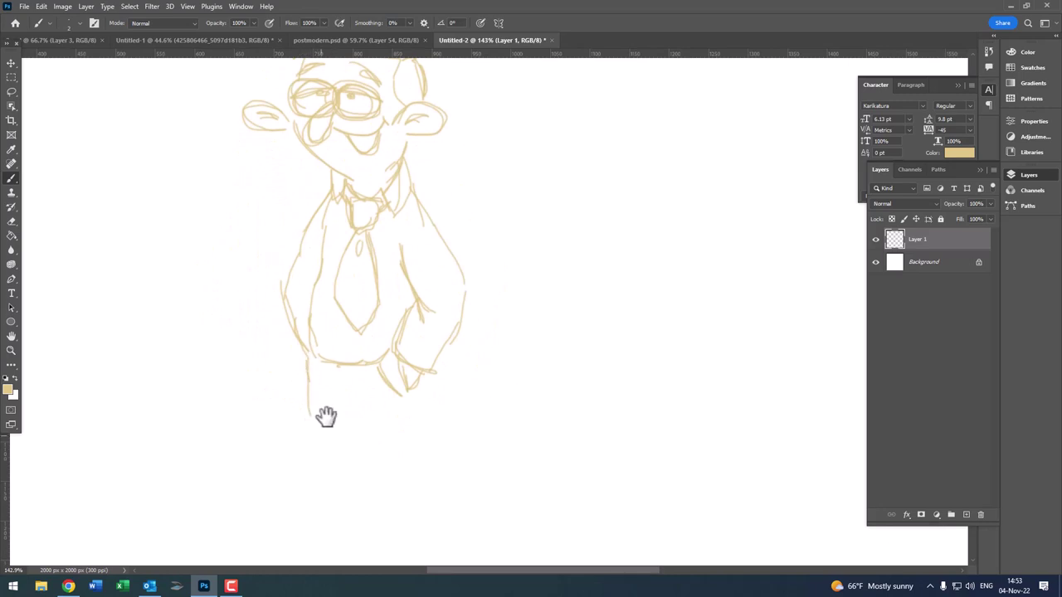
pyautogui.moveTo(326, 416)
pyautogui.mouseDown()
pyautogui.moveTo(315, 391)
pyautogui.moveTo(356, 433)
pyautogui.mouseUp()
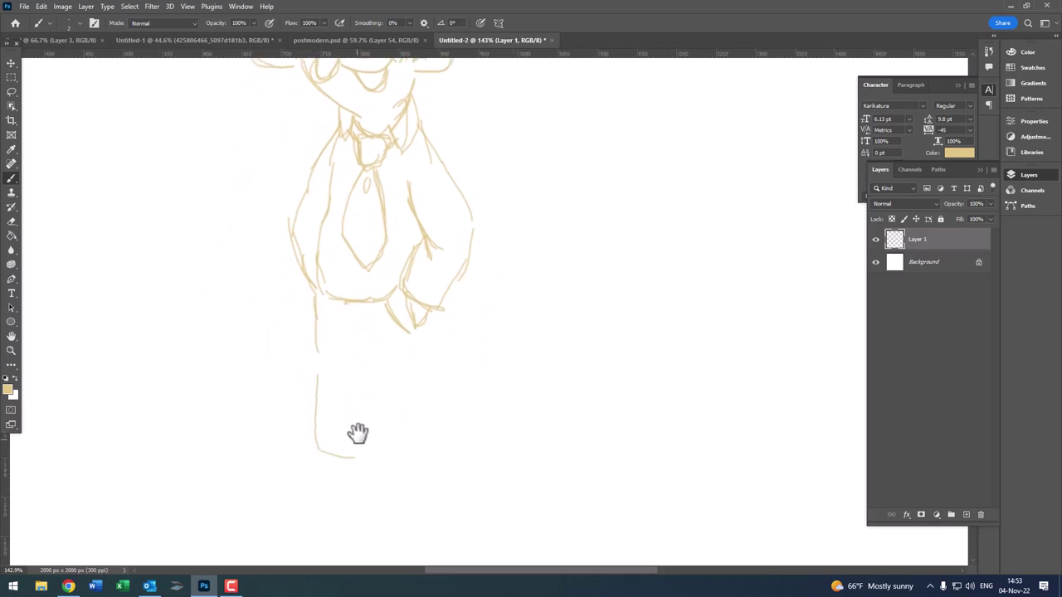
pyautogui.moveTo(355, 343); pyautogui.dragTo(356, 455)
pyautogui.moveTo(365, 391)
pyautogui.mouseDown()
pyautogui.moveTo(366, 448)
pyautogui.moveTo(403, 455)
pyautogui.mouseUp()
pyautogui.moveTo(421, 344); pyautogui.dragTo(424, 381)
pyautogui.moveTo(418, 324); pyautogui.dragTo(435, 454)
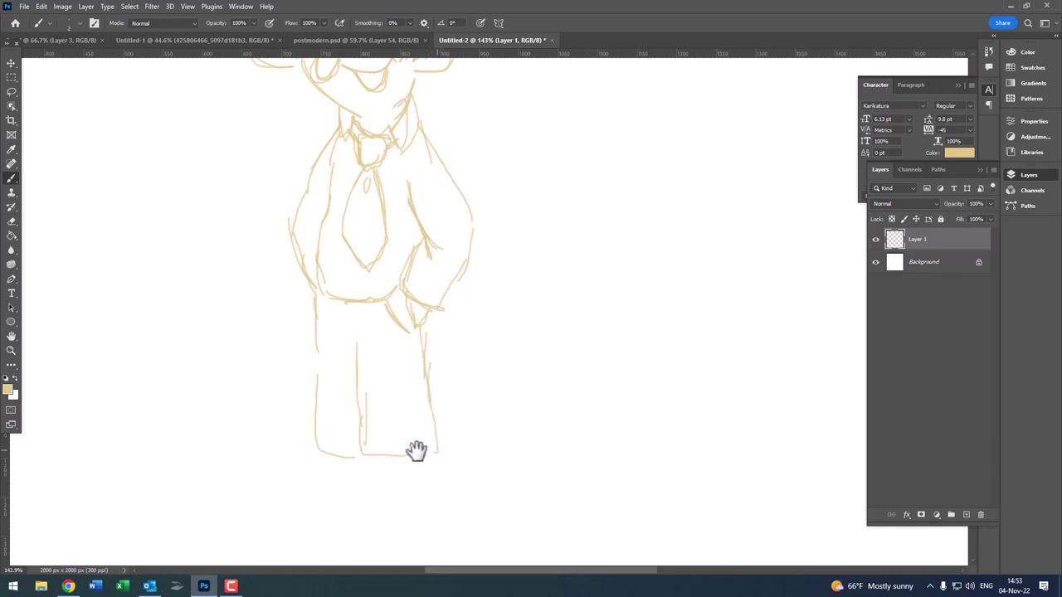
pyautogui.moveTo(365, 447)
pyautogui.mouseDown()
pyautogui.moveTo(360, 332)
pyautogui.moveTo(314, 418)
pyautogui.moveTo(339, 450)
pyautogui.moveTo(365, 454)
pyautogui.mouseUp()
pyautogui.moveTo(360, 331)
pyautogui.mouseDown()
pyautogui.moveTo(360, 403)
pyautogui.moveTo(404, 465)
pyautogui.mouseUp()
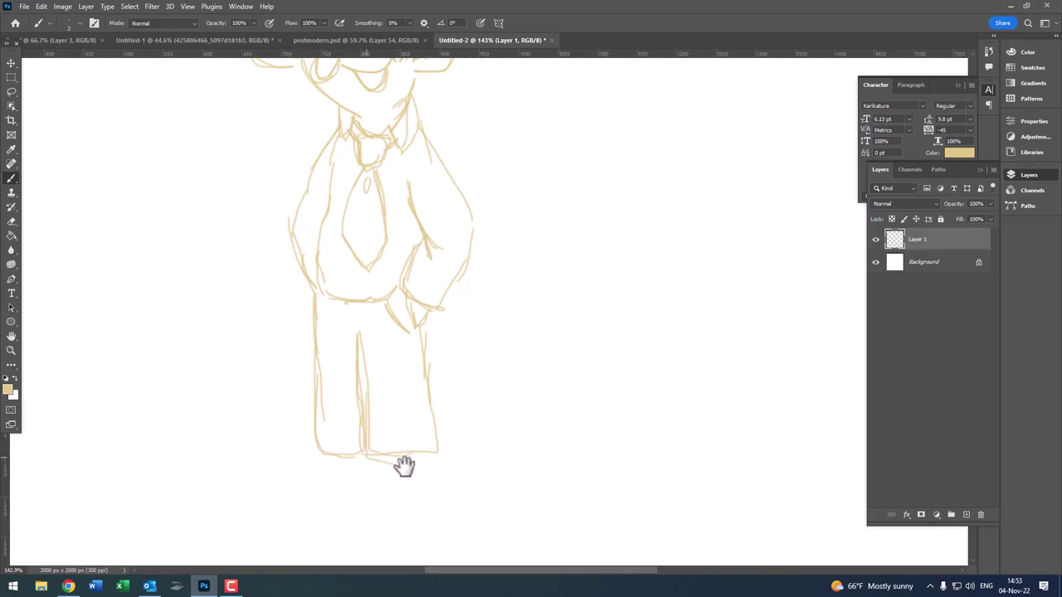
# - Refine the arms with a diagonal stroke and short strokes on the left arm
pyautogui.press('z')
pyautogui.moveTo(426, 316); pyautogui.dragTo(400, 332)
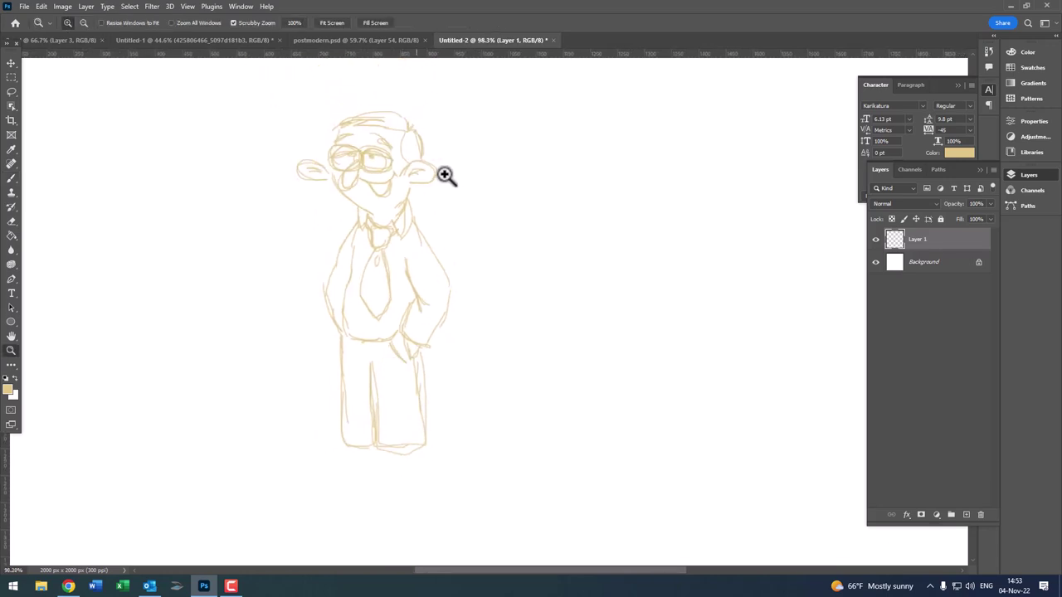
pyautogui.click(443, 310)
pyautogui.click(434, 331)
pyautogui.press('b')
pyautogui.moveTo(325, 273); pyautogui.dragTo(365, 331)
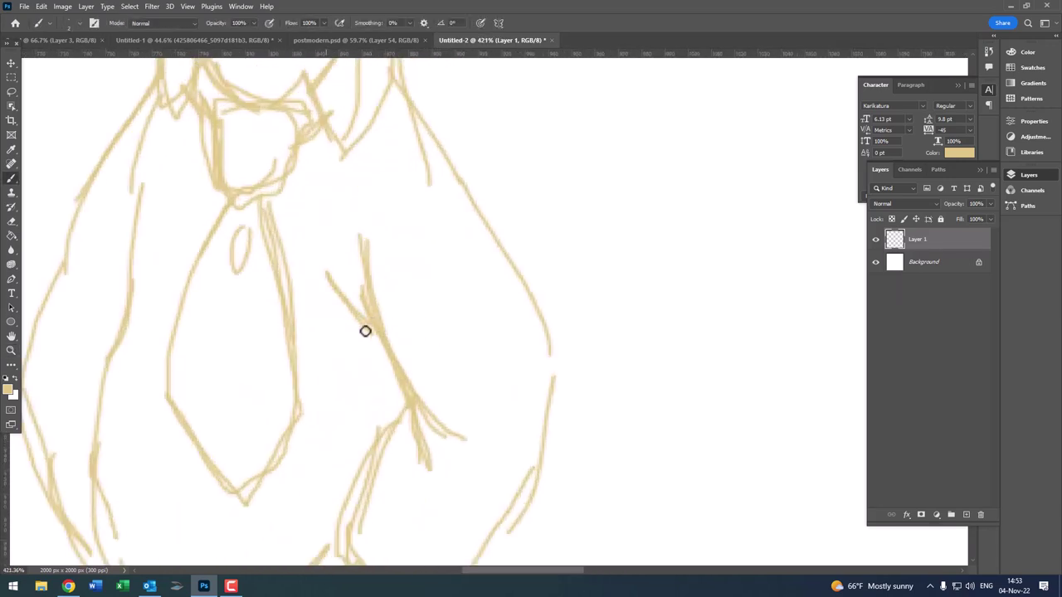
pyautogui.press('z')
pyautogui.moveTo(439, 373)
pyautogui.mouseDown()
pyautogui.moveTo(429, 412)
pyautogui.moveTo(450, 456)
pyautogui.moveTo(336, 422)
pyautogui.moveTo(275, 360)
pyautogui.mouseUp()
pyautogui.moveTo(252, 299); pyautogui.dragTo(275, 381)
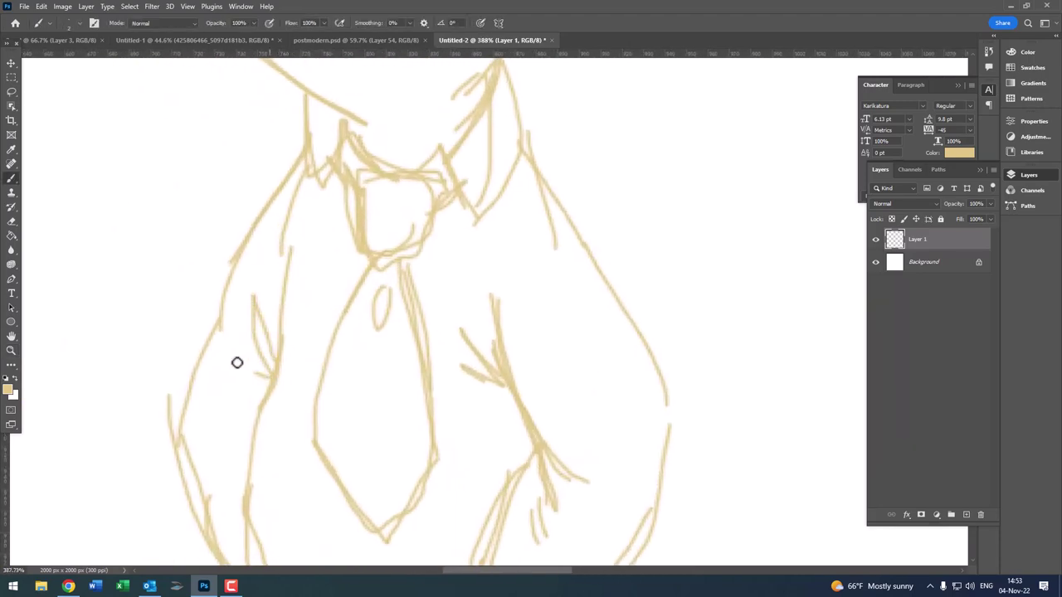
# - Add trouser hems and sketch shoe outlines under both legs
pyautogui.press('z')
pyautogui.moveTo(343, 367); pyautogui.dragTo(457, 299)
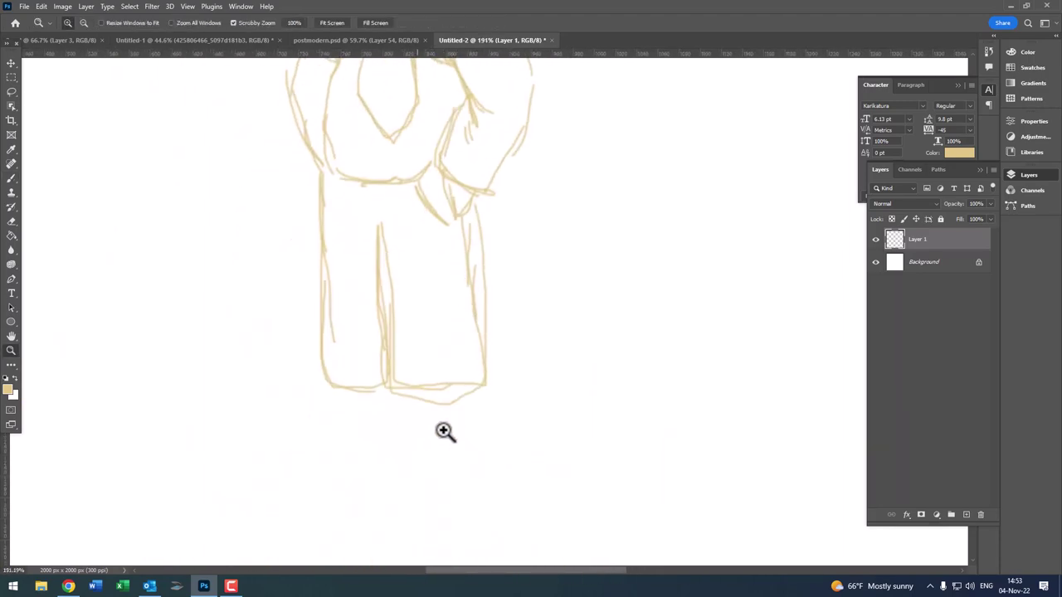
pyautogui.moveTo(444, 431); pyautogui.dragTo(465, 430)
pyautogui.moveTo(395, 370)
pyautogui.mouseDown()
pyautogui.moveTo(478, 360)
pyautogui.moveTo(436, 375)
pyautogui.mouseUp()
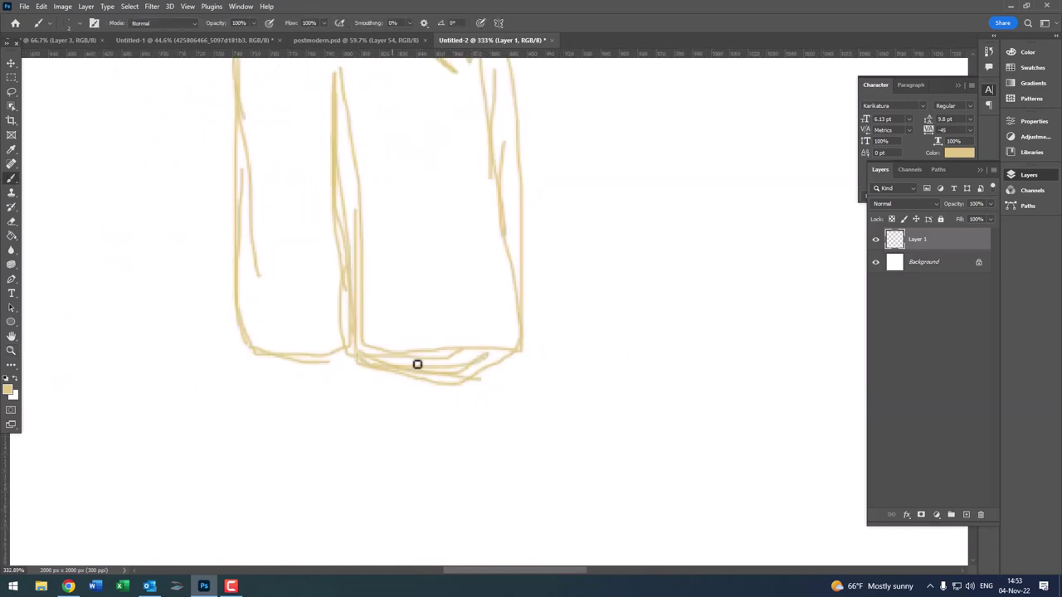
pyautogui.moveTo(357, 382)
pyautogui.mouseDown()
pyautogui.moveTo(436, 416)
pyautogui.moveTo(502, 373)
pyautogui.mouseUp()
pyautogui.moveTo(281, 366)
pyautogui.mouseDown()
pyautogui.moveTo(310, 417)
pyautogui.moveTo(315, 410)
pyautogui.moveTo(238, 391)
pyautogui.moveTo(290, 360)
pyautogui.mouseUp()
# - Add a short stroke near the belt line and recentre the figure in view
pyautogui.press('z')
pyautogui.scroll(-3, 338, 359)
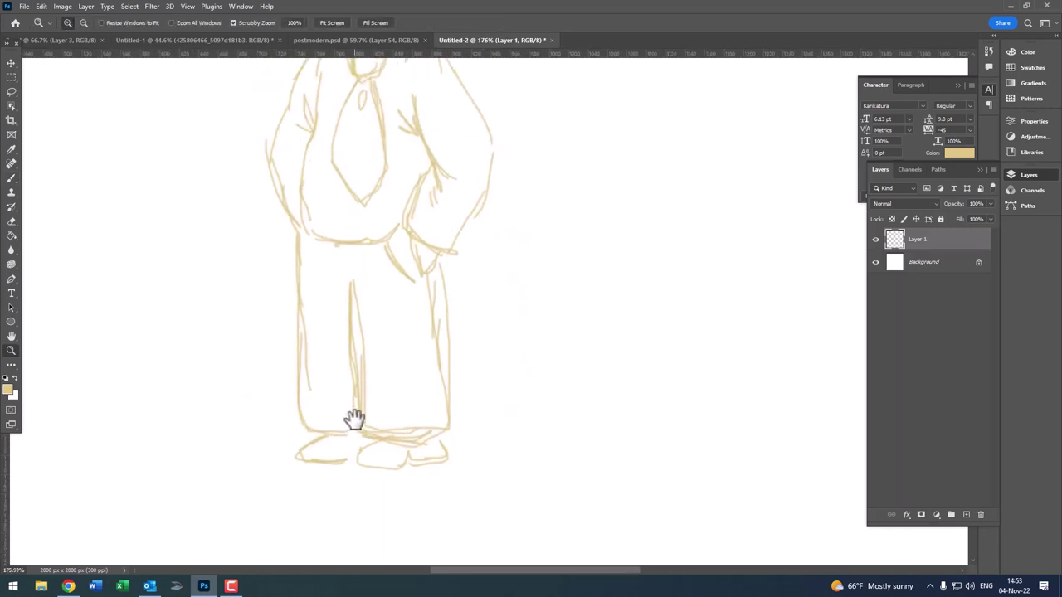
pyautogui.scroll(4, 386, 396)
pyautogui.press('b')
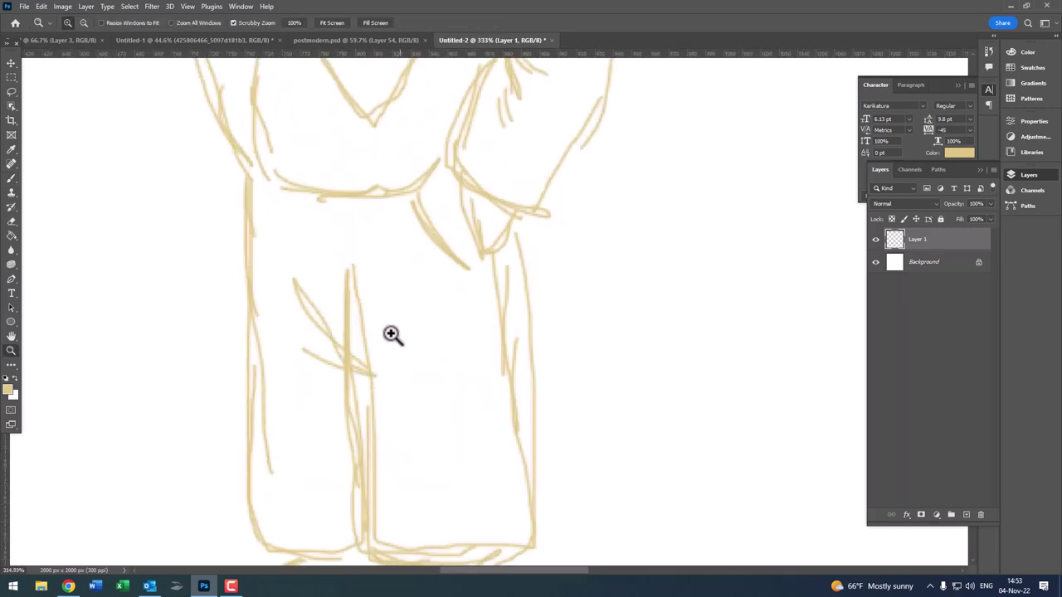
pyautogui.scroll(-2, 393, 334)
pyautogui.scroll(2, 406, 365)
pyautogui.scroll(1, 357, 352)
pyautogui.moveTo(318, 340)
pyautogui.mouseDown()
pyautogui.moveTo(457, 343)
pyautogui.moveTo(389, 394)
pyautogui.mouseUp()
pyautogui.press('z')
pyautogui.scroll(-3, 406, 349)
pyautogui.moveTo(425, 315)
pyautogui.mouseDown()
pyautogui.moveTo(457, 390)
pyautogui.moveTo(479, 329)
pyautogui.moveTo(497, 332)
pyautogui.mouseUp()
pyautogui.press('b')
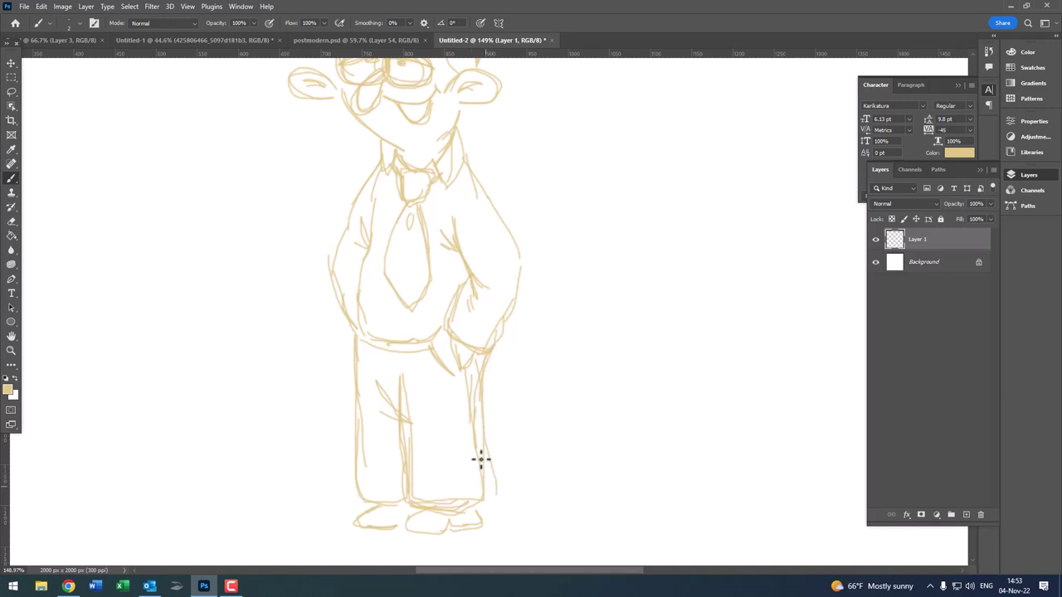
# - Zoom out and pan to review the whole sketched figure
pyautogui.press('z')
pyautogui.scroll(-1, 462, 450)
pyautogui.scroll(-1, 483, 360)
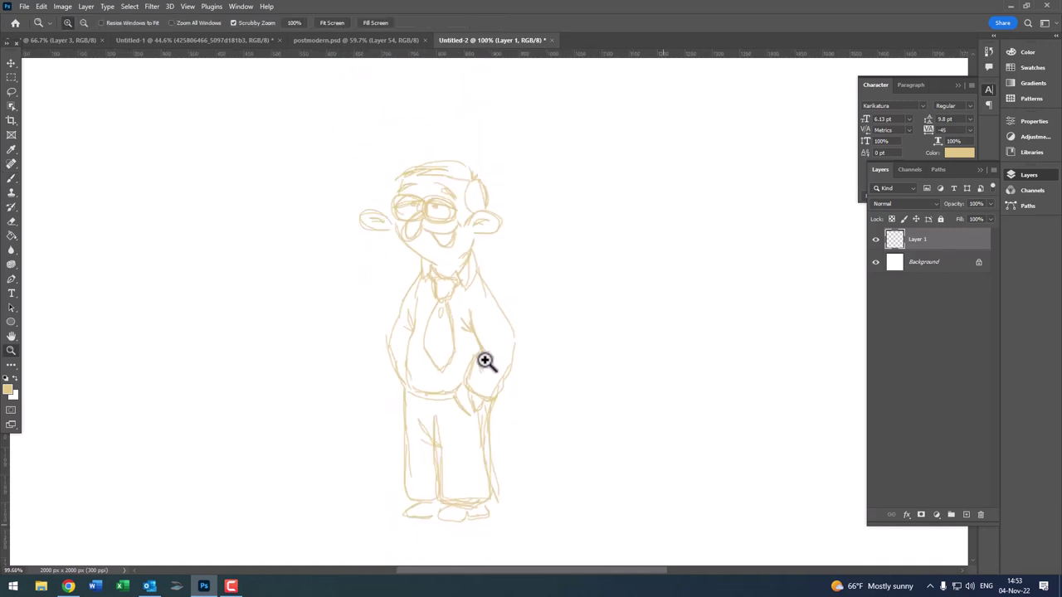
pyautogui.scroll(-1, 455, 196)
pyautogui.scroll(2, 455, 196)
pyautogui.scroll(2, 481, 177)
pyautogui.press('b')
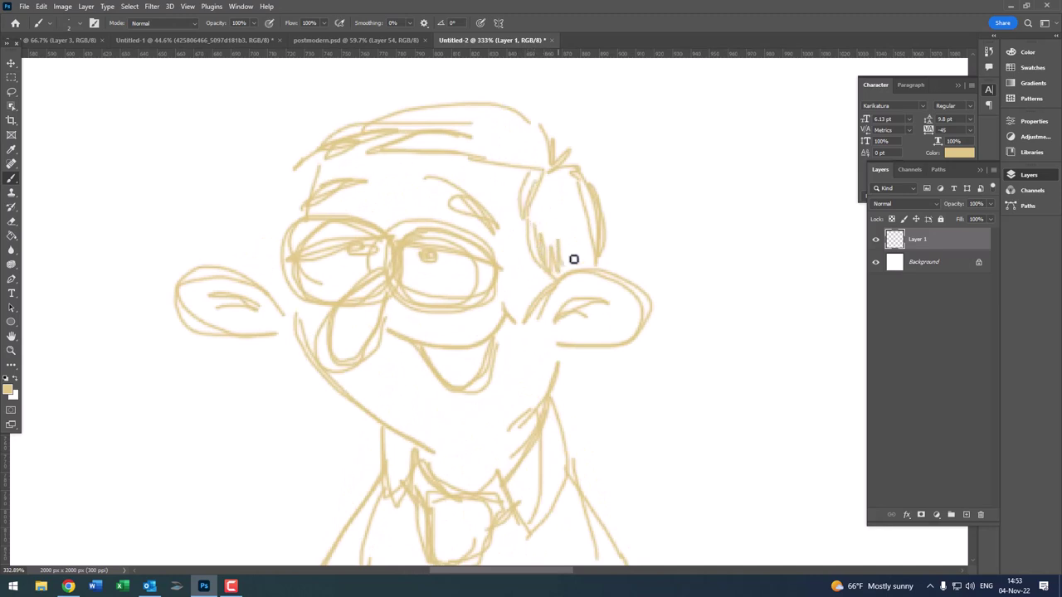
pyautogui.press('z')
pyautogui.scroll(-3, 573, 259)
pyautogui.scroll(-1, 498, 240)
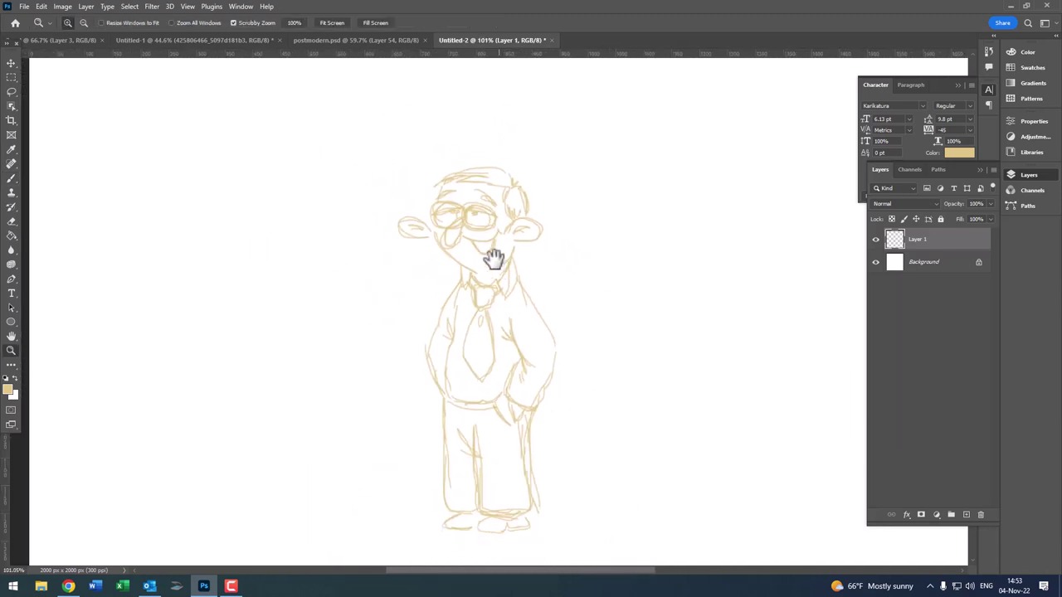
pyautogui.moveTo(493, 259); pyautogui.dragTo(436, 230)
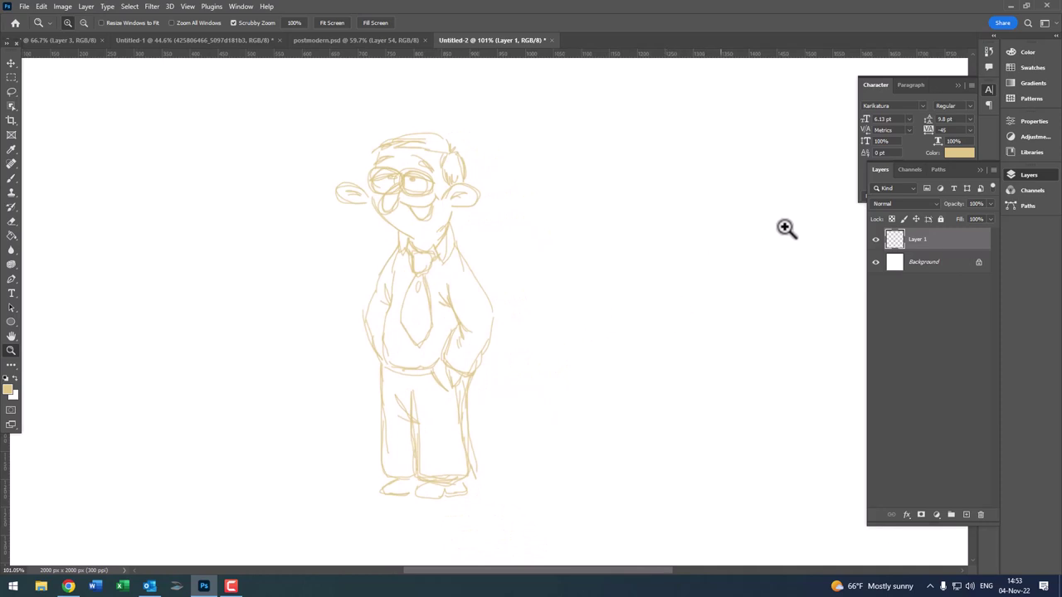
# - Fade Layer 1 to about 39% opacity and add a new empty layer
pyautogui.click(959, 217)
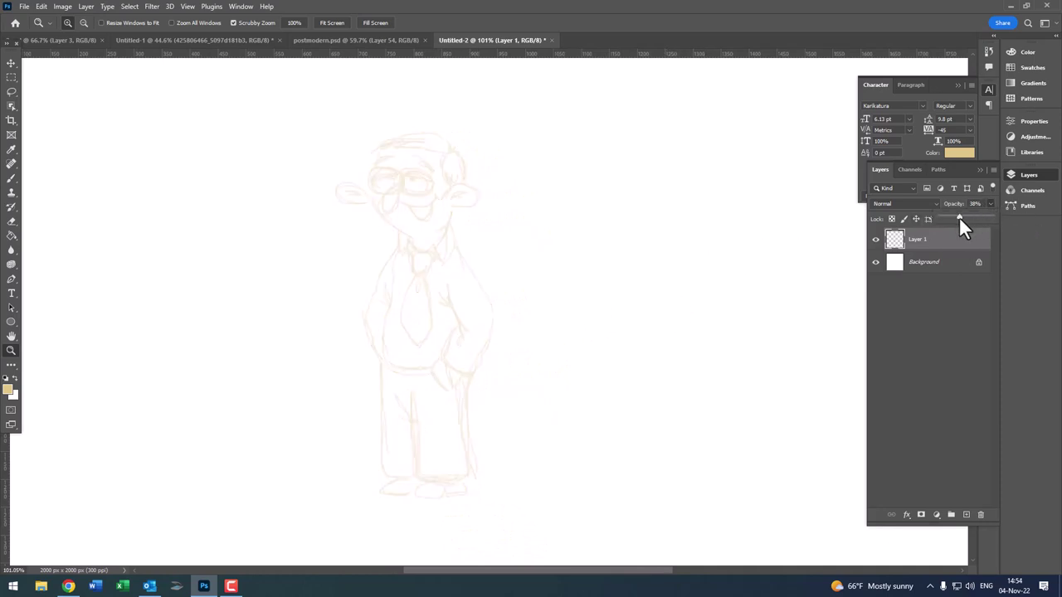
pyautogui.click(941, 267)
pyautogui.click(966, 514)
# - Move Layer 2 above the sketch and select the Brush with 30% smoothing
pyautogui.moveTo(941, 264); pyautogui.dragTo(936, 238)
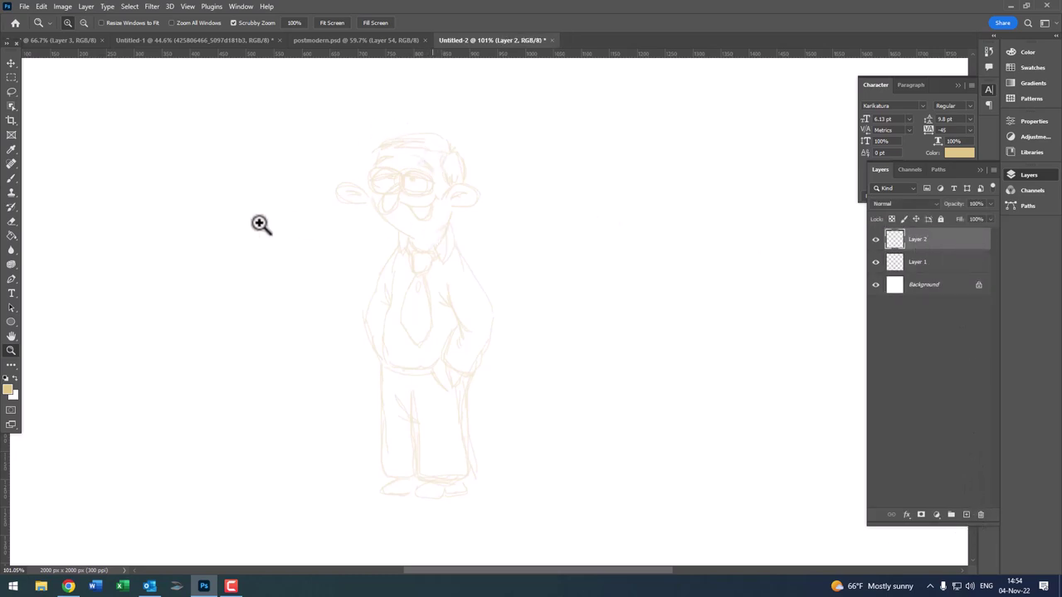
pyautogui.click(12, 178)
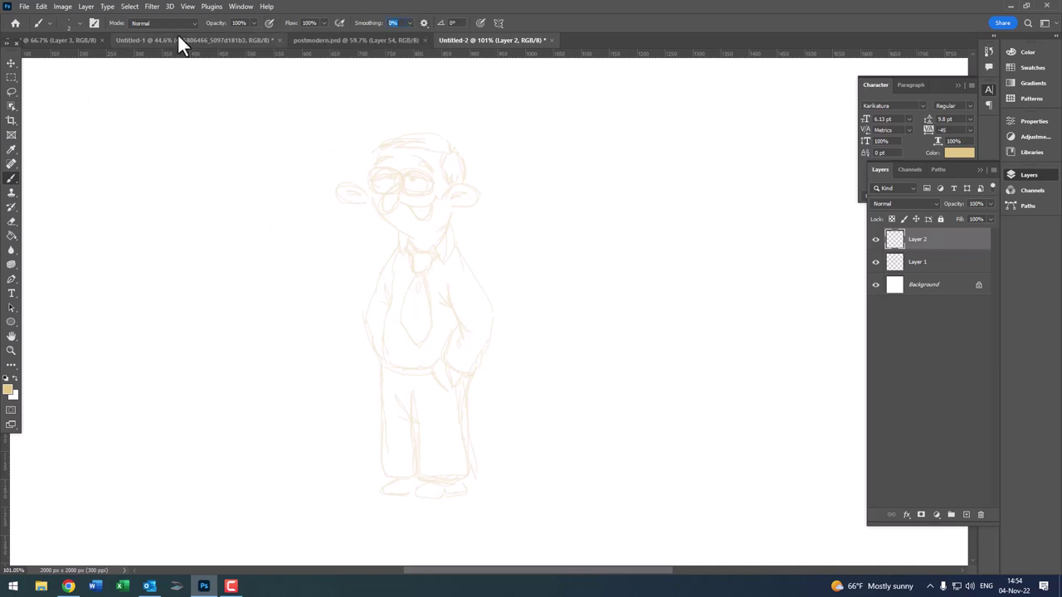
pyautogui.write('30')
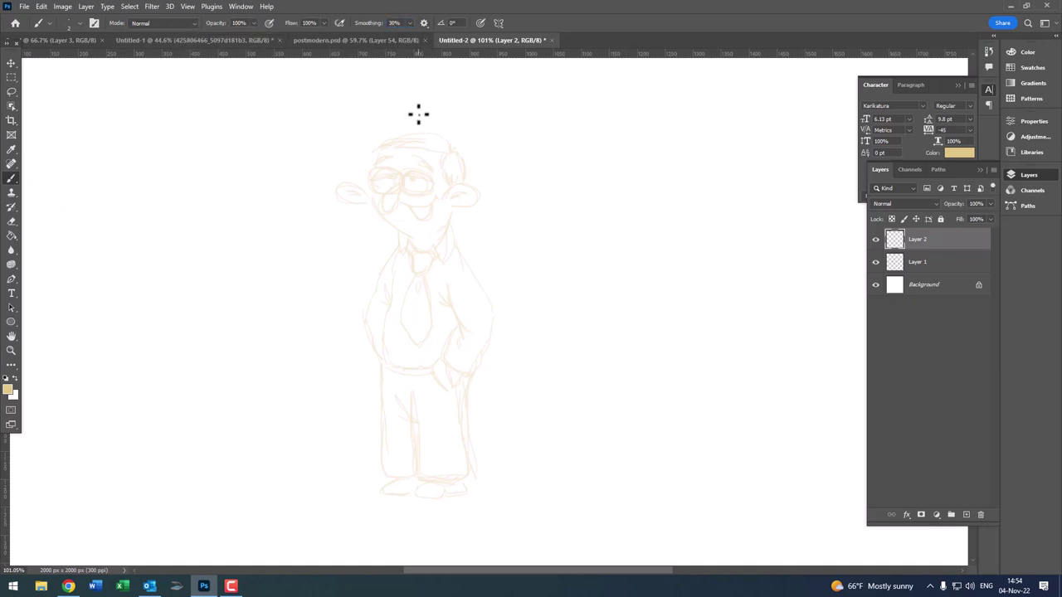
pyautogui.moveTo(418, 178); pyautogui.dragTo(473, 216)
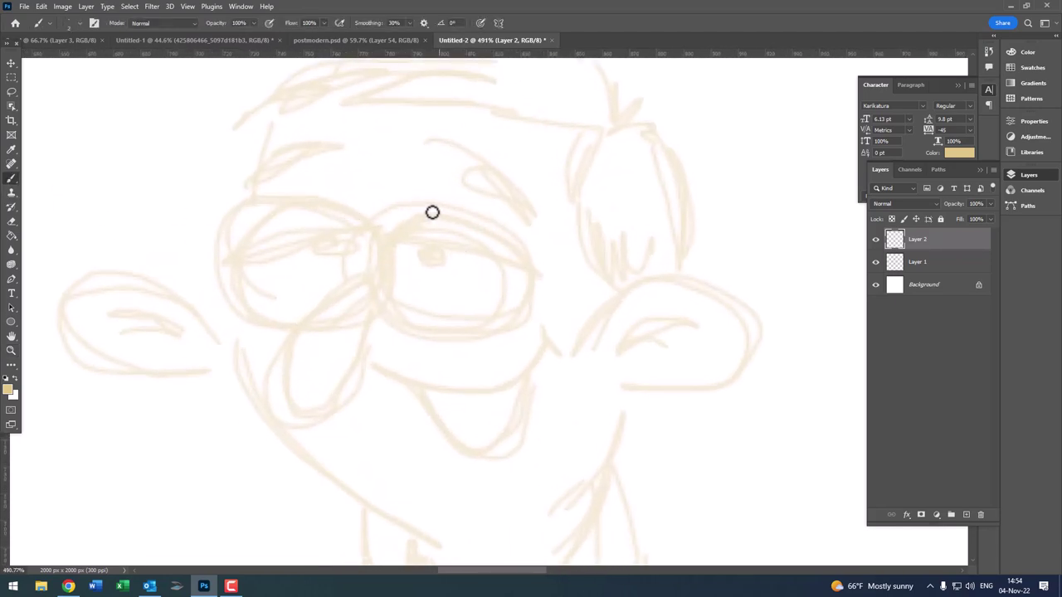
# - Set the foreground colour to black in the Color Picker
pyautogui.click(11, 393)
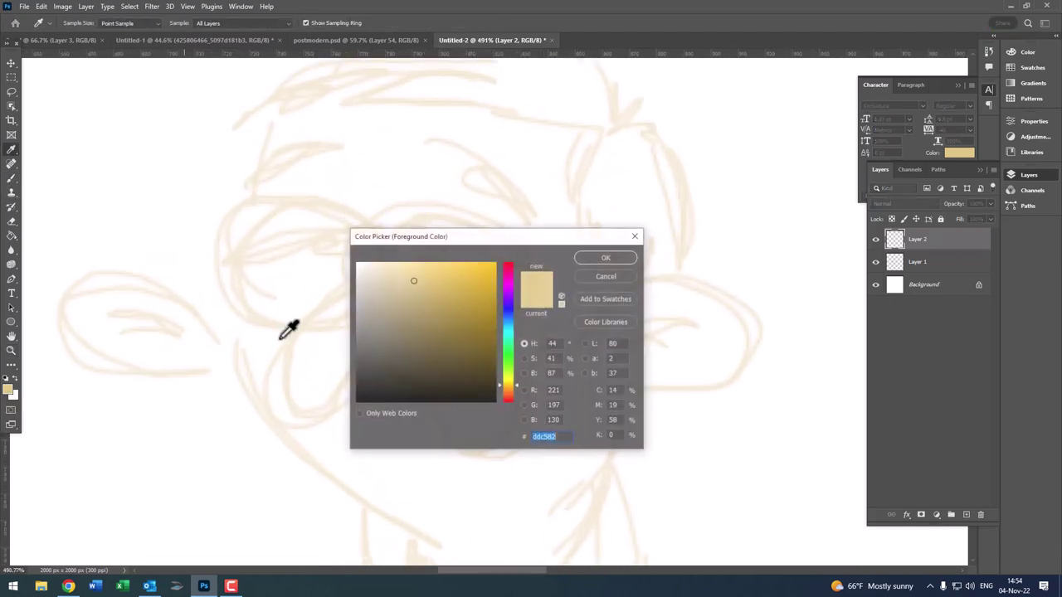
pyautogui.click(357, 402)
pyautogui.click(590, 255)
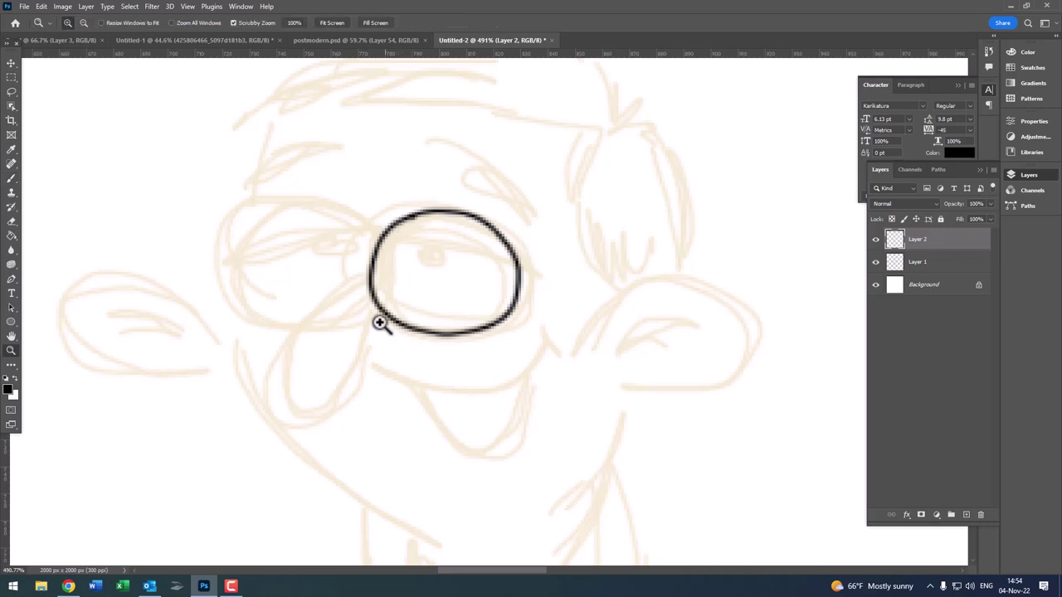
# - Ink the nose loop below the glasses, undoing the misdrawn strokes
pyautogui.moveTo(379, 321)
pyautogui.mouseDown()
pyautogui.moveTo(387, 289)
pyautogui.moveTo(216, 410)
pyautogui.moveTo(346, 423)
pyautogui.moveTo(382, 304)
pyautogui.moveTo(343, 333)
pyautogui.moveTo(399, 349)
pyautogui.mouseUp()
pyautogui.hotkey('ctrl', 'z')
pyautogui.press('b')
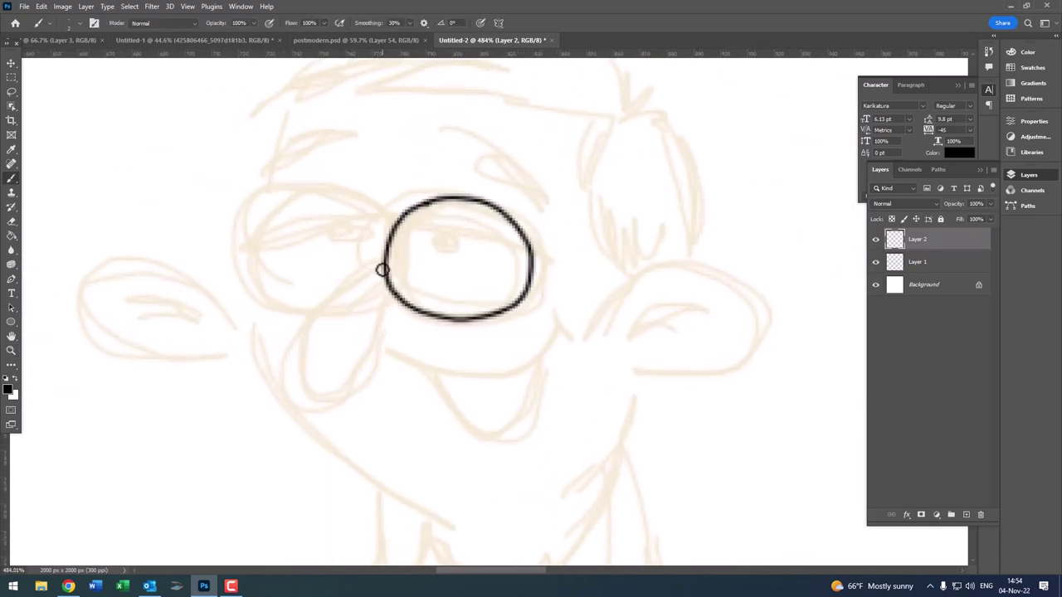
pyautogui.moveTo(381, 268)
pyautogui.mouseDown()
pyautogui.moveTo(274, 363)
pyautogui.moveTo(332, 410)
pyautogui.mouseUp()
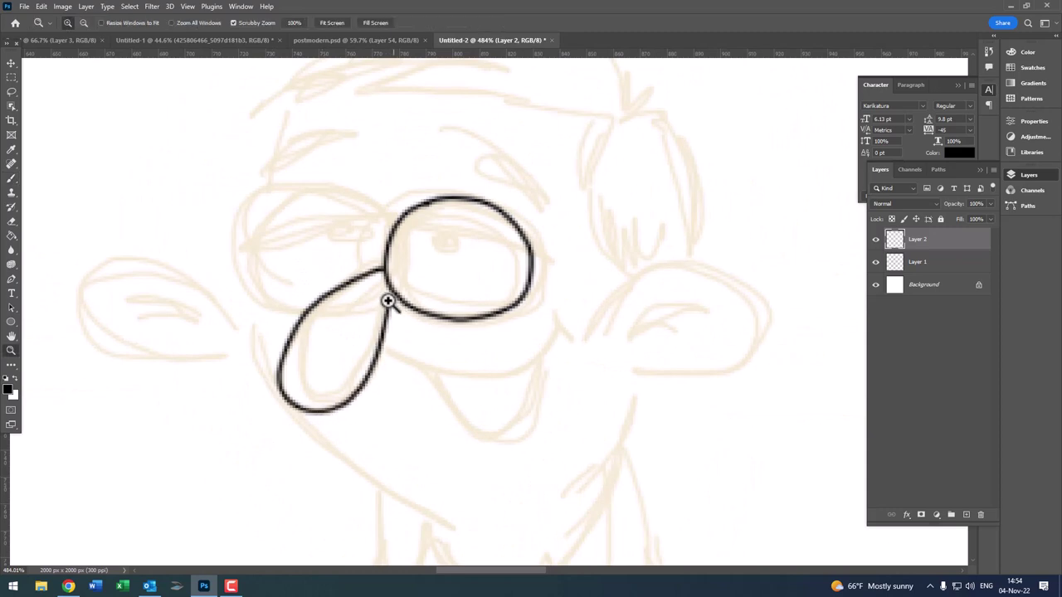
pyautogui.scroll(1, 405, 299)
pyautogui.scroll(1, 405, 299)
pyautogui.moveTo(328, 344)
pyautogui.mouseDown()
pyautogui.moveTo(282, 224)
pyautogui.moveTo(426, 218)
pyautogui.moveTo(443, 239)
pyautogui.moveTo(303, 215)
pyautogui.mouseUp()
pyautogui.hotkey('ctrl', 'z')
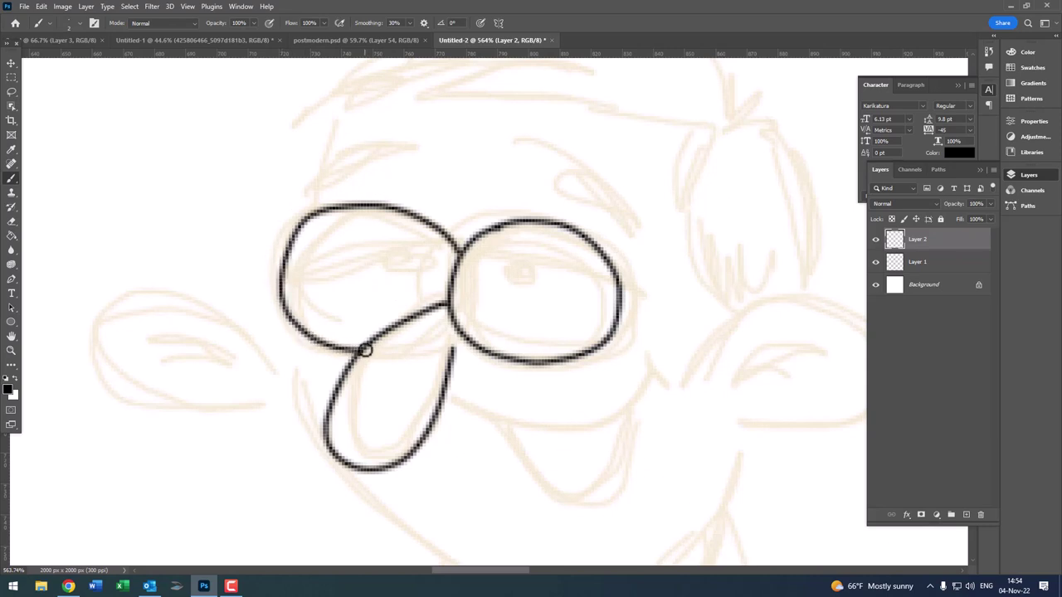
# - Ink straight lines across the left and right lenses, redrawing the right one
pyautogui.scroll(1, 295, 280)
pyautogui.moveTo(270, 278); pyautogui.dragTo(452, 240)
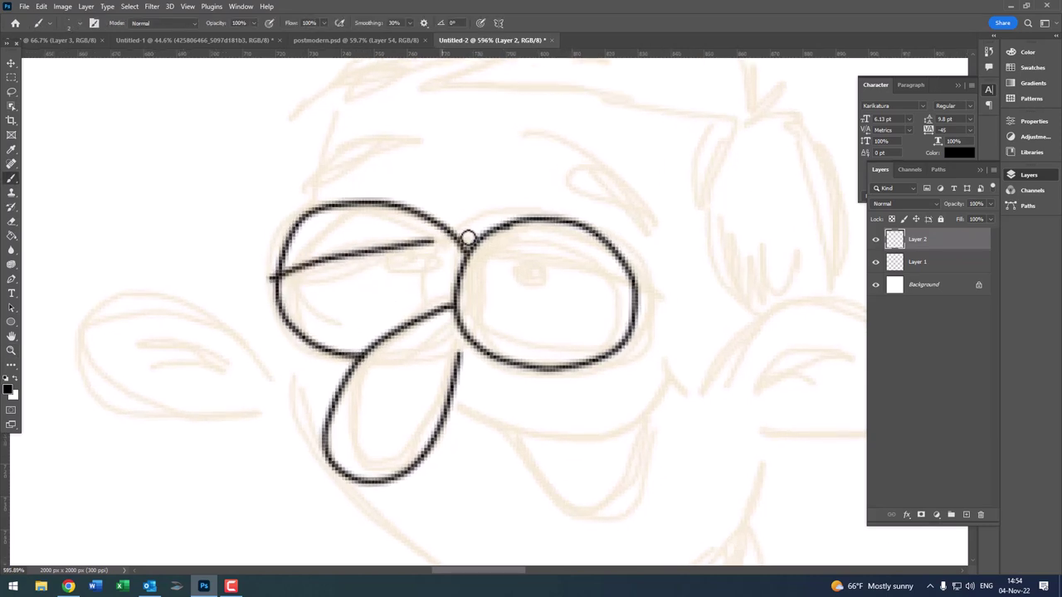
pyautogui.keyDown('ctrl'); pyautogui.click(536, 266); pyautogui.keyUp('ctrl')
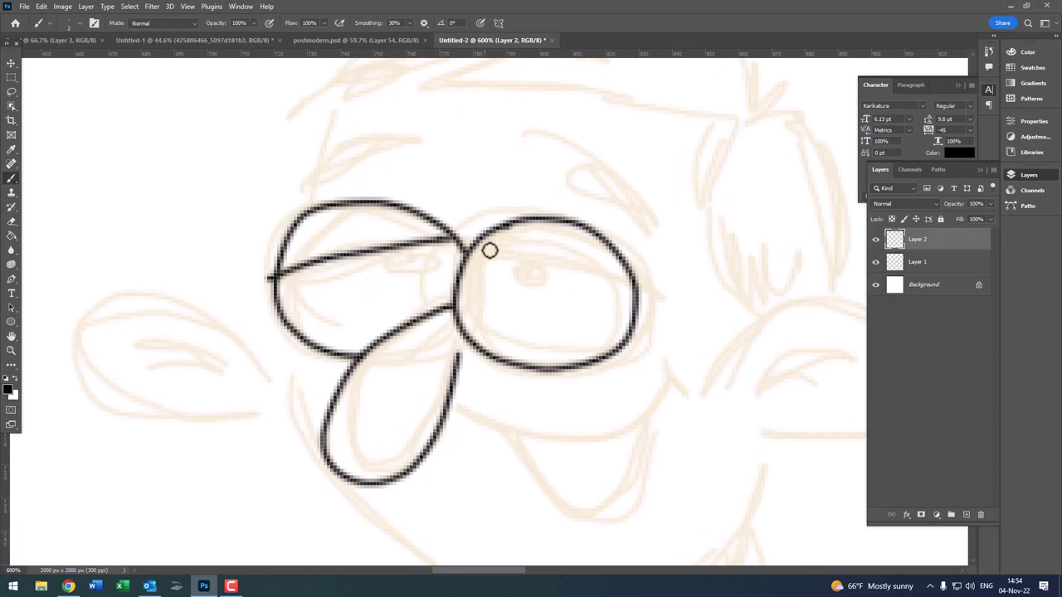
pyautogui.moveTo(473, 245); pyautogui.dragTo(639, 280)
pyautogui.hotkey('ctrl', 'z')
pyautogui.moveTo(469, 244); pyautogui.dragTo(664, 301)
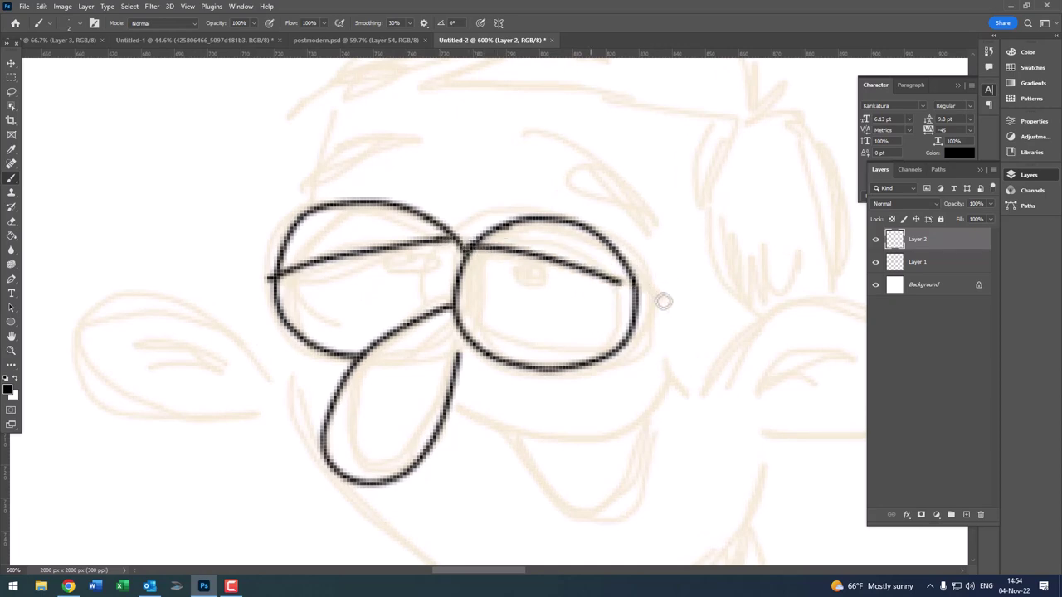
# - Add a short stroke atop the right lens and zoom to inspect both eyes
pyautogui.hotkey('ctrl', 'space')
pyautogui.moveTo(569, 261); pyautogui.dragTo(597, 261)
pyautogui.moveTo(413, 207); pyautogui.dragTo(457, 217)
pyautogui.moveTo(536, 227)
pyautogui.mouseDown()
pyautogui.moveTo(339, 263)
pyautogui.moveTo(386, 238)
pyautogui.moveTo(391, 261)
pyautogui.mouseUp()
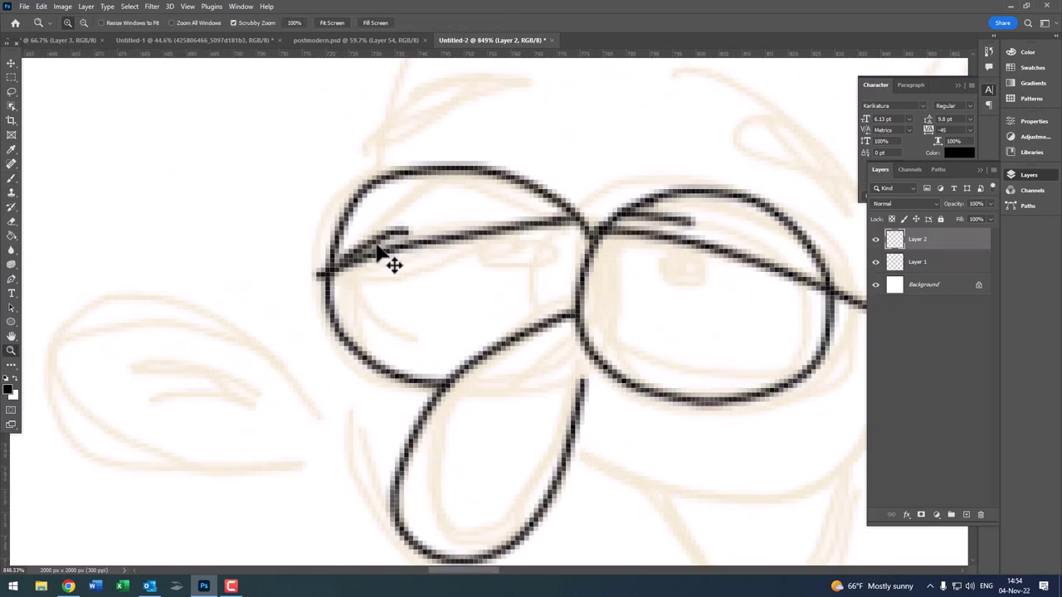
pyautogui.moveTo(434, 216)
pyautogui.mouseDown()
pyautogui.moveTo(380, 222)
pyautogui.moveTo(434, 244)
pyautogui.moveTo(406, 225)
pyautogui.moveTo(444, 224)
pyautogui.moveTo(443, 242)
pyautogui.mouseUp()
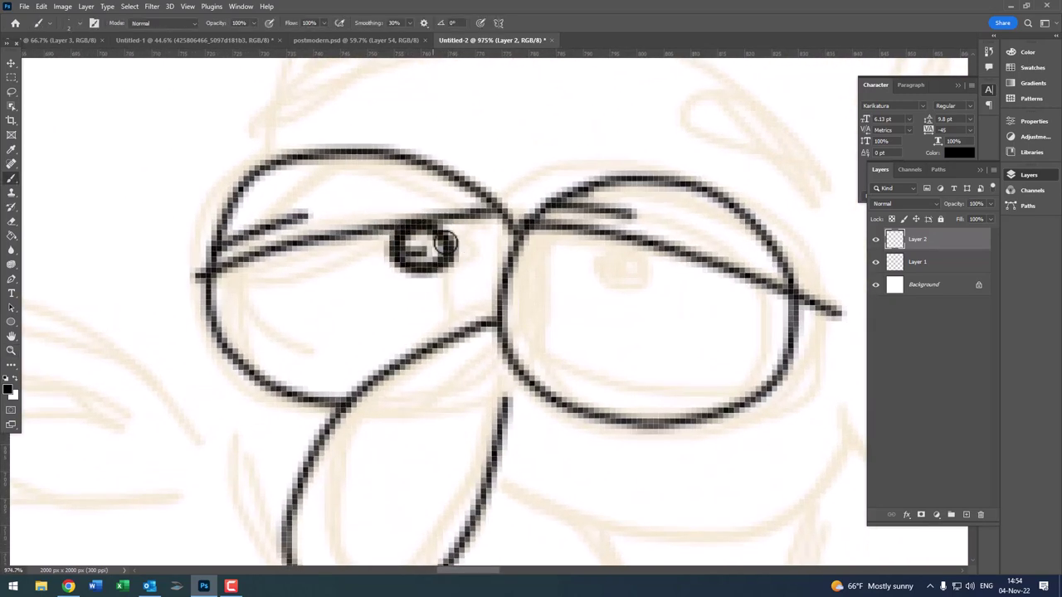
pyautogui.moveTo(568, 264)
pyautogui.mouseDown()
pyautogui.moveTo(458, 255)
pyautogui.moveTo(526, 232)
pyautogui.moveTo(537, 275)
pyautogui.mouseUp()
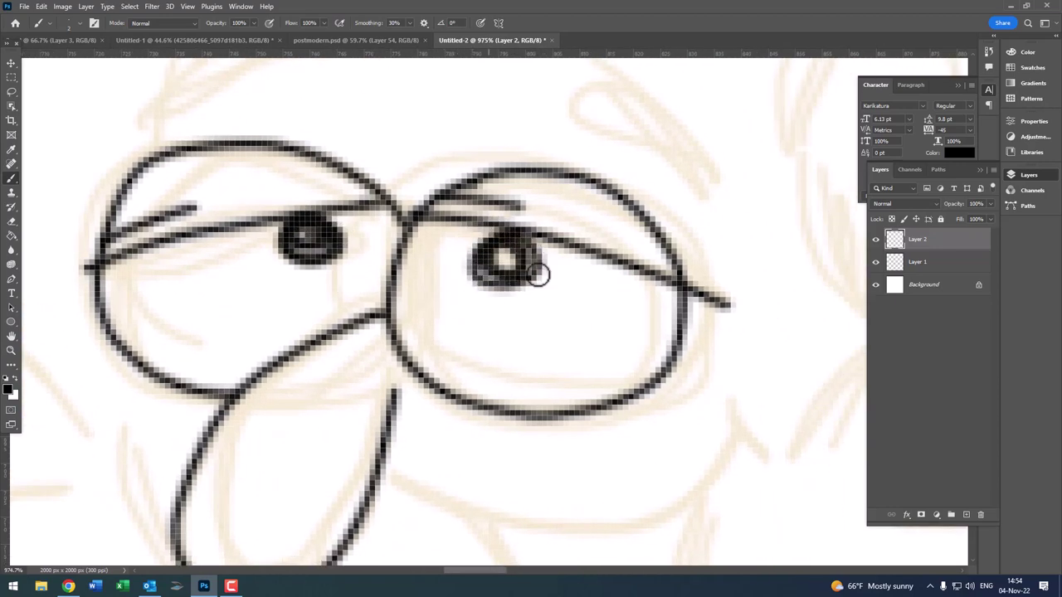
pyautogui.scroll(-10, 497, 253)
# - Ink the upper lip line, the mouth corner and the open mouth shape
pyautogui.scroll(5, 509, 346)
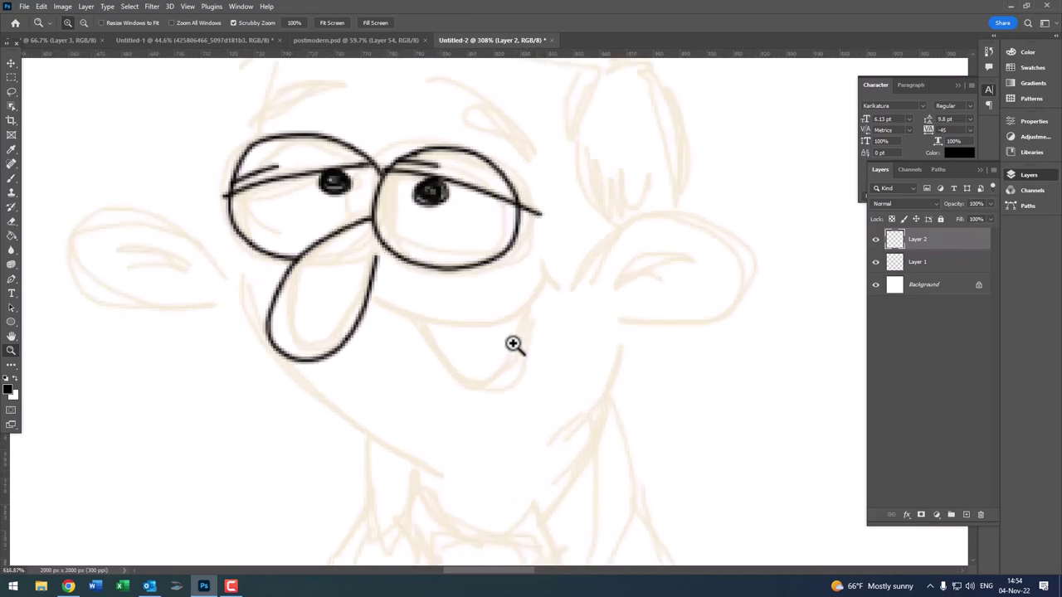
pyautogui.scroll(5, 509, 346)
pyautogui.moveTo(249, 283)
pyautogui.mouseDown()
pyautogui.moveTo(505, 322)
pyautogui.moveTo(616, 223)
pyautogui.moveTo(590, 180)
pyautogui.mouseUp()
pyautogui.moveTo(606, 228); pyautogui.dragTo(639, 284)
pyautogui.scroll(-5, 569, 290)
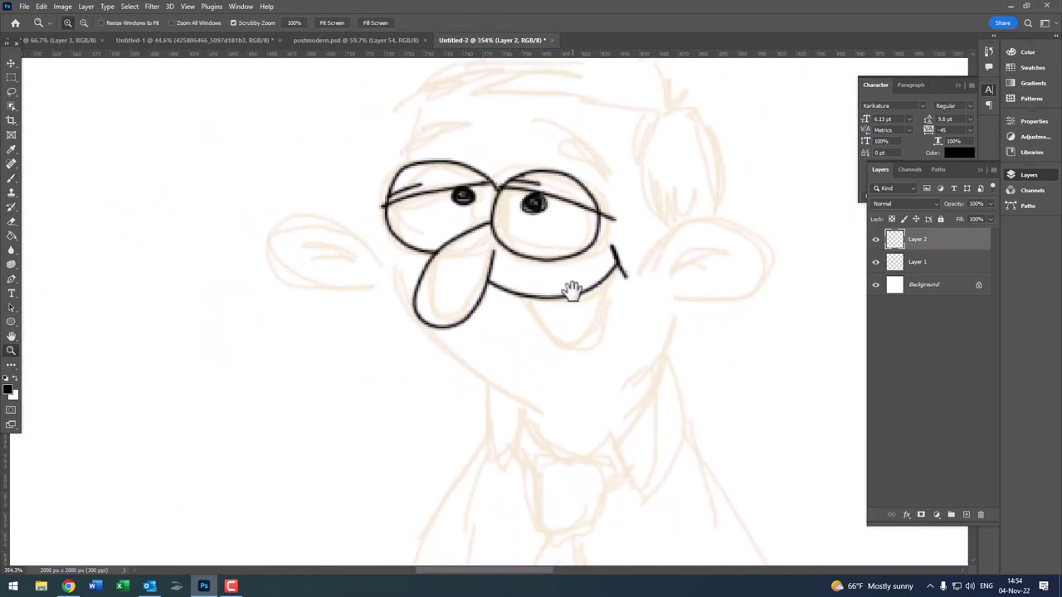
pyautogui.moveTo(569, 290); pyautogui.dragTo(412, 317)
pyautogui.scroll(3, 409, 362)
pyautogui.press('b')
pyautogui.moveTo(322, 317)
pyautogui.mouseDown()
pyautogui.moveTo(395, 415)
pyautogui.moveTo(459, 346)
pyautogui.moveTo(493, 271)
pyautogui.mouseUp()
# - Ink the chin curve below the mouth and the right ear outline
pyautogui.scroll(-5, 438, 437)
pyautogui.scroll(1, 384, 437)
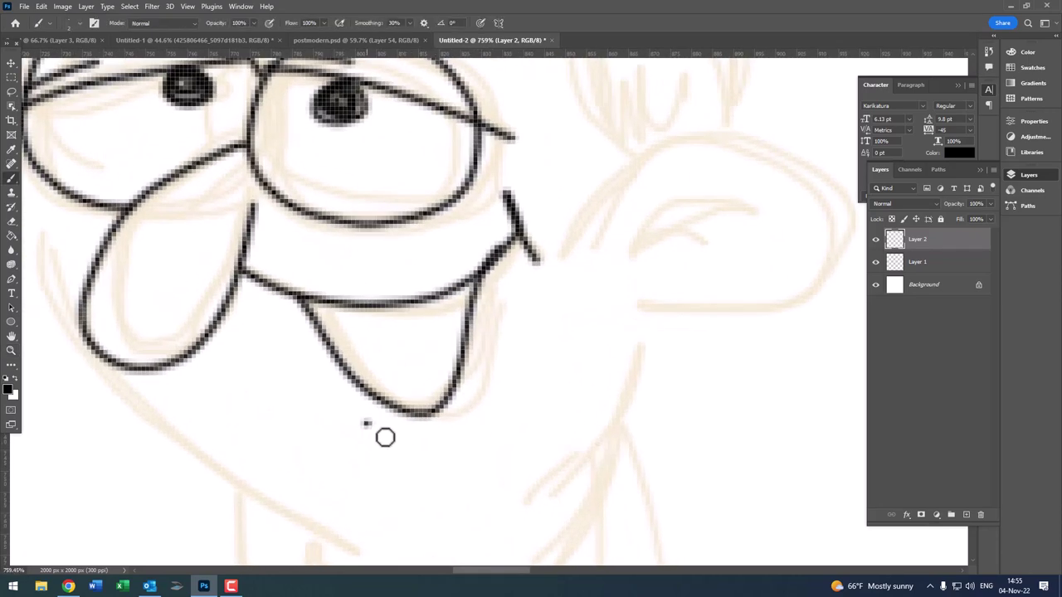
pyautogui.moveTo(365, 419); pyautogui.dragTo(467, 396)
pyautogui.press('z')
pyautogui.scroll(-3, 397, 423)
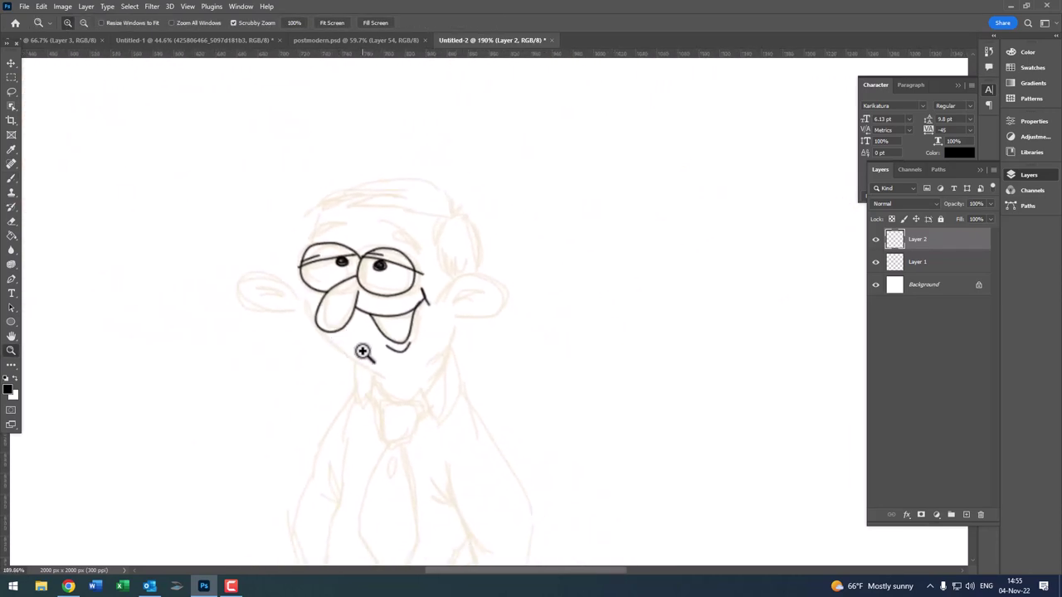
pyautogui.scroll(3, 496, 317)
pyautogui.press('b')
pyautogui.moveTo(455, 293)
pyautogui.mouseDown()
pyautogui.moveTo(550, 200)
pyautogui.moveTo(616, 348)
pyautogui.moveTo(470, 354)
pyautogui.mouseUp()
# - Ink the left cheek line down to the jaw, redrawing it after an undo
pyautogui.scroll(-2, 469, 355)
pyautogui.scroll(-1, 418, 360)
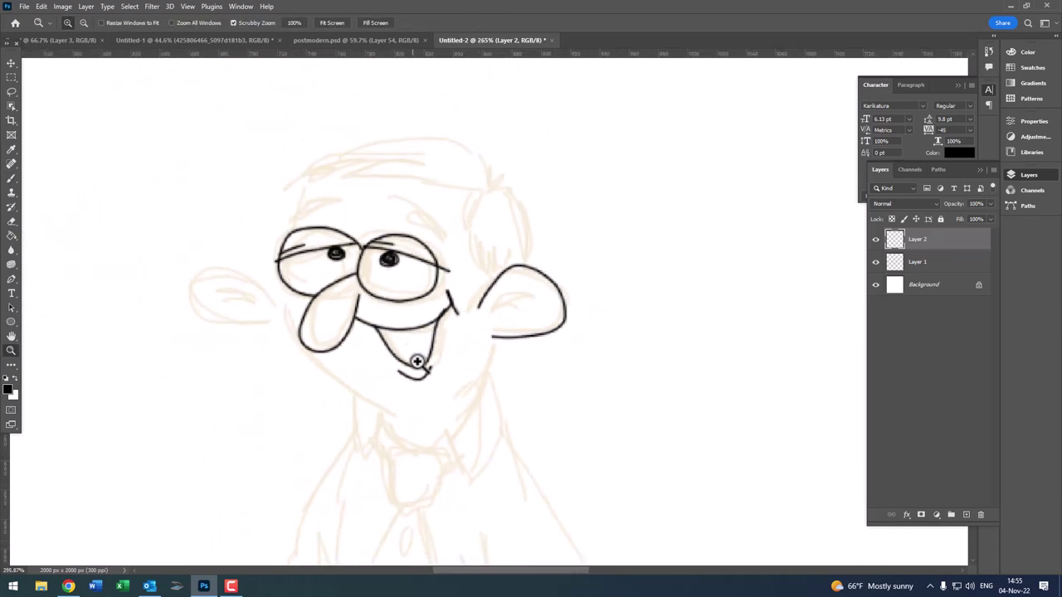
pyautogui.scroll(1, 327, 365)
pyautogui.scroll(1, 264, 265)
pyautogui.moveTo(260, 259); pyautogui.dragTo(350, 413)
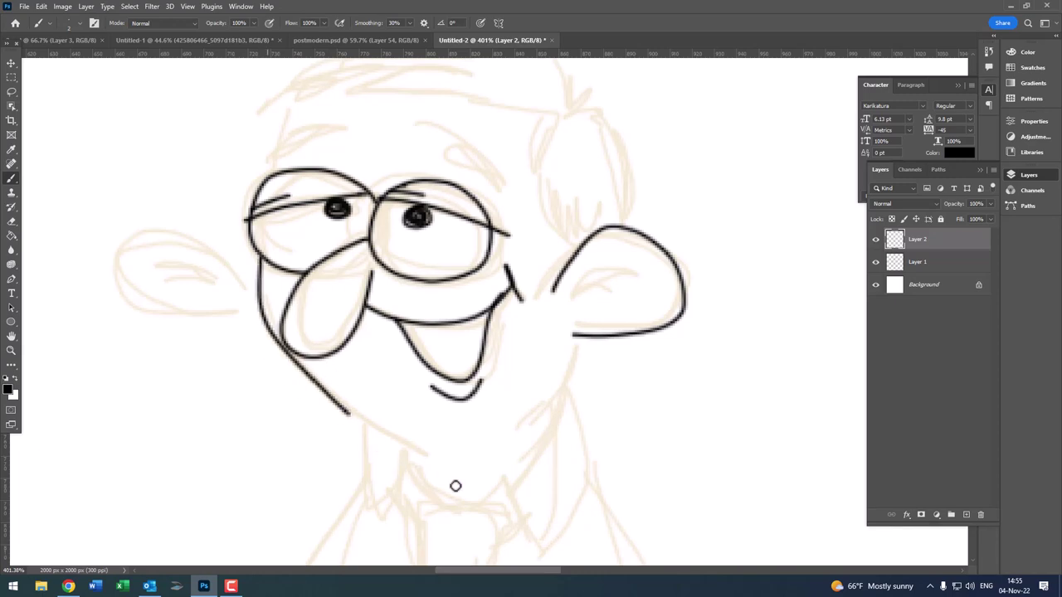
pyautogui.scroll(-2, 395, 384)
pyautogui.scroll(1, 413, 395)
pyautogui.scroll(1, 349, 332)
pyautogui.hotkey('ctrl', 'z')
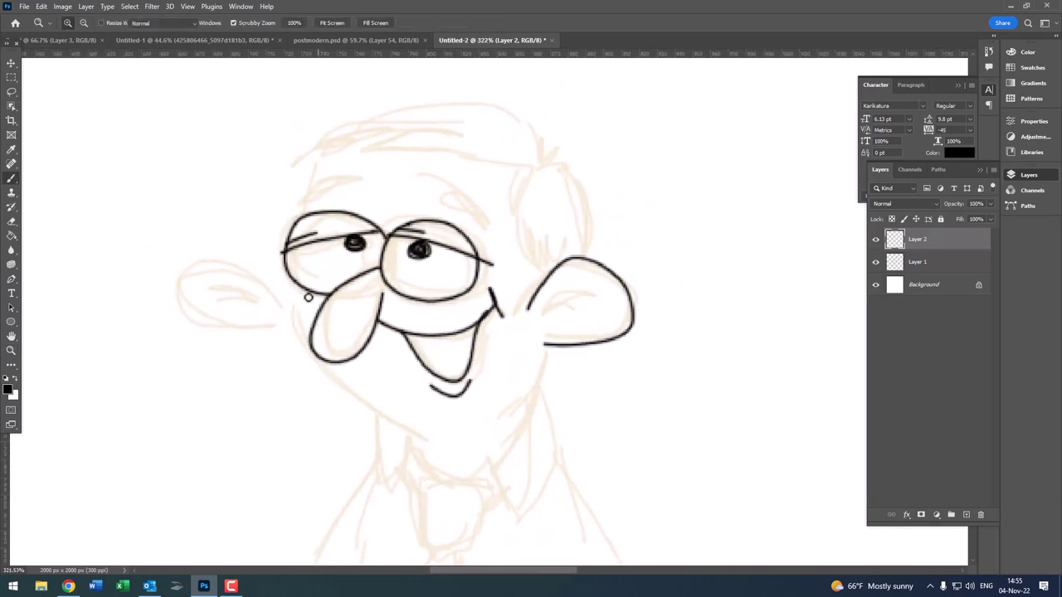
pyautogui.moveTo(290, 301)
pyautogui.mouseDown()
pyautogui.moveTo(431, 444)
pyautogui.moveTo(438, 332)
pyautogui.moveTo(512, 360)
pyautogui.mouseUp()
# - Zoom out to see the whole face and ink the right eyebrow above the glasses
pyautogui.press('z')
pyautogui.press('b')
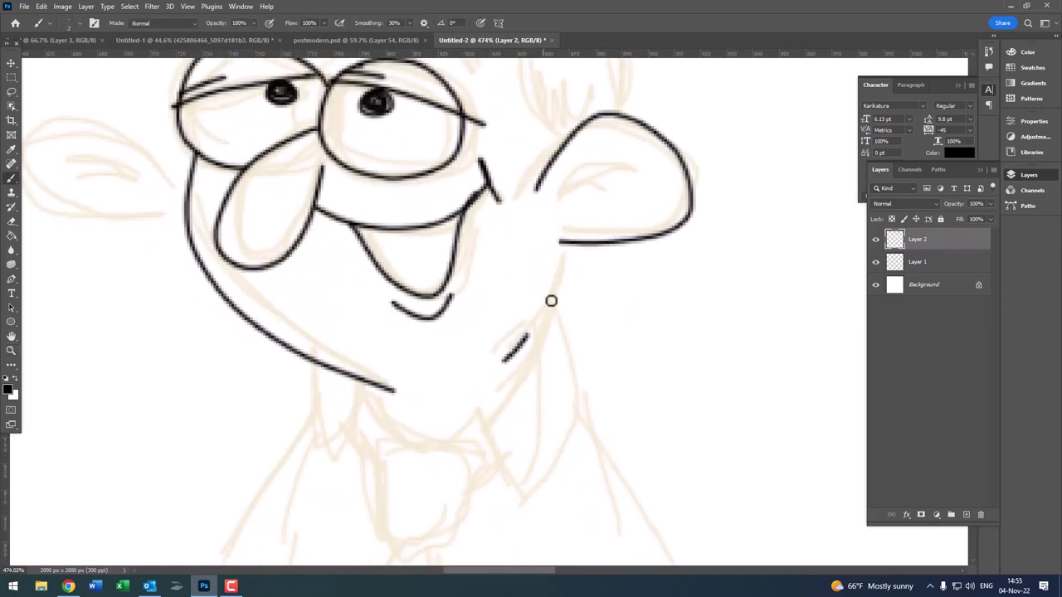
pyautogui.press('z')
pyautogui.moveTo(568, 241)
pyautogui.mouseDown()
pyautogui.moveTo(512, 296)
pyautogui.moveTo(429, 280)
pyautogui.moveTo(493, 315)
pyautogui.mouseUp()
pyautogui.press('b')
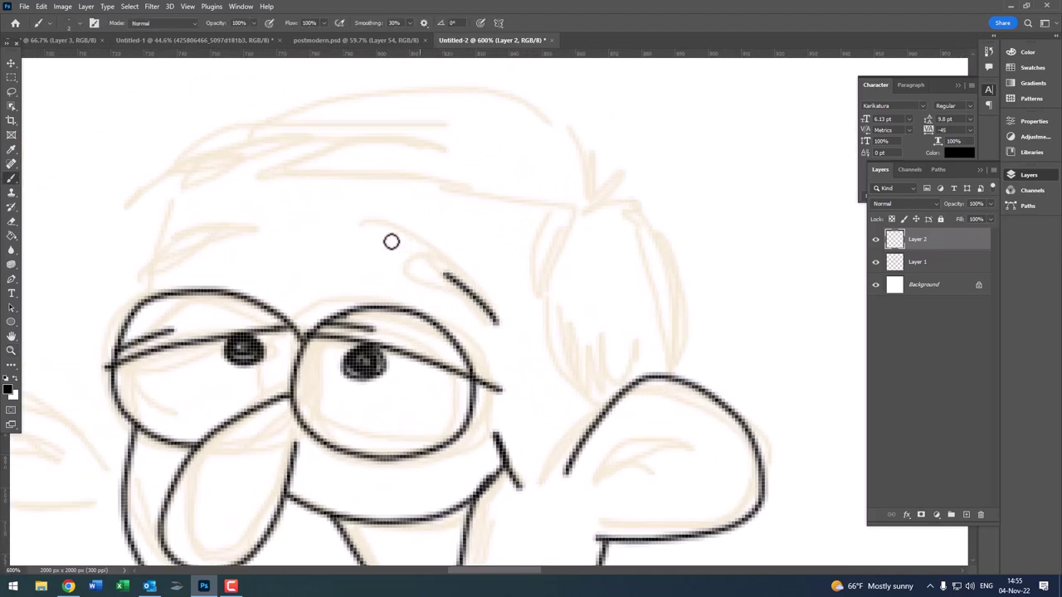
pyautogui.moveTo(378, 244)
pyautogui.mouseDown()
pyautogui.moveTo(481, 327)
pyautogui.moveTo(424, 255)
pyautogui.mouseUp()
# - Ink the left eyebrow as a double stroke
pyautogui.scroll(-5, 340, 263)
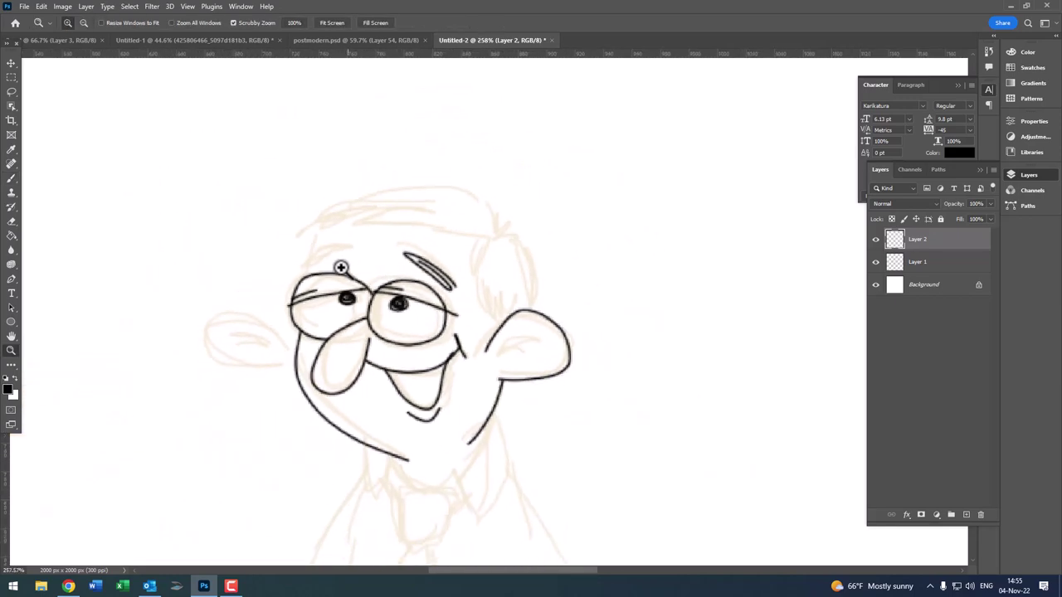
pyautogui.scroll(6, 247, 274)
pyautogui.scroll(-3, 223, 250)
pyautogui.moveTo(202, 249)
pyautogui.mouseDown()
pyautogui.moveTo(368, 204)
pyautogui.moveTo(199, 256)
pyautogui.moveTo(348, 180)
pyautogui.mouseUp()
pyautogui.press('z')
pyautogui.scroll(-2, 295, 204)
pyautogui.scroll(-2, 295, 204)
pyautogui.scroll(-1, 315, 207)
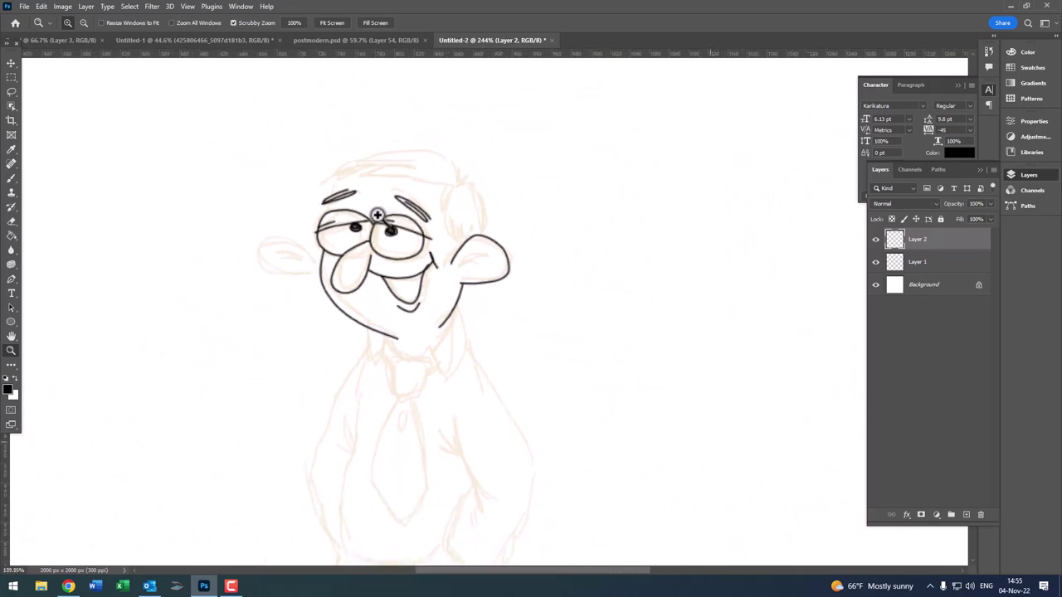
pyautogui.scroll(-1, 379, 161)
pyautogui.scroll(1, 465, 287)
pyautogui.scroll(4, 466, 288)
pyautogui.press('b')
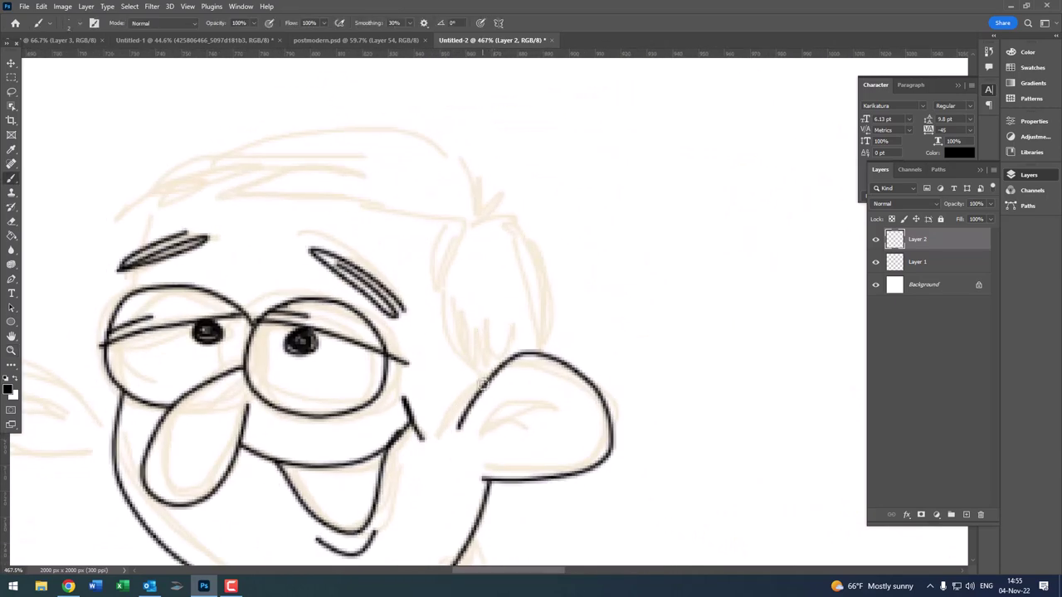
# - Ink the head side above the right ear, the hairline and a hair stroke above the brow
pyautogui.moveTo(441, 344); pyautogui.dragTo(447, 217)
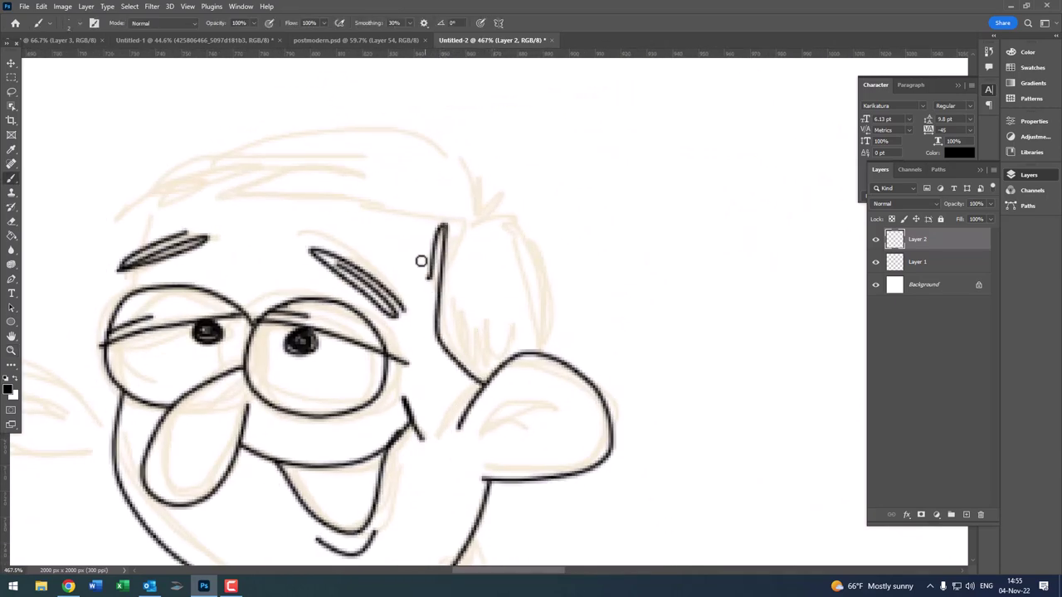
pyautogui.scroll(-3, 446, 222)
pyautogui.scroll(5, 434, 218)
pyautogui.moveTo(547, 288); pyautogui.dragTo(269, 261)
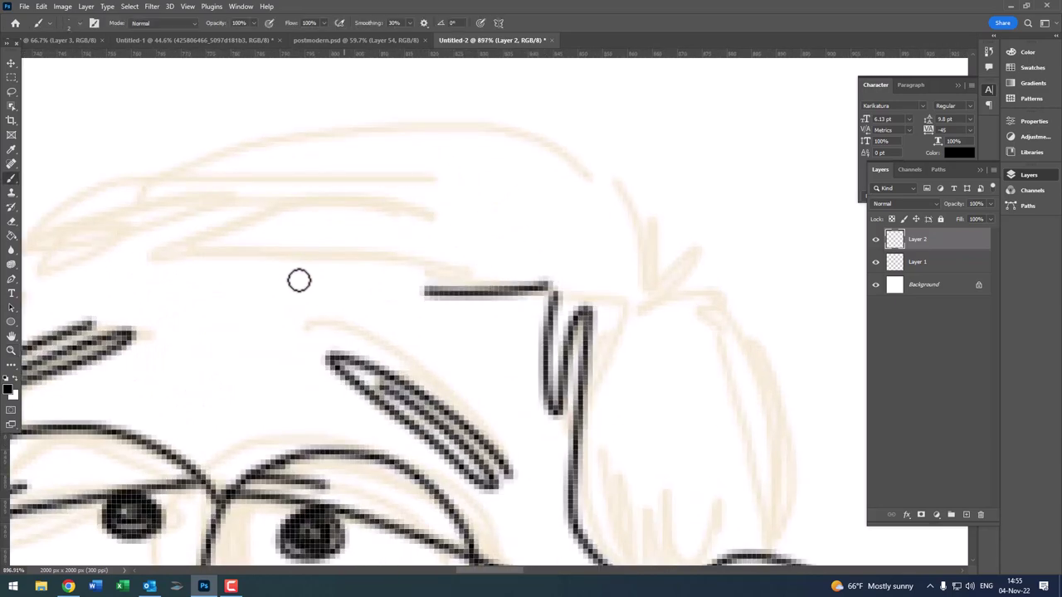
pyautogui.moveTo(431, 242)
pyautogui.mouseDown()
pyautogui.moveTo(265, 232)
pyautogui.moveTo(88, 260)
pyautogui.mouseUp()
# - Add two more hair strokes across the forehead, including a hairpin stroke
pyautogui.press('z')
pyautogui.scroll(-5, 348, 259)
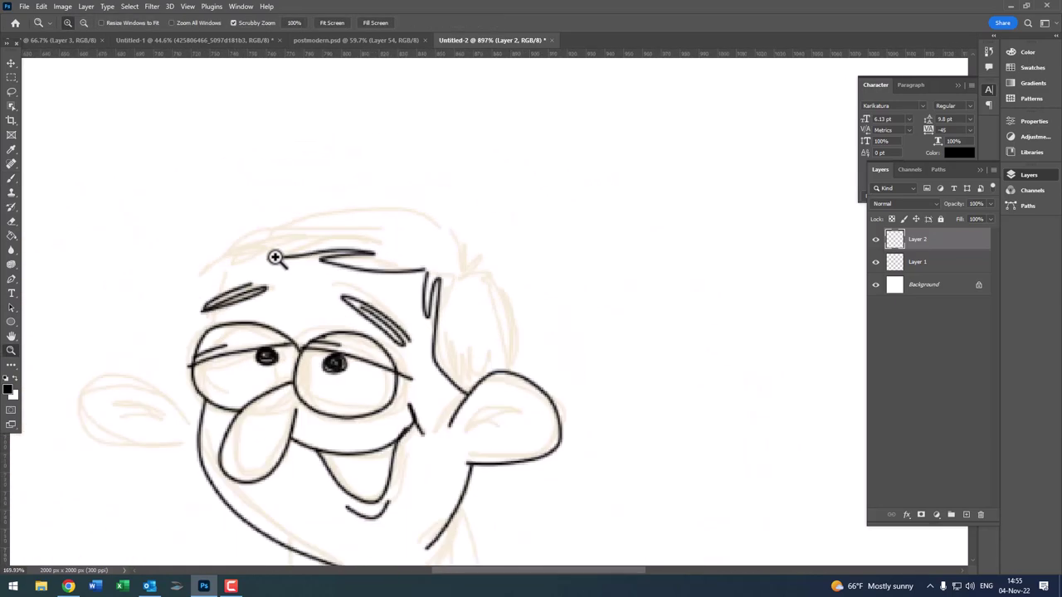
pyautogui.scroll(3, 346, 263)
pyautogui.scroll(3, 346, 263)
pyautogui.press('b')
pyautogui.moveTo(296, 296); pyautogui.dragTo(543, 259)
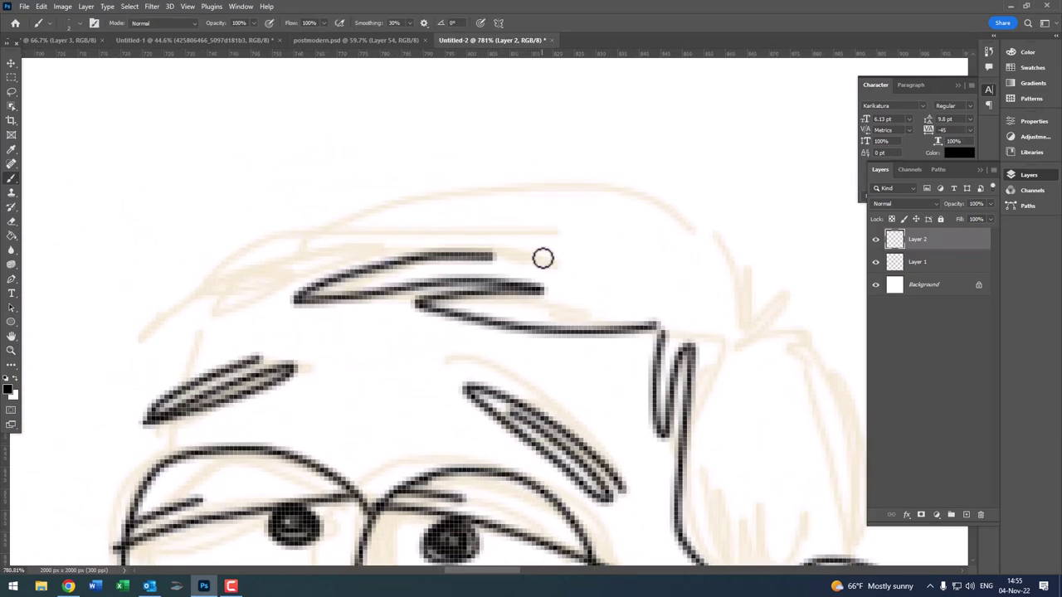
pyautogui.moveTo(296, 297)
pyautogui.mouseDown()
pyautogui.moveTo(221, 302)
pyautogui.moveTo(373, 234)
pyautogui.mouseUp()
# - Ink the hair outline arc over the head, redrawing it after an undo
pyautogui.press('z')
pyautogui.scroll(-5, 462, 208)
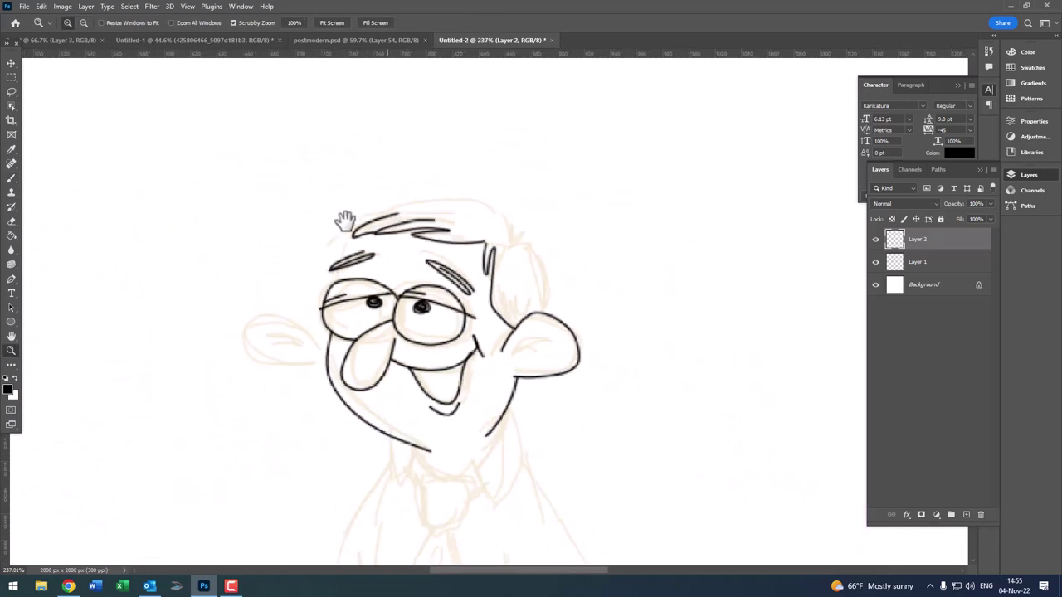
pyautogui.scroll(3, 416, 209)
pyautogui.scroll(3, 415, 210)
pyautogui.press('b')
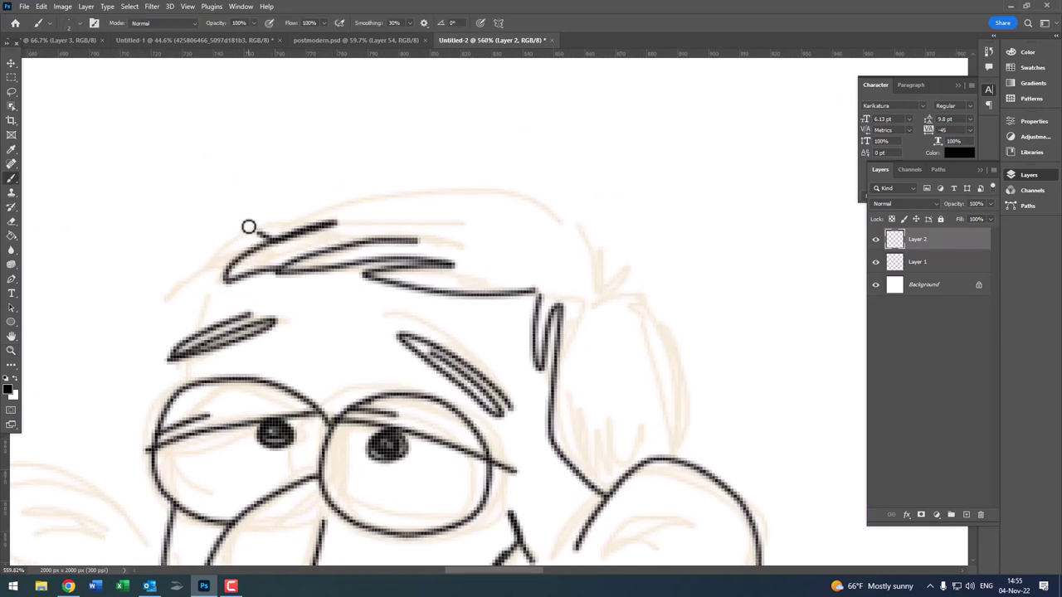
pyautogui.moveTo(248, 226)
pyautogui.mouseDown()
pyautogui.moveTo(353, 199)
pyautogui.moveTo(611, 266)
pyautogui.mouseUp()
pyautogui.press('z')
pyautogui.scroll(-3, 543, 258)
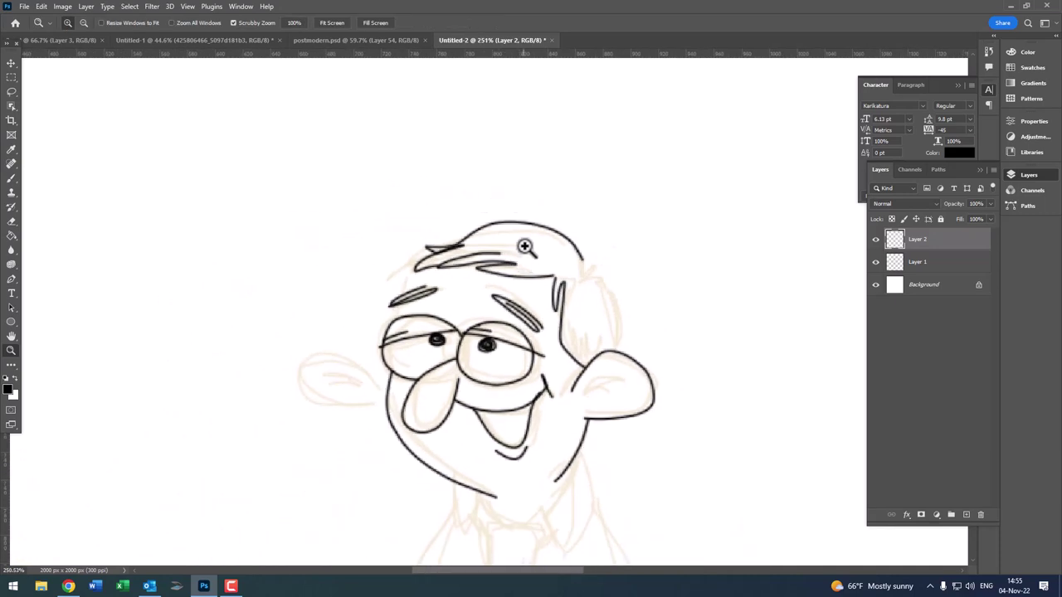
pyautogui.hotkey('ctrl', 'z')
pyautogui.scroll(2, 524, 246)
pyautogui.press('b')
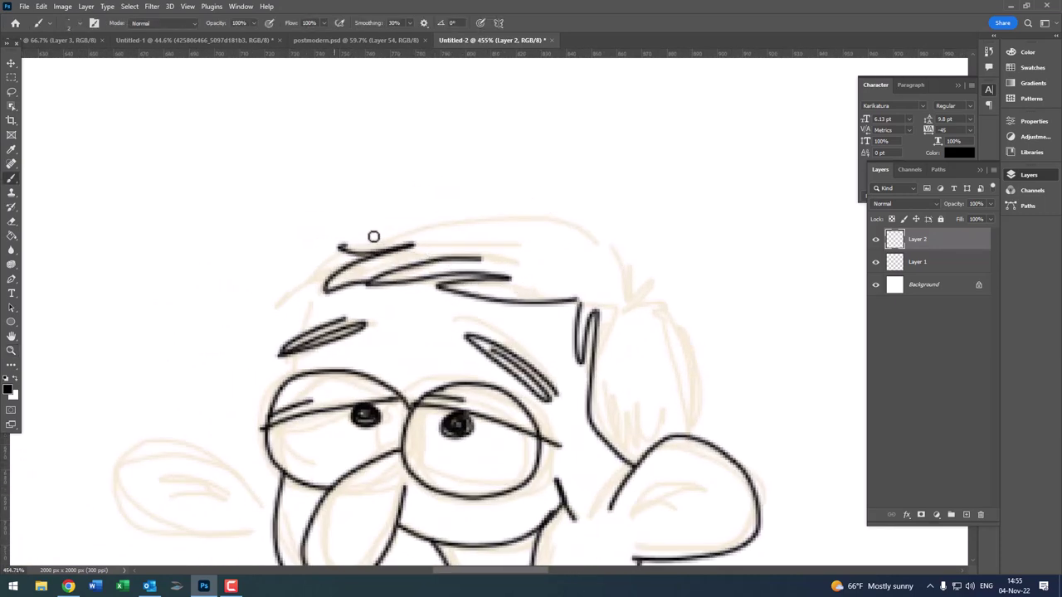
pyautogui.moveTo(373, 237)
pyautogui.mouseDown()
pyautogui.moveTo(619, 235)
pyautogui.moveTo(639, 296)
pyautogui.mouseUp()
# - Ink a looped hair tuft on the crown and the right side of the head down to the ear
pyautogui.press('z')
pyautogui.scroll(-3, 620, 279)
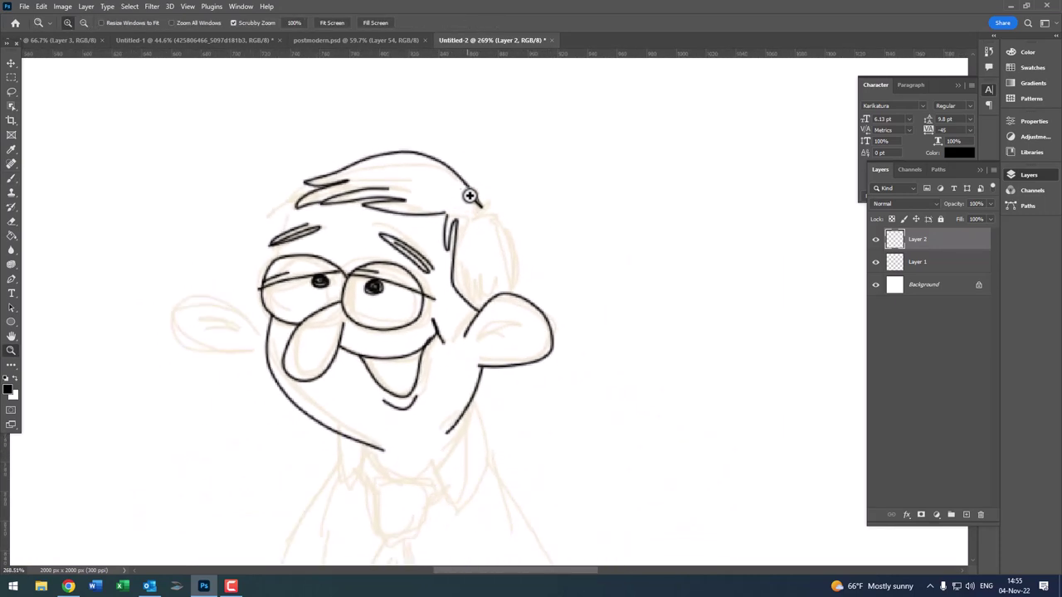
pyautogui.scroll(3, 469, 196)
pyautogui.press('b')
pyautogui.moveTo(505, 163)
pyautogui.mouseDown()
pyautogui.moveTo(514, 246)
pyautogui.moveTo(597, 232)
pyautogui.moveTo(540, 265)
pyautogui.moveTo(628, 423)
pyautogui.mouseUp()
pyautogui.moveTo(593, 380); pyautogui.dragTo(614, 489)
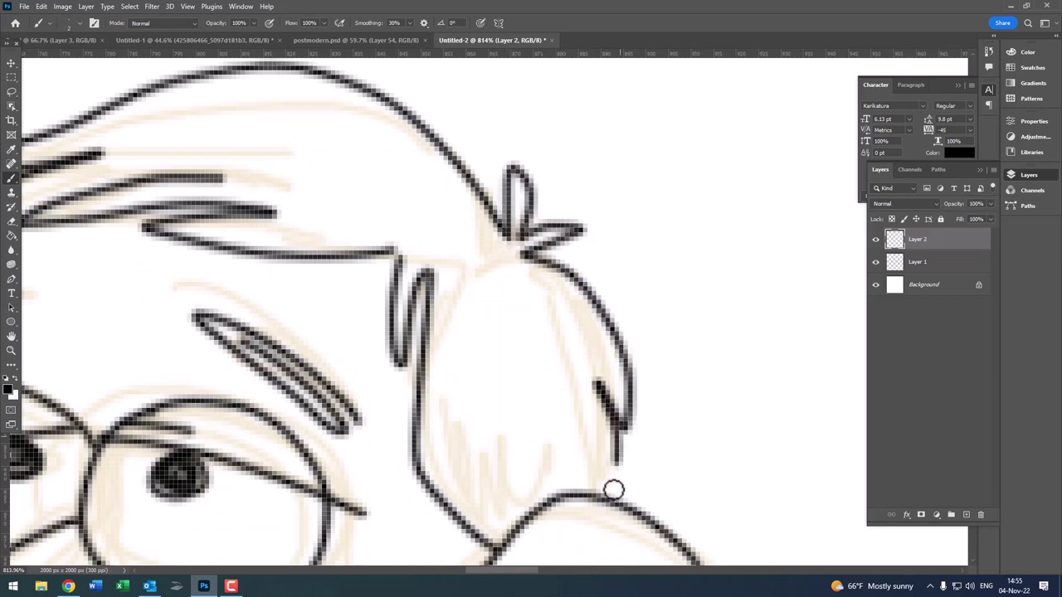
# - Ink the inner curve of the right ear with a short inner stroke
pyautogui.press('z')
pyautogui.scroll(-5, 608, 496)
pyautogui.scroll(5, 530, 280)
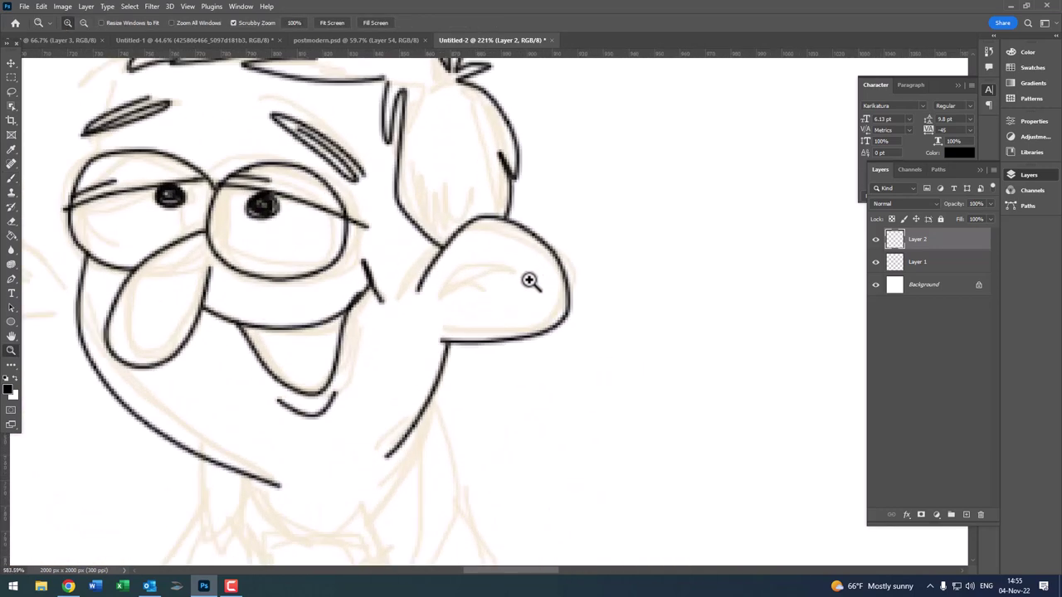
pyautogui.press('b')
pyautogui.moveTo(396, 406); pyautogui.dragTo(620, 355)
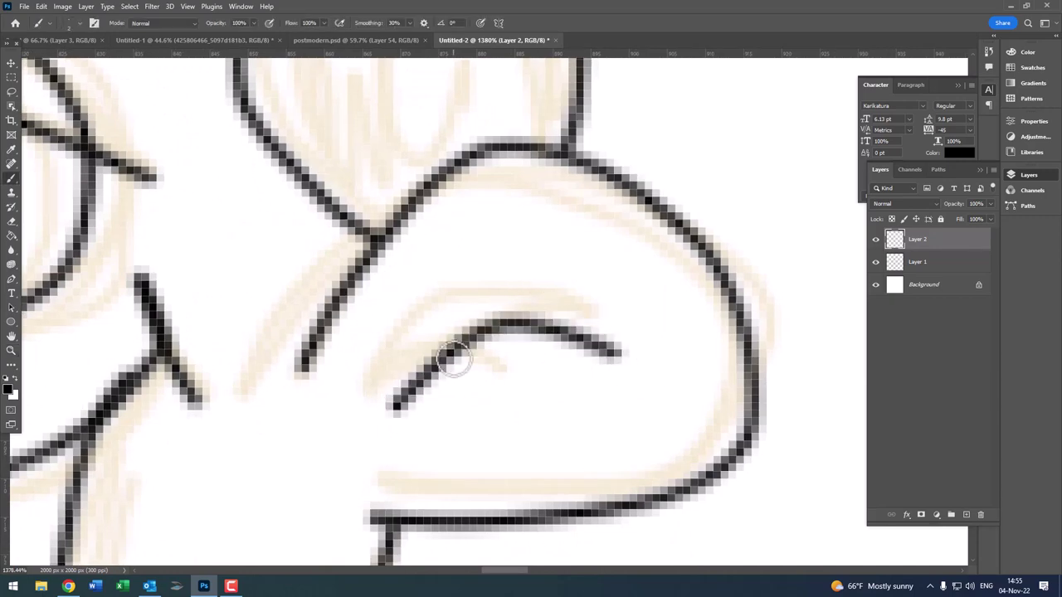
pyautogui.moveTo(455, 355); pyautogui.dragTo(514, 384)
pyautogui.press('z')
pyautogui.scroll(-5, 537, 395)
pyautogui.scroll(3, 557, 249)
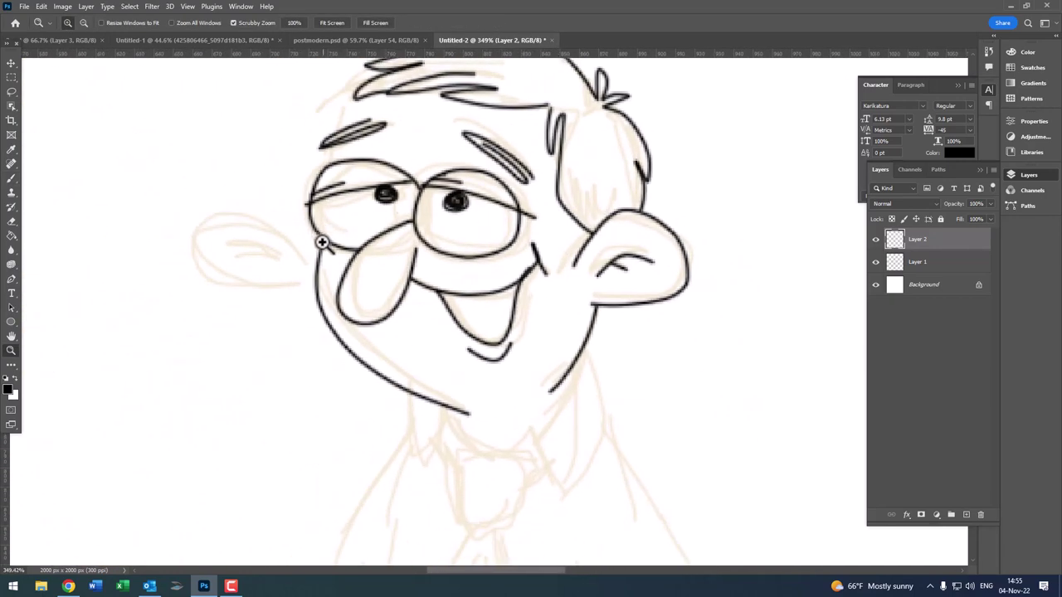
# - Outline the left ear, then zoom out and back in on the left eyebrow
pyautogui.scroll(2, 322, 242)
pyautogui.press('b')
pyautogui.moveTo(307, 241)
pyautogui.mouseDown()
pyautogui.moveTo(169, 308)
pyautogui.moveTo(282, 330)
pyautogui.moveTo(265, 254)
pyautogui.moveTo(190, 256)
pyautogui.mouseUp()
pyautogui.scroll(2, 294, 285)
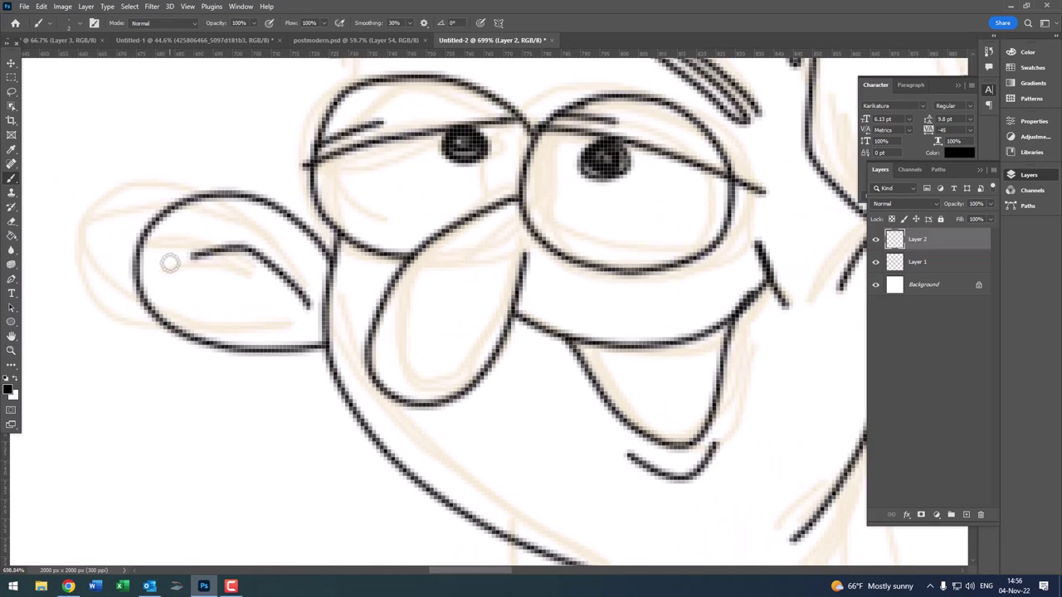
pyautogui.press('z')
pyautogui.moveTo(307, 273); pyautogui.dragTo(260, 268)
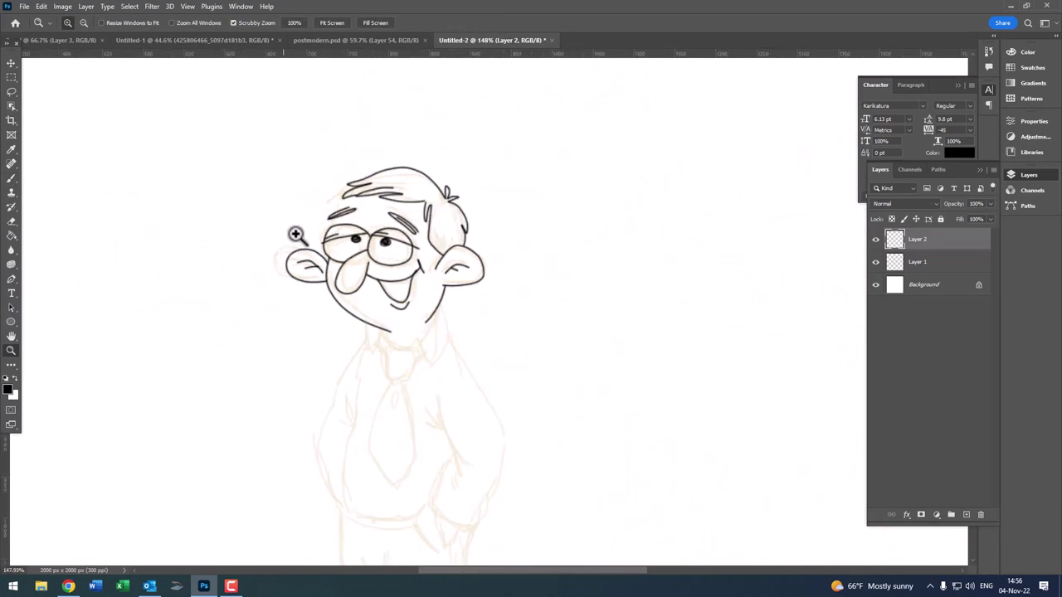
pyautogui.moveTo(296, 232); pyautogui.dragTo(372, 167)
# - Ink an extra eyebrow stroke below the hair and check the whole character
pyautogui.press('b')
pyautogui.moveTo(360, 125); pyautogui.dragTo(297, 199)
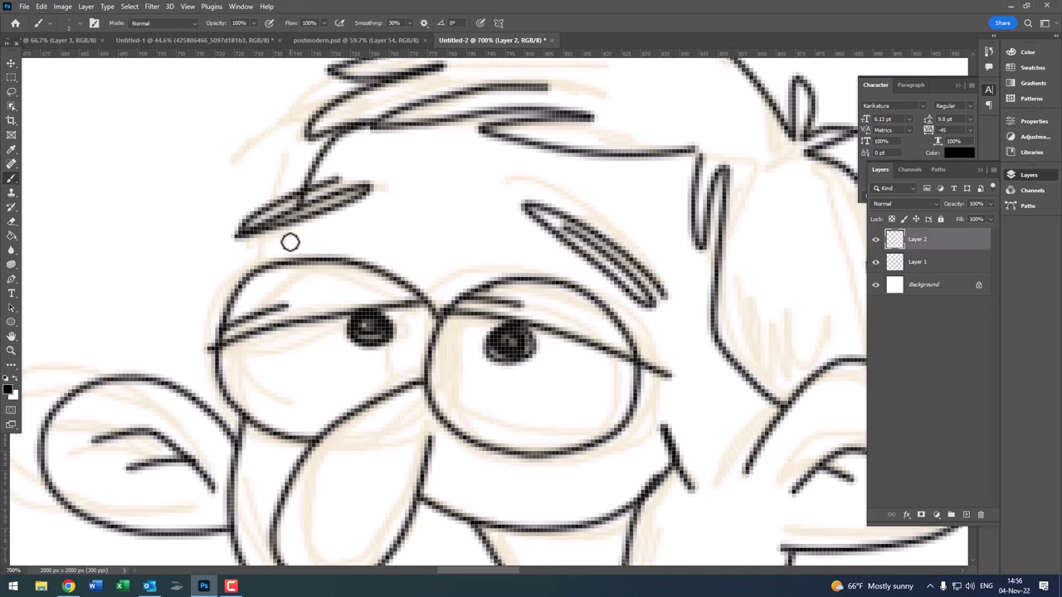
pyautogui.press('z')
pyautogui.moveTo(343, 228)
pyautogui.mouseDown()
pyautogui.moveTo(301, 225)
pyautogui.moveTo(277, 168)
pyautogui.moveTo(341, 222)
pyautogui.moveTo(401, 314)
pyautogui.moveTo(431, 316)
pyautogui.mouseUp()
pyautogui.press('b')
# - Ink the right side of the shirt collar and undo the left collar stroke to retry
pyautogui.moveTo(323, 344)
pyautogui.mouseDown()
pyautogui.moveTo(460, 270)
pyautogui.moveTo(510, 166)
pyautogui.moveTo(540, 310)
pyautogui.moveTo(478, 446)
pyautogui.moveTo(425, 333)
pyautogui.mouseUp()
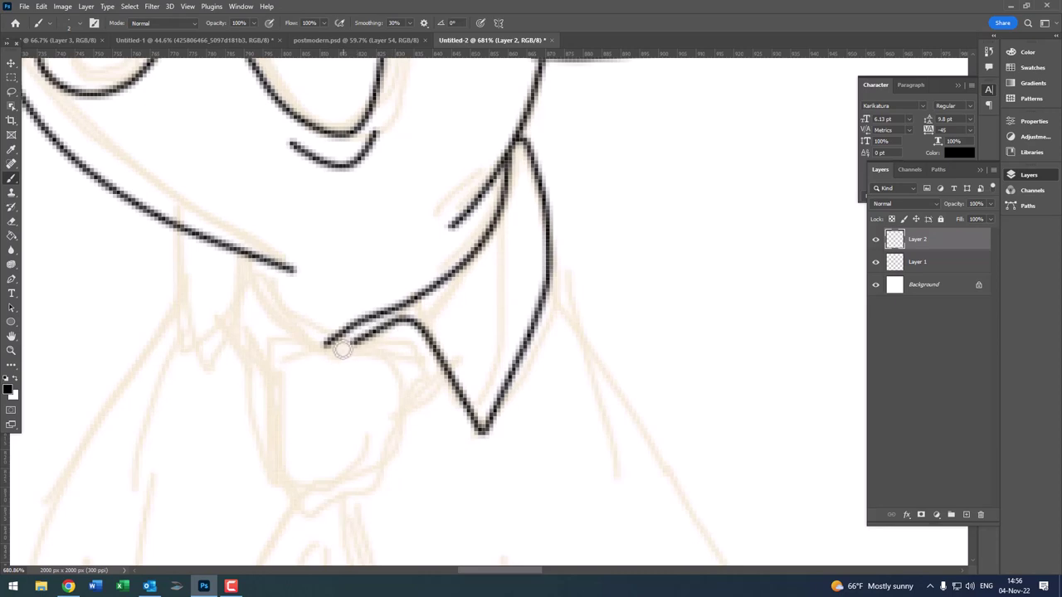
pyautogui.scroll(-2, 342, 349)
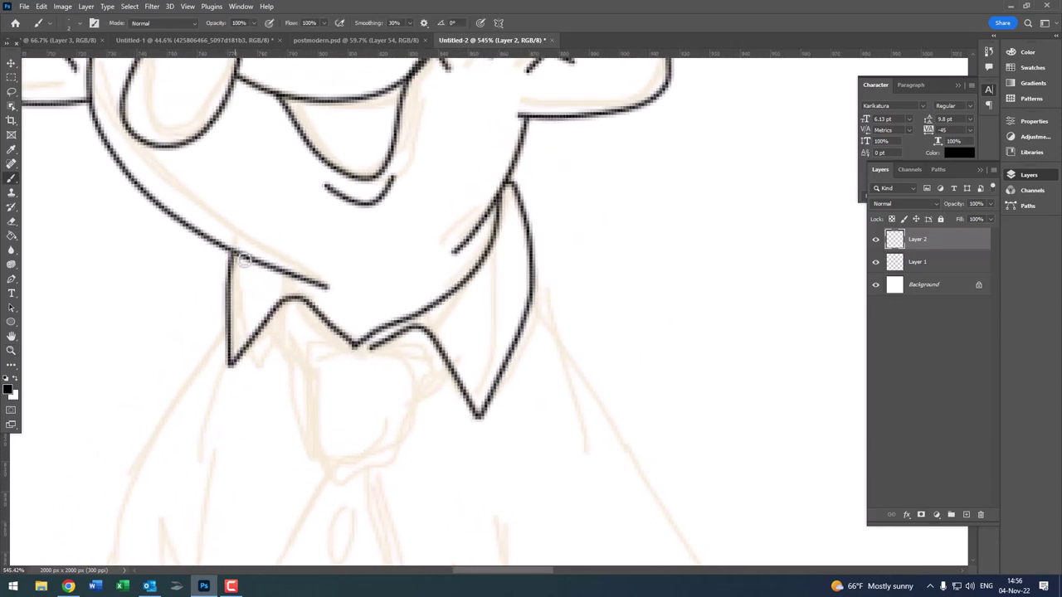
pyautogui.scroll(-3, 243, 260)
pyautogui.scroll(3, 260, 324)
pyautogui.hotkey('ctrl', 'z')
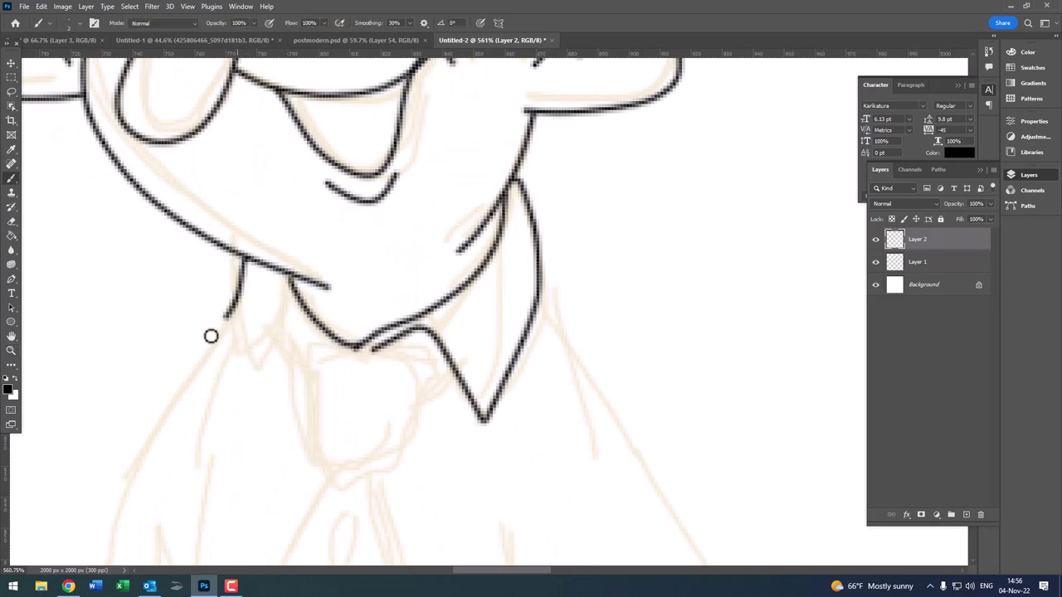
pyautogui.press('z')
pyautogui.scroll(-5, 331, 346)
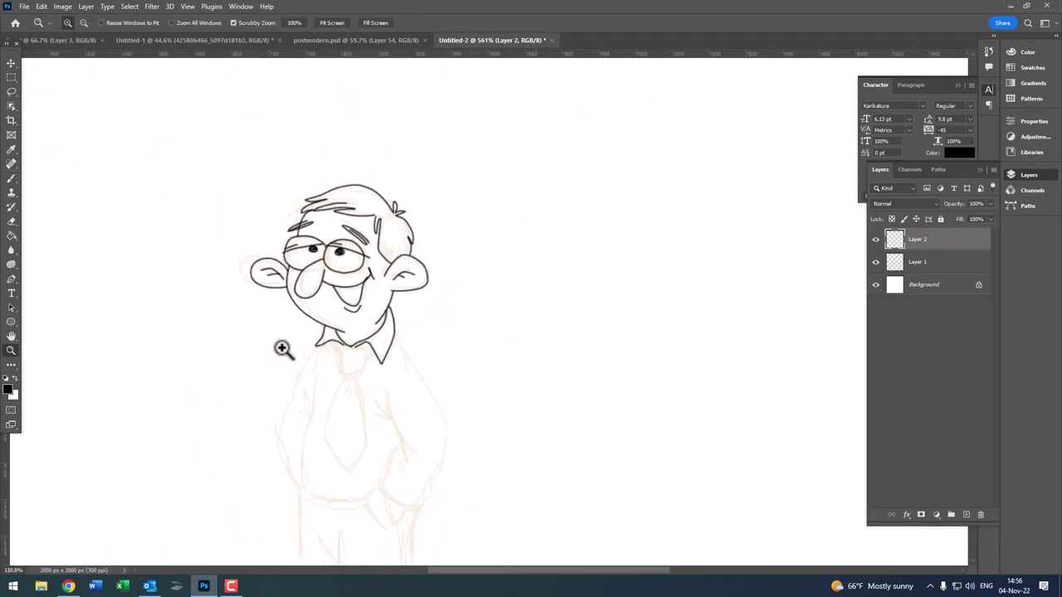
pyautogui.scroll(1, 278, 349)
pyautogui.scroll(1, 351, 332)
pyautogui.scroll(3, 293, 286)
pyautogui.scroll(2, 292, 285)
pyautogui.press('b')
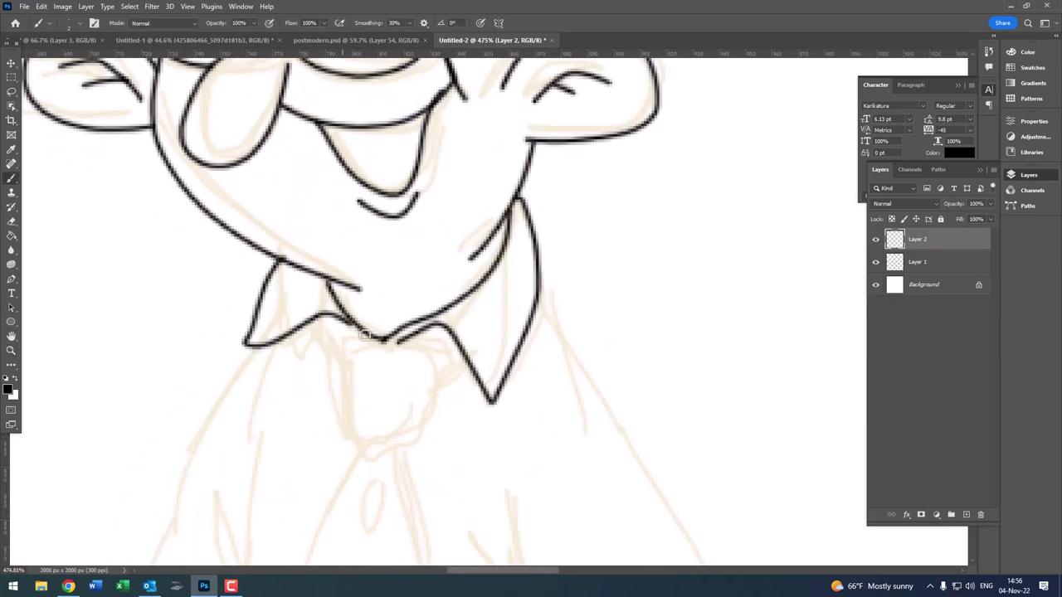
pyautogui.scroll(2, 387, 345)
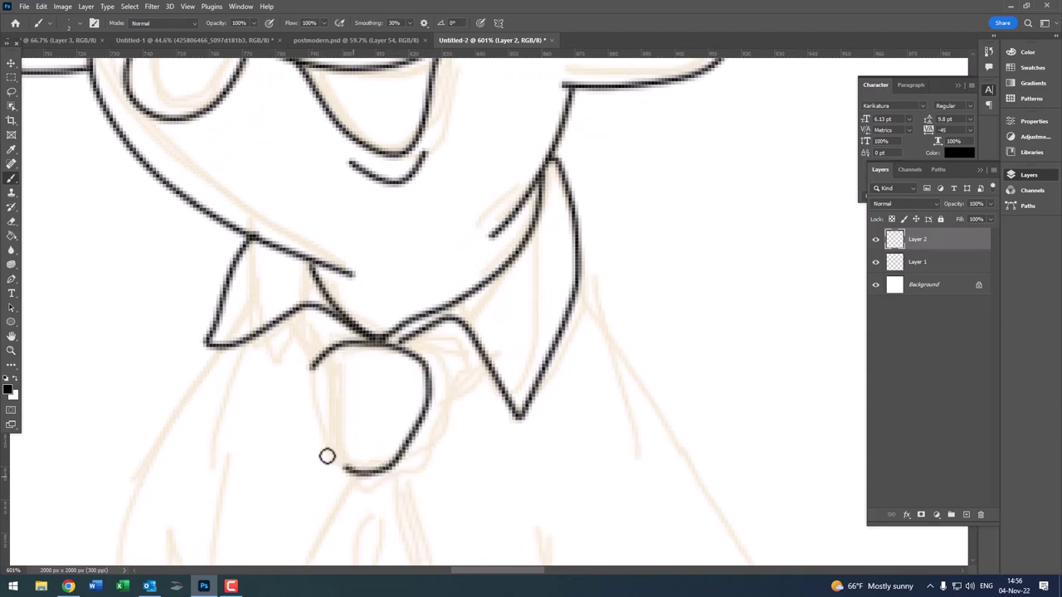
# - Ink a short line joining the tie knot to the collar and a curled collar fold
pyautogui.scroll(-4, 324, 361)
pyautogui.scroll(1, 429, 374)
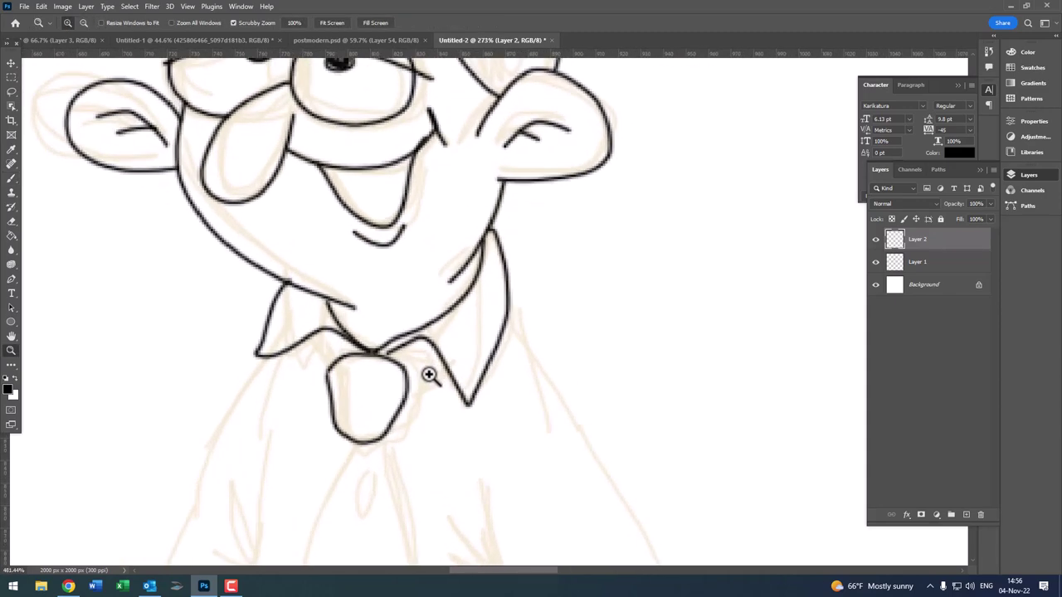
pyautogui.scroll(4, 396, 365)
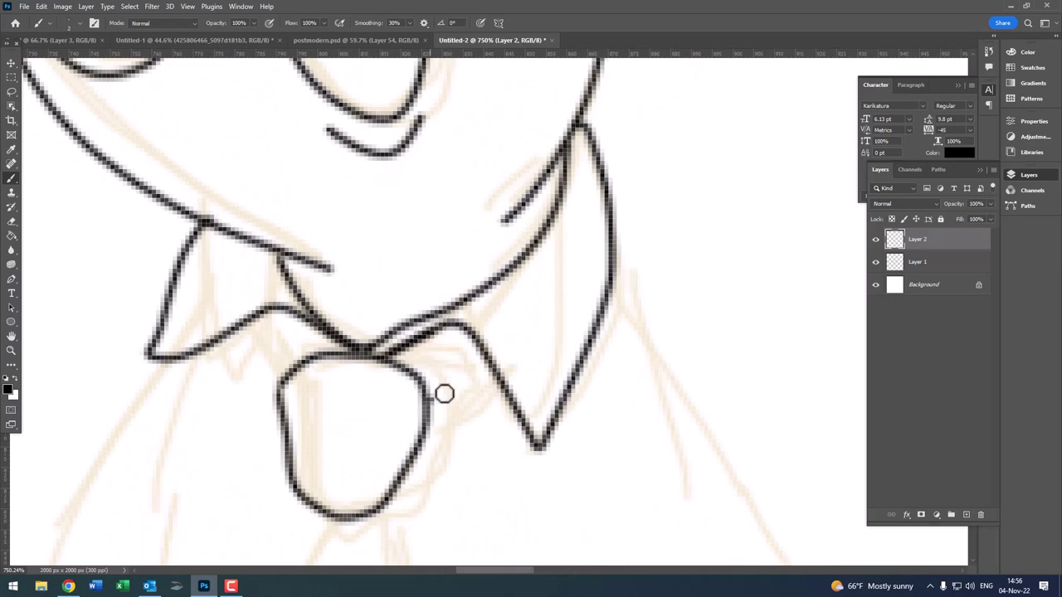
pyautogui.moveTo(339, 349); pyautogui.dragTo(274, 307)
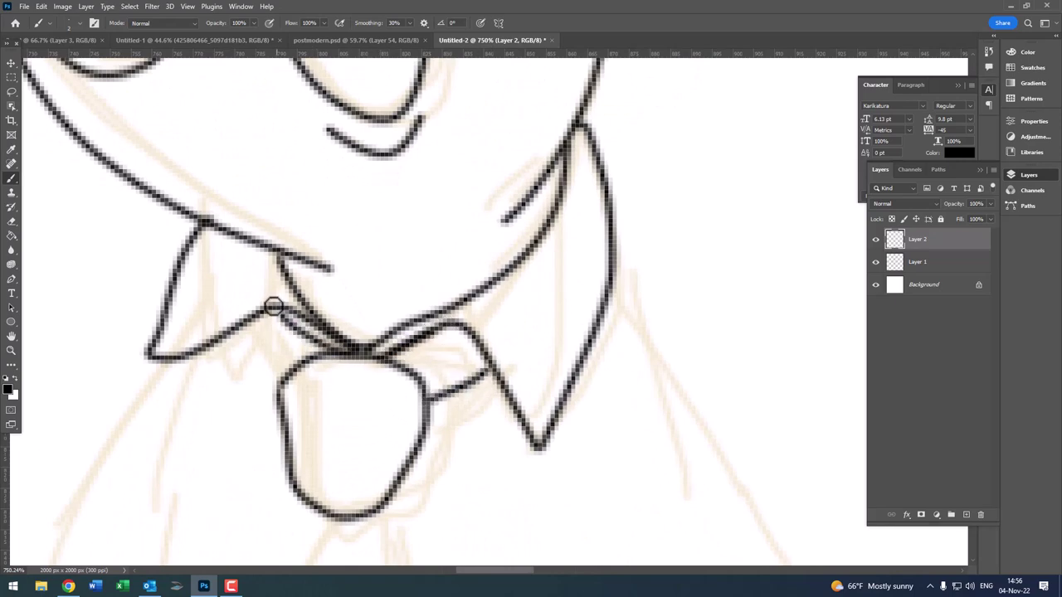
pyautogui.scroll(-3, 417, 367)
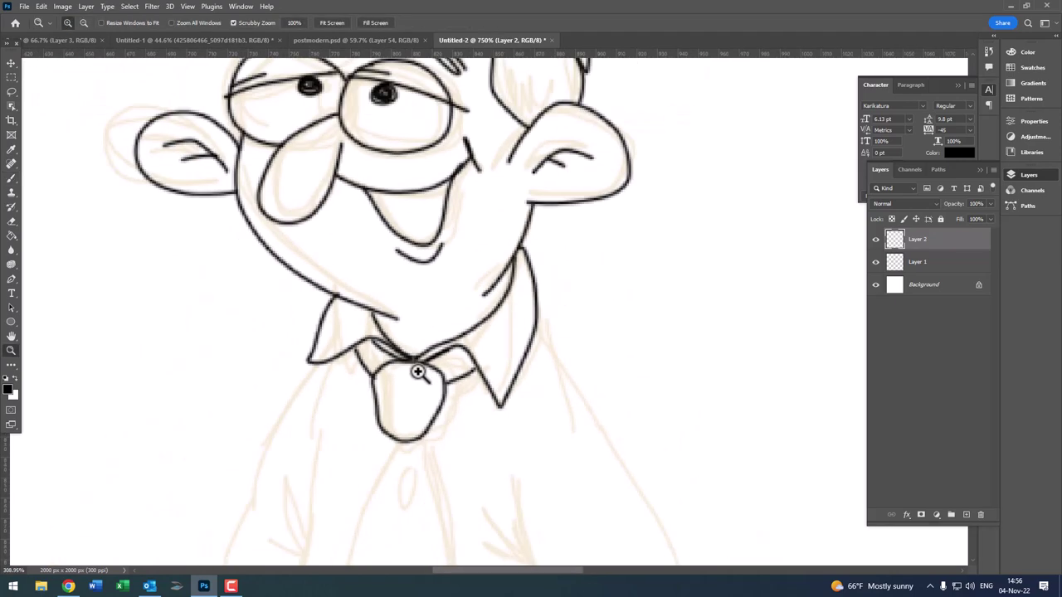
pyautogui.scroll(4, 439, 373)
pyautogui.moveTo(405, 368)
pyautogui.mouseDown()
pyautogui.moveTo(469, 341)
pyautogui.moveTo(430, 378)
pyautogui.mouseUp()
pyautogui.scroll(-3, 430, 379)
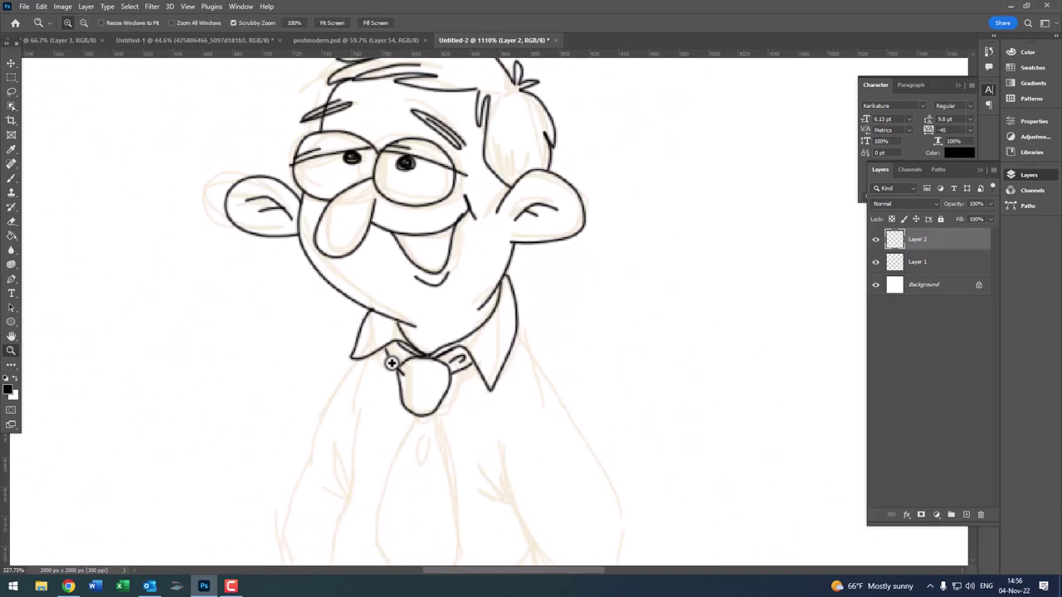
pyautogui.scroll(3, 376, 365)
pyautogui.scroll(-5, 354, 366)
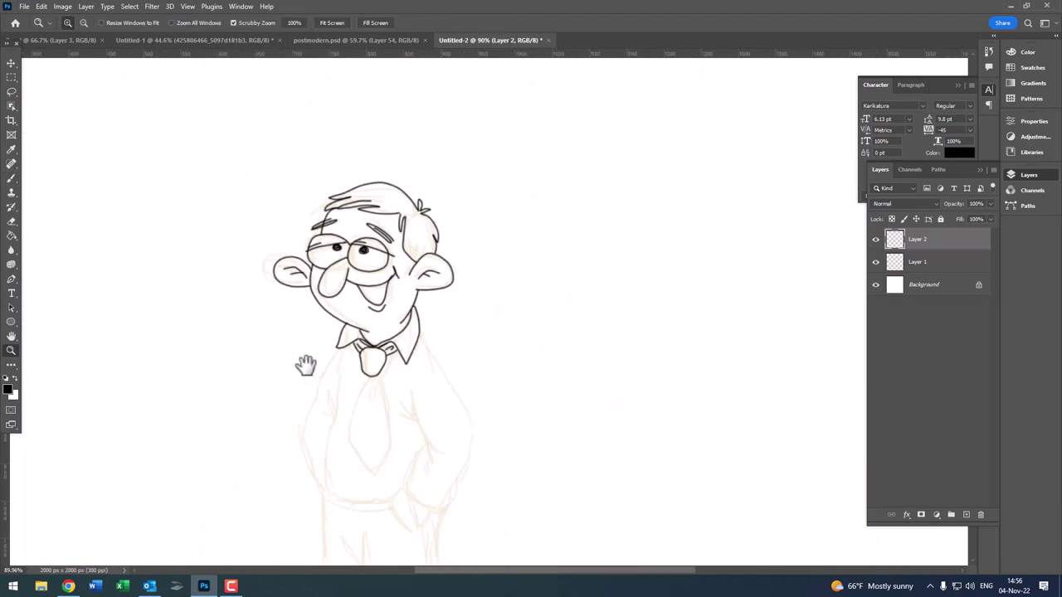
# - Extend the tie's edge down from the knot and ink a crease inside it
pyautogui.scroll(3, 374, 292)
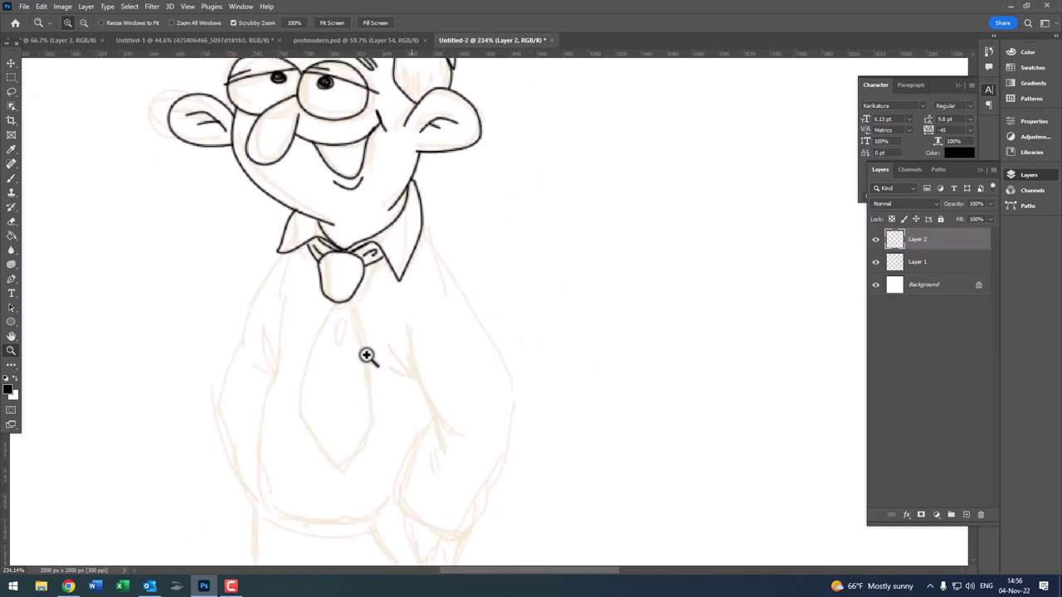
pyautogui.scroll(2, 367, 355)
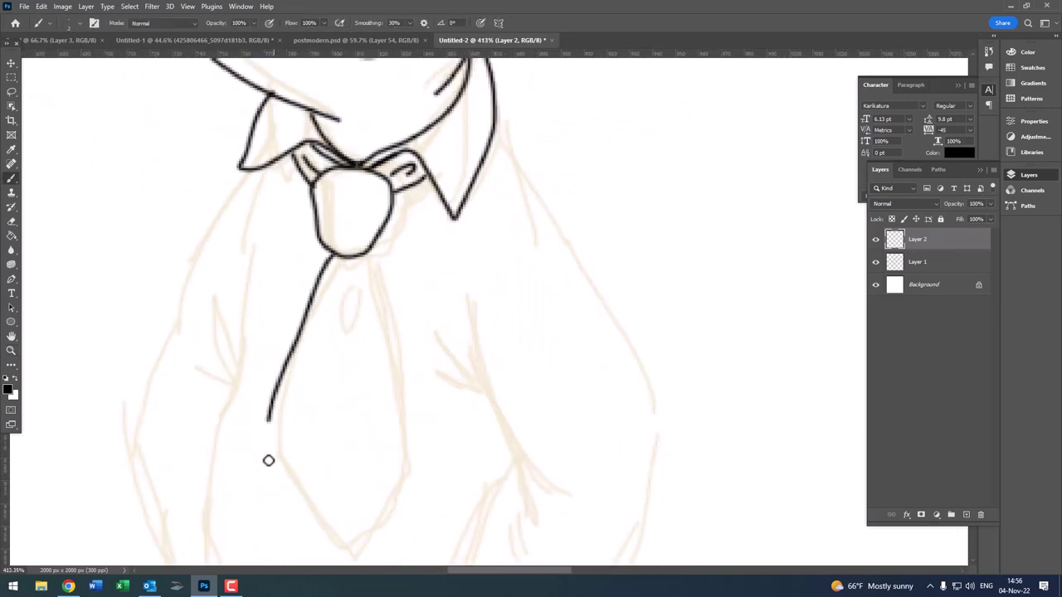
pyautogui.moveTo(361, 457); pyautogui.dragTo(372, 330)
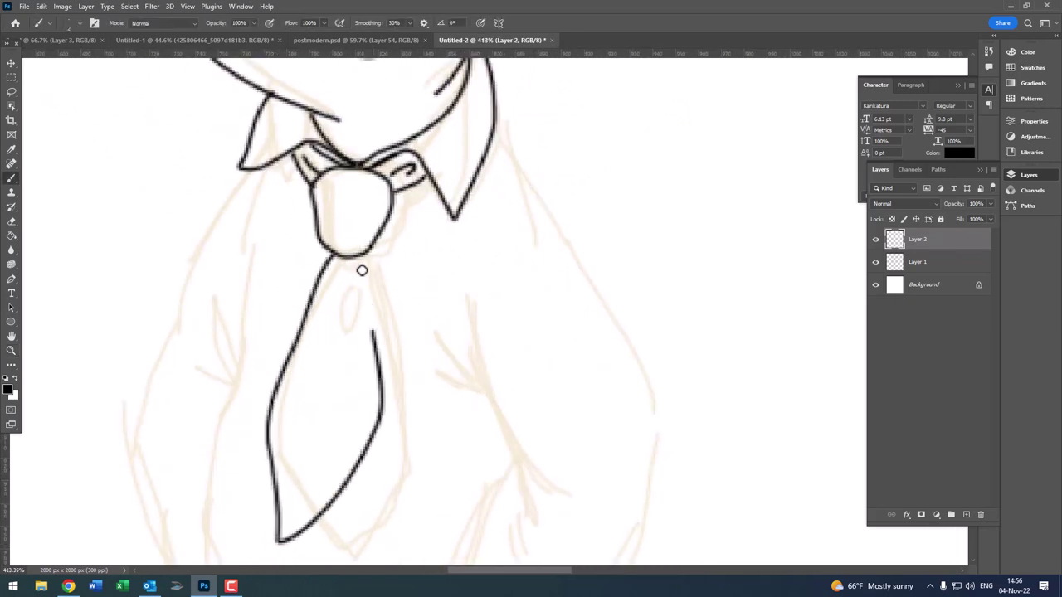
pyautogui.scroll(-5, 355, 249)
pyautogui.scroll(1, 340, 337)
pyautogui.scroll(5, 339, 337)
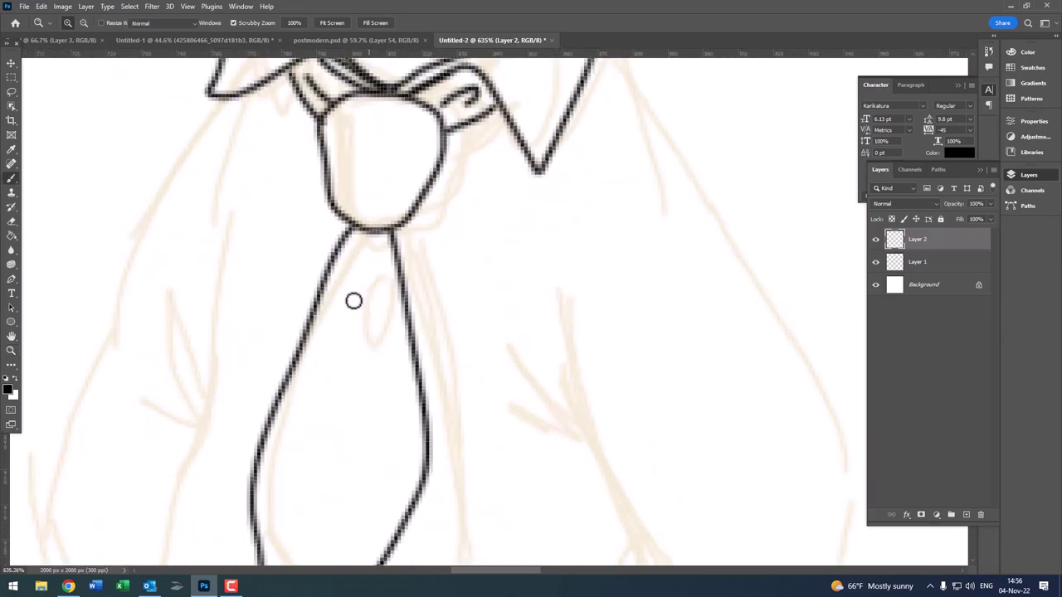
pyautogui.moveTo(353, 250); pyautogui.dragTo(370, 314)
# - Ink a short fold line inside the tie, then undo the stray diagonal stroke
pyautogui.press('z')
pyautogui.scroll(-5, 332, 274)
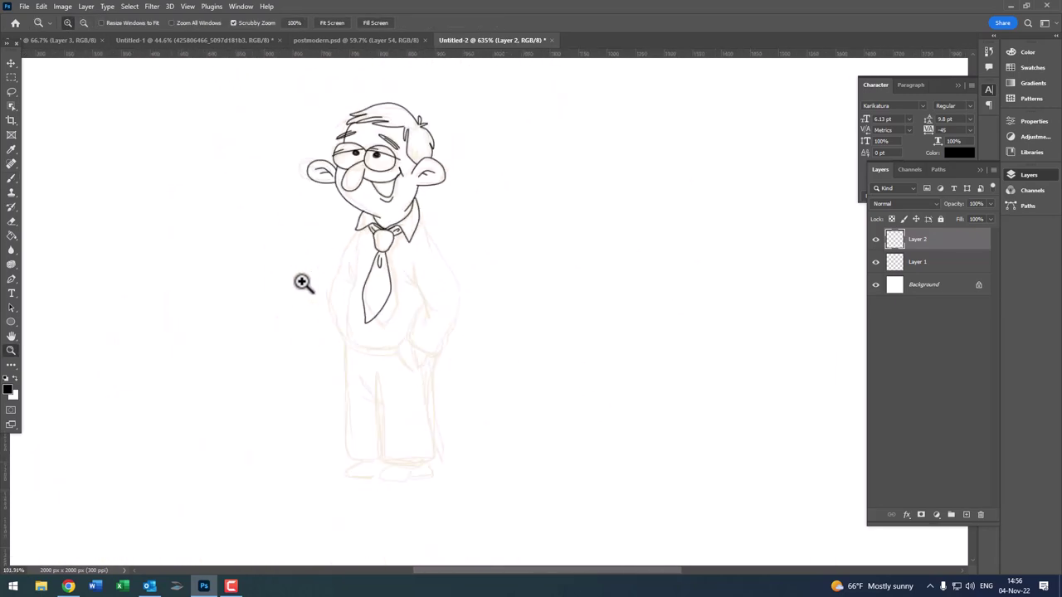
pyautogui.scroll(2, 307, 282)
pyautogui.scroll(2, 348, 322)
pyautogui.scroll(2, 346, 365)
pyautogui.press('b')
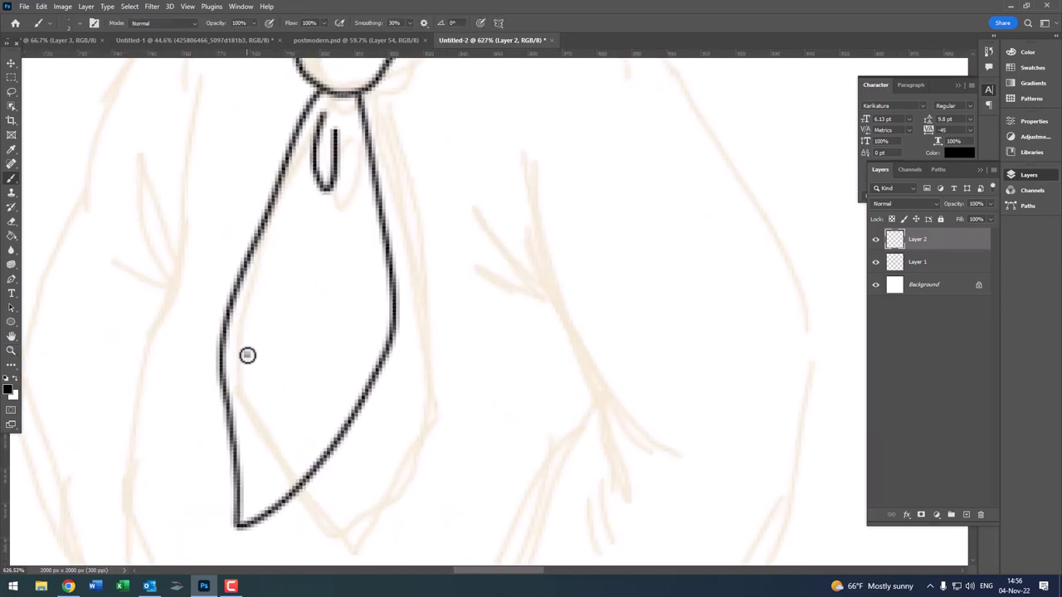
pyautogui.moveTo(245, 355); pyautogui.dragTo(307, 389)
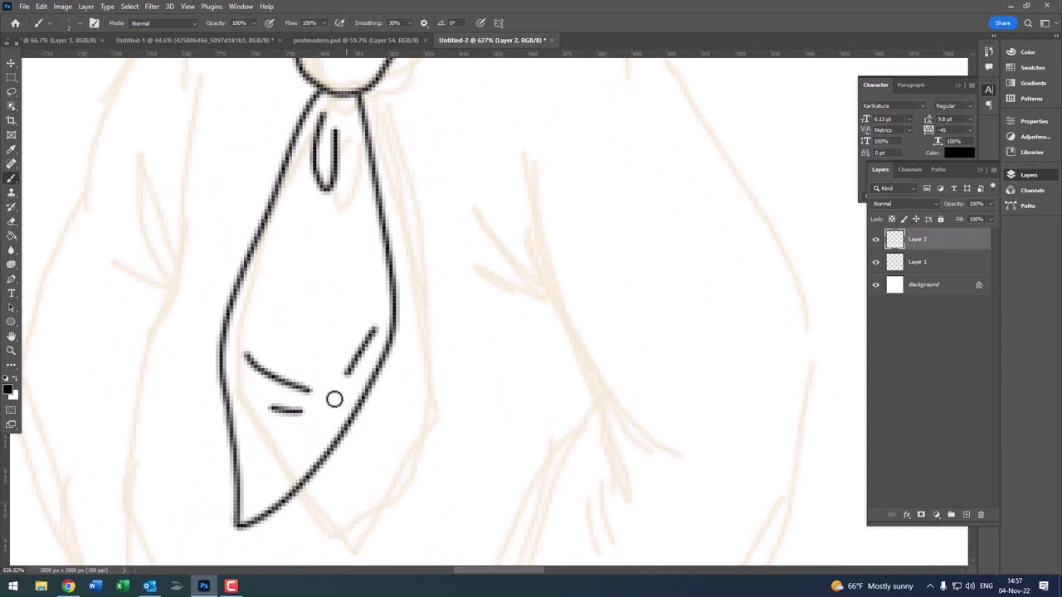
pyautogui.hotkey('ctrl', 'z')
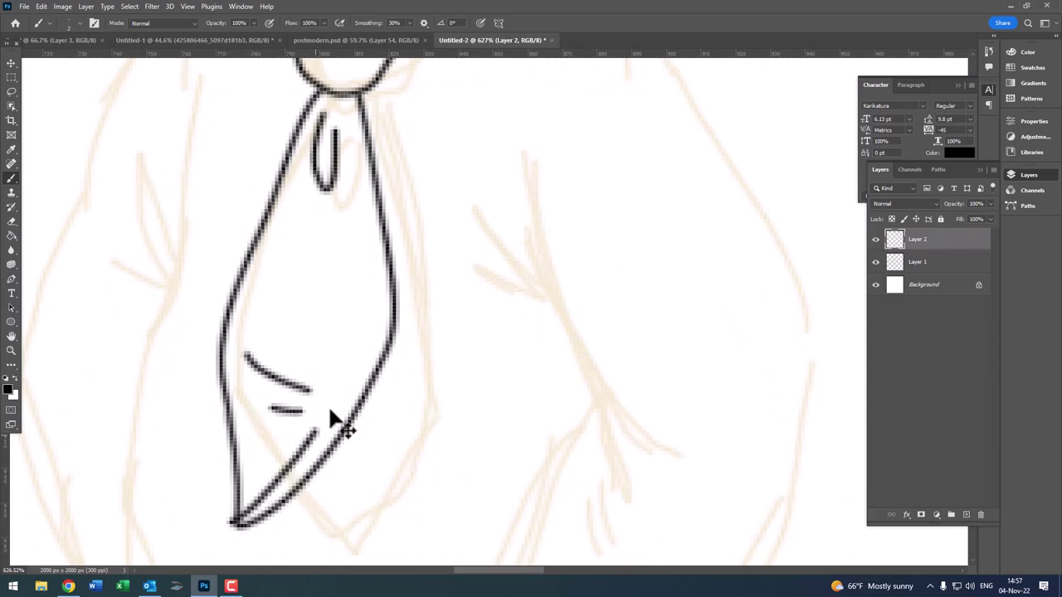
# - Double the tie's lower edge and add an inner line along its right edge
pyautogui.moveTo(240, 520)
pyautogui.mouseDown()
pyautogui.moveTo(315, 479)
pyautogui.moveTo(317, 452)
pyautogui.mouseUp()
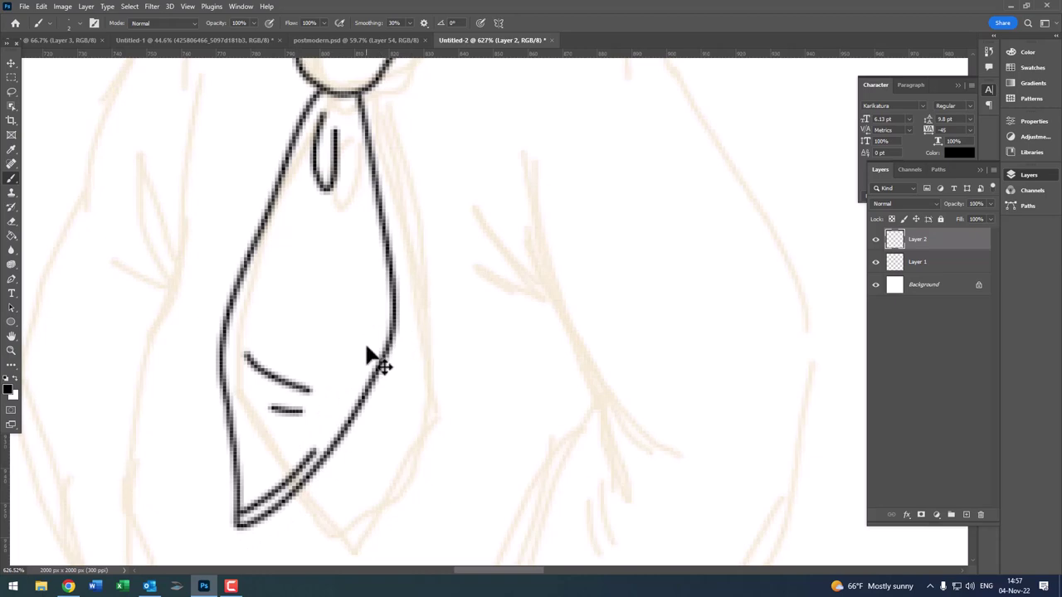
pyautogui.moveTo(375, 334); pyautogui.dragTo(368, 209)
pyautogui.press('z')
pyautogui.scroll(-3, 373, 307)
pyautogui.scroll(-2, 374, 312)
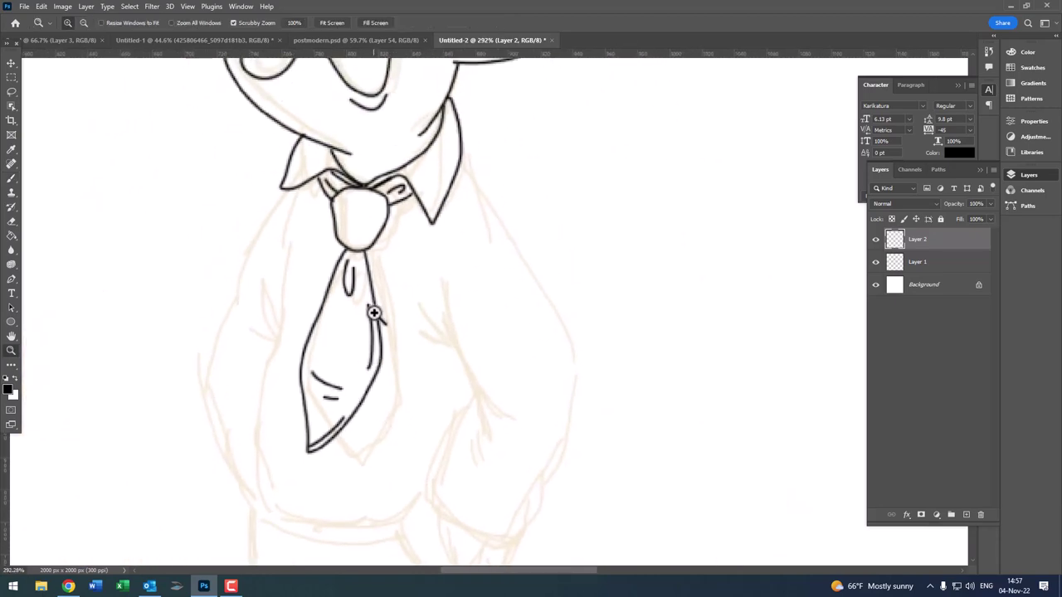
pyautogui.scroll(2, 374, 313)
pyautogui.press('b')
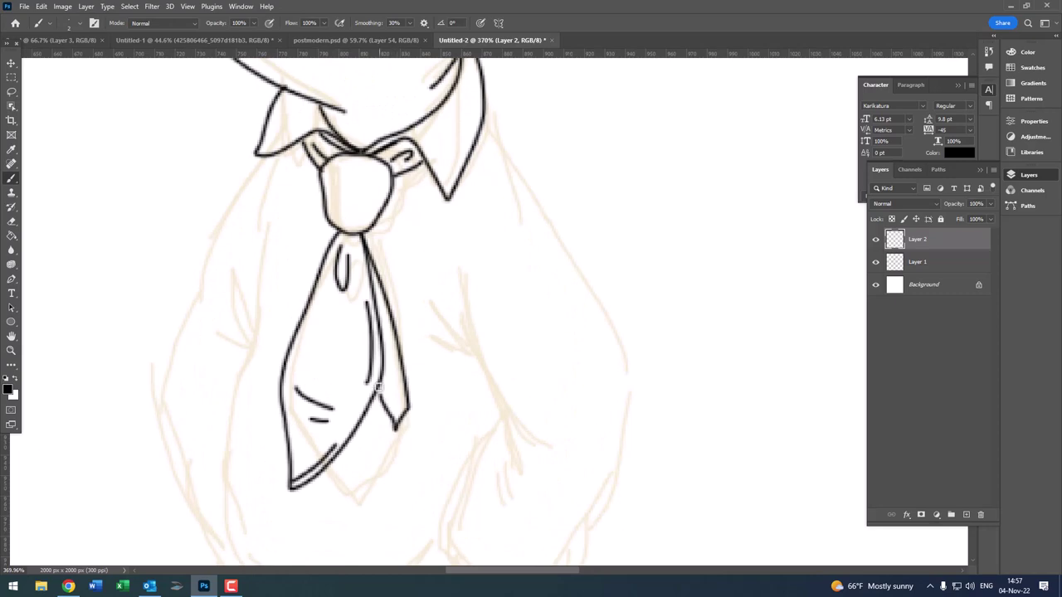
# - Ink a long shirt line beside the tie, then undo it
pyautogui.press('z')
pyautogui.scroll(-3, 404, 374)
pyautogui.scroll(1, 441, 291)
pyautogui.scroll(3, 495, 340)
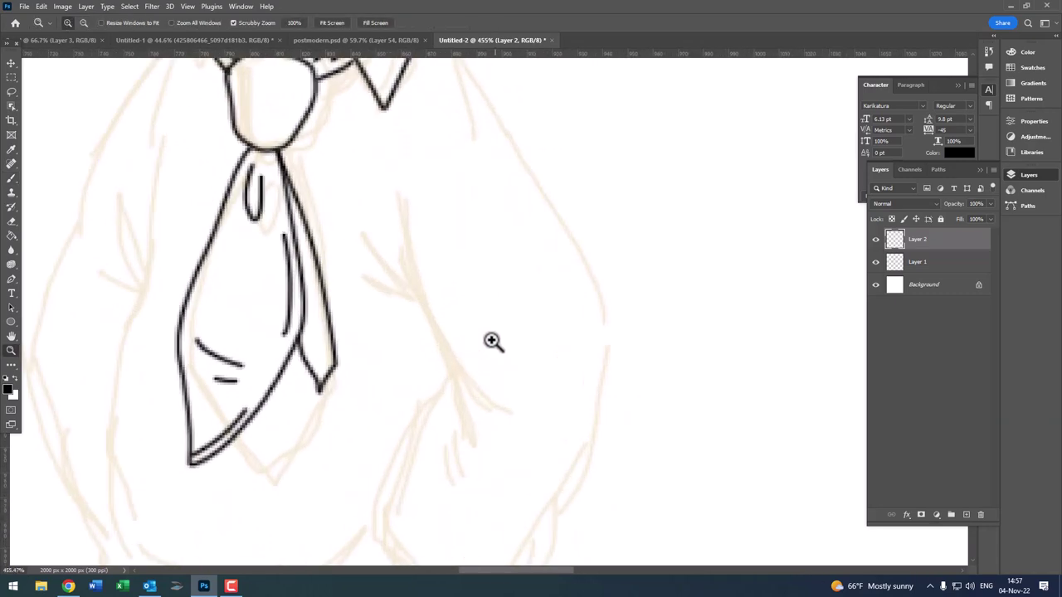
pyautogui.press('b')
pyautogui.moveTo(403, 207)
pyautogui.mouseDown()
pyautogui.moveTo(452, 396)
pyautogui.moveTo(493, 407)
pyautogui.mouseUp()
pyautogui.hotkey('ctrl', 'z')
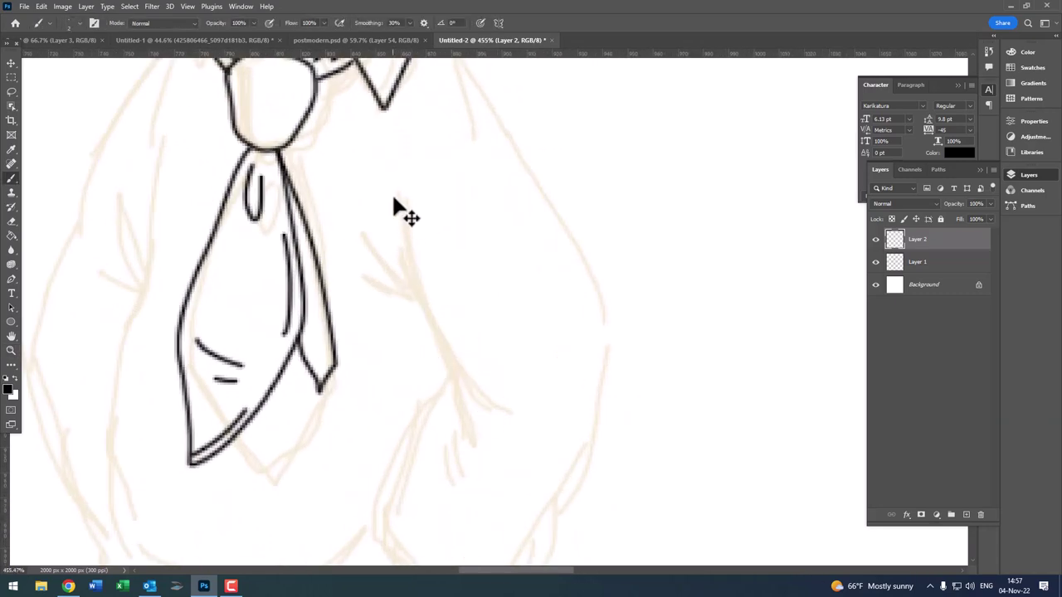
# - Restore the undone shirt line and ink shirt fold lines below it
pyautogui.hotkey('ctrl', 'shift', 'z')
pyautogui.scroll(2, 498, 436)
pyautogui.scroll(2, 497, 441)
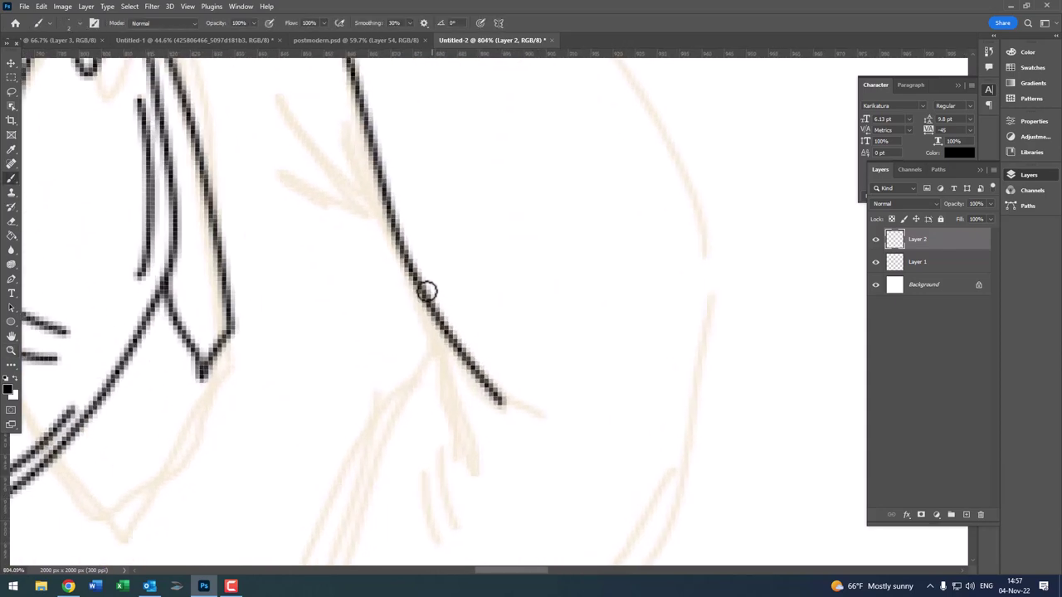
pyautogui.moveTo(429, 328)
pyautogui.mouseDown()
pyautogui.moveTo(488, 465)
pyautogui.moveTo(424, 368)
pyautogui.mouseUp()
pyautogui.press('z')
pyautogui.scroll(-2, 424, 368)
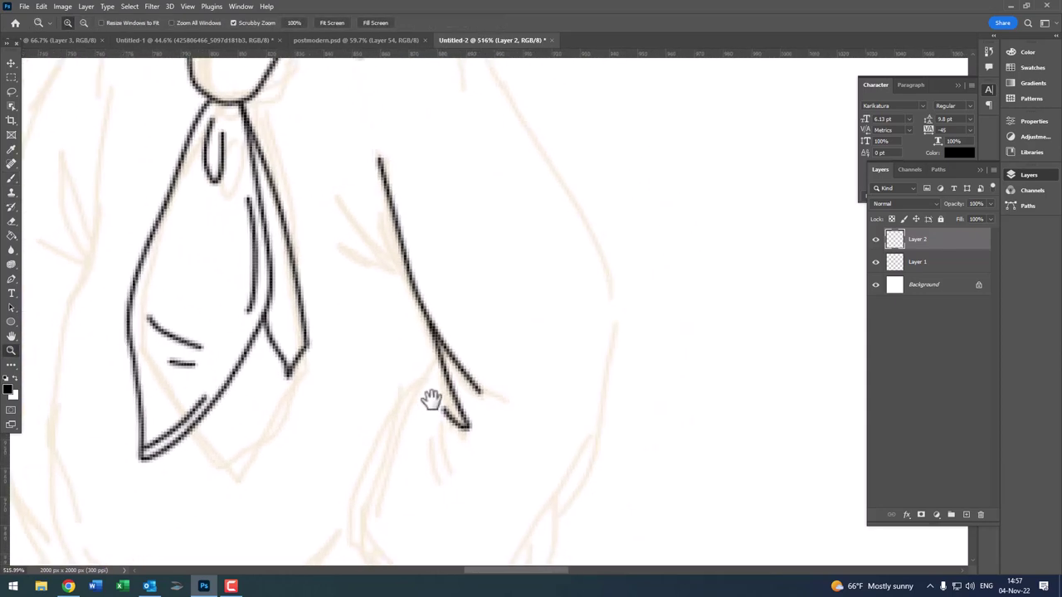
pyautogui.moveTo(432, 403); pyautogui.dragTo(441, 252)
pyautogui.press('b')
# - Ink a shirt line down toward the waist and the shirt's lower curve
pyautogui.moveTo(448, 203); pyautogui.dragTo(365, 397)
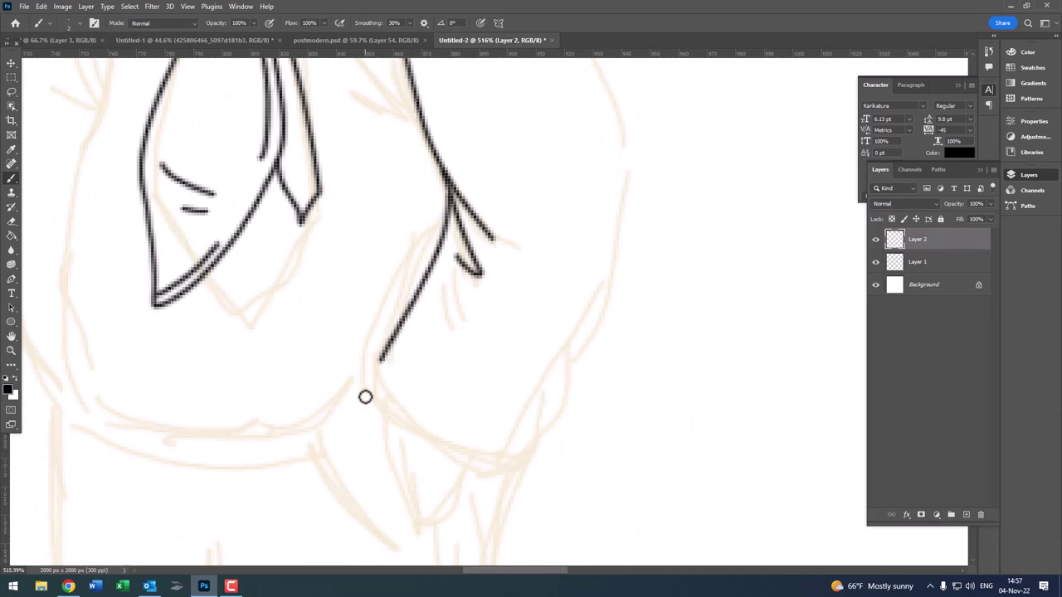
pyautogui.moveTo(499, 448)
pyautogui.mouseDown()
pyautogui.moveTo(576, 308)
pyautogui.moveTo(601, 136)
pyautogui.mouseUp()
pyautogui.moveTo(593, 202)
pyautogui.mouseDown()
pyautogui.moveTo(588, 455)
pyautogui.moveTo(510, 256)
pyautogui.moveTo(421, 105)
pyautogui.mouseUp()
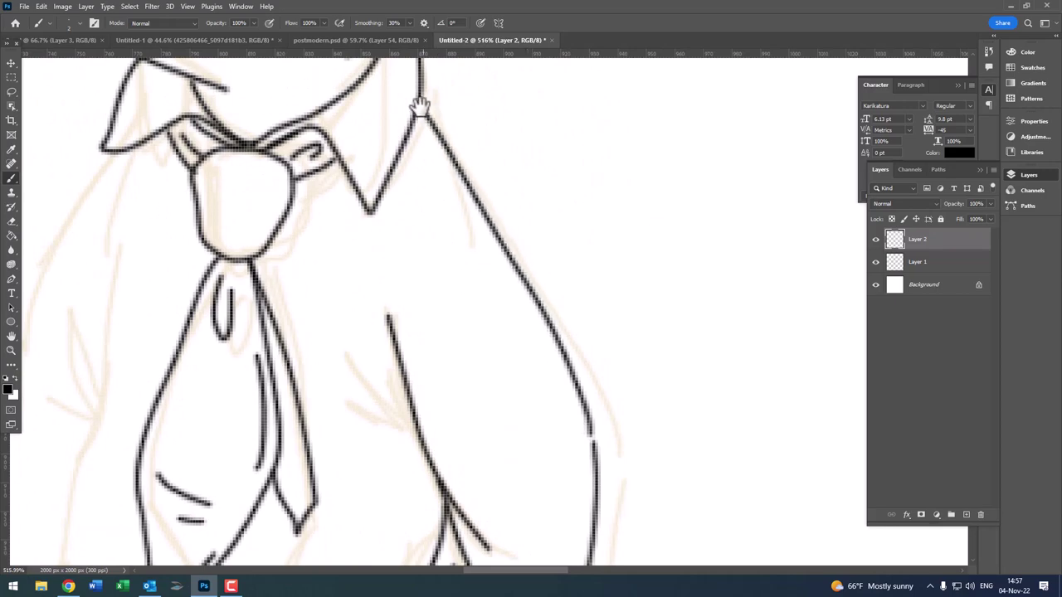
pyautogui.scroll(-3, 417, 102)
pyautogui.scroll(-2, 502, 287)
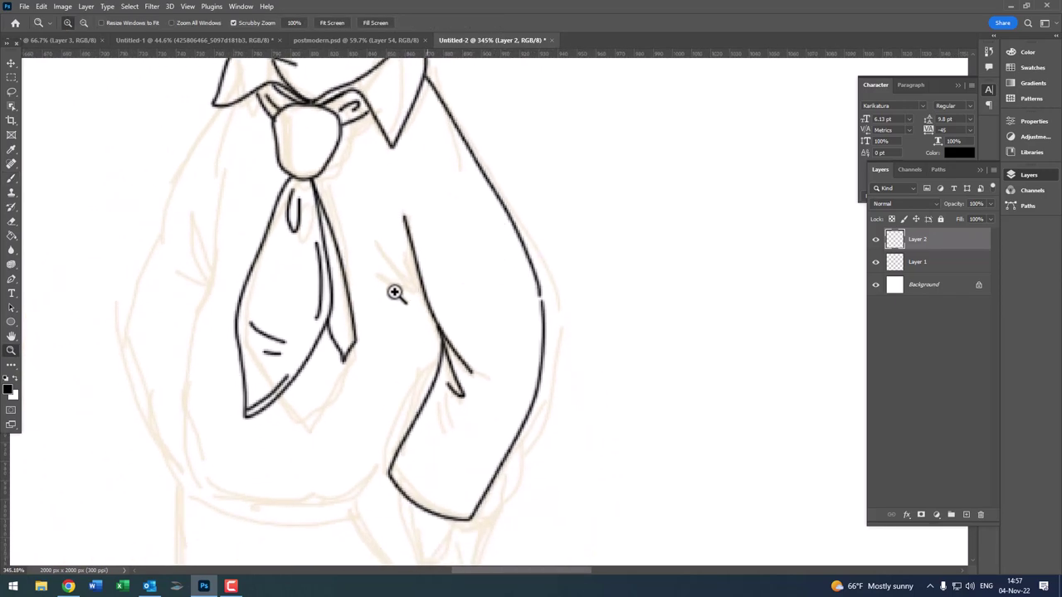
pyautogui.scroll(5, 463, 273)
# - Ink fold strokes on the right sleeve and a small curl inside the tie knot
pyautogui.moveTo(452, 269); pyautogui.dragTo(361, 160)
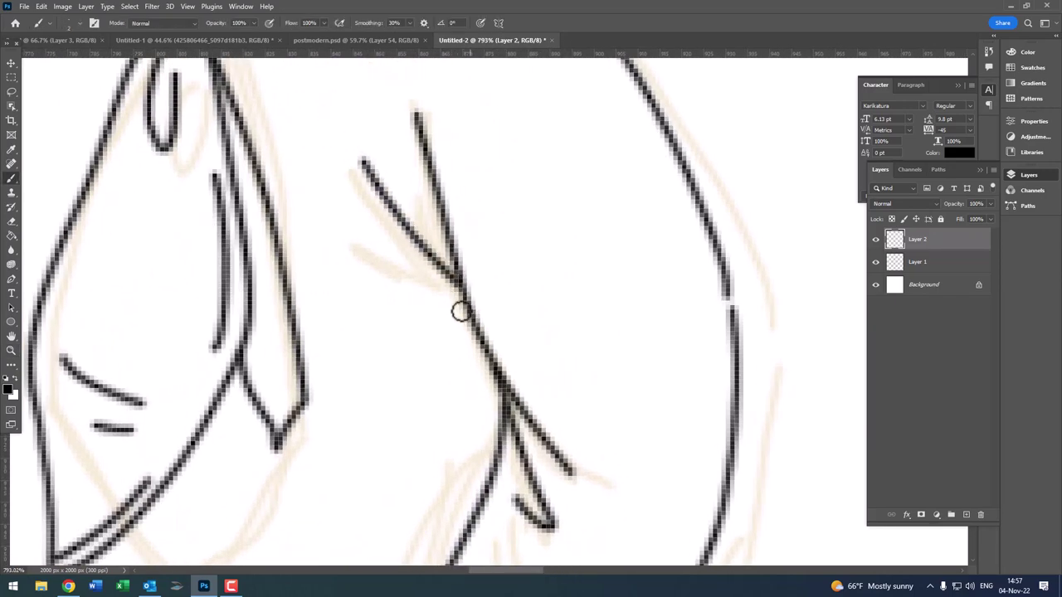
pyautogui.moveTo(357, 244)
pyautogui.mouseDown()
pyautogui.moveTo(469, 348)
pyautogui.moveTo(441, 360)
pyautogui.mouseUp()
pyautogui.press('z')
pyautogui.scroll(-5, 469, 349)
pyautogui.scroll(2, 458, 379)
pyautogui.scroll(5, 387, 250)
pyautogui.press('b')
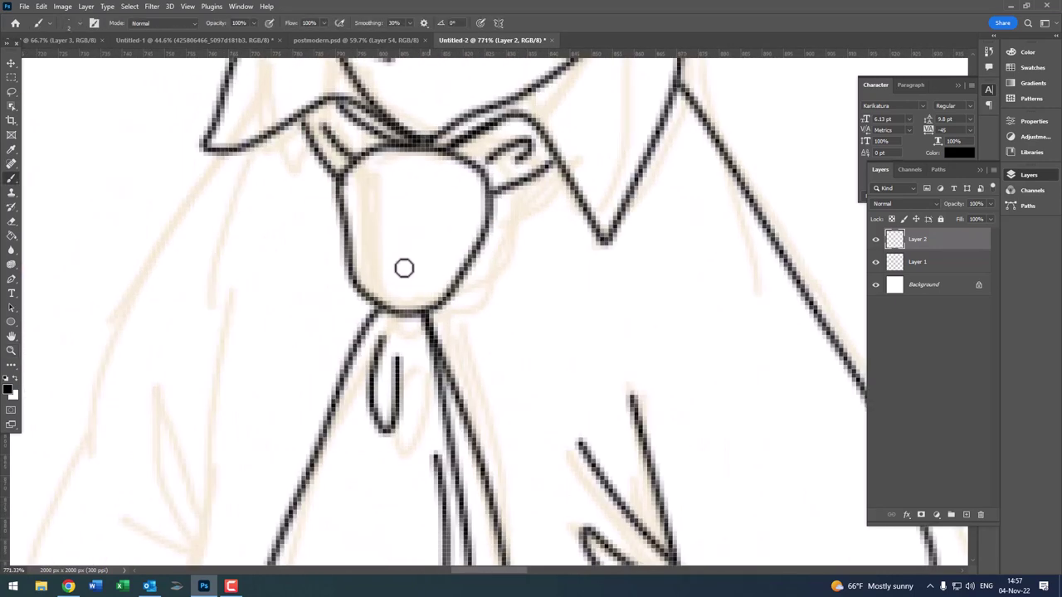
pyautogui.moveTo(362, 199); pyautogui.dragTo(406, 221)
# - Ink the right hand tucking into the pocket and the curved pocket opening at the hip
pyautogui.scroll(-5, 362, 239)
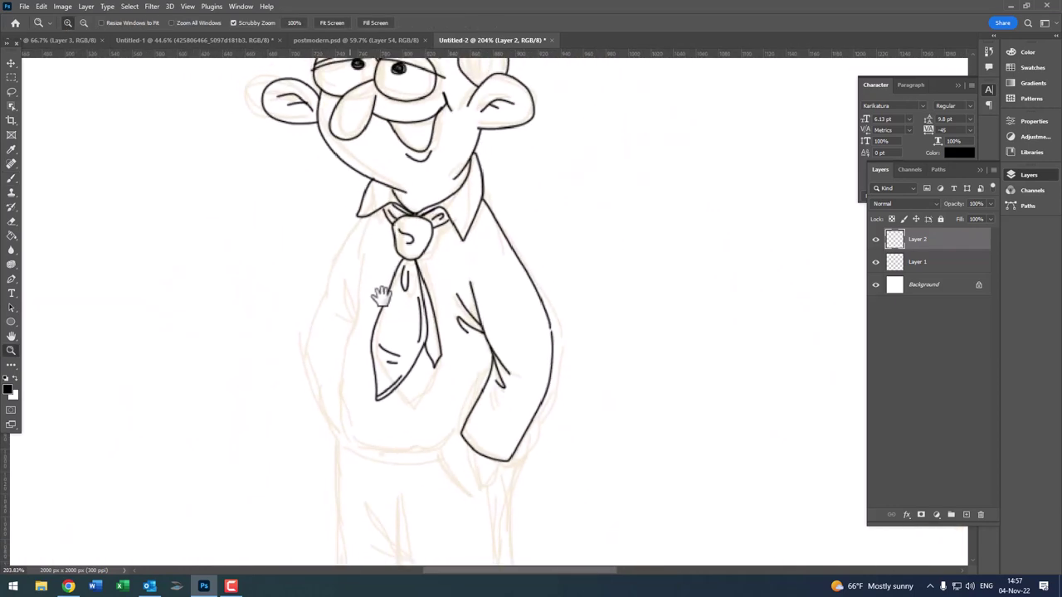
pyautogui.scroll(-3, 379, 296)
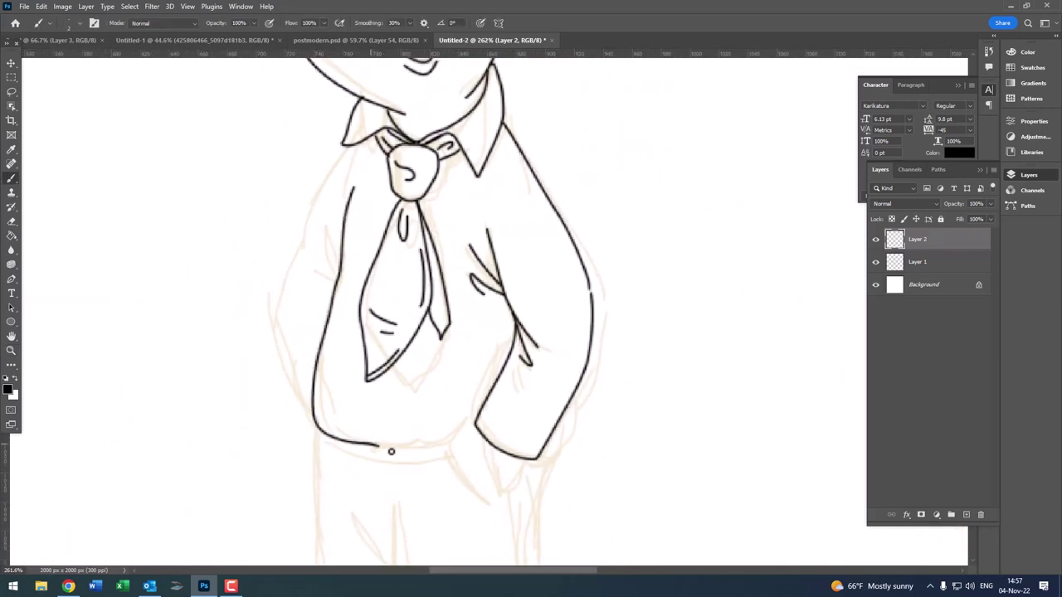
pyautogui.scroll(-3, 480, 437)
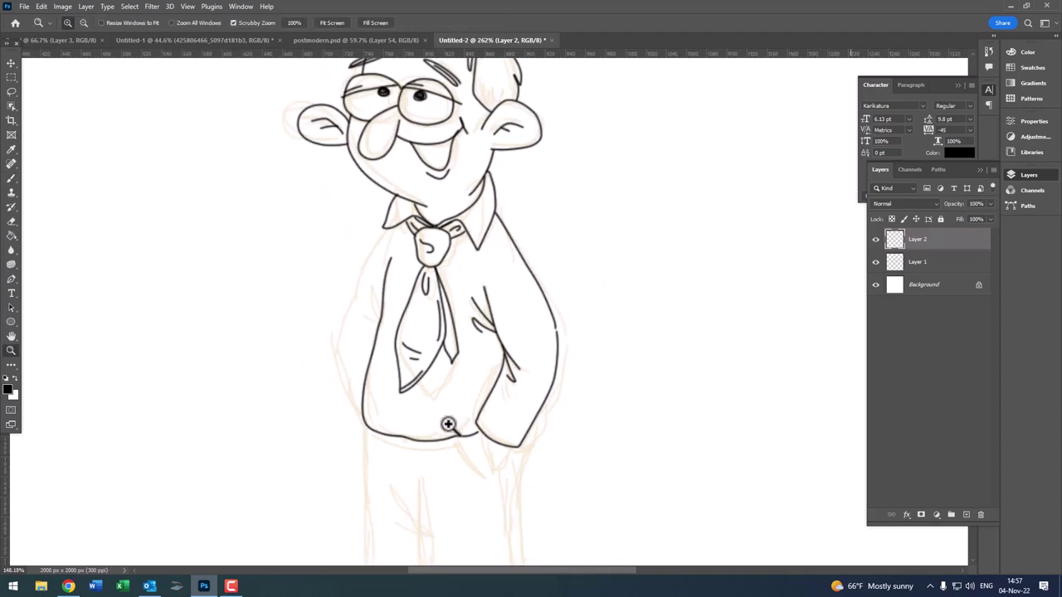
pyautogui.moveTo(432, 404); pyautogui.dragTo(372, 358)
pyautogui.scroll(3, 422, 327)
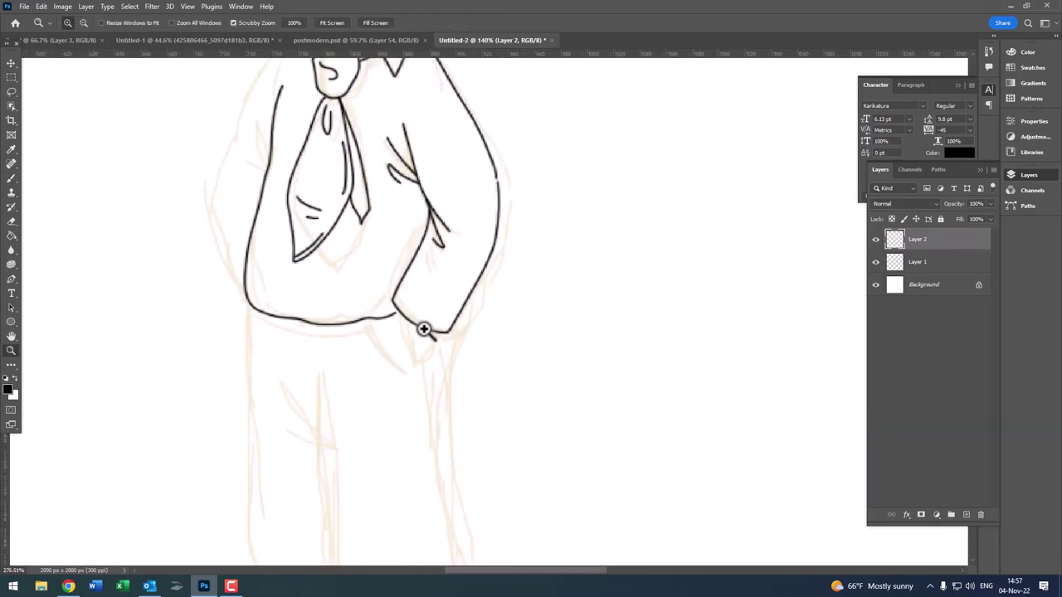
pyautogui.scroll(5, 422, 353)
pyautogui.press('b')
pyautogui.moveTo(344, 307)
pyautogui.mouseDown()
pyautogui.moveTo(424, 453)
pyautogui.moveTo(445, 467)
pyautogui.moveTo(454, 350)
pyautogui.mouseUp()
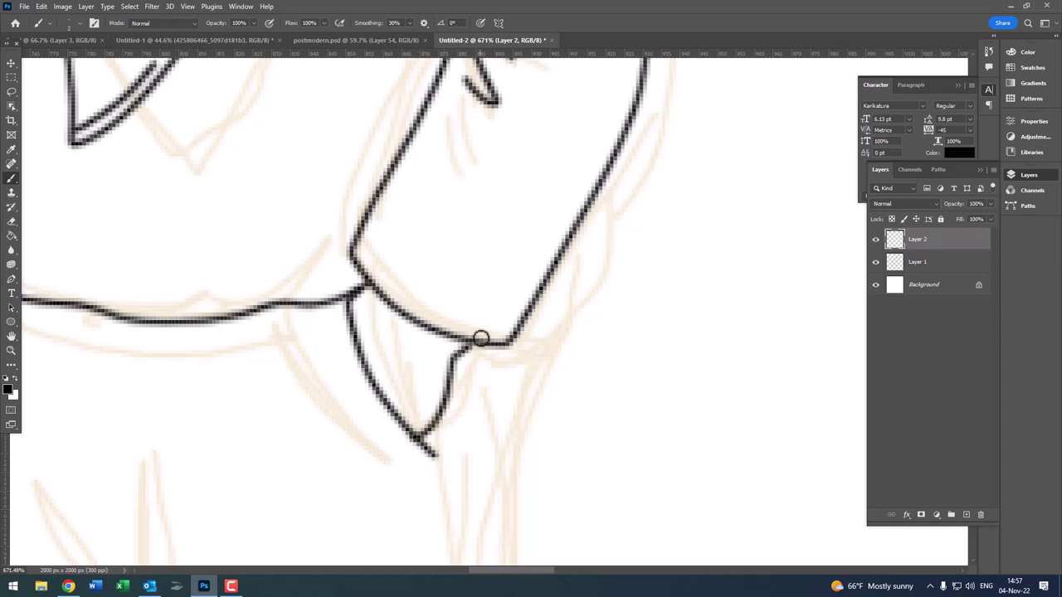
pyautogui.scroll(-5, 379, 360)
pyautogui.scroll(1, 362, 322)
pyautogui.scroll(4, 326, 349)
pyautogui.moveTo(307, 330)
pyautogui.mouseDown()
pyautogui.moveTo(416, 332)
pyautogui.moveTo(442, 307)
pyautogui.mouseUp()
# - Add a short fold line at the shirt's waist
pyautogui.scroll(-5, 373, 387)
pyautogui.scroll(-2, 380, 318)
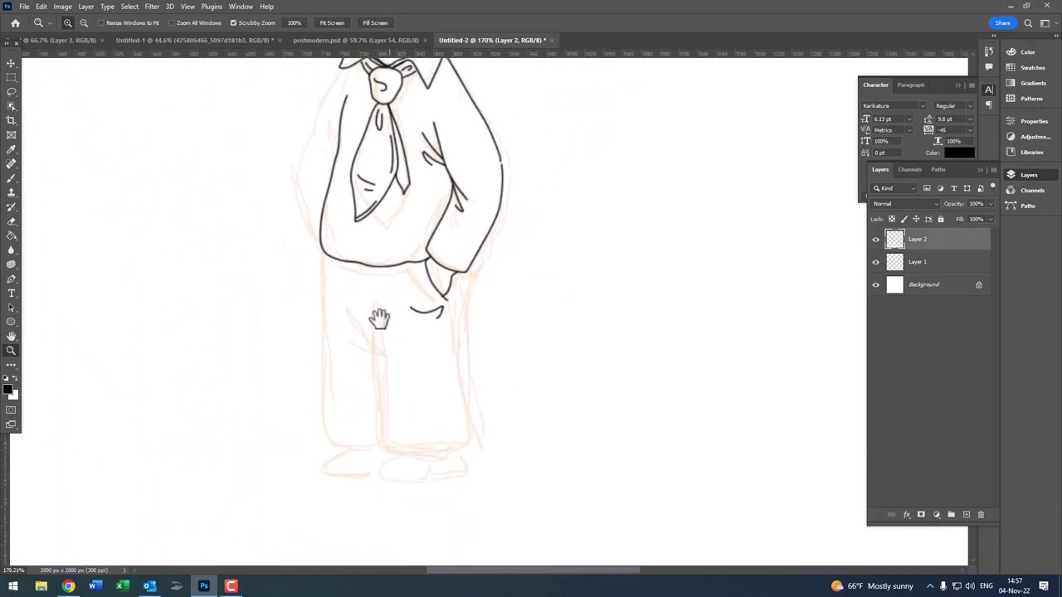
pyautogui.scroll(1, 379, 317)
pyautogui.scroll(1, 372, 341)
pyautogui.scroll(1, 379, 398)
pyautogui.scroll(1, 322, 284)
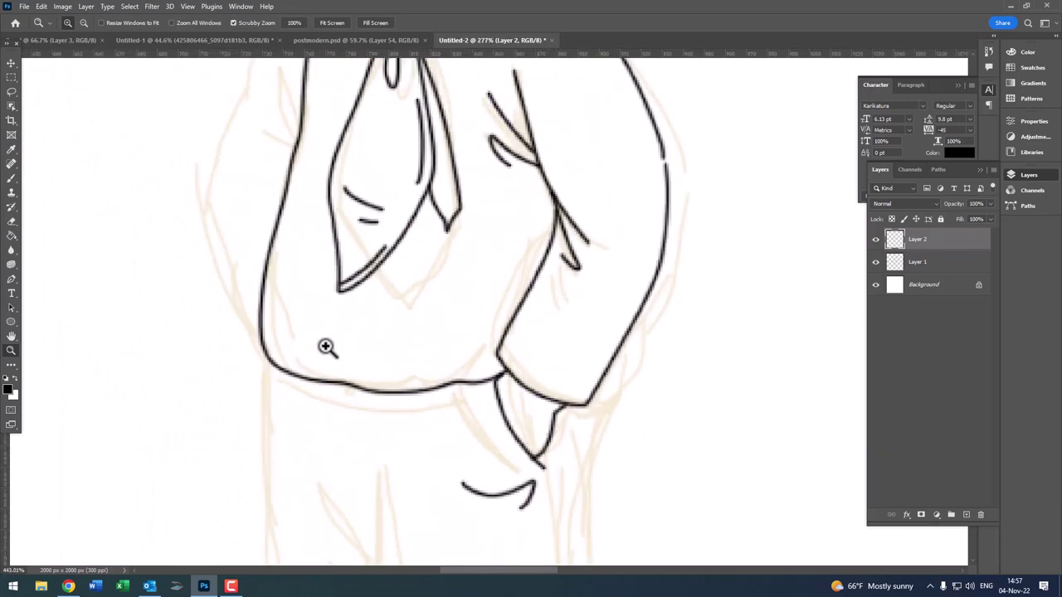
pyautogui.scroll(1, 325, 346)
pyautogui.scroll(2, 253, 292)
pyautogui.scroll(2, 349, 310)
pyautogui.press('b')
pyautogui.moveTo(384, 320); pyautogui.dragTo(299, 274)
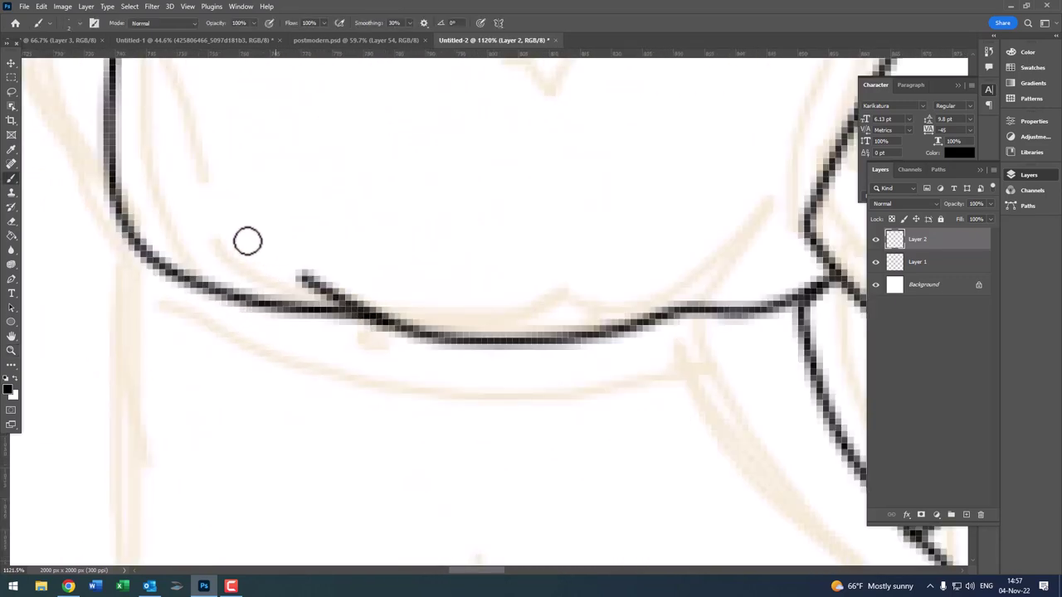
pyautogui.moveTo(505, 365); pyautogui.dragTo(462, 378)
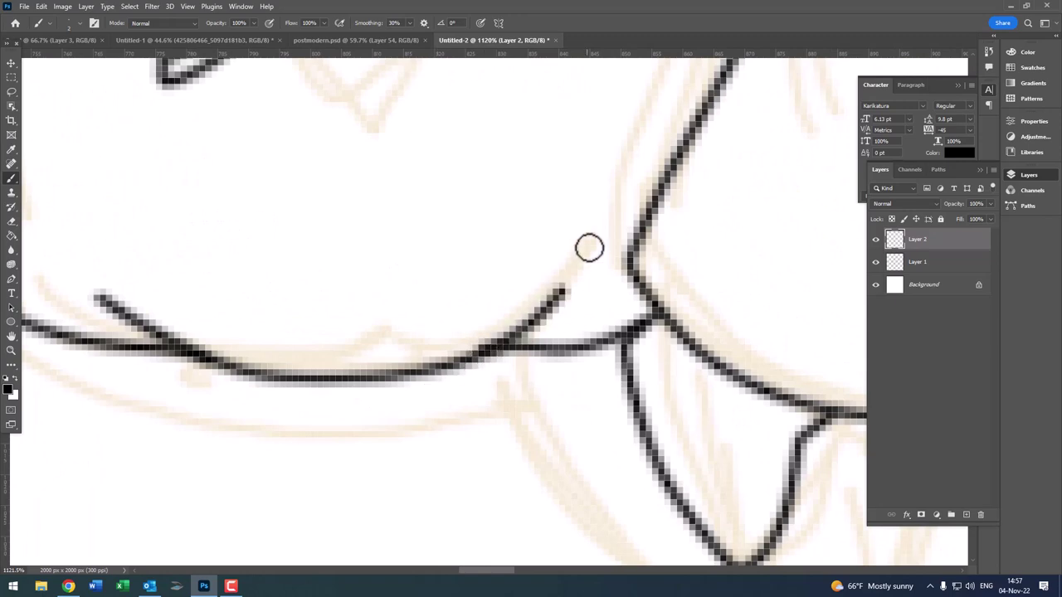
# - Ink a line below the shirt's edge, then undo the misplaced stroke
pyautogui.press('z')
pyautogui.scroll(-8, 588, 244)
pyautogui.moveTo(465, 280)
pyautogui.mouseDown()
pyautogui.moveTo(425, 332)
pyautogui.moveTo(268, 155)
pyautogui.mouseUp()
pyautogui.scroll(2, 533, 250)
pyautogui.scroll(2, 548, 229)
pyautogui.scroll(1, 529, 315)
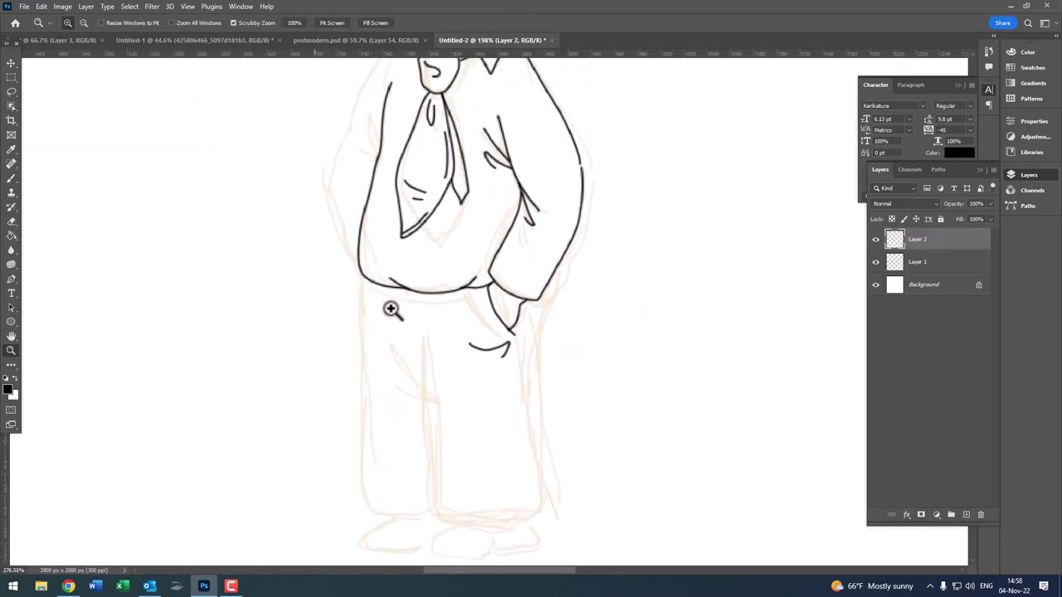
pyautogui.scroll(4, 394, 307)
pyautogui.press('b')
pyautogui.moveTo(356, 292); pyautogui.dragTo(374, 384)
pyautogui.hotkey('ctrl', 'z')
pyautogui.hotkey('ctrl', 'z')
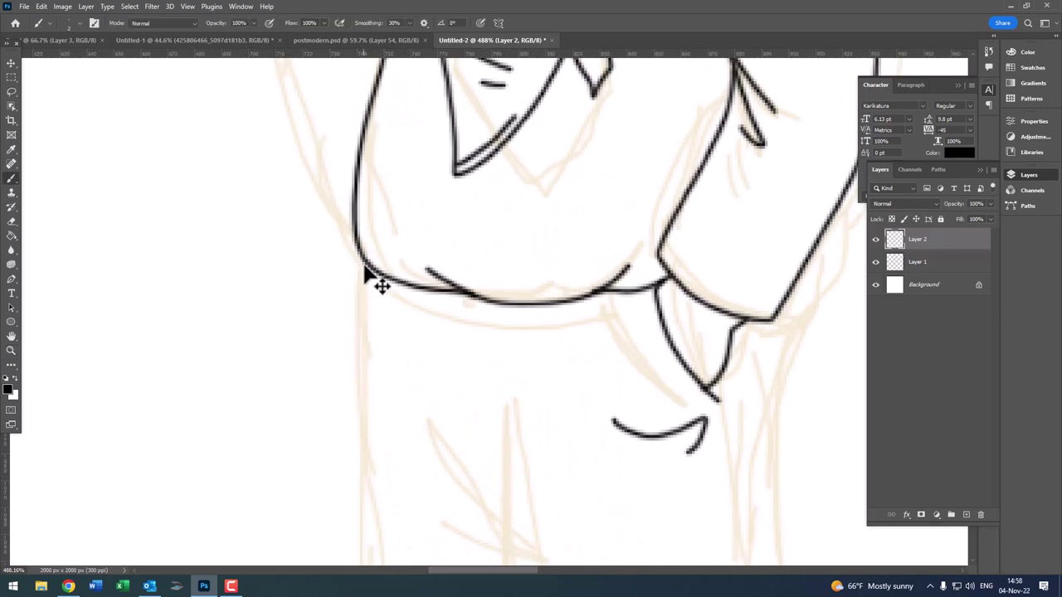
pyautogui.scroll(-2, 365, 405)
# - Ink the left sleeve's outer edge up to the shoulder
pyautogui.scroll(-1, 360, 339)
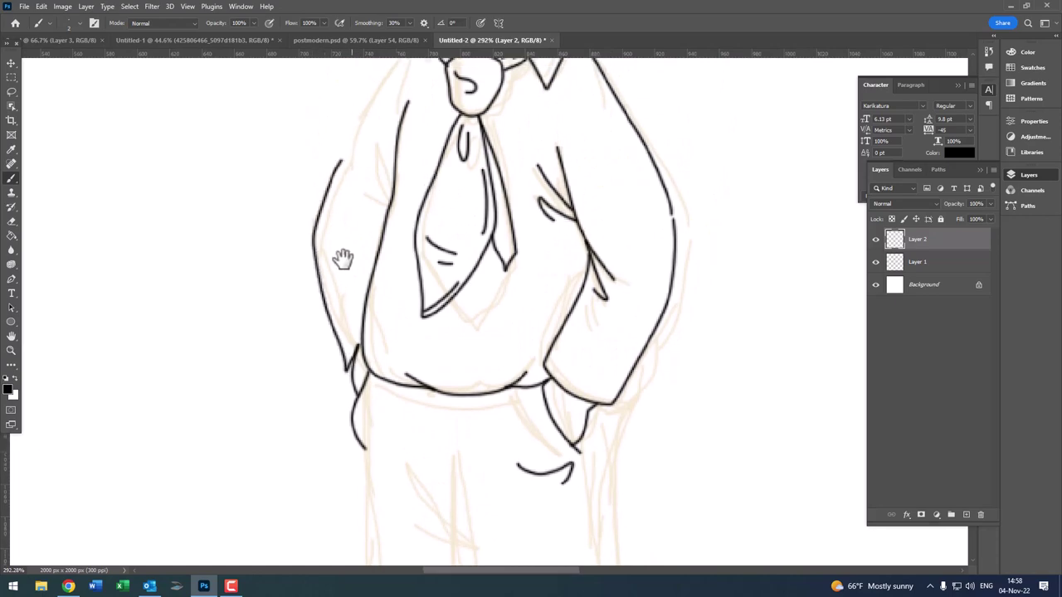
pyautogui.scroll(2, 343, 256)
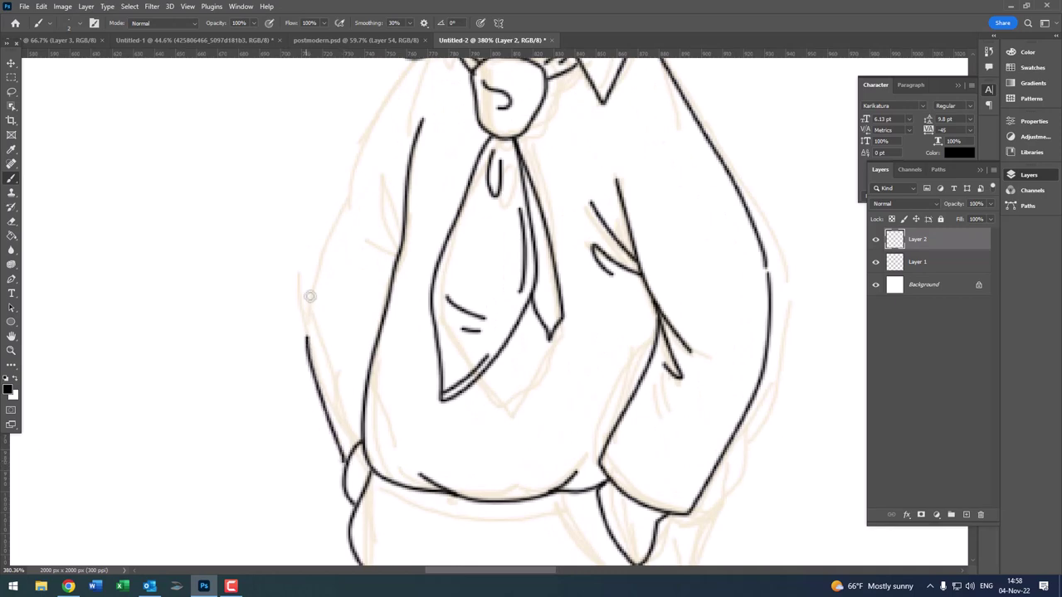
pyautogui.scroll(2, 351, 324)
pyautogui.scroll(1, 349, 358)
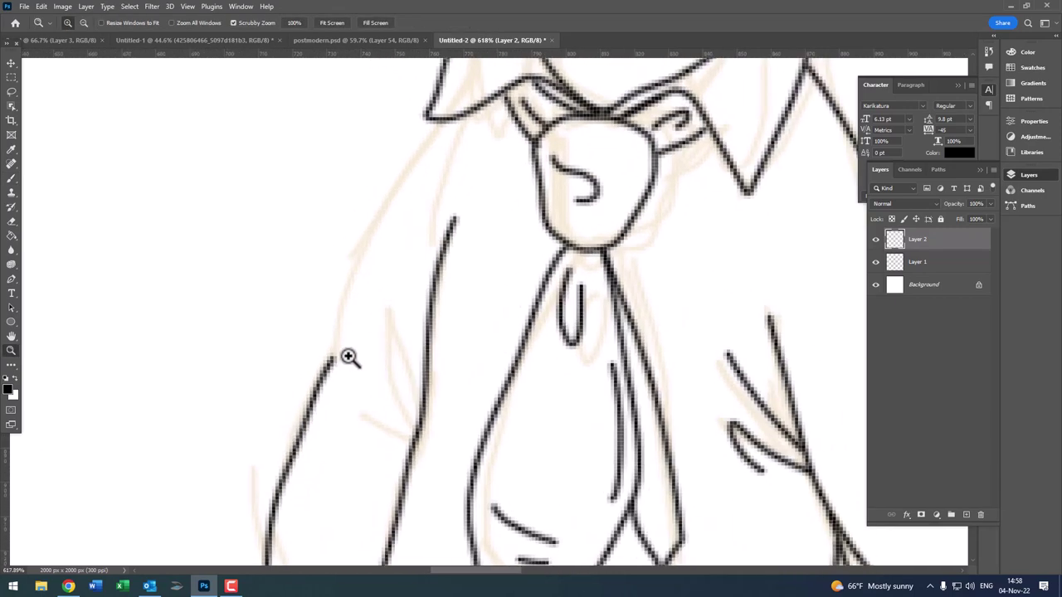
pyautogui.moveTo(333, 350); pyautogui.dragTo(432, 118)
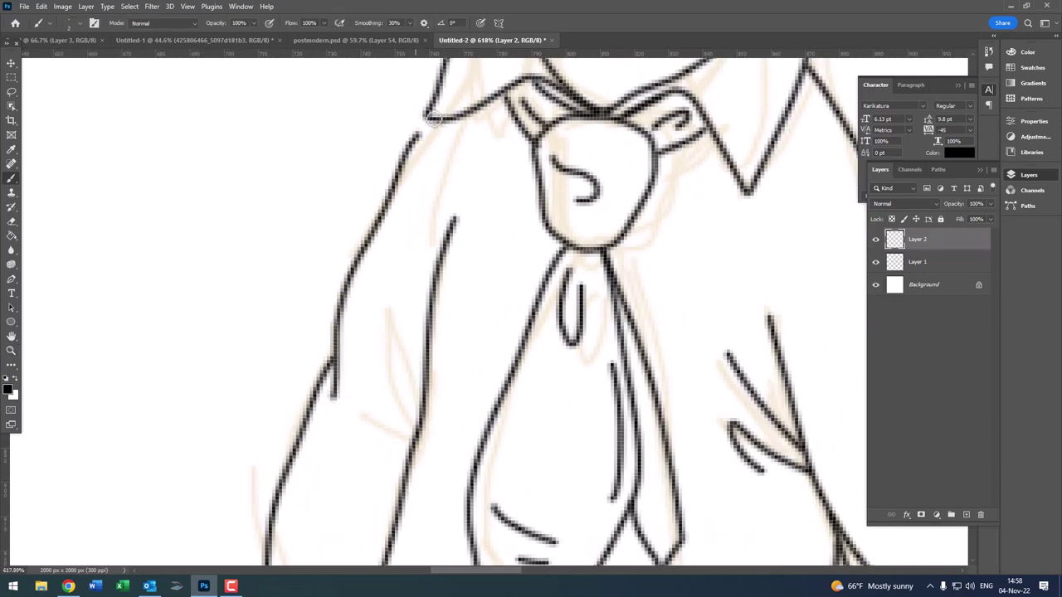
# - Draw a narrow fold inside the left sleeve and zoom out to the whole figure
pyautogui.scroll(-5, 367, 277)
pyautogui.scroll(1, 367, 277)
pyautogui.scroll(4, 403, 308)
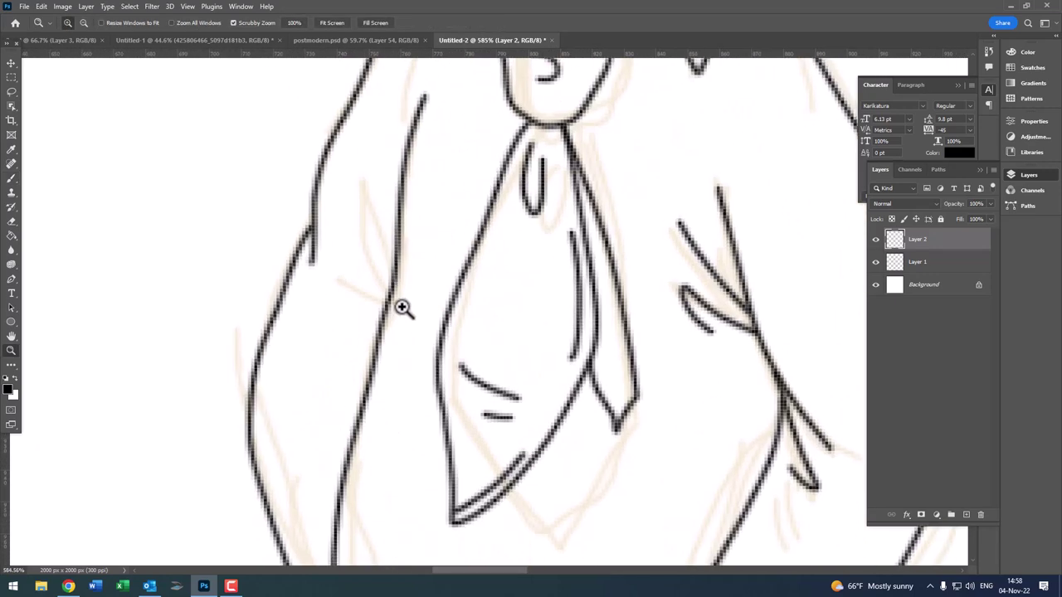
pyautogui.moveTo(394, 261)
pyautogui.mouseDown()
pyautogui.moveTo(367, 142)
pyautogui.moveTo(362, 218)
pyautogui.mouseUp()
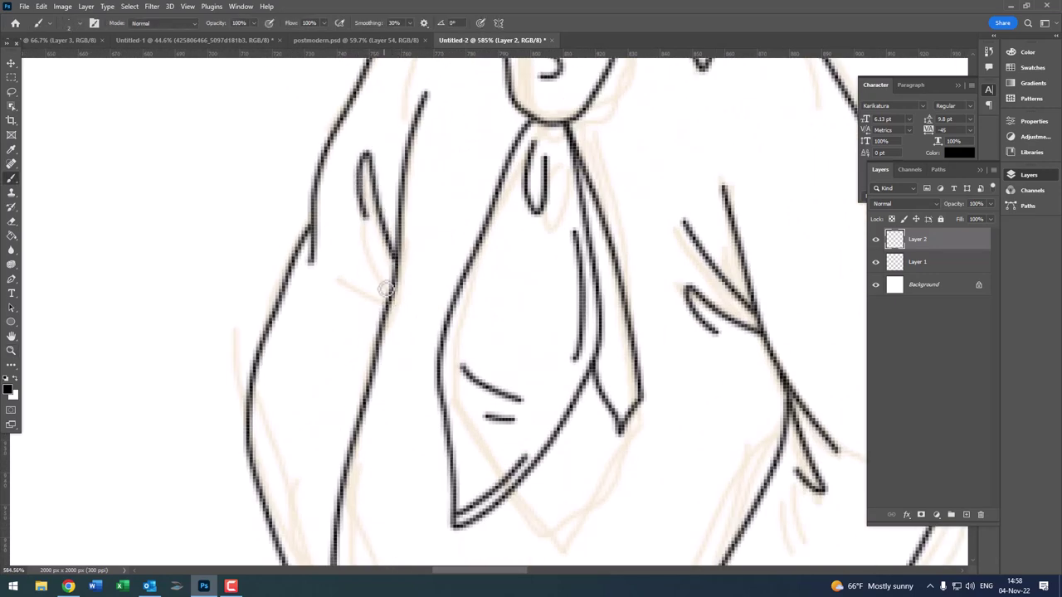
pyautogui.press('z')
pyautogui.scroll(-5, 365, 249)
pyautogui.moveTo(403, 277)
pyautogui.mouseDown()
pyautogui.moveTo(333, 358)
pyautogui.moveTo(337, 273)
pyautogui.moveTo(336, 285)
pyautogui.mouseUp()
pyautogui.scroll(2, 368, 364)
pyautogui.scroll(2, 340, 189)
pyautogui.press('b')
pyautogui.scroll(1, 343, 242)
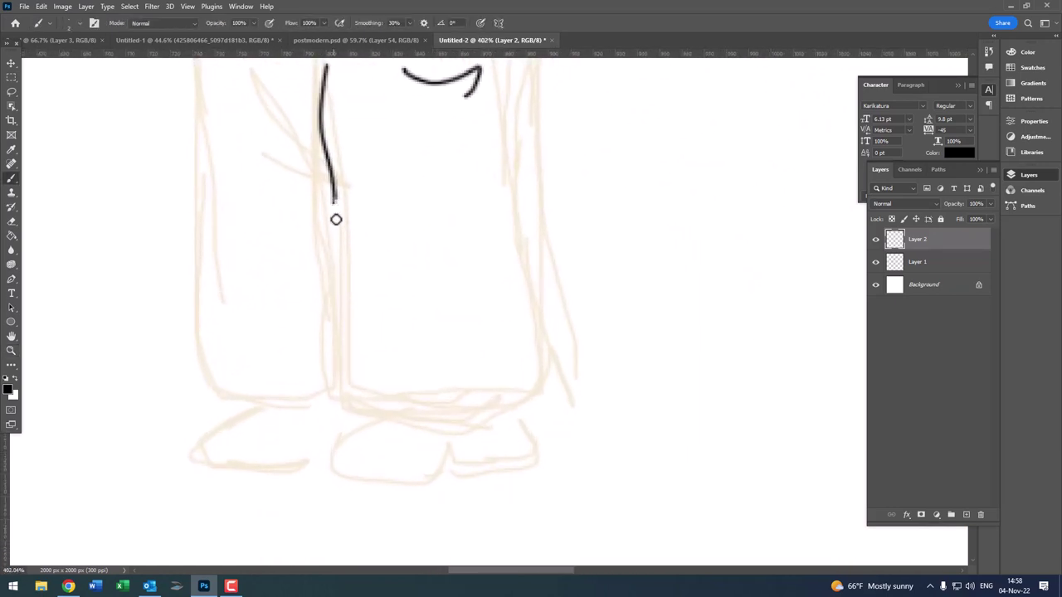
# - Ink the first trouser leg's lines and hem, extending up to the hand
pyautogui.moveTo(334, 218); pyautogui.dragTo(339, 371)
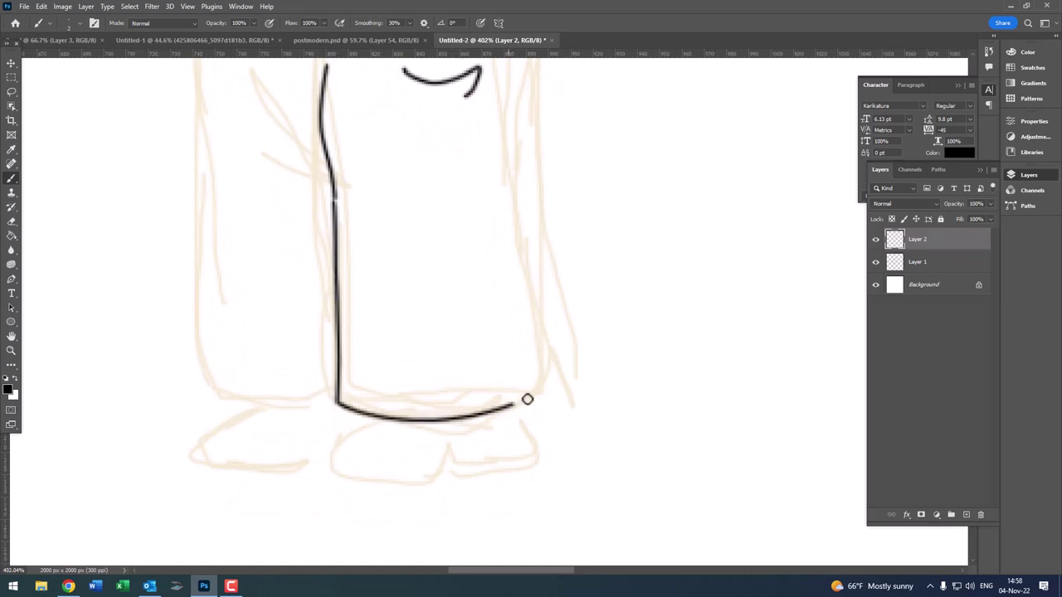
pyautogui.moveTo(517, 316); pyautogui.dragTo(502, 157)
pyautogui.moveTo(492, 304)
pyautogui.mouseDown()
pyautogui.moveTo(460, 454)
pyautogui.moveTo(494, 268)
pyautogui.mouseUp()
pyautogui.press('z')
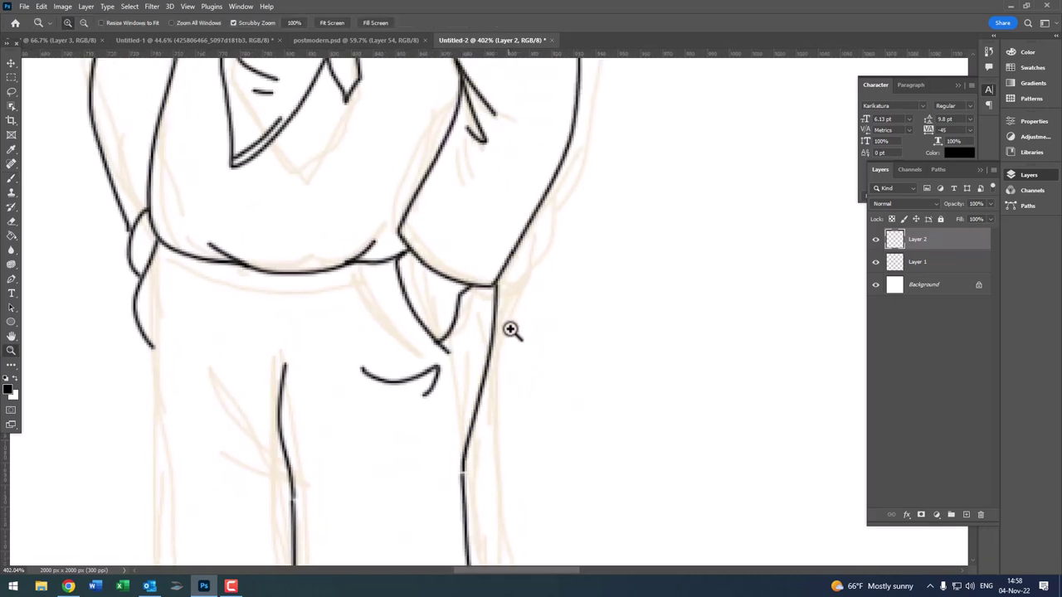
pyautogui.moveTo(510, 329)
pyautogui.mouseDown()
pyautogui.moveTo(436, 327)
pyautogui.moveTo(455, 345)
pyautogui.mouseUp()
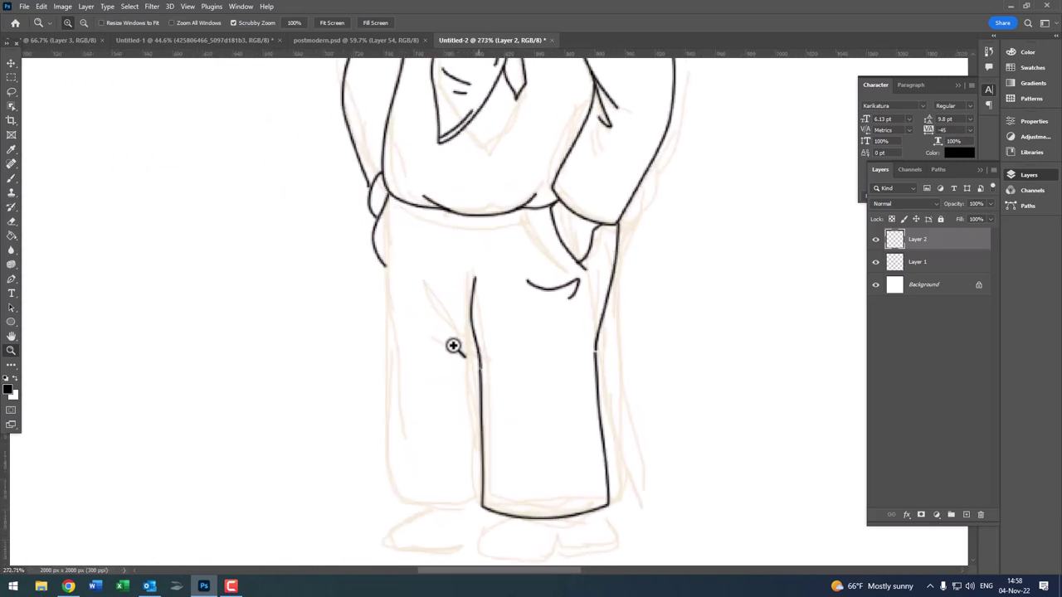
pyautogui.press('b')
# - Ink the other trouser leg with its hem and a crease fold on the trousers
pyautogui.moveTo(400, 389); pyautogui.dragTo(384, 278)
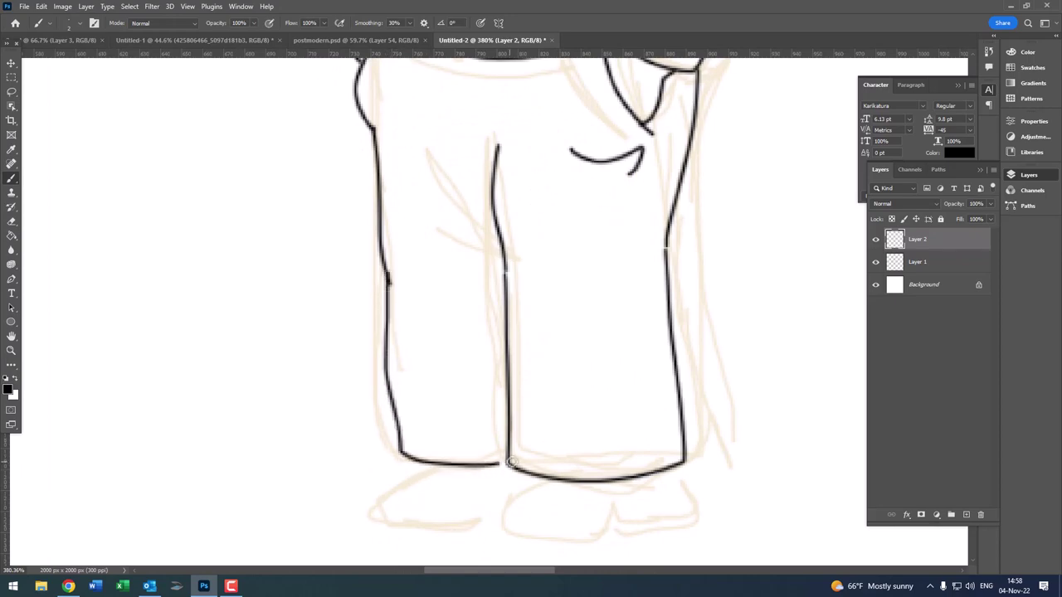
pyautogui.moveTo(512, 462); pyautogui.dragTo(483, 317)
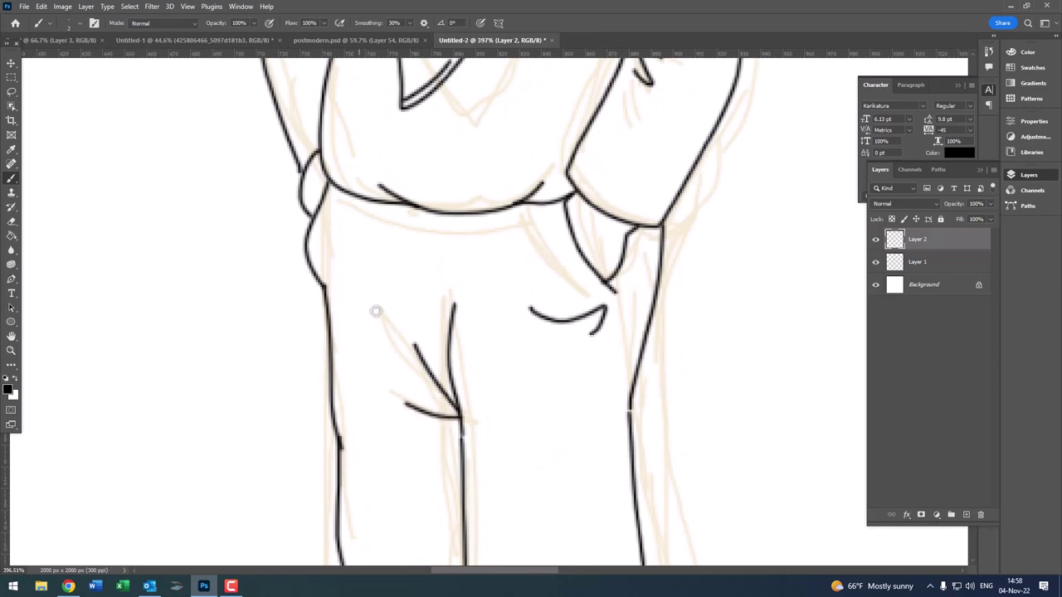
pyautogui.scroll(-3, 376, 311)
pyautogui.moveTo(404, 379)
pyautogui.mouseDown()
pyautogui.moveTo(386, 230)
pyautogui.moveTo(330, 388)
pyautogui.moveTo(419, 320)
pyautogui.moveTo(443, 344)
pyautogui.moveTo(571, 331)
pyautogui.moveTo(603, 272)
pyautogui.moveTo(567, 214)
pyautogui.moveTo(371, 251)
pyautogui.moveTo(434, 247)
pyautogui.moveTo(441, 191)
pyautogui.moveTo(323, 243)
pyautogui.moveTo(387, 294)
pyautogui.moveTo(487, 279)
pyautogui.mouseUp()
pyautogui.press('z')
pyautogui.click(367, 258)
pyautogui.press('b')
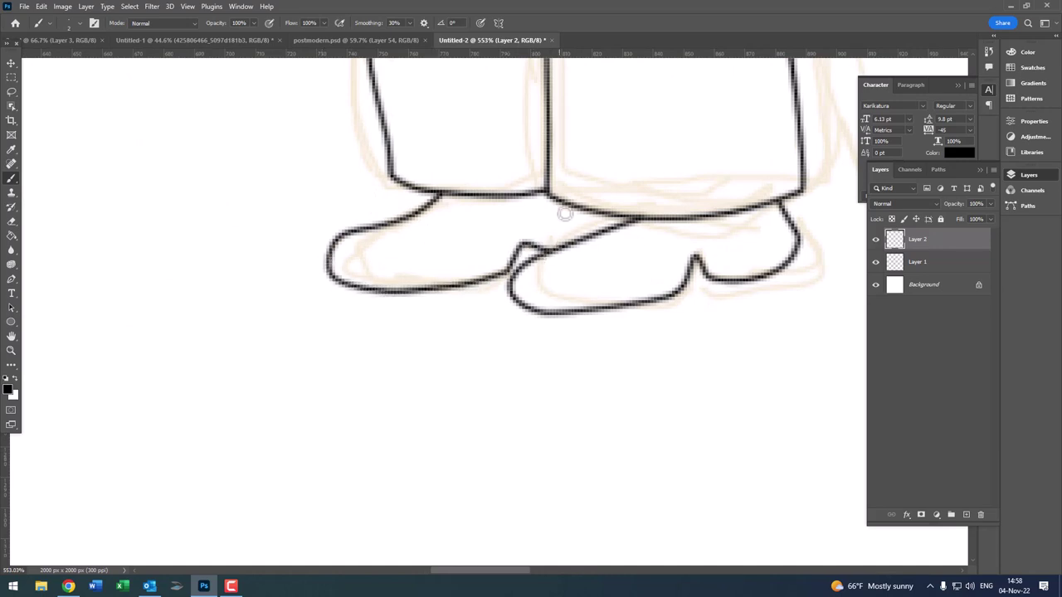
# - Zoom out to show the full inked character
pyautogui.scroll(2, 564, 214)
pyautogui.moveTo(594, 246)
pyautogui.mouseDown()
pyautogui.moveTo(535, 244)
pyautogui.moveTo(320, 408)
pyautogui.moveTo(384, 349)
pyautogui.moveTo(432, 452)
pyautogui.mouseUp()
pyautogui.scroll(-2, 432, 452)
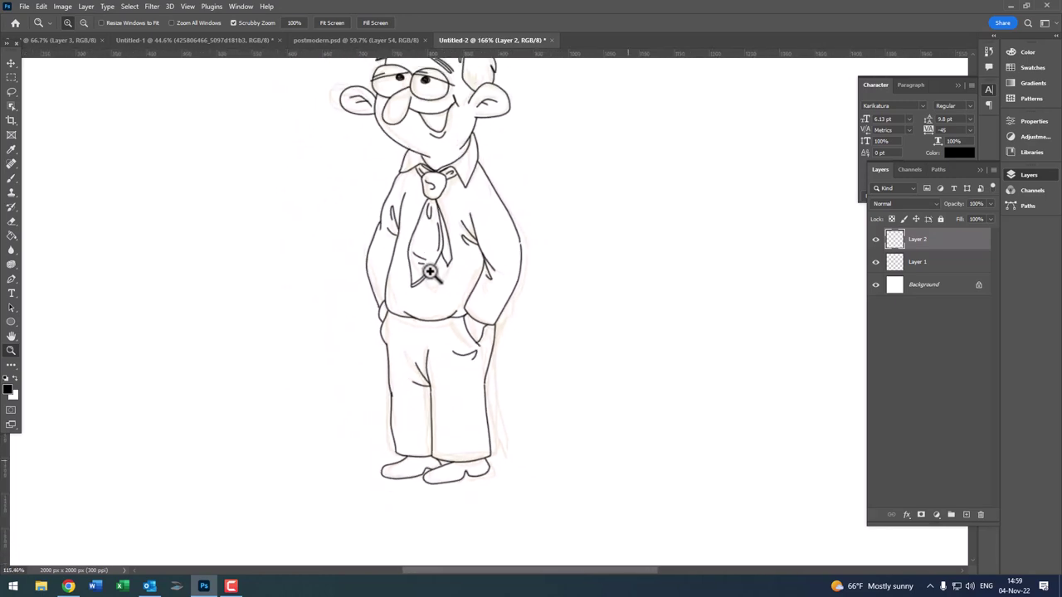
pyautogui.moveTo(425, 194)
pyautogui.mouseDown()
pyautogui.moveTo(482, 254)
pyautogui.moveTo(408, 289)
pyautogui.moveTo(403, 260)
pyautogui.mouseUp()
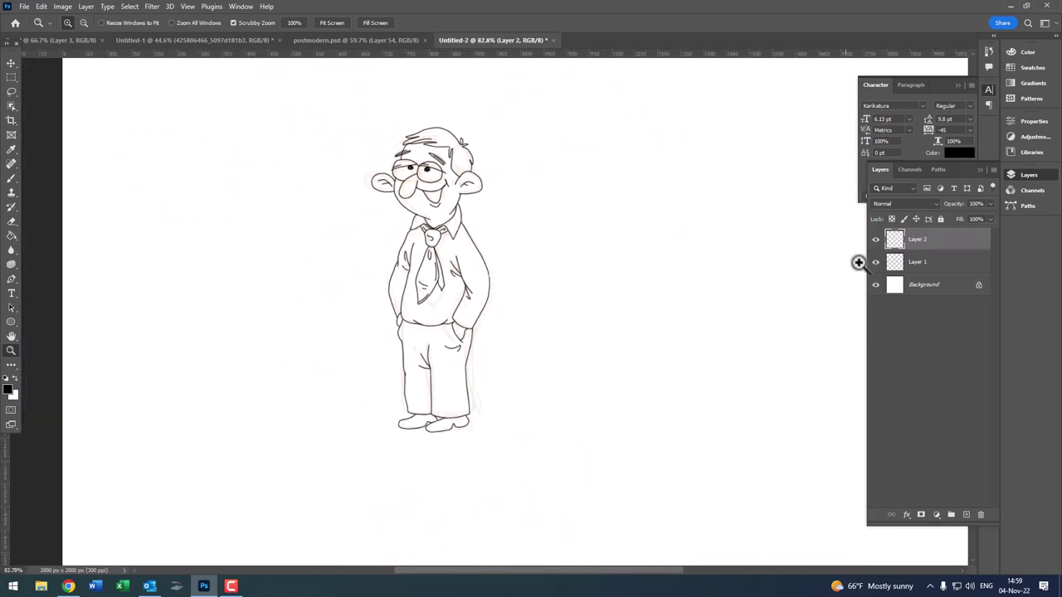
# - Add a new empty Layer 3 above Layer 1 and open the foreground colour picker
pyautogui.click(936, 269)
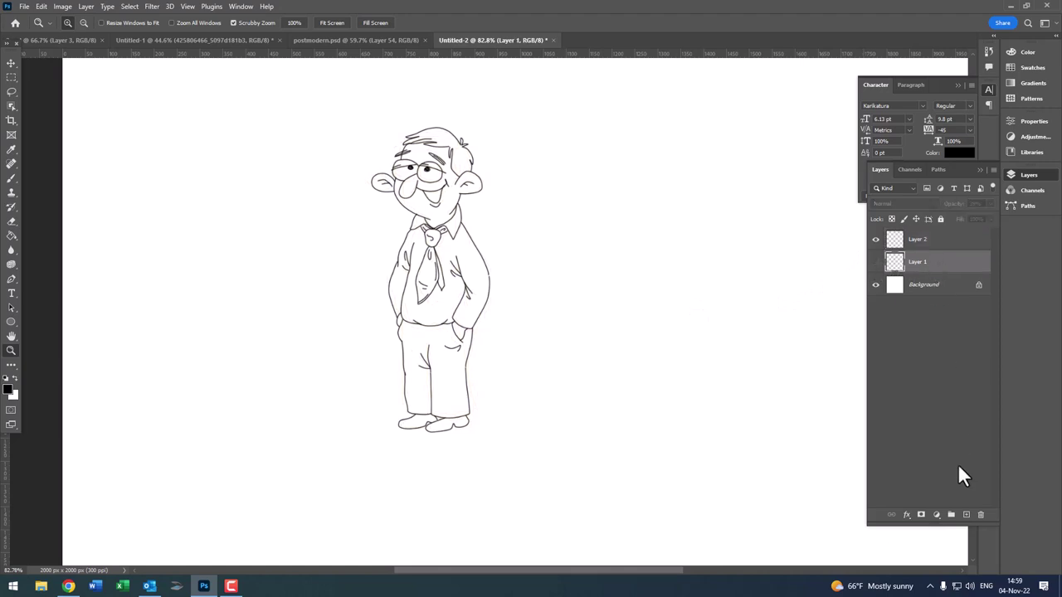
pyautogui.click(967, 515)
pyautogui.moveTo(446, 174); pyautogui.dragTo(502, 291)
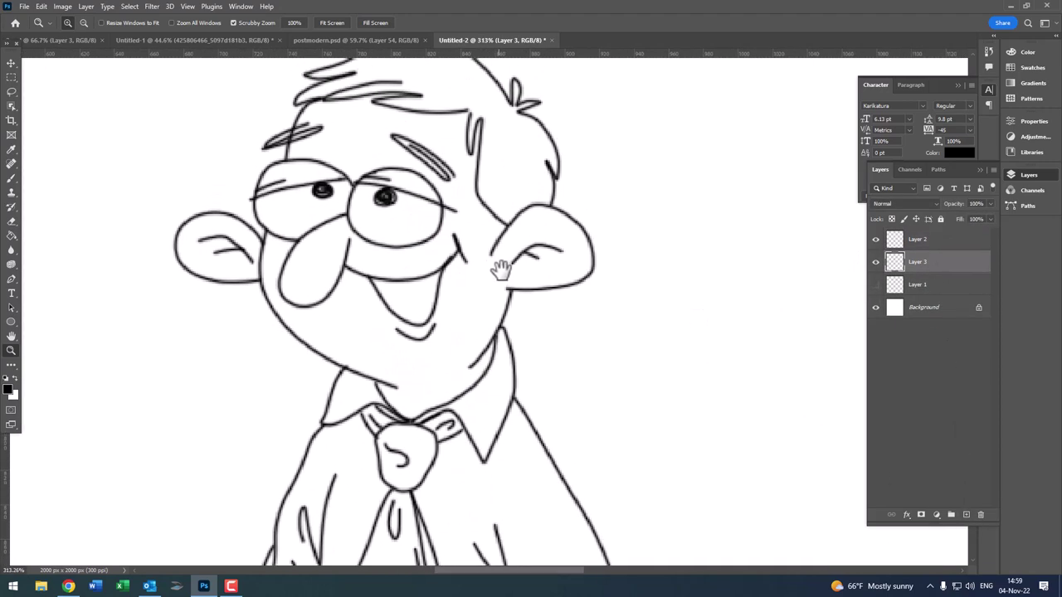
pyautogui.click(8, 393)
# - Set the foreground colour to light peach #ffdcb7
pyautogui.click(510, 390)
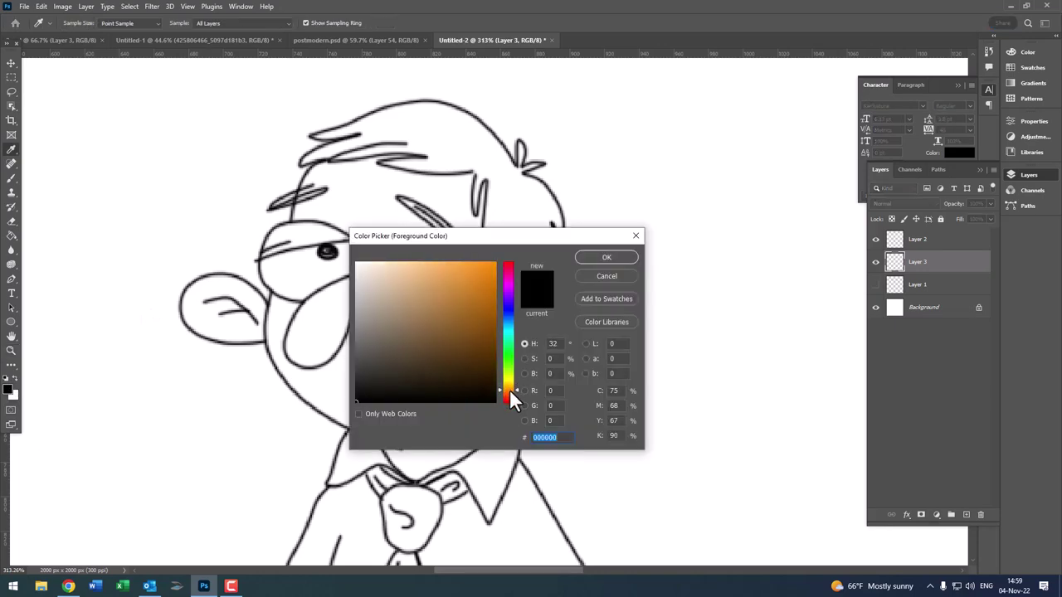
pyautogui.moveTo(444, 311); pyautogui.dragTo(396, 260)
pyautogui.press('Return')
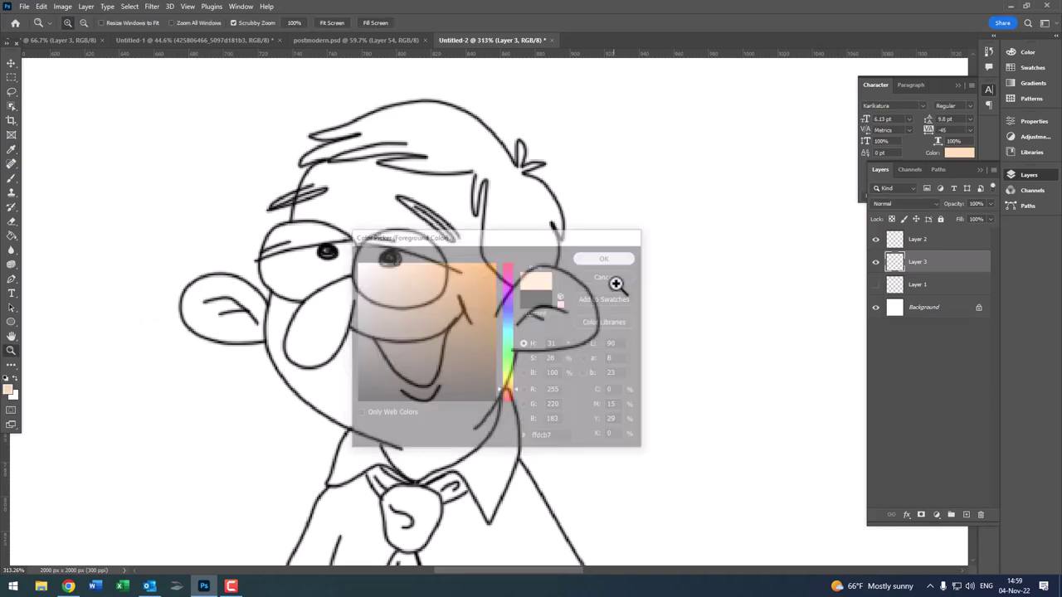
pyautogui.scroll(5, 497, 349)
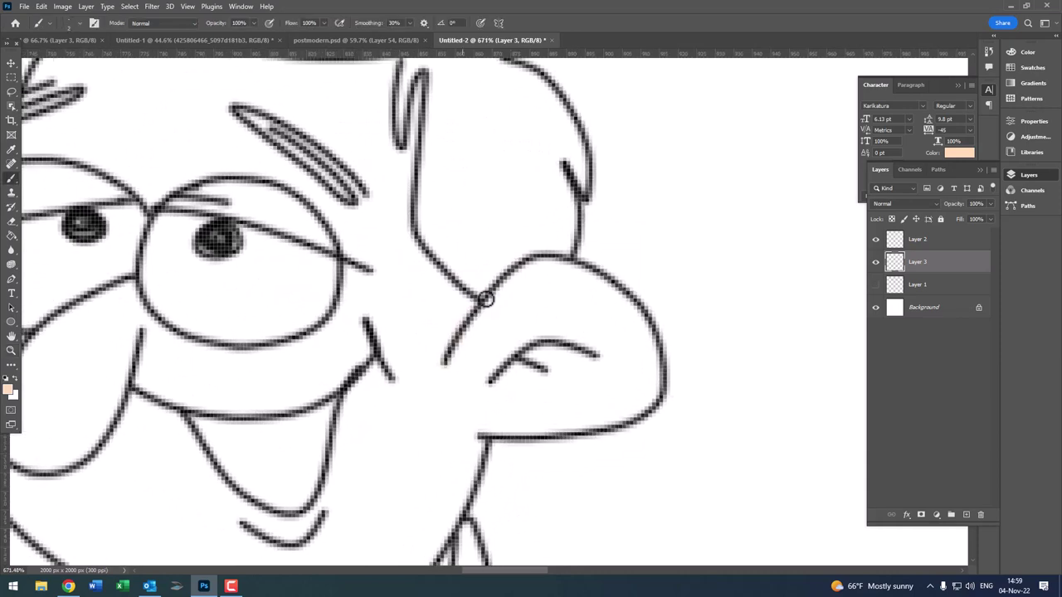
pyautogui.scroll(-3, 486, 300)
pyautogui.scroll(-2, 451, 318)
pyautogui.scroll(6, 456, 327)
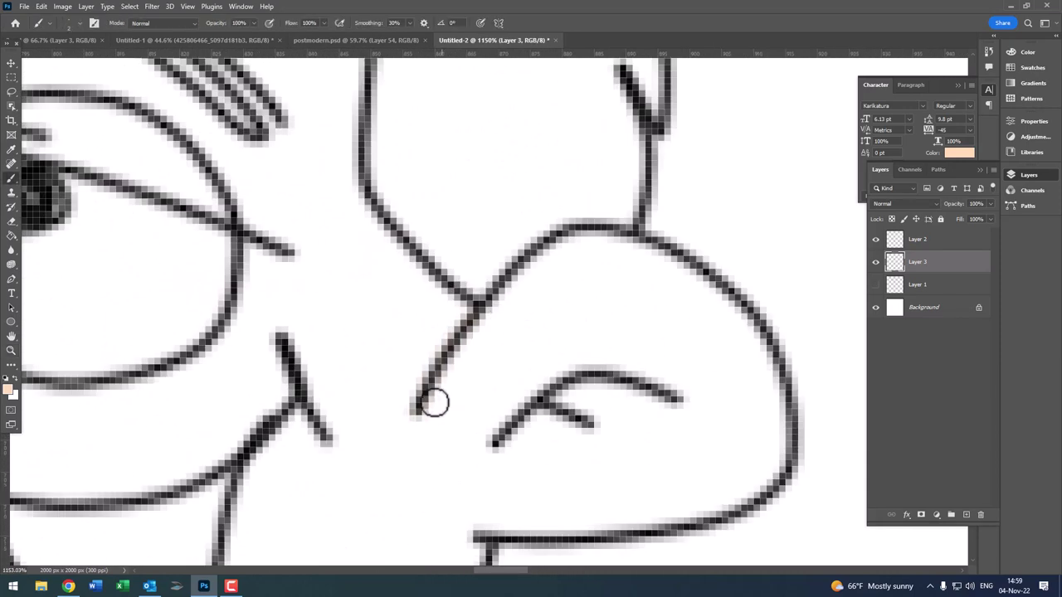
# - Paint peach strokes along the inside of the nose and left neck outlines
pyautogui.moveTo(433, 403); pyautogui.dragTo(547, 253)
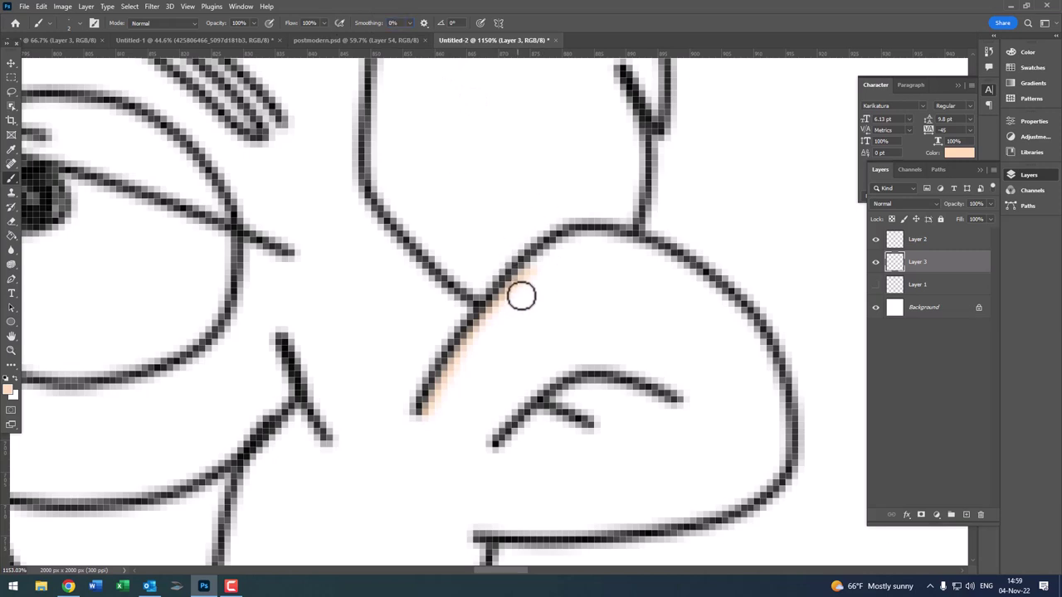
pyautogui.moveTo(520, 296)
pyautogui.mouseDown()
pyautogui.moveTo(557, 244)
pyautogui.moveTo(666, 256)
pyautogui.moveTo(751, 323)
pyautogui.moveTo(790, 428)
pyautogui.moveTo(777, 486)
pyautogui.moveTo(633, 543)
pyautogui.moveTo(484, 548)
pyautogui.mouseUp()
pyautogui.moveTo(481, 364); pyautogui.dragTo(481, 332)
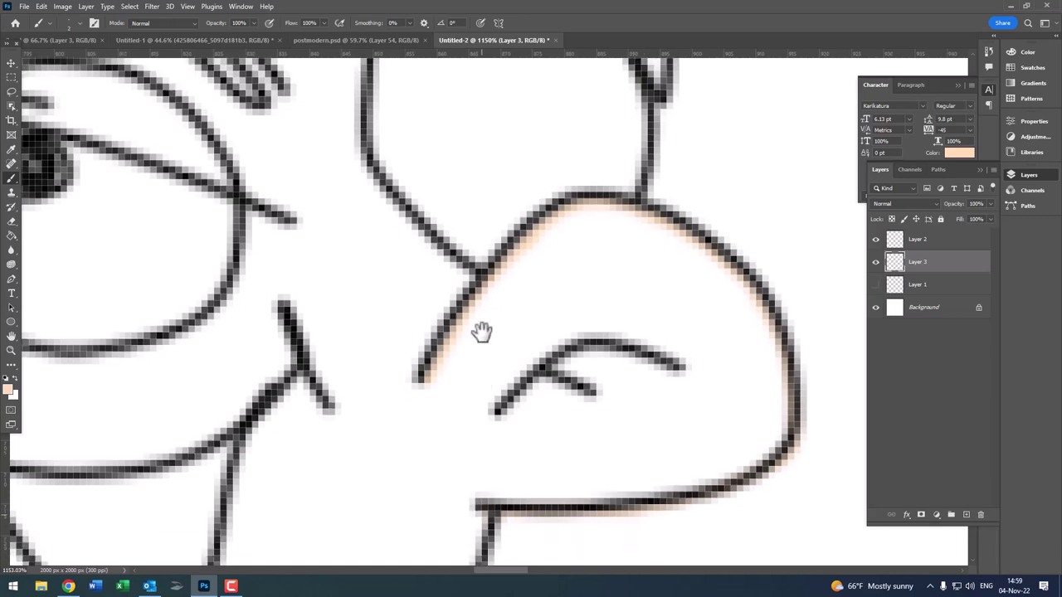
pyautogui.keyDown('alt'); pyautogui.scroll(-2, 481, 332); pyautogui.keyUp('alt')
pyautogui.scroll(-3, 485, 291)
pyautogui.moveTo(480, 257); pyautogui.dragTo(429, 412)
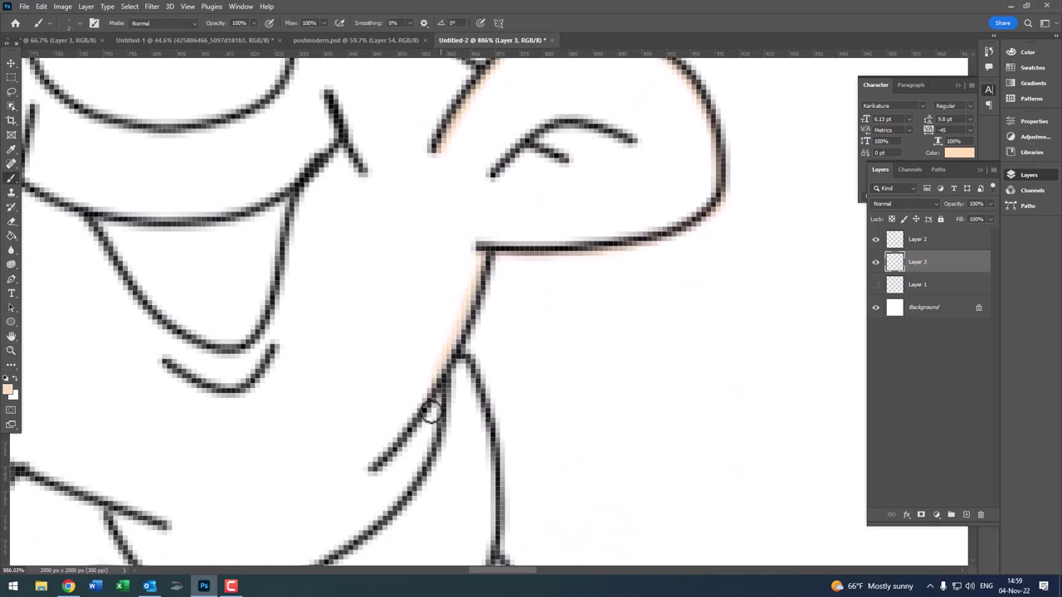
pyautogui.keyDown('alt'); pyautogui.scroll(-2, 410, 465); pyautogui.keyUp('alt')
pyautogui.keyDown('alt'); pyautogui.scroll(-1, 497, 450); pyautogui.keyUp('alt')
pyautogui.keyDown('alt'); pyautogui.scroll(-1, 486, 445); pyautogui.keyUp('alt')
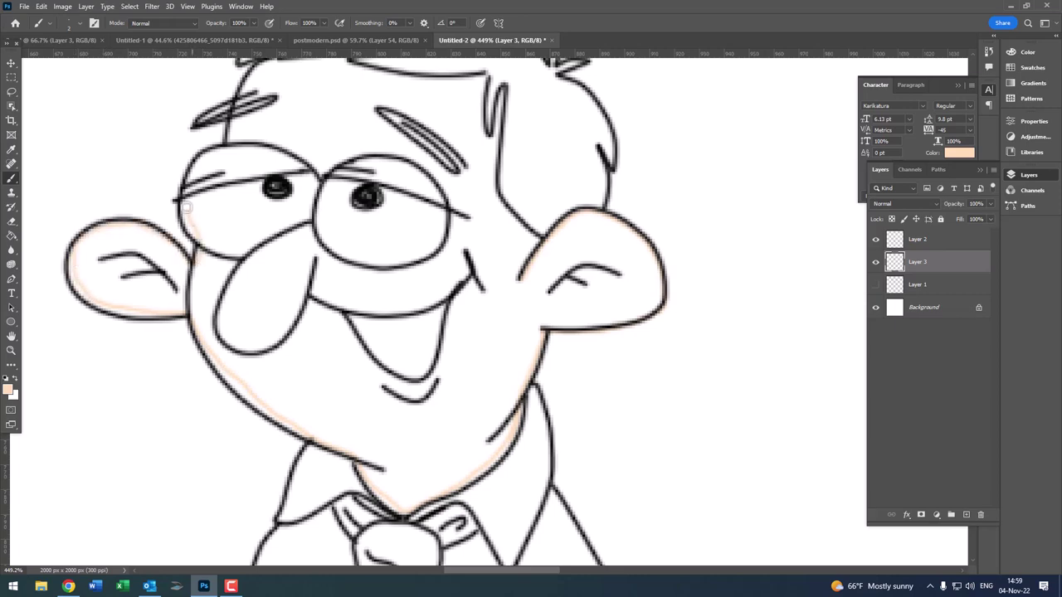
# - Zoom out to the whole face and flood-fill the face area with peach
pyautogui.moveTo(229, 147); pyautogui.dragTo(203, 294)
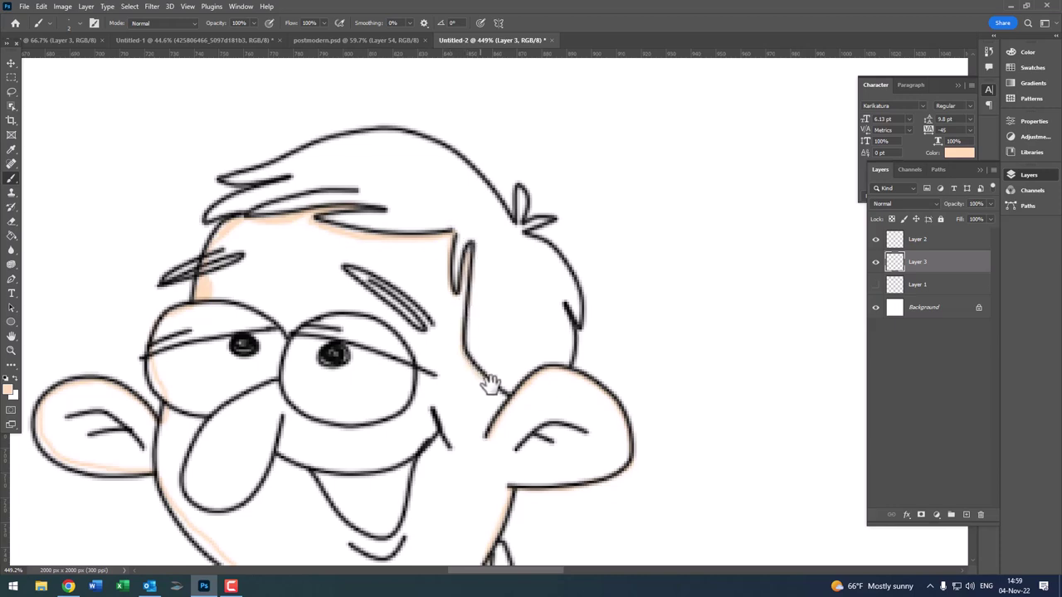
pyautogui.press('z')
pyautogui.moveTo(503, 391); pyautogui.dragTo(267, 292)
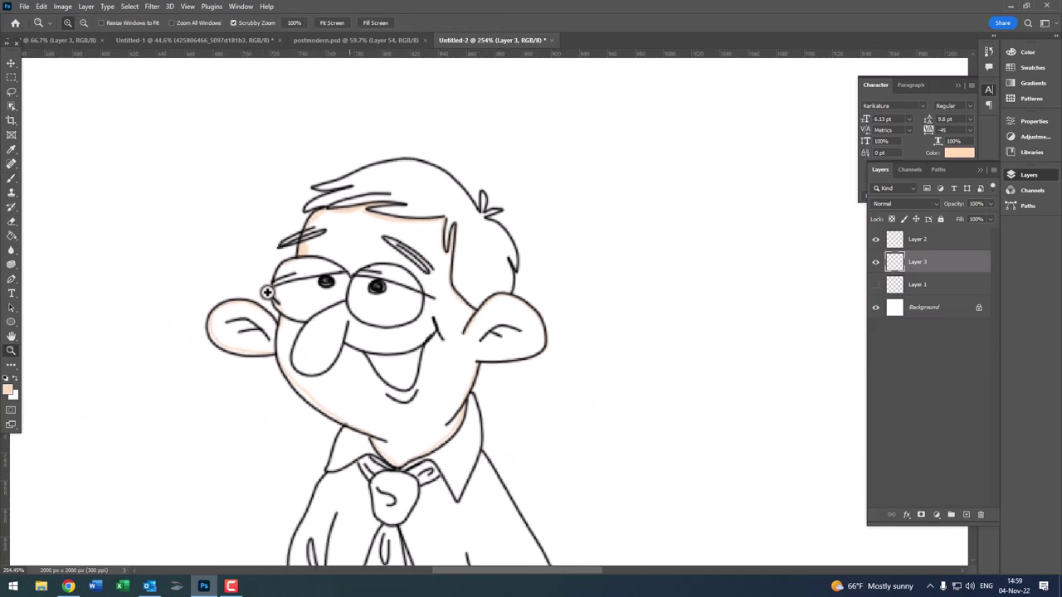
pyautogui.click(11, 235)
pyautogui.click(475, 419)
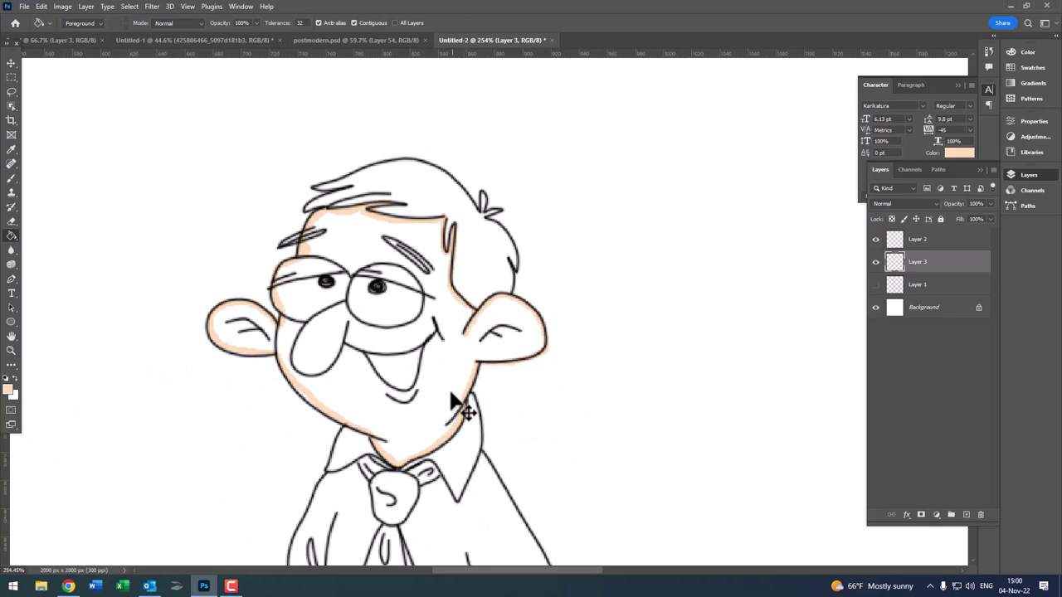
# - Fill the face and ears with peach and set the brush size to 10 px
pyautogui.click(455, 404)
pyautogui.press('b')
pyautogui.scroll(1, 455, 351)
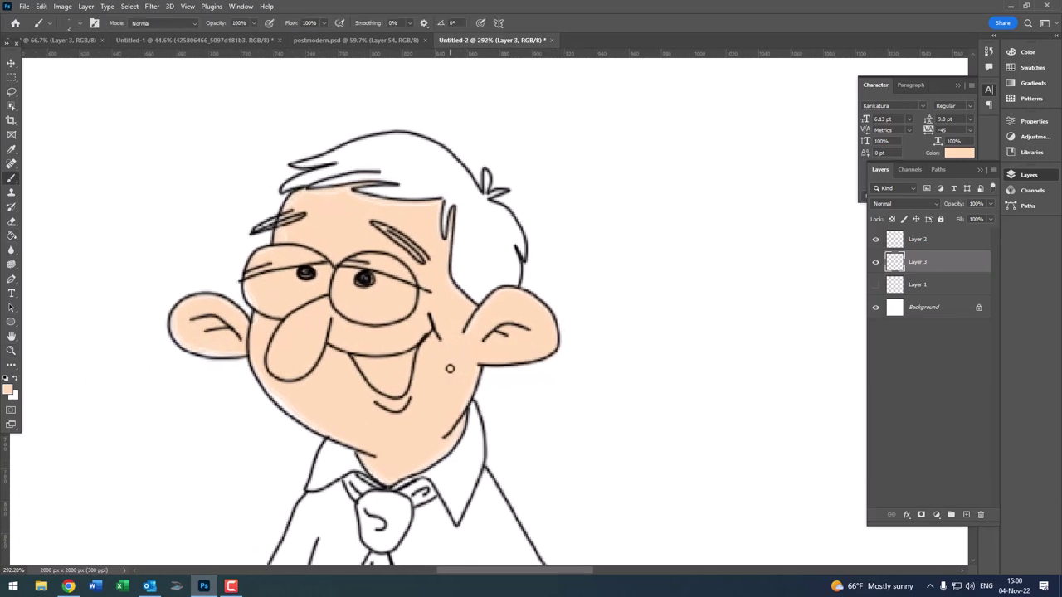
pyautogui.rightClick(449, 369)
pyautogui.moveTo(508, 395); pyautogui.dragTo(511, 395)
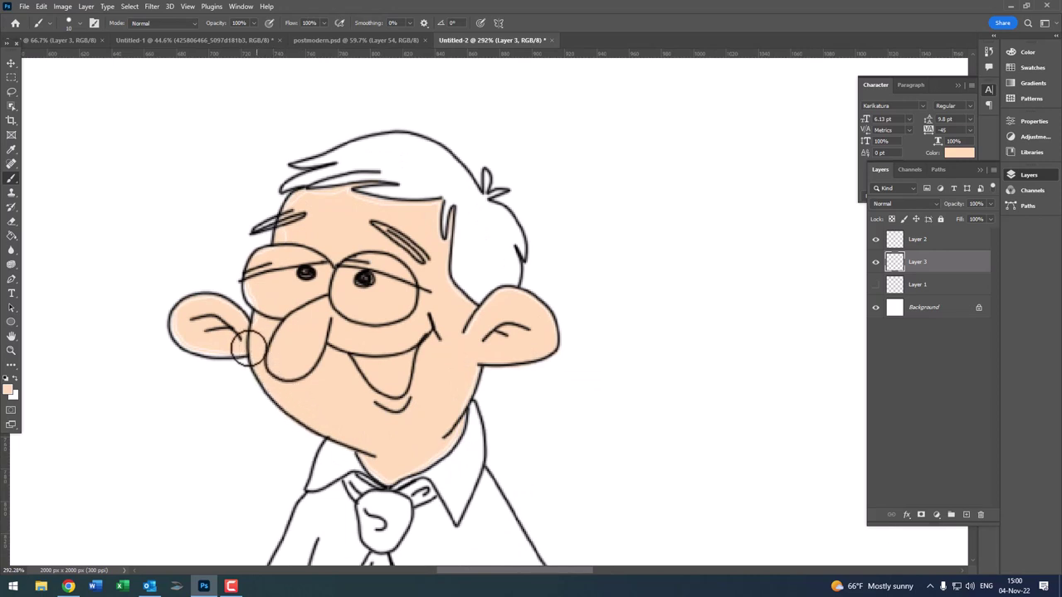
# - Paint peach over the gaps in the left ear, forehead and right temple
pyautogui.moveTo(183, 331); pyautogui.dragTo(251, 332)
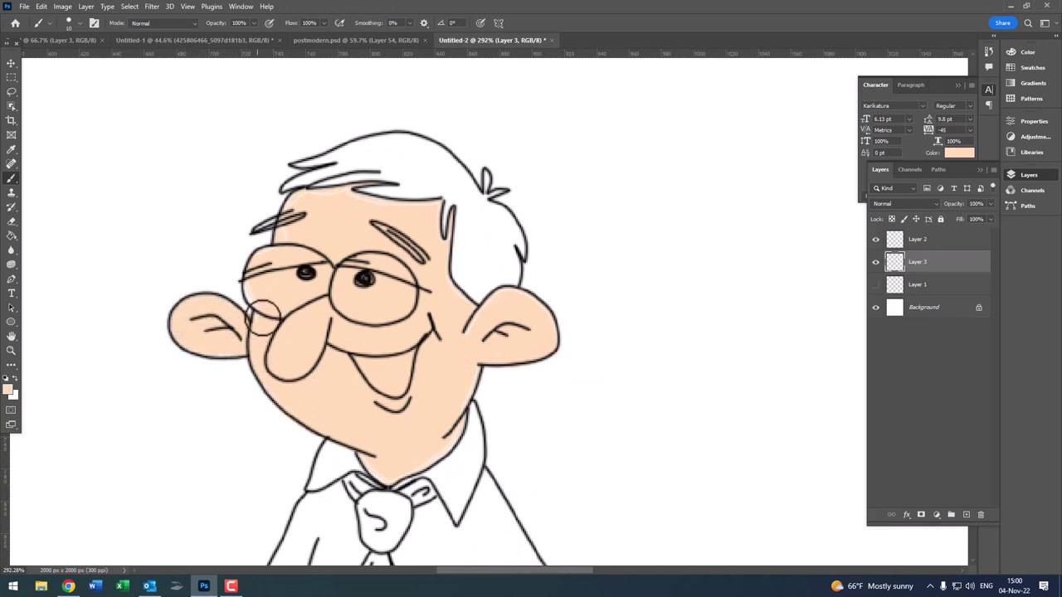
pyautogui.moveTo(287, 243); pyautogui.dragTo(418, 210)
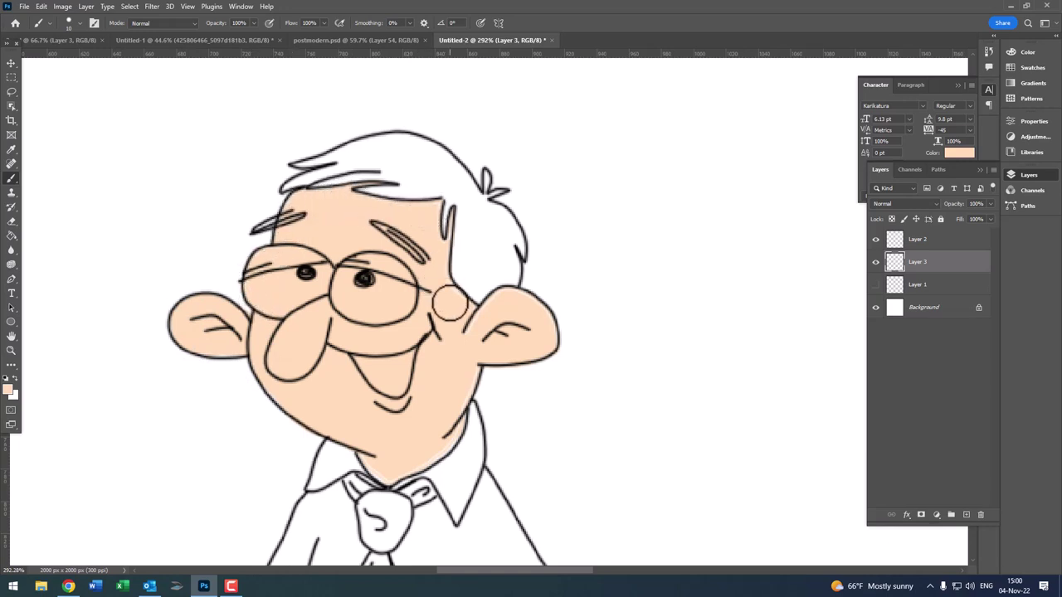
pyautogui.moveTo(451, 288)
pyautogui.mouseDown()
pyautogui.moveTo(440, 249)
pyautogui.moveTo(512, 324)
pyautogui.moveTo(475, 337)
pyautogui.moveTo(501, 299)
pyautogui.mouseUp()
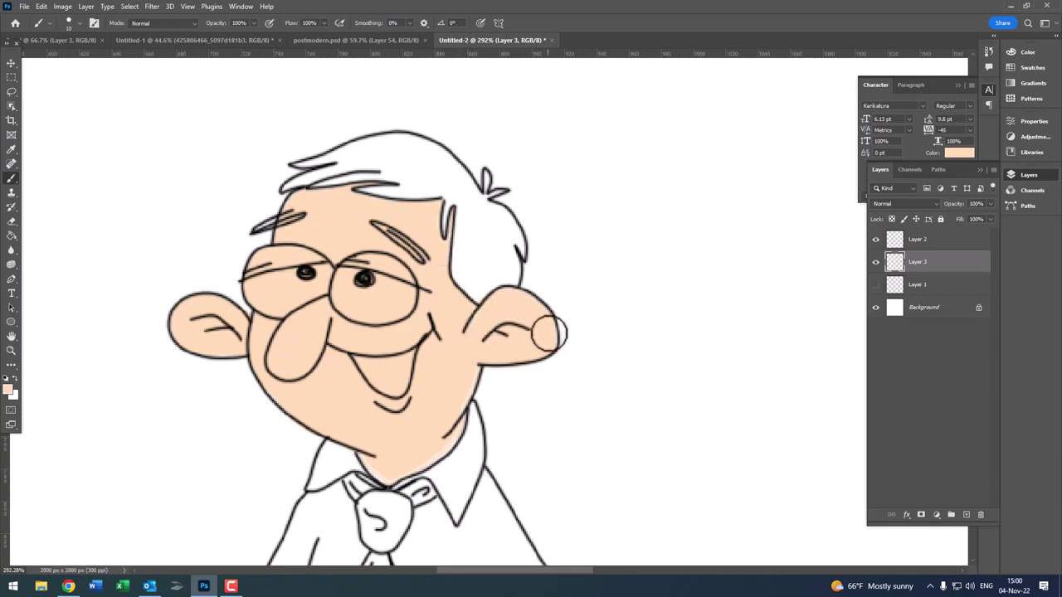
pyautogui.press('z')
pyautogui.moveTo(548, 328); pyautogui.dragTo(455, 283)
pyautogui.moveTo(508, 459); pyautogui.dragTo(528, 409)
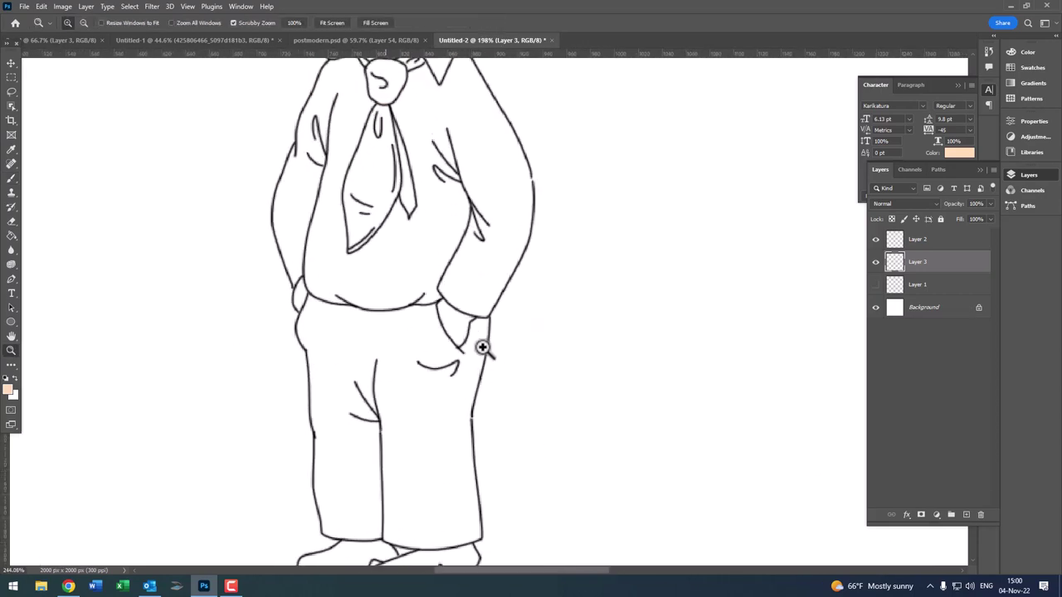
# - Colour the hand in the right trouser pocket peach
pyautogui.press('b')
pyautogui.moveTo(446, 316)
pyautogui.mouseDown()
pyautogui.moveTo(426, 386)
pyautogui.moveTo(369, 264)
pyautogui.moveTo(379, 254)
pyautogui.moveTo(446, 310)
pyautogui.moveTo(418, 261)
pyautogui.moveTo(478, 300)
pyautogui.mouseUp()
pyautogui.rightClick(523, 319)
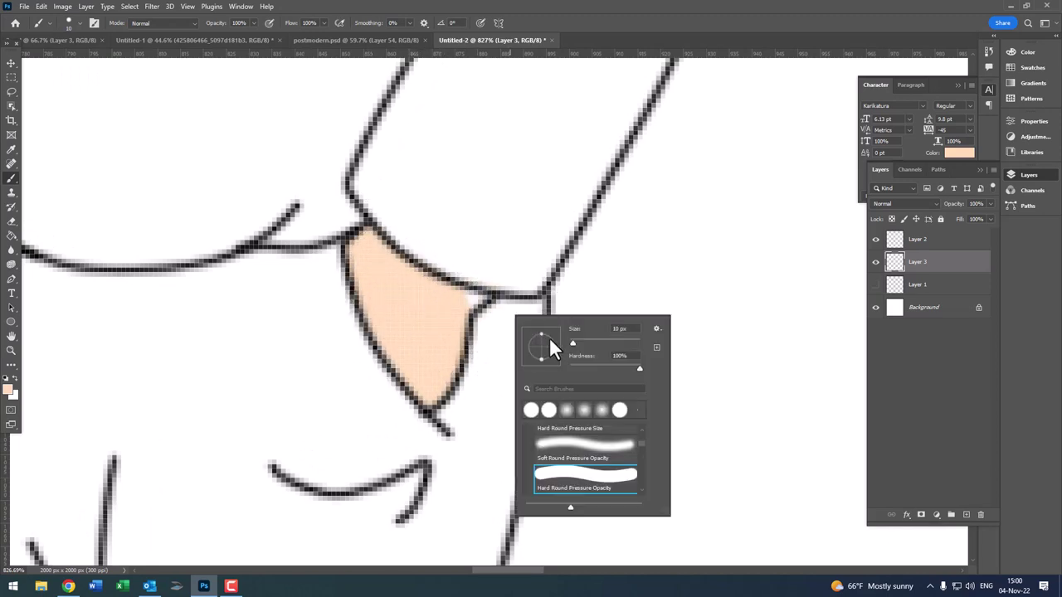
pyautogui.press('Return')
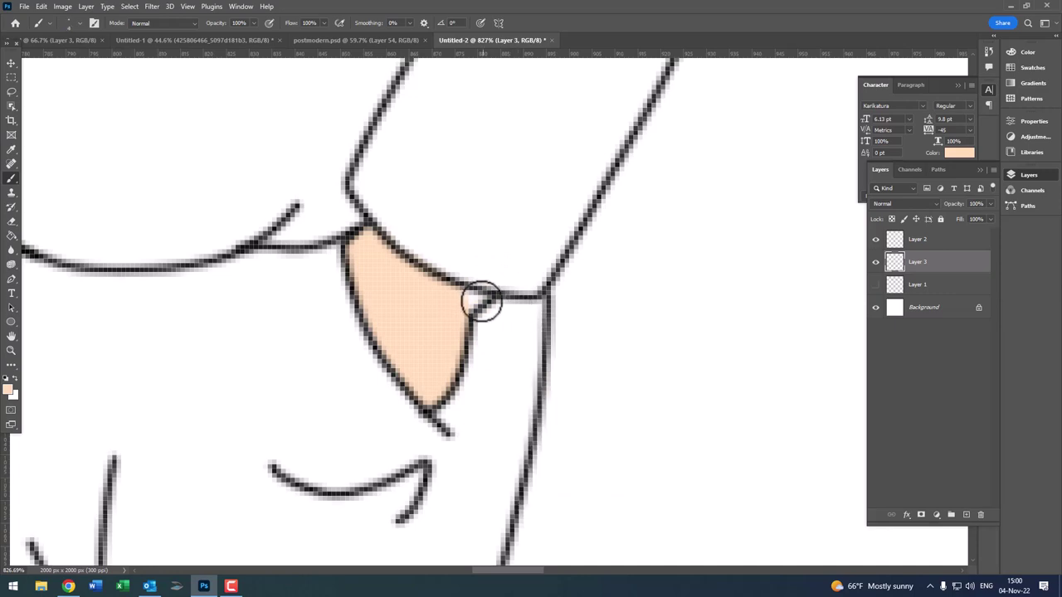
# - Zoom to the left pocket and colour that hand peach too
pyautogui.press('z')
pyautogui.moveTo(445, 296); pyautogui.dragTo(411, 300)
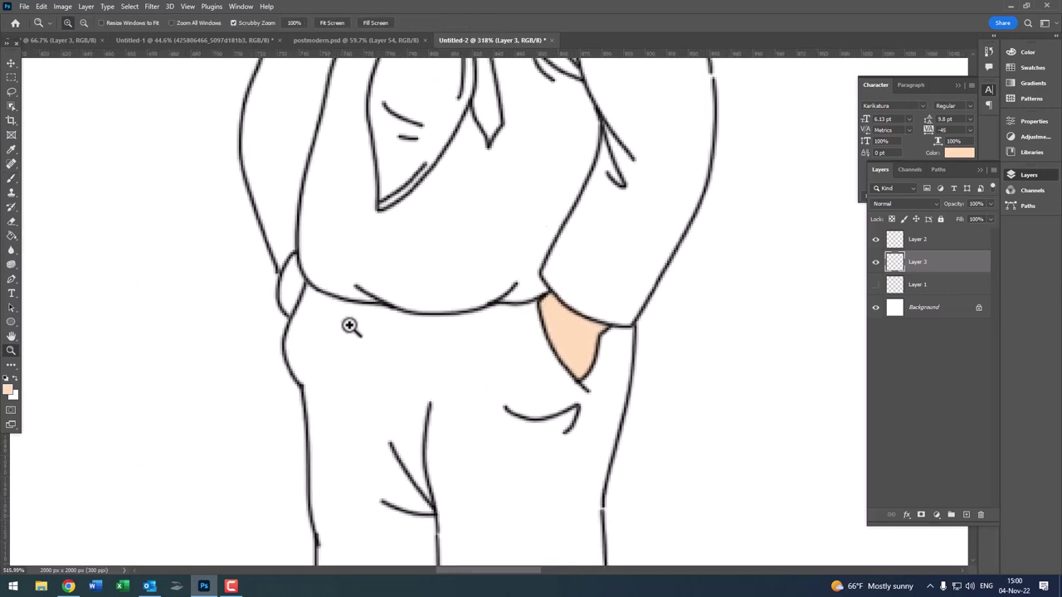
pyautogui.moveTo(315, 309); pyautogui.dragTo(382, 315)
pyautogui.press('b')
pyautogui.moveTo(273, 260)
pyautogui.mouseDown()
pyautogui.moveTo(257, 336)
pyautogui.moveTo(265, 320)
pyautogui.mouseUp()
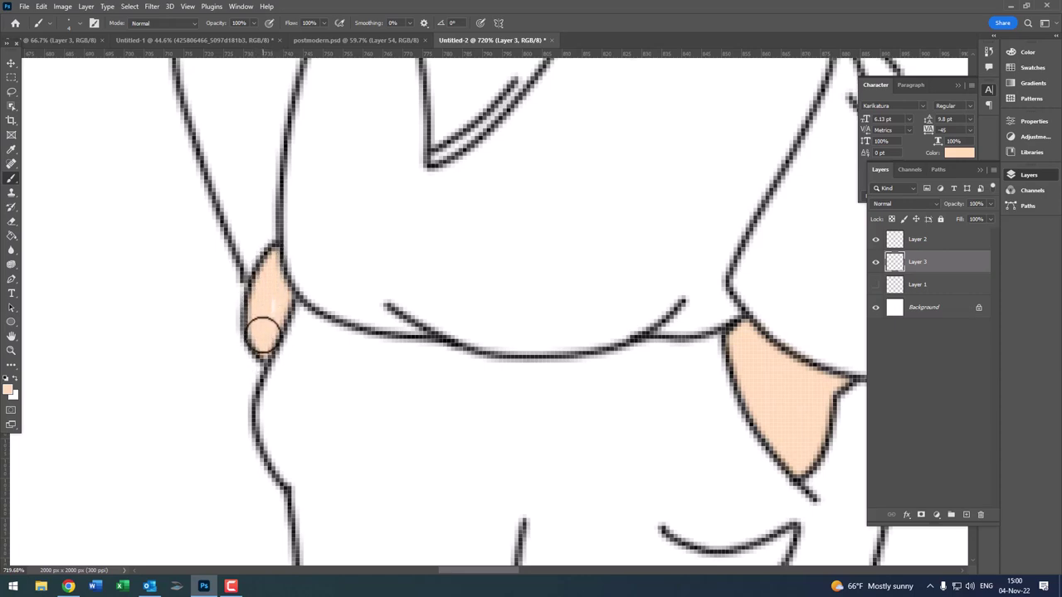
pyautogui.press('z')
pyautogui.scroll(-5, 354, 291)
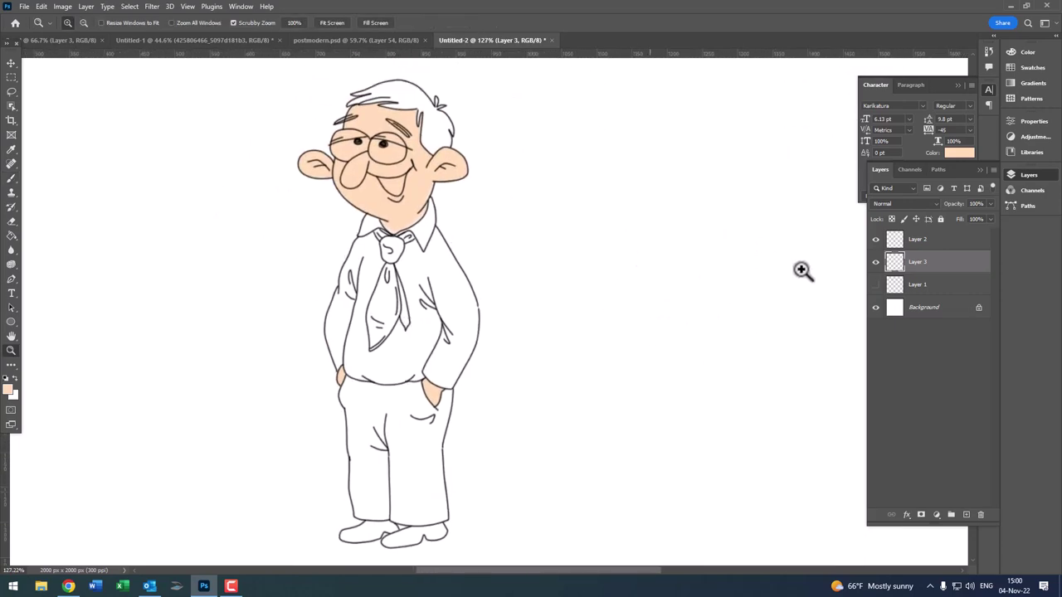
# - Add a new Layer 4 and choose a darker skin tone for shading
pyautogui.click(967, 515)
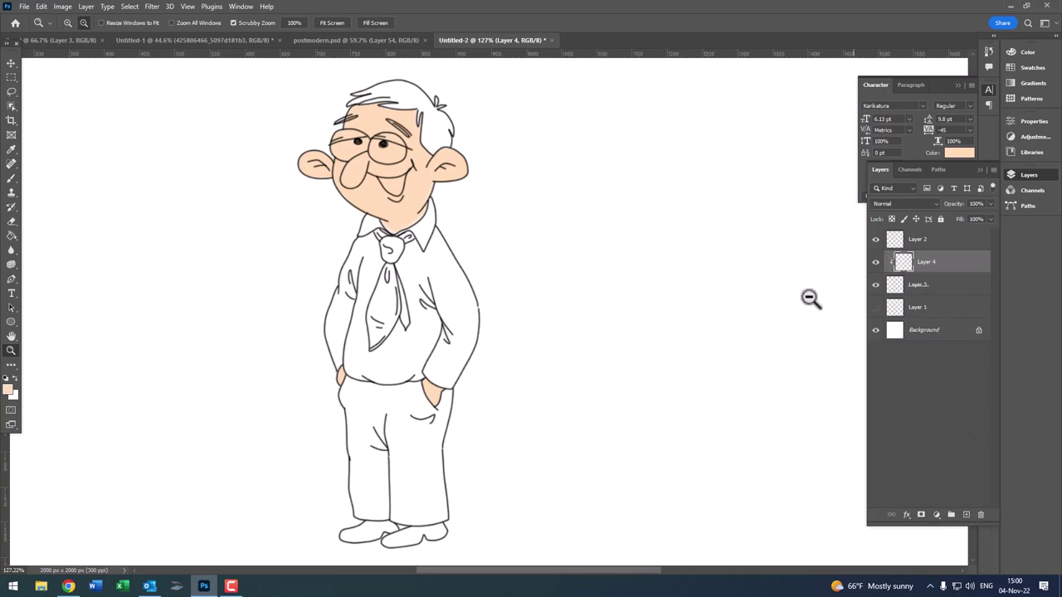
pyautogui.click(8, 389)
pyautogui.click(415, 271)
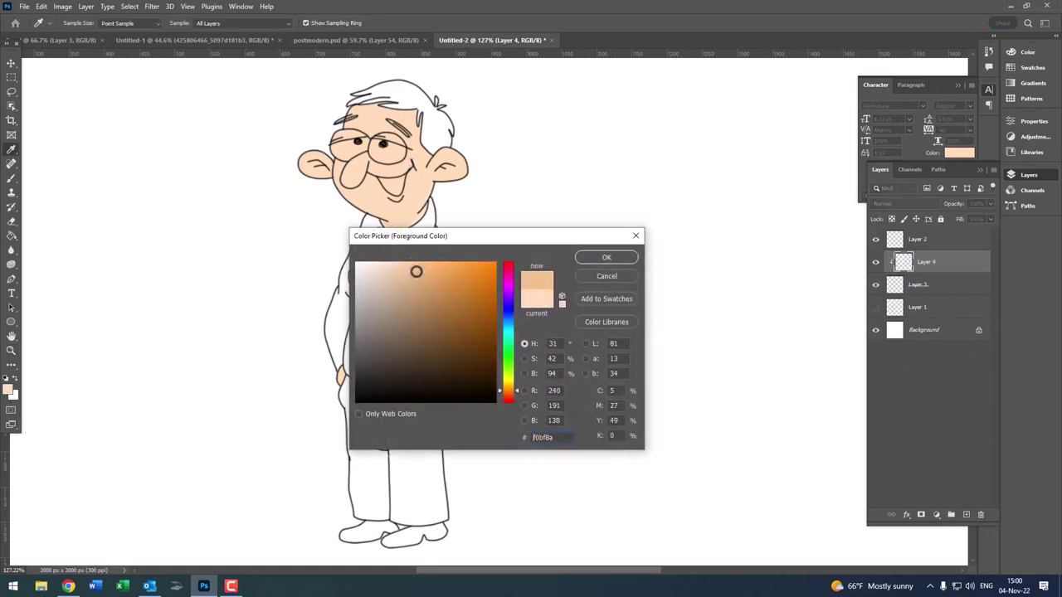
pyautogui.click(583, 257)
pyautogui.press('b')
pyautogui.scroll(3, 412, 197)
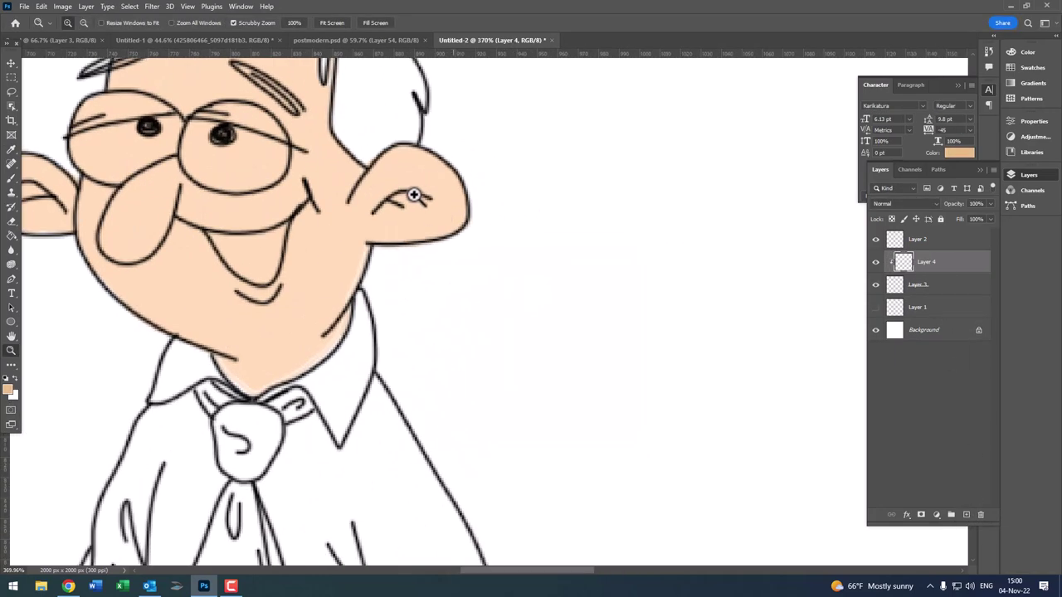
pyautogui.scroll(3, 382, 220)
# - Shade inside the right ear and along the jaw where it meets the neck
pyautogui.moveTo(347, 226)
pyautogui.mouseDown()
pyautogui.moveTo(415, 207)
pyautogui.moveTo(377, 234)
pyautogui.moveTo(438, 207)
pyautogui.mouseUp()
pyautogui.moveTo(340, 268)
pyautogui.mouseDown()
pyautogui.moveTo(476, 230)
pyautogui.moveTo(498, 191)
pyautogui.moveTo(486, 201)
pyautogui.moveTo(485, 251)
pyautogui.mouseUp()
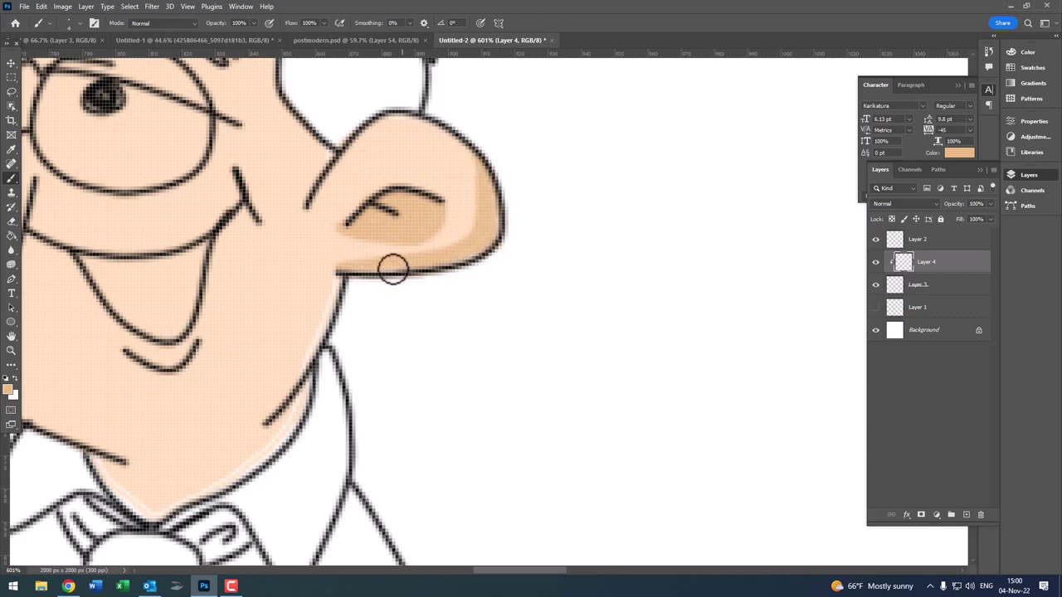
pyautogui.scroll(-3, 381, 271)
pyautogui.scroll(2, 386, 268)
pyautogui.moveTo(368, 320); pyautogui.dragTo(290, 392)
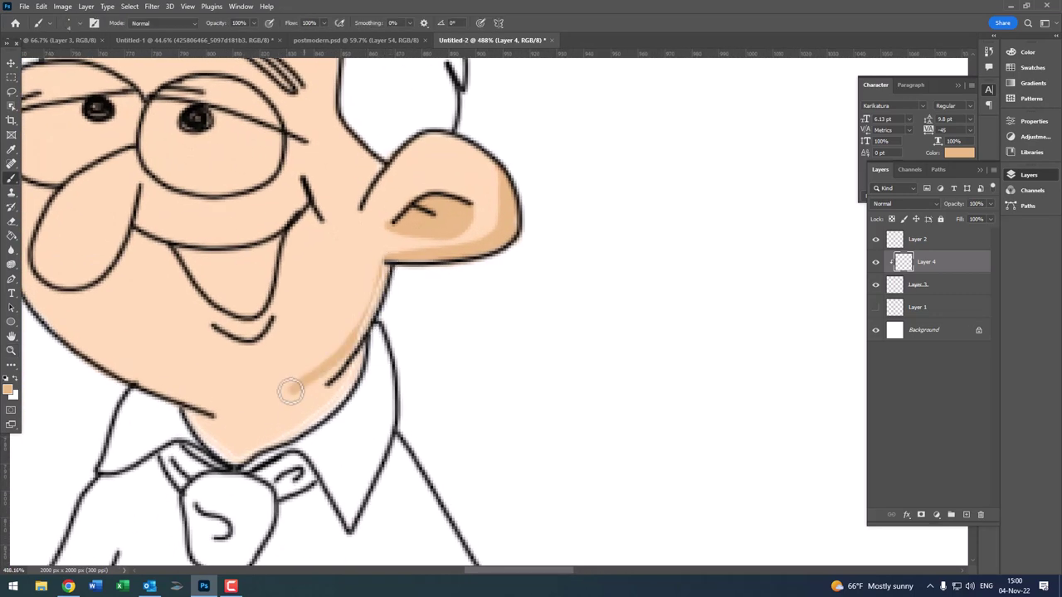
# - Select the base skin Layer 3 and swap to the lighter skin colour
pyautogui.click(985, 287)
pyautogui.press('x')
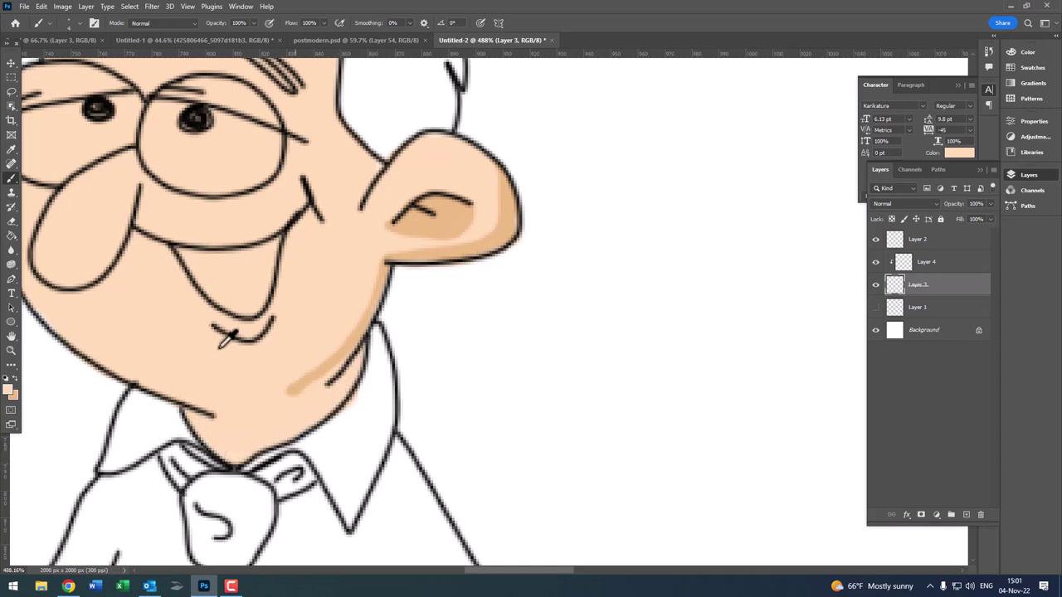
pyautogui.click(12, 221)
# - Shrink the eraser size and make shading Layer 4 active again
pyautogui.rightClick(617, 296)
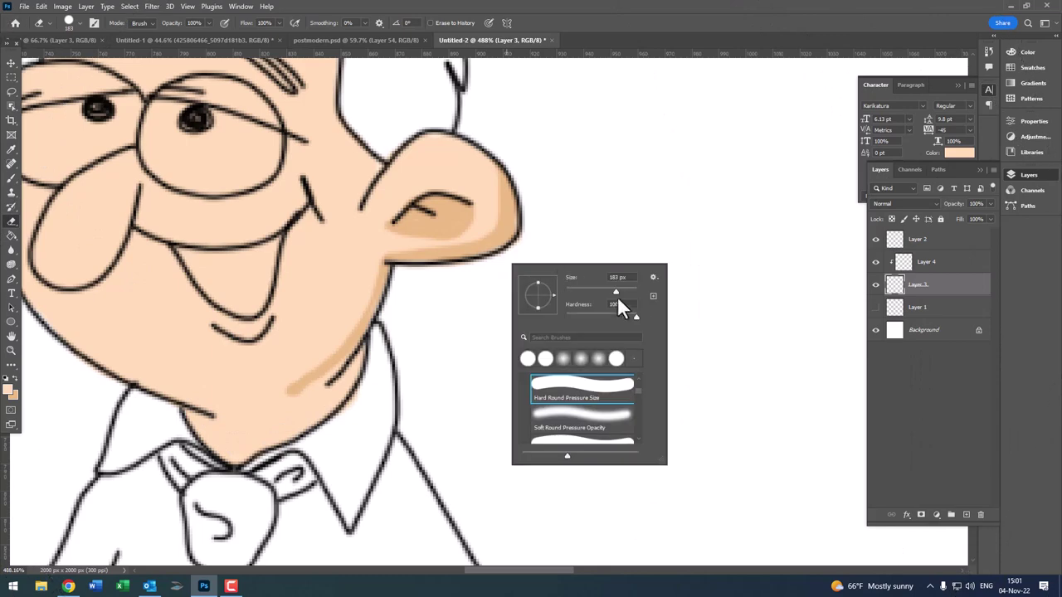
pyautogui.moveTo(589, 295); pyautogui.dragTo(549, 306)
pyautogui.click(367, 407)
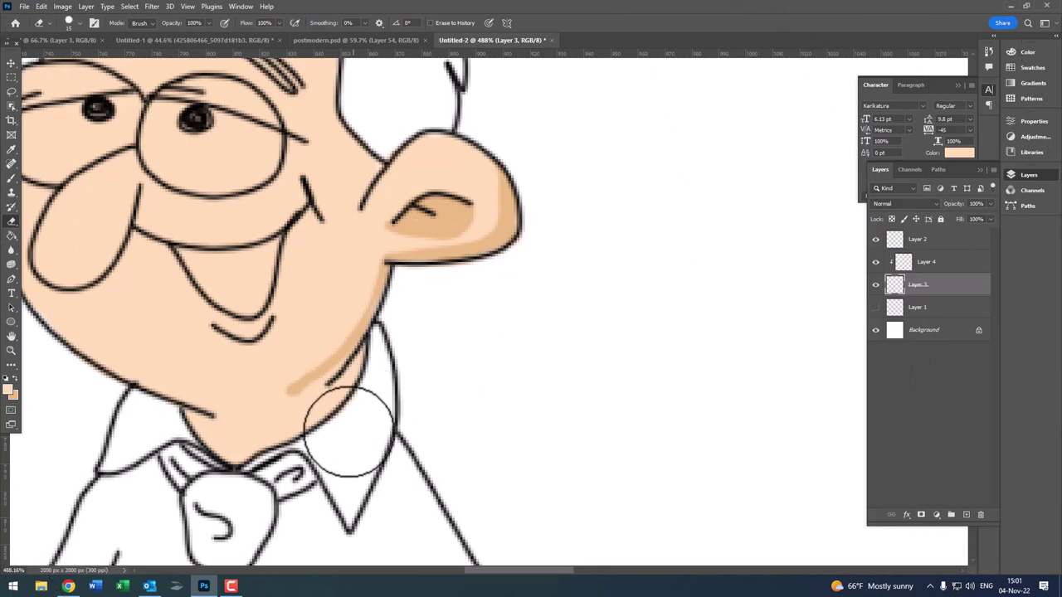
pyautogui.click(944, 264)
pyautogui.scroll(-2, 569, 280)
pyautogui.scroll(2, 474, 254)
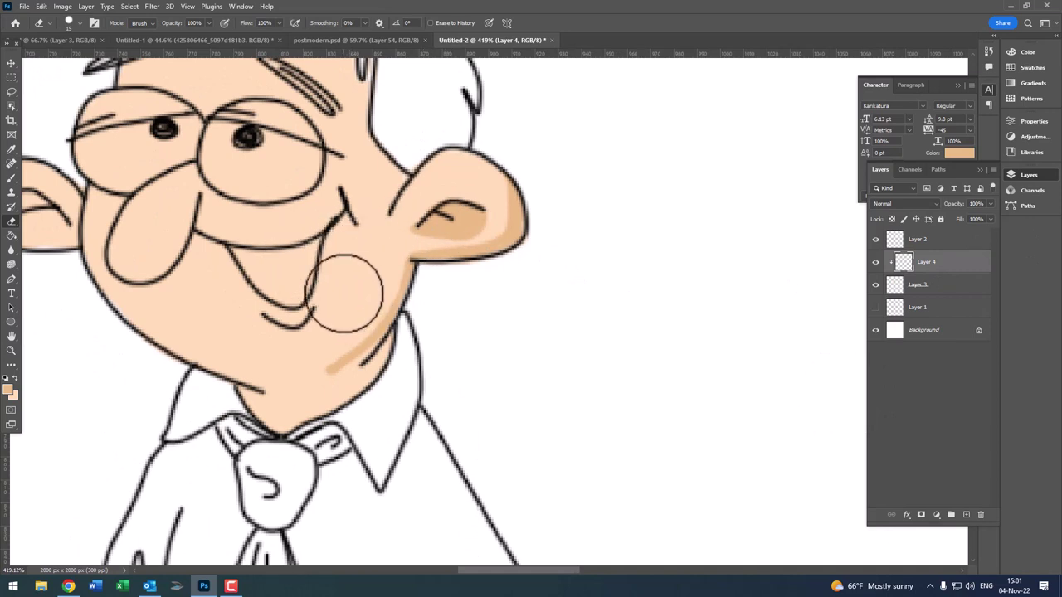
pyautogui.press('b')
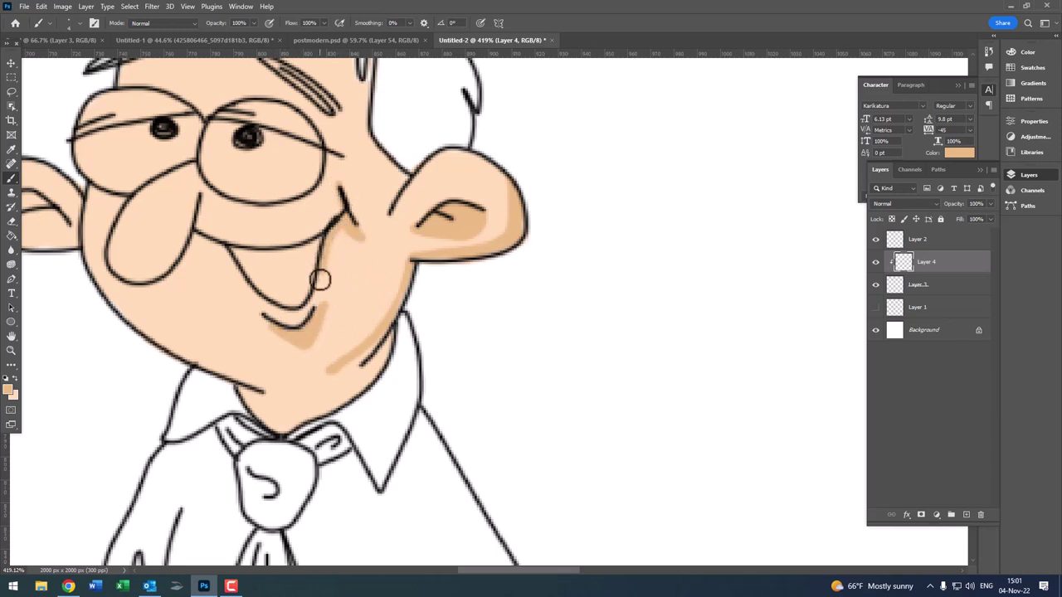
# - Shade tan along the cheek line beside the mouth and under the nose
pyautogui.scroll(-2, 347, 220)
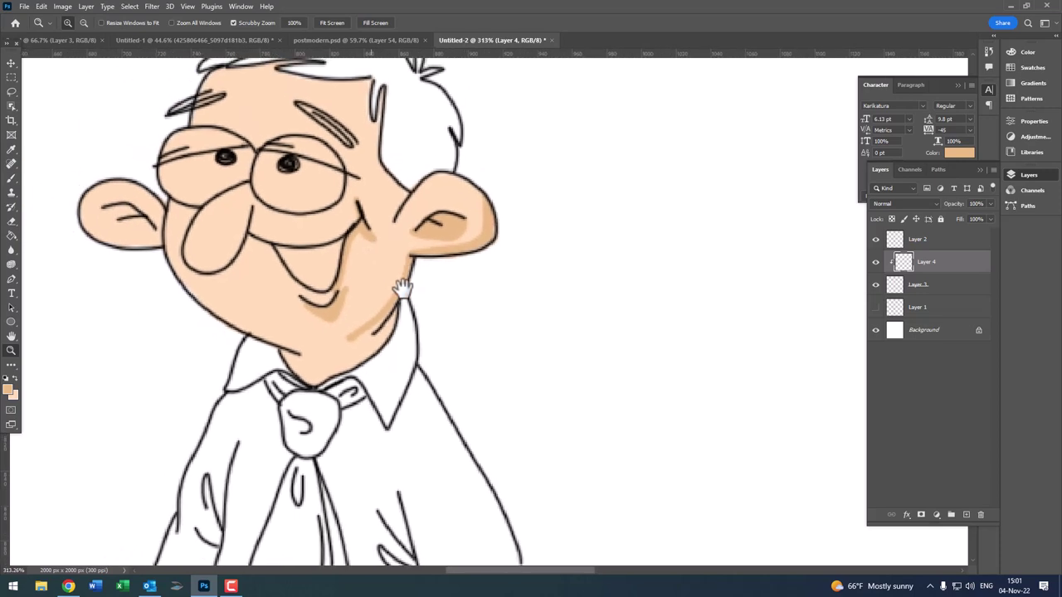
pyautogui.scroll(4, 327, 301)
pyautogui.moveTo(277, 225)
pyautogui.mouseDown()
pyautogui.moveTo(280, 327)
pyautogui.moveTo(218, 358)
pyautogui.moveTo(268, 232)
pyautogui.moveTo(261, 348)
pyautogui.moveTo(268, 263)
pyautogui.moveTo(237, 339)
pyautogui.moveTo(258, 339)
pyautogui.mouseUp()
pyautogui.scroll(-3, 311, 313)
pyautogui.scroll(3, 352, 371)
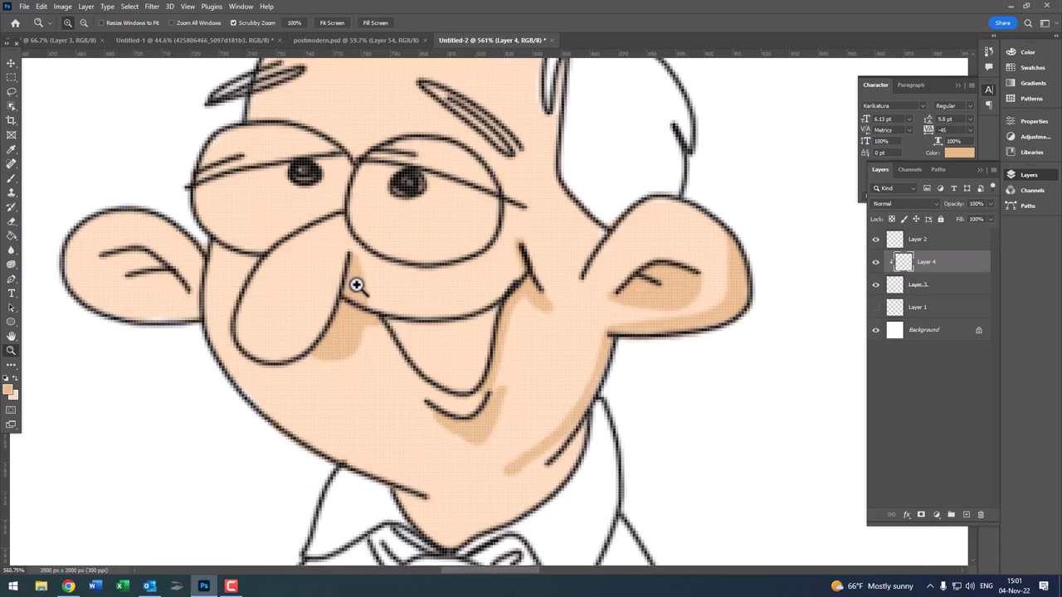
pyautogui.moveTo(291, 338)
pyautogui.mouseDown()
pyautogui.moveTo(235, 334)
pyautogui.moveTo(313, 341)
pyautogui.mouseUp()
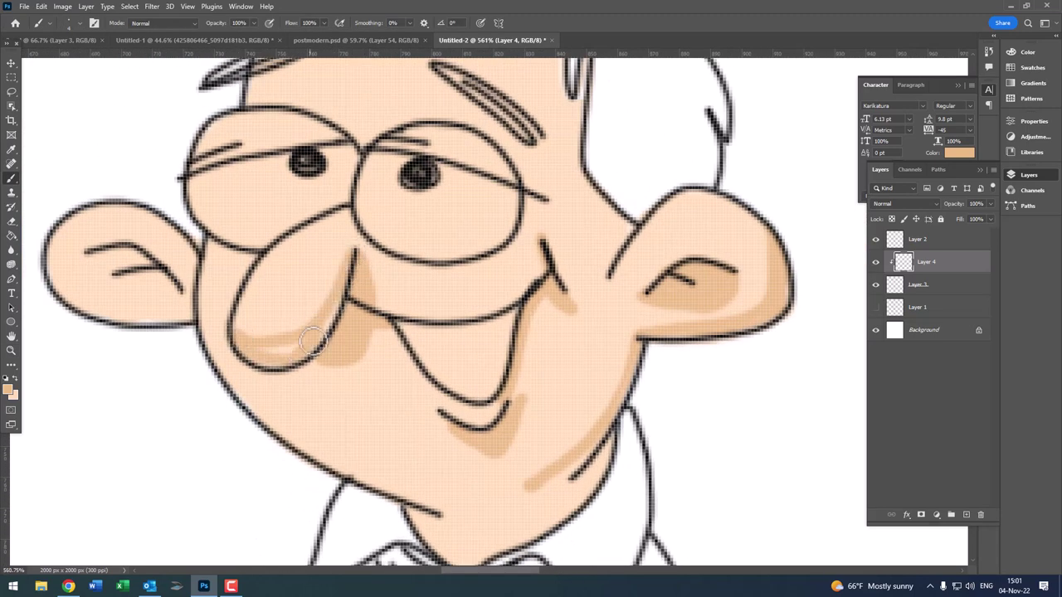
pyautogui.scroll(-2, 308, 291)
pyautogui.scroll(-2, 315, 265)
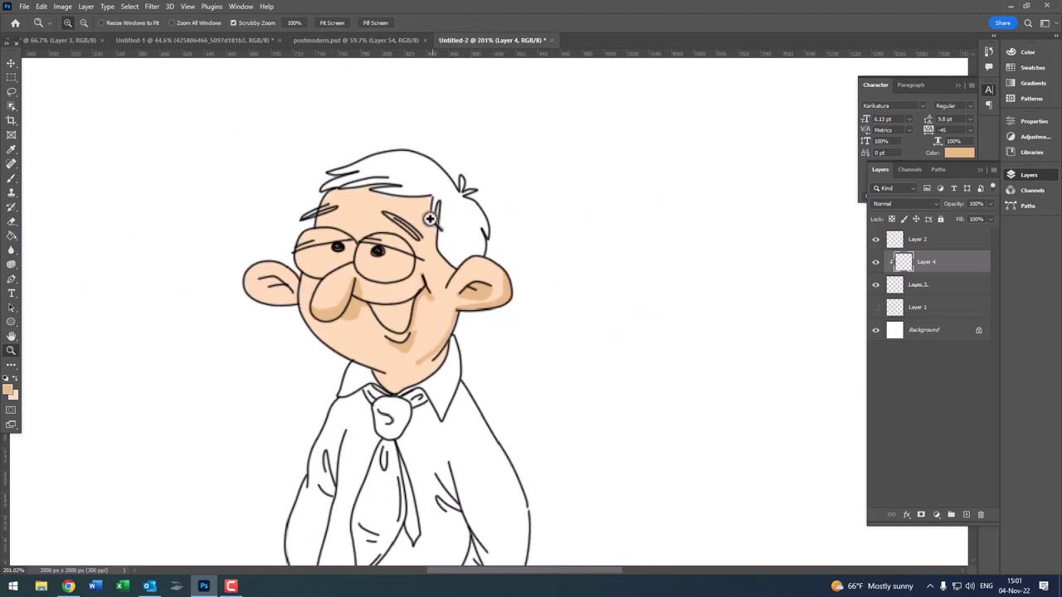
pyautogui.scroll(3, 315, 254)
pyautogui.scroll(2, 256, 270)
# - Shade tan above the eyes inside the glasses and inside the ear
pyautogui.moveTo(255, 269)
pyautogui.mouseDown()
pyautogui.moveTo(386, 287)
pyautogui.moveTo(421, 279)
pyautogui.moveTo(387, 287)
pyautogui.moveTo(428, 307)
pyautogui.mouseUp()
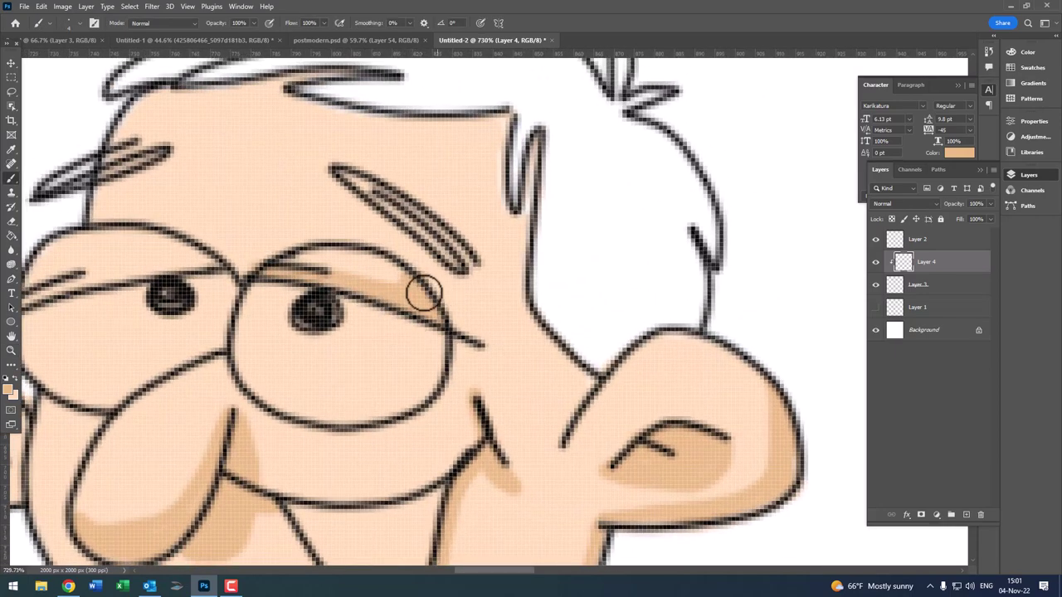
pyautogui.scroll(-2, 344, 291)
pyautogui.scroll(3, 351, 296)
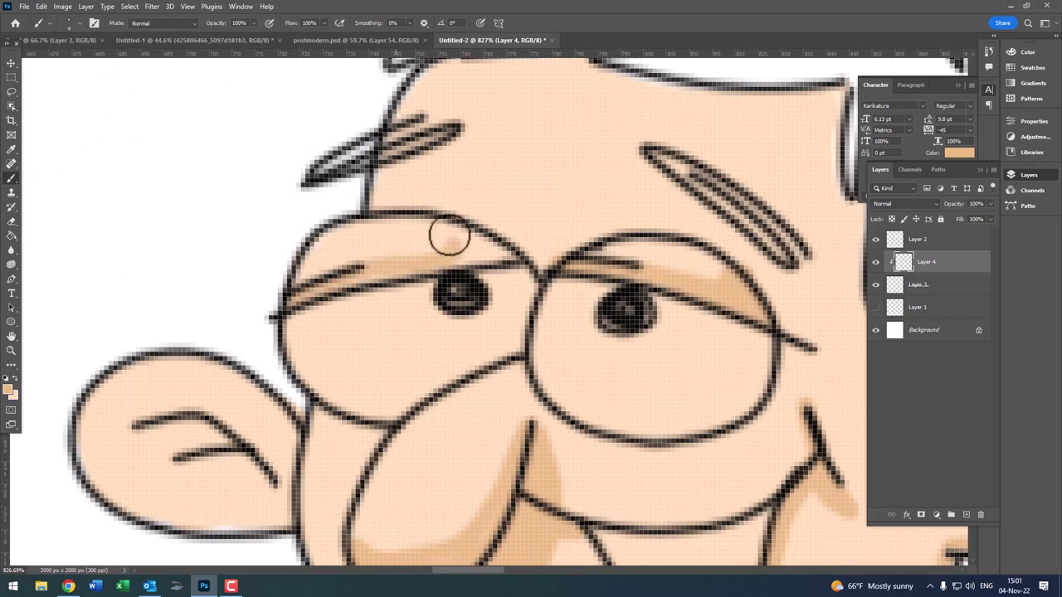
pyautogui.press('z')
pyautogui.scroll(-3, 404, 322)
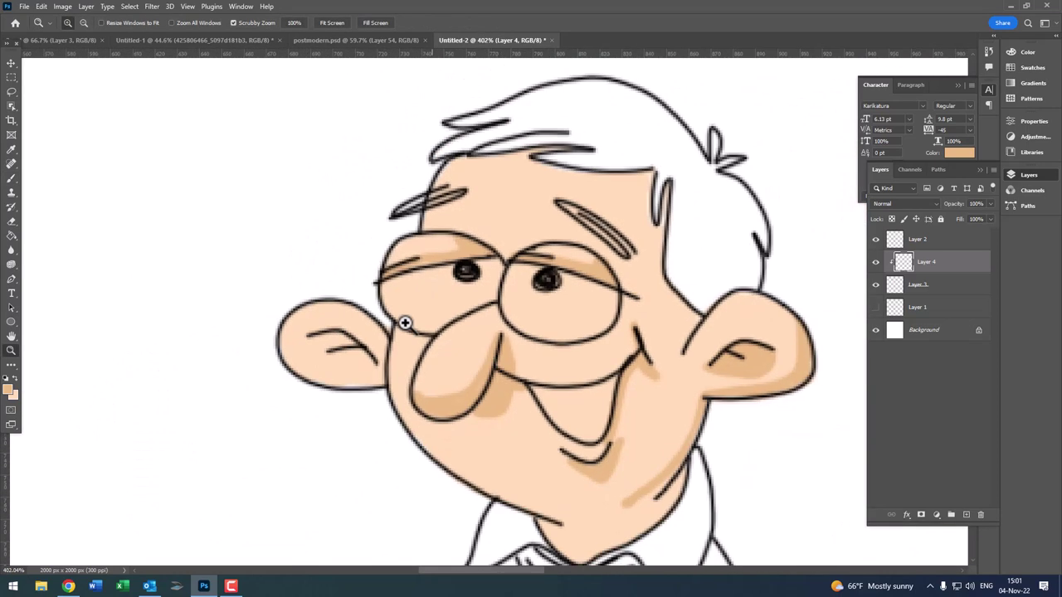
pyautogui.scroll(3, 340, 341)
pyautogui.press('b')
pyautogui.moveTo(356, 332)
pyautogui.mouseDown()
pyautogui.moveTo(407, 396)
pyautogui.moveTo(333, 361)
pyautogui.moveTo(398, 379)
pyautogui.moveTo(372, 420)
pyautogui.moveTo(213, 386)
pyautogui.moveTo(303, 423)
pyautogui.moveTo(422, 415)
pyautogui.moveTo(426, 307)
pyautogui.moveTo(427, 426)
pyautogui.moveTo(342, 431)
pyautogui.mouseUp()
pyautogui.scroll(-3, 531, 374)
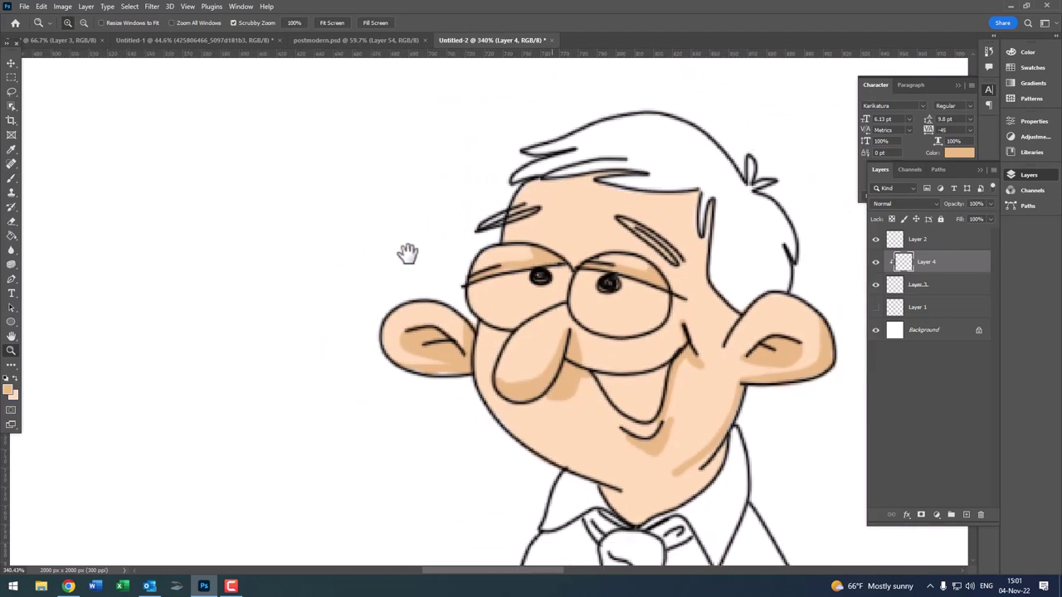
pyautogui.scroll(2, 407, 254)
pyautogui.scroll(1, 542, 178)
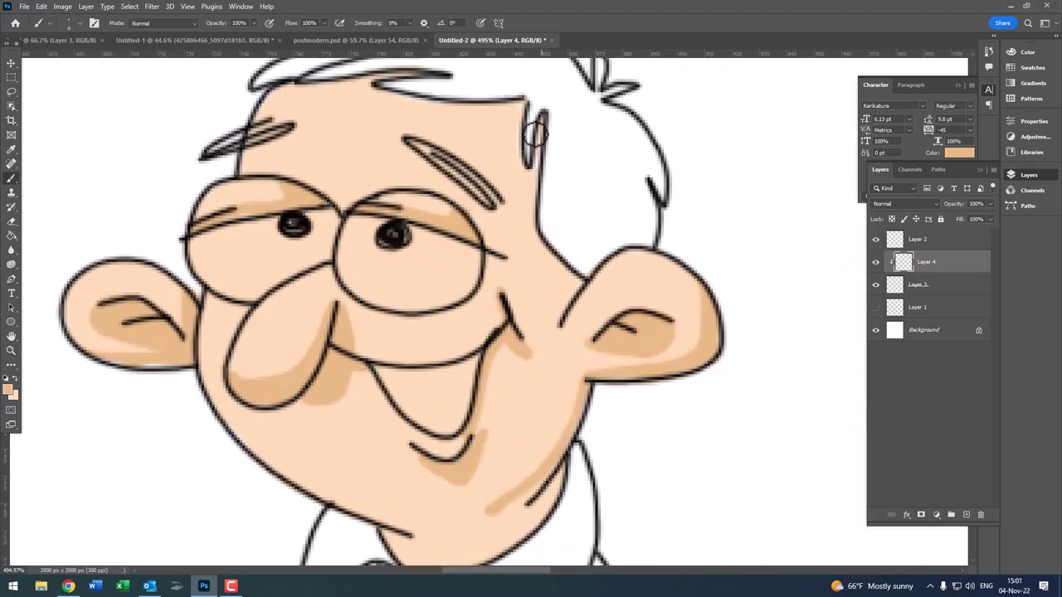
# - On Layer 4, shade the side of the face up toward the temple
pyautogui.click(894, 285)
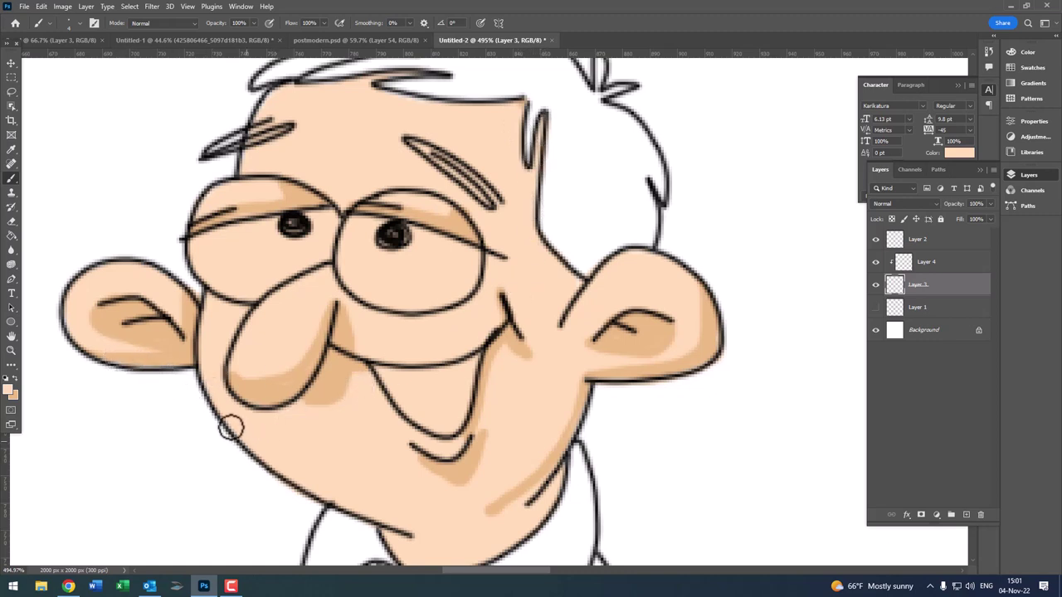
pyautogui.click(927, 261)
pyautogui.scroll(1, 531, 171)
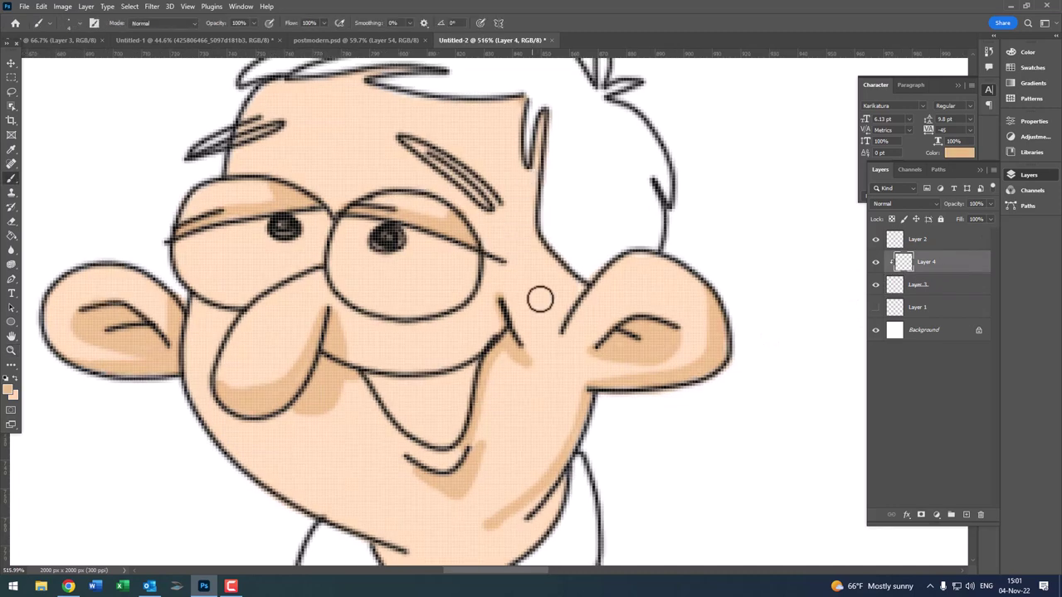
pyautogui.click(910, 286)
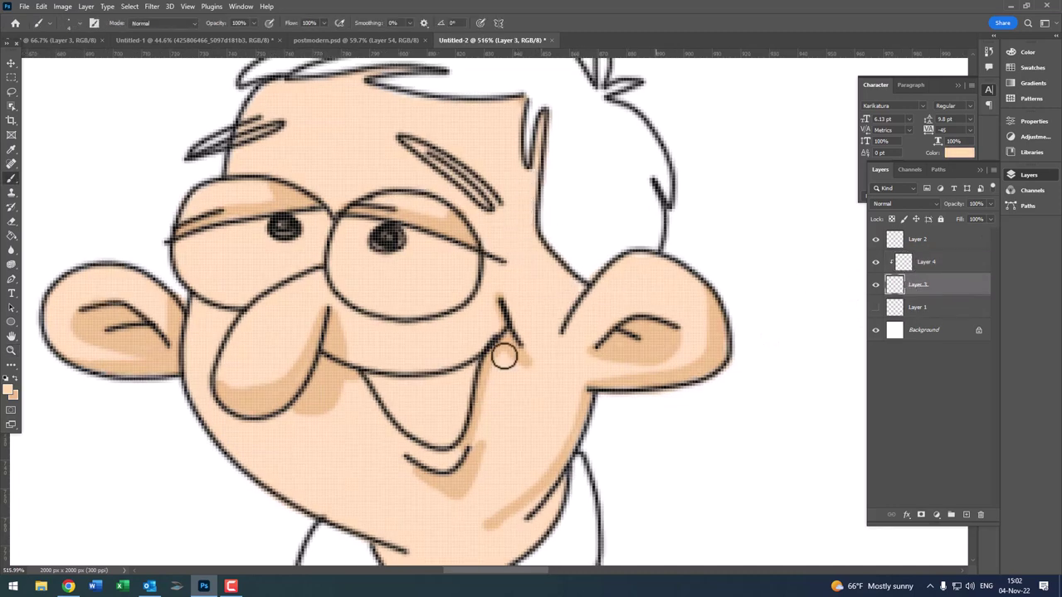
pyautogui.click(903, 261)
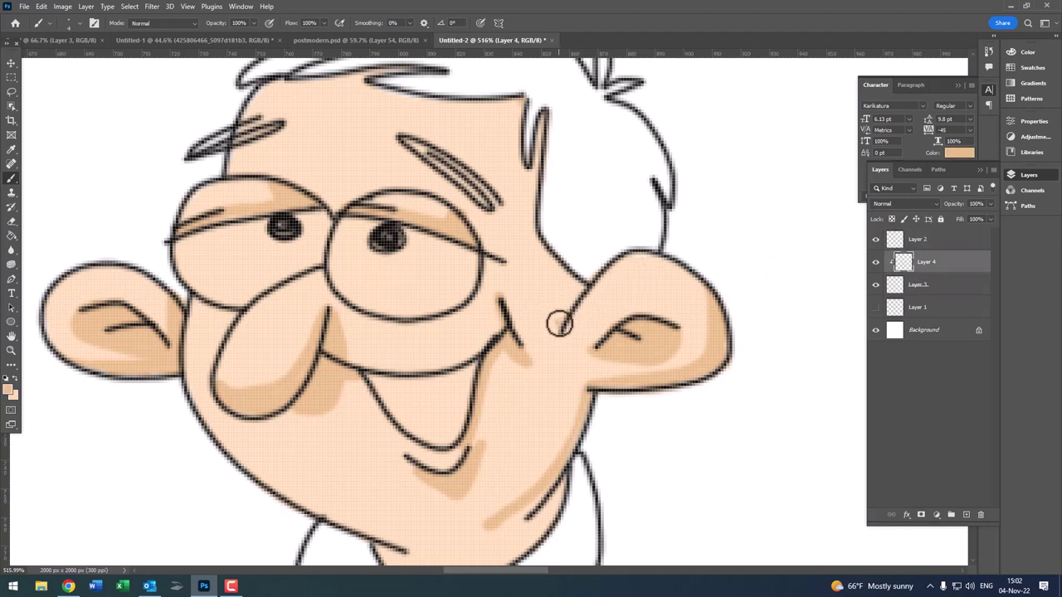
pyautogui.moveTo(559, 324)
pyautogui.mouseDown()
pyautogui.moveTo(526, 241)
pyautogui.moveTo(512, 158)
pyautogui.mouseUp()
pyautogui.moveTo(535, 216); pyautogui.dragTo(519, 162)
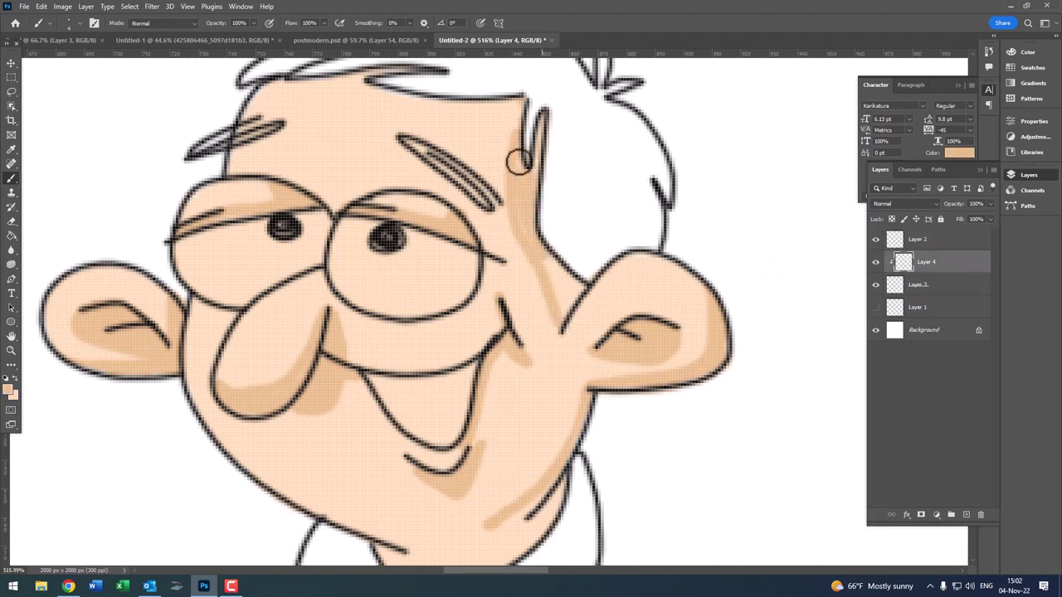
pyautogui.moveTo(553, 268); pyautogui.dragTo(554, 295)
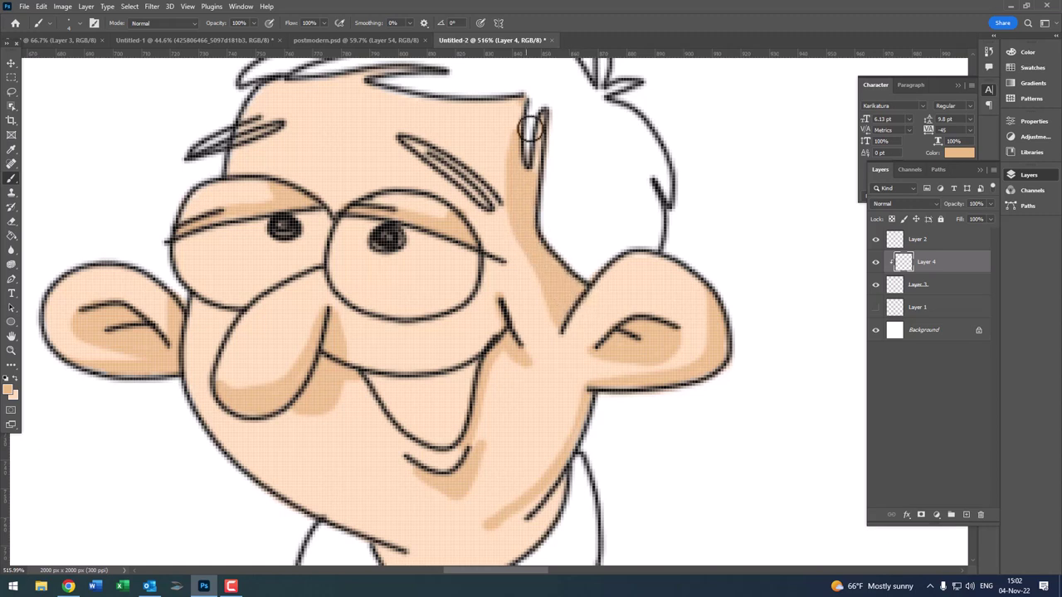
# - Shade the forehead under the hairline and beneath the eyebrow
pyautogui.moveTo(531, 128)
pyautogui.mouseDown()
pyautogui.moveTo(561, 208)
pyautogui.moveTo(422, 195)
pyautogui.moveTo(503, 207)
pyautogui.mouseUp()
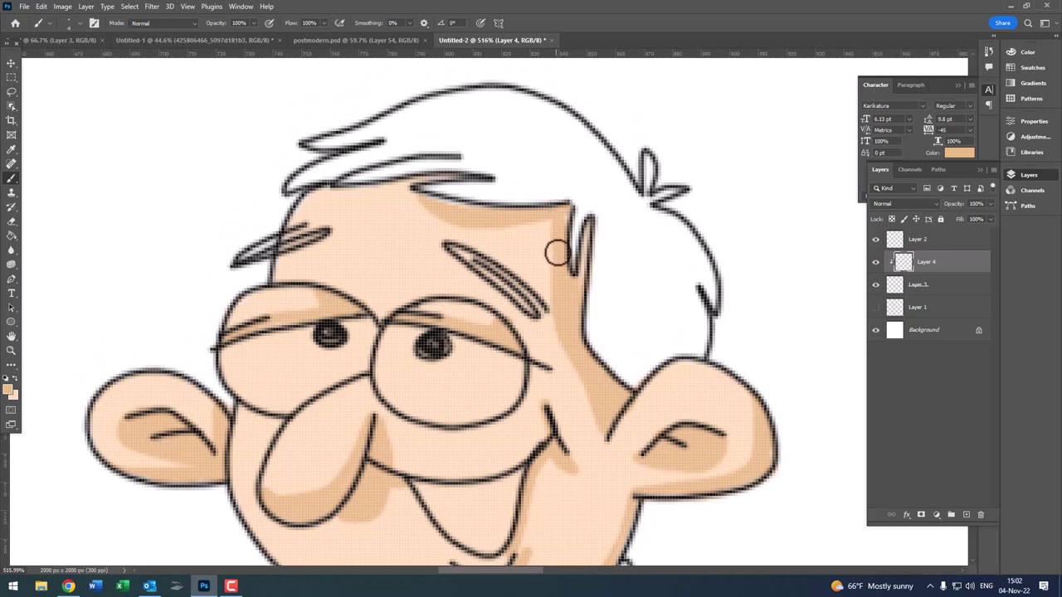
pyautogui.moveTo(423, 188)
pyautogui.mouseDown()
pyautogui.moveTo(355, 201)
pyautogui.moveTo(479, 170)
pyautogui.mouseUp()
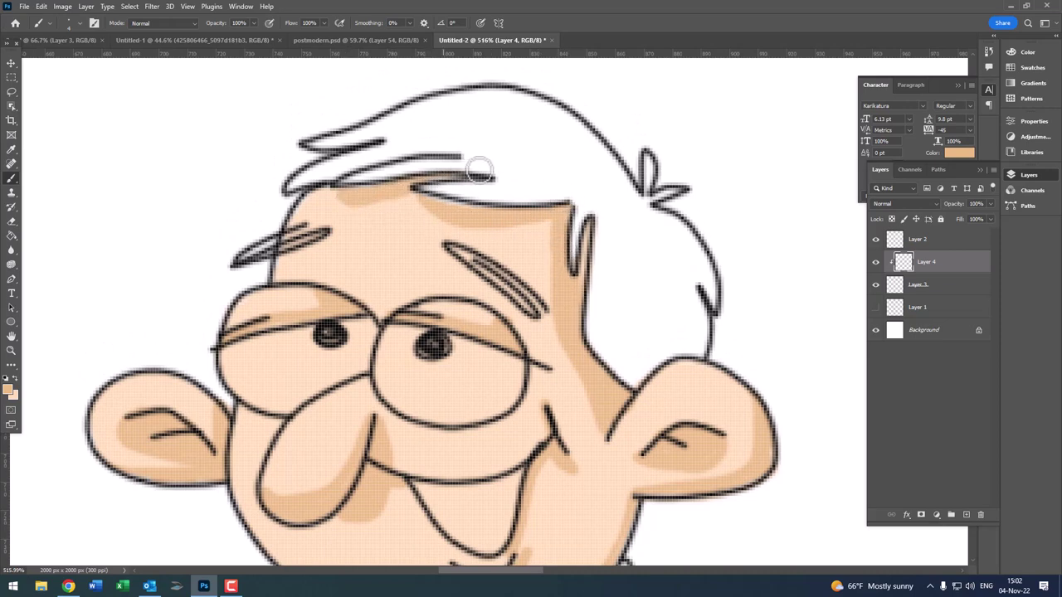
pyautogui.scroll(-5, 324, 197)
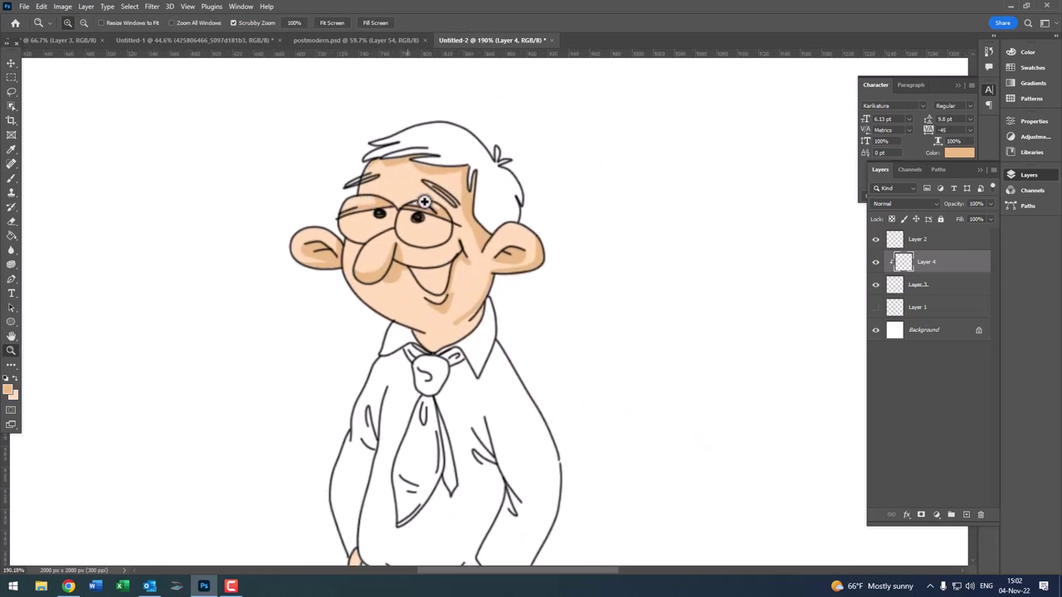
pyautogui.scroll(6, 414, 157)
pyautogui.moveTo(414, 157); pyautogui.dragTo(435, 189)
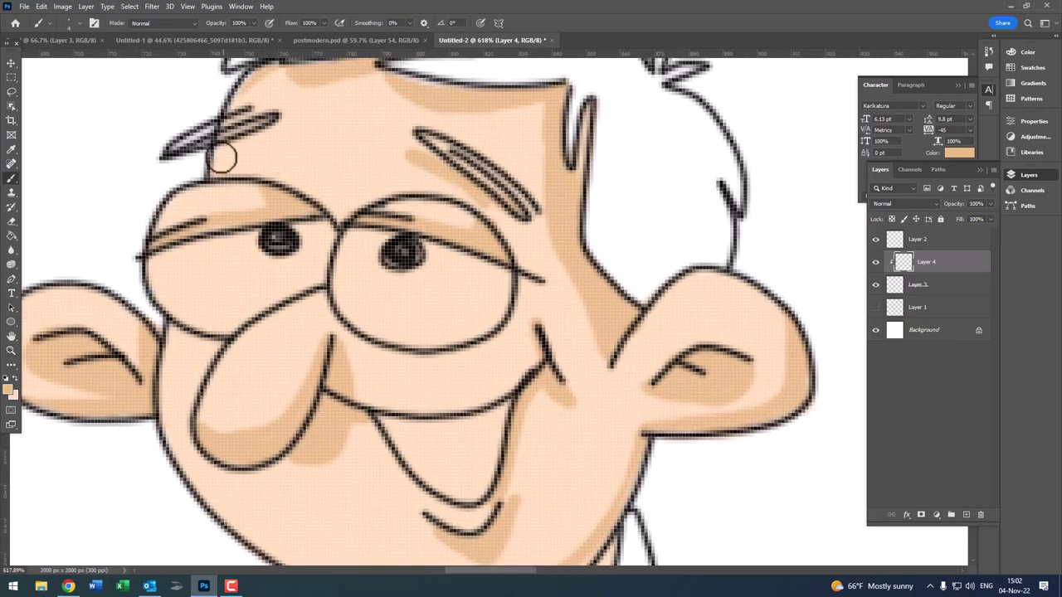
pyautogui.scroll(-5, 236, 133)
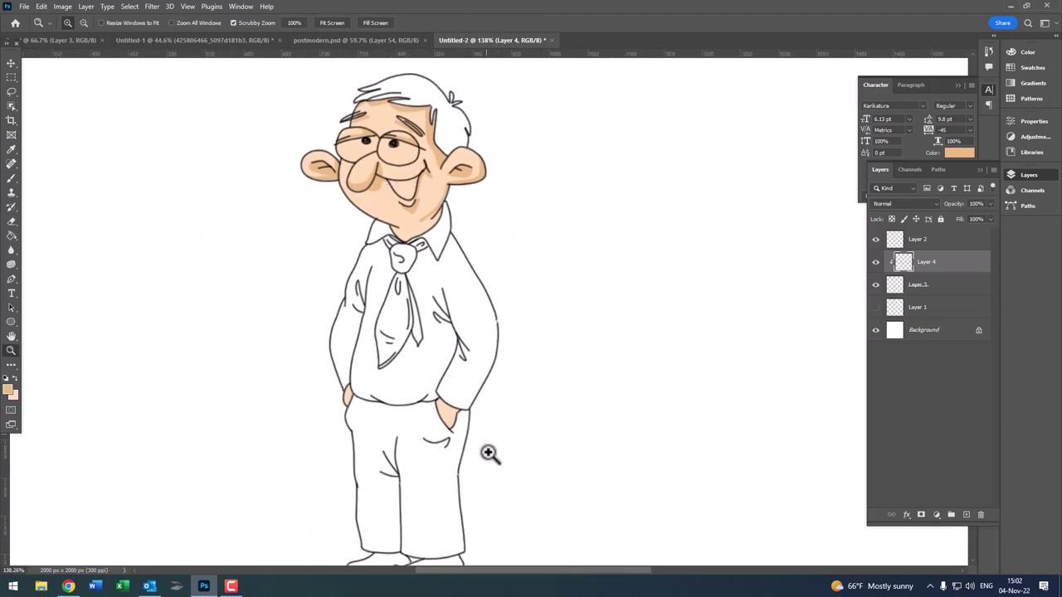
pyautogui.scroll(5, 489, 453)
pyautogui.scroll(1, 474, 455)
pyautogui.scroll(-2, 379, 446)
# - Add darker tan shading to the pocketed hands
pyautogui.press('b')
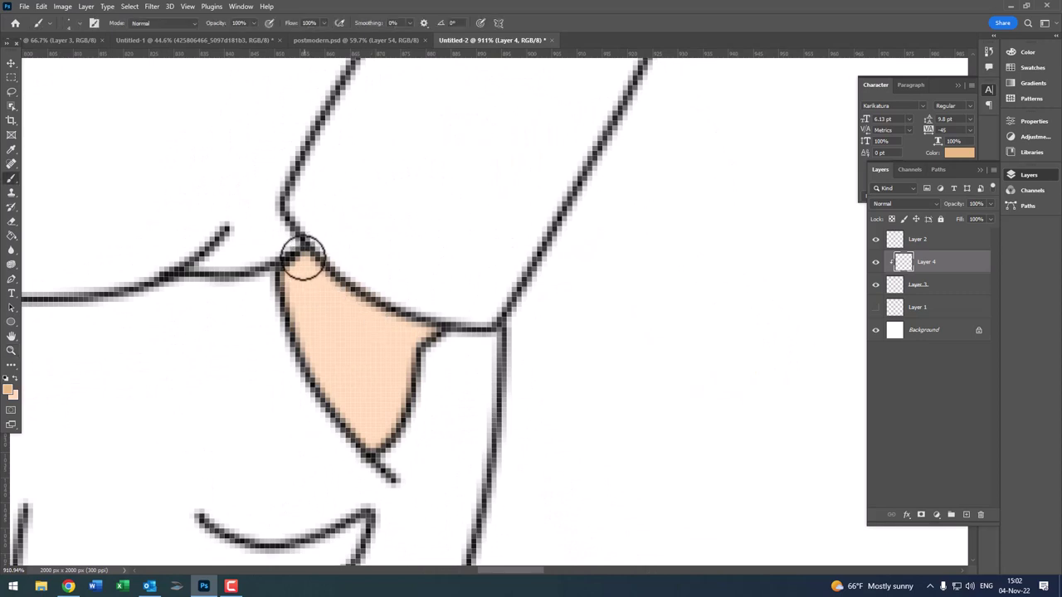
pyautogui.moveTo(303, 257)
pyautogui.mouseDown()
pyautogui.moveTo(379, 367)
pyautogui.moveTo(393, 368)
pyautogui.moveTo(368, 440)
pyautogui.moveTo(341, 285)
pyautogui.moveTo(296, 268)
pyautogui.moveTo(328, 284)
pyautogui.mouseUp()
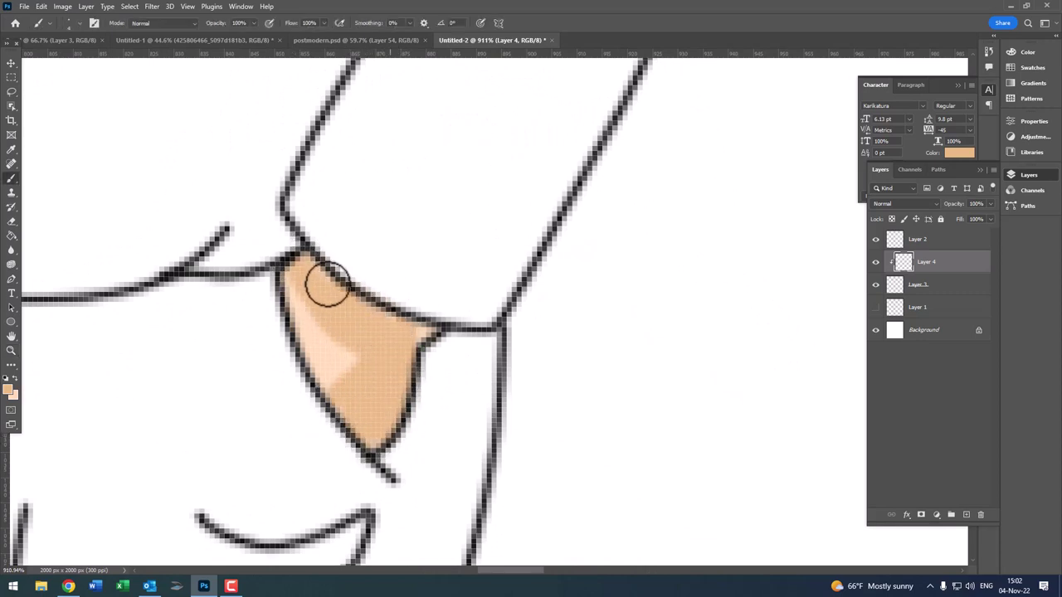
pyautogui.press('z')
pyautogui.scroll(-5, 432, 339)
pyautogui.scroll(3, 553, 351)
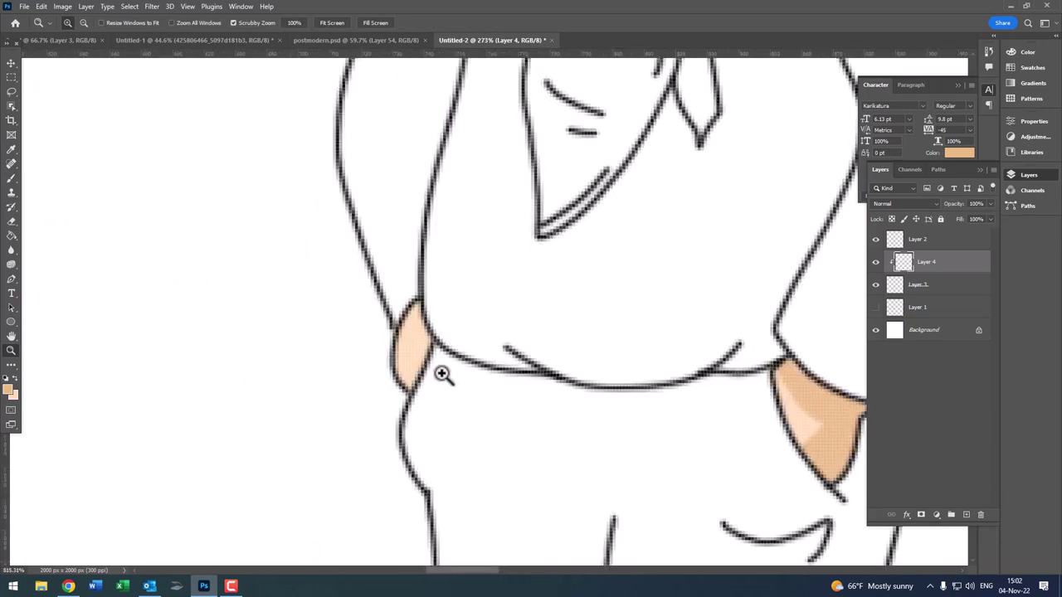
pyautogui.scroll(4, 441, 374)
pyautogui.press('b')
pyautogui.moveTo(474, 308); pyautogui.dragTo(470, 301)
pyautogui.scroll(-4, 352, 382)
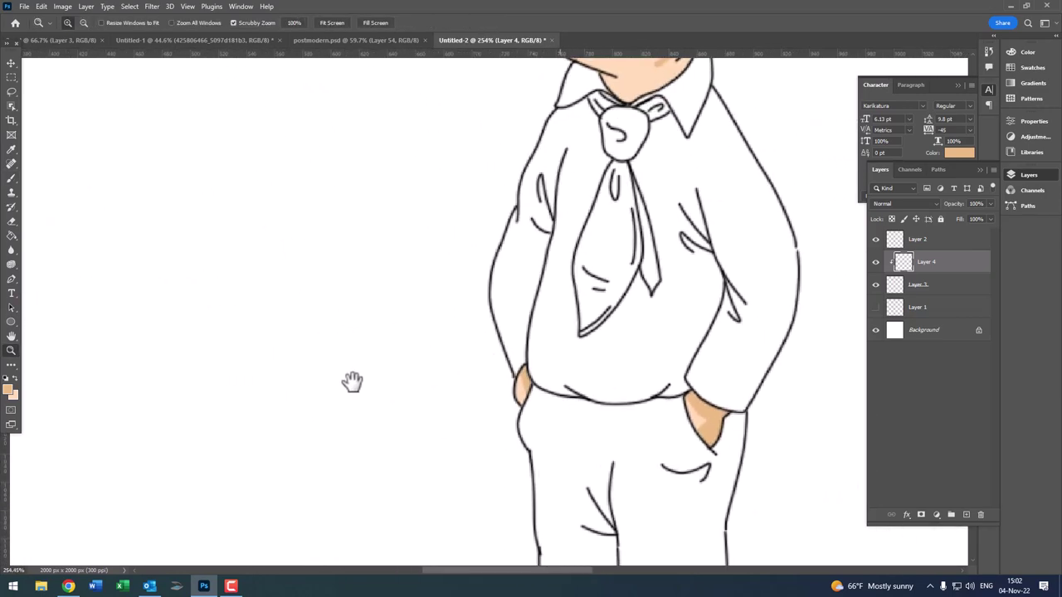
pyautogui.scroll(3, 351, 382)
pyautogui.hscroll(2, 352, 381)
pyautogui.scroll(3, 448, 402)
pyautogui.scroll(2, 380, 331)
# - Brush darker shading along the chin and jaw toward the collar, then zoom out
pyautogui.press('b')
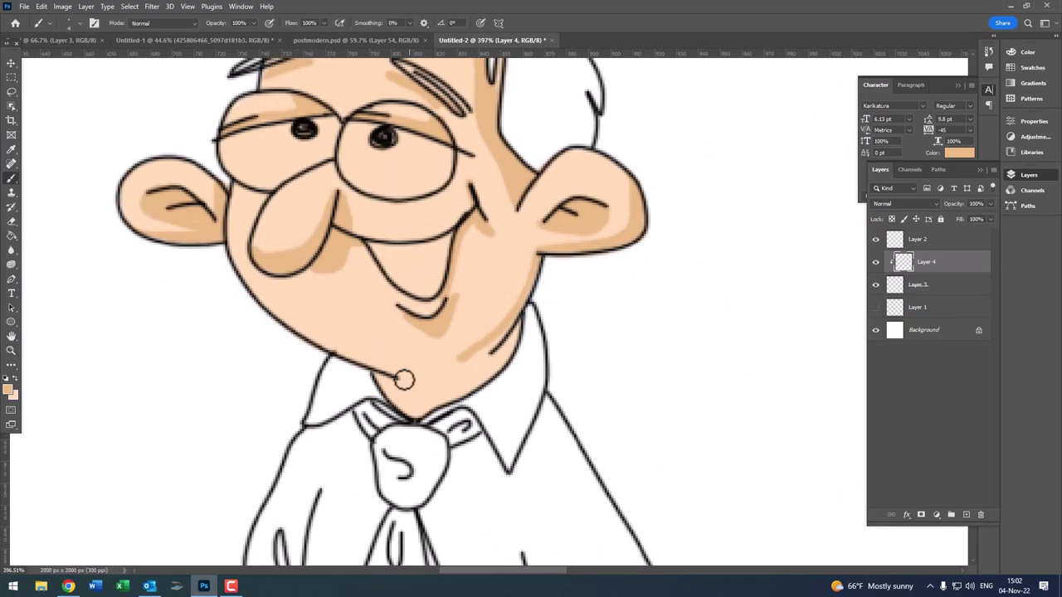
pyautogui.scroll(3, 453, 396)
pyautogui.moveTo(489, 318)
pyautogui.mouseDown()
pyautogui.moveTo(517, 317)
pyautogui.moveTo(509, 383)
pyautogui.moveTo(557, 284)
pyautogui.moveTo(600, 280)
pyautogui.mouseUp()
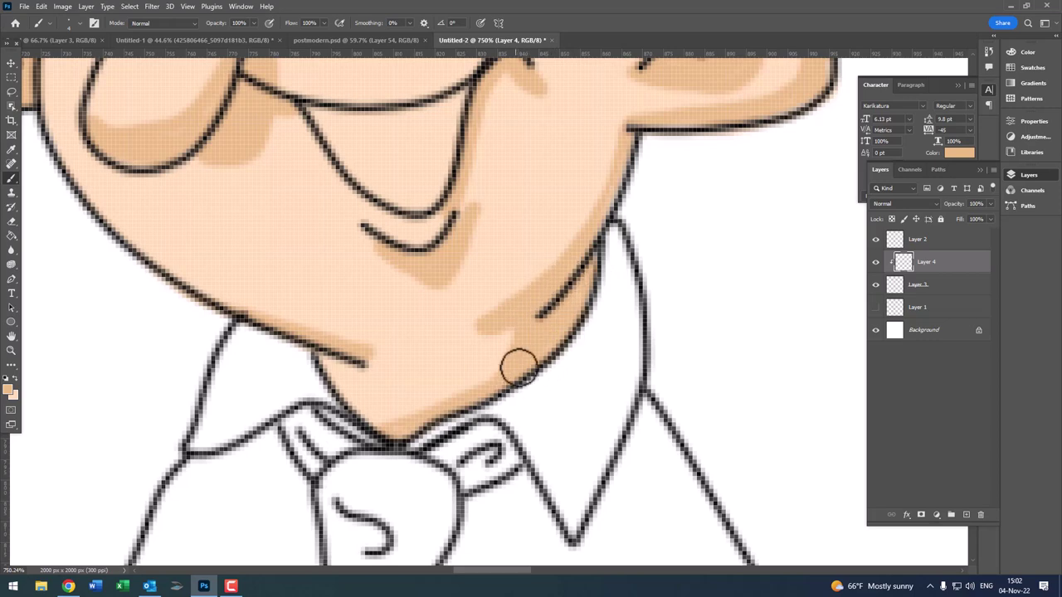
pyautogui.moveTo(489, 384); pyautogui.dragTo(332, 401)
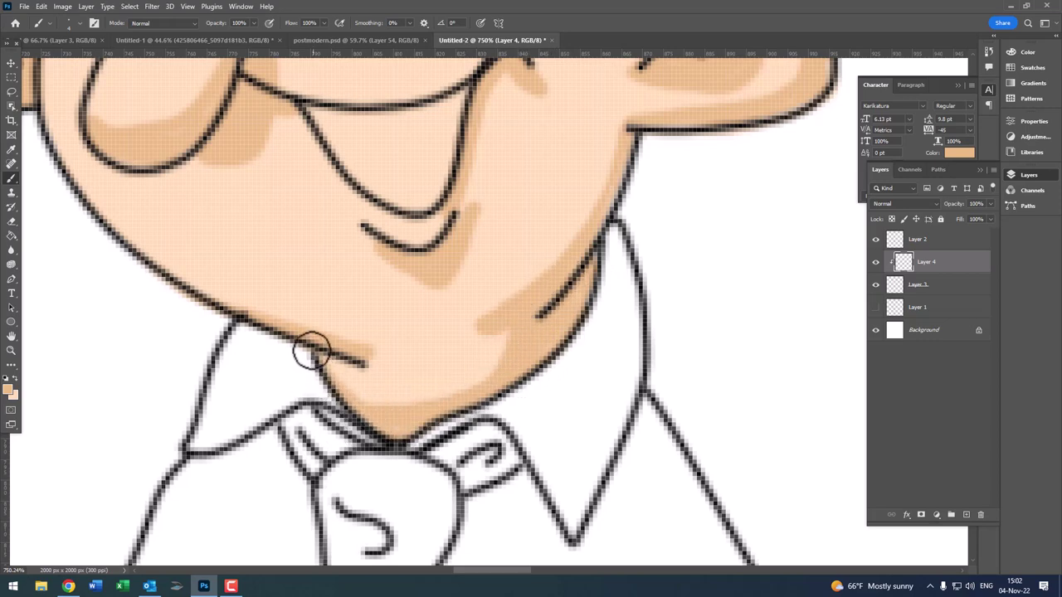
pyautogui.press('z')
pyautogui.moveTo(509, 422)
pyautogui.mouseDown()
pyautogui.moveTo(443, 418)
pyautogui.moveTo(573, 438)
pyautogui.moveTo(612, 462)
pyautogui.mouseUp()
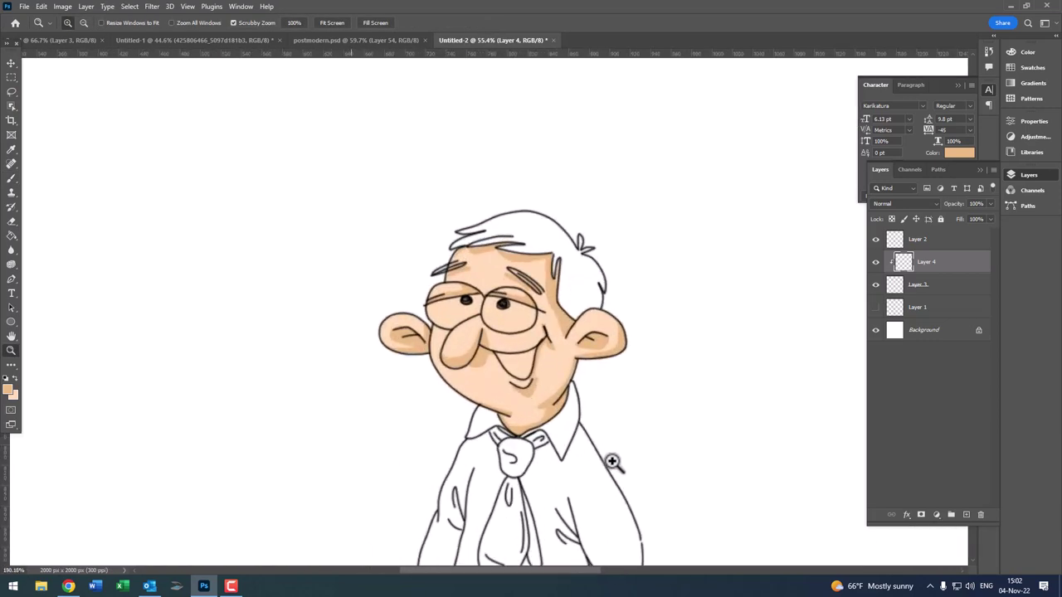
# - Pick a darker orange foreground colour and add a new Layer 5 above Layer 4
pyautogui.click(10, 390)
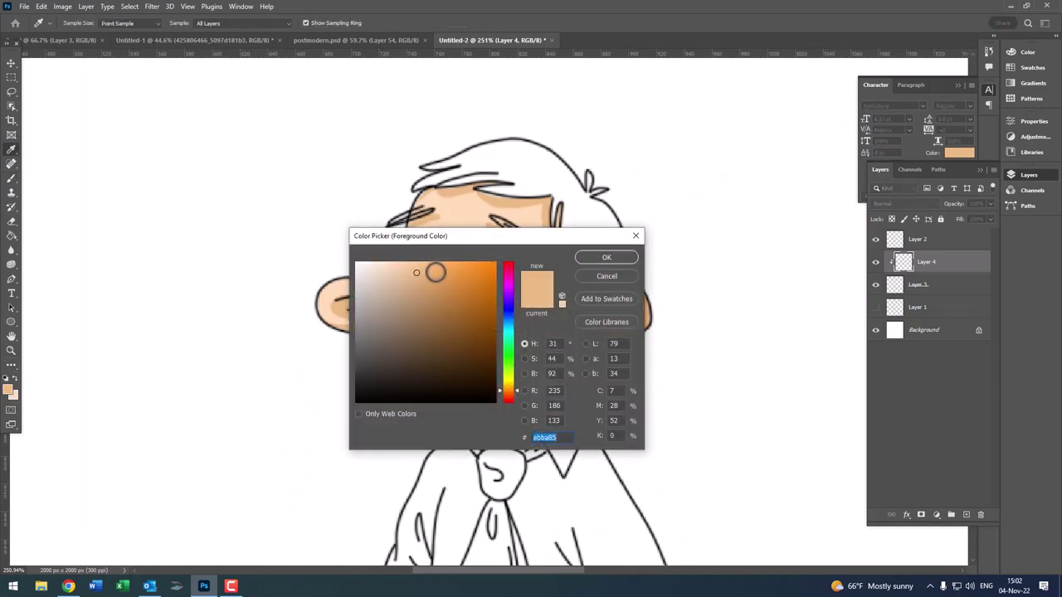
pyautogui.click(610, 262)
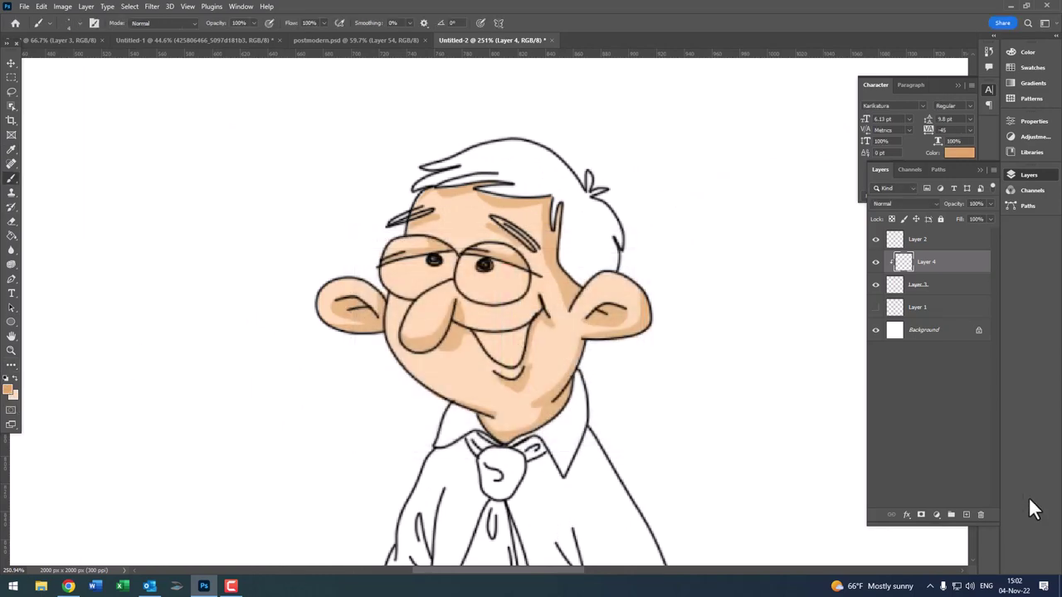
pyautogui.click(966, 515)
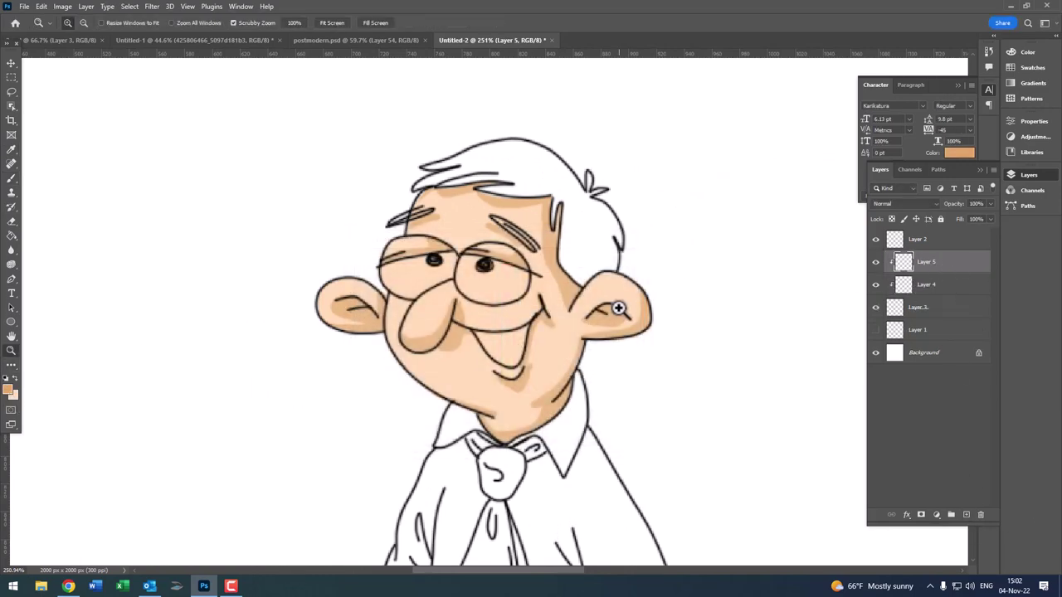
pyautogui.scroll(5, 624, 311)
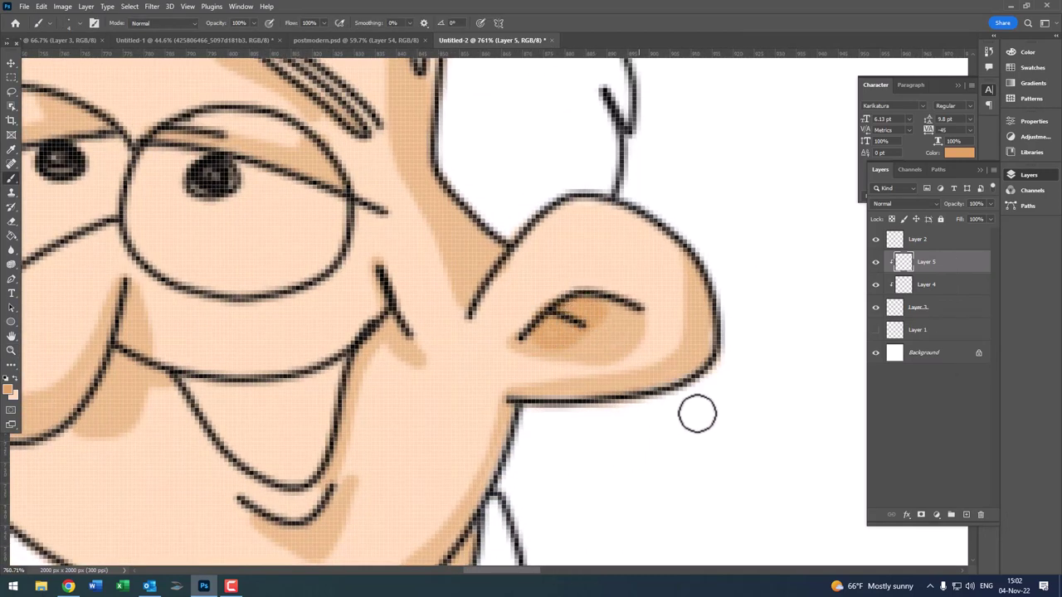
# - Brush darker orange shading along the lower cheek curve on Layer 5
pyautogui.press('z')
pyautogui.scroll(-2, 637, 340)
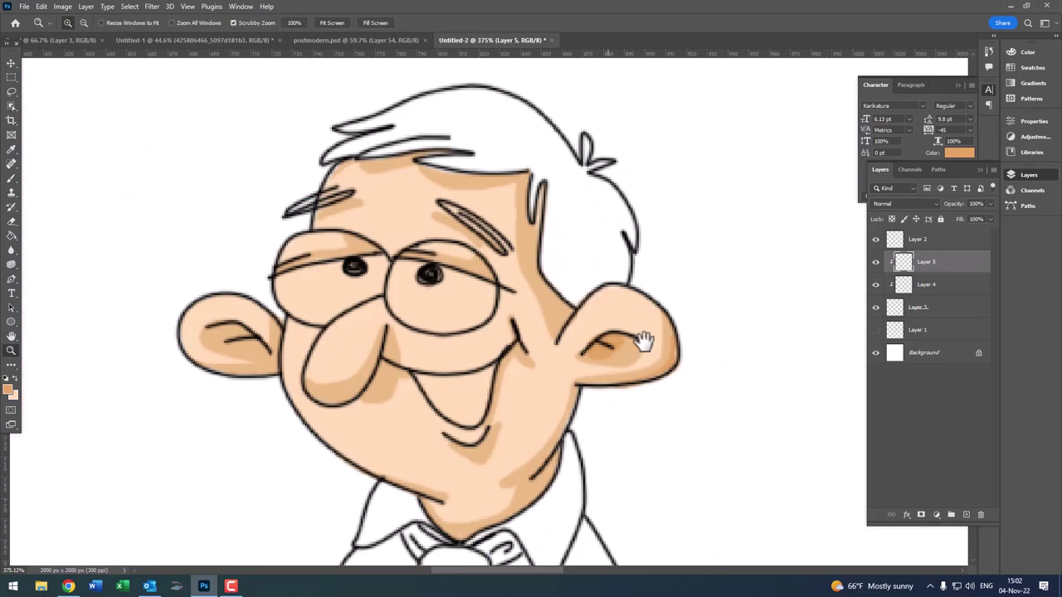
pyautogui.scroll(-2, 637, 340)
pyautogui.scroll(1, 637, 340)
pyautogui.press('b')
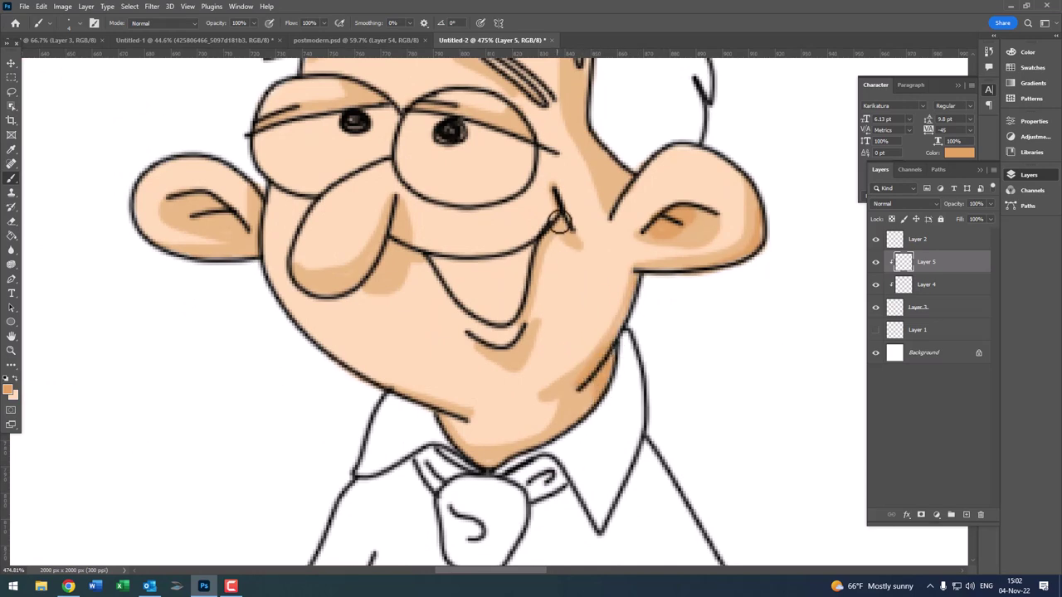
pyautogui.scroll(2, 415, 268)
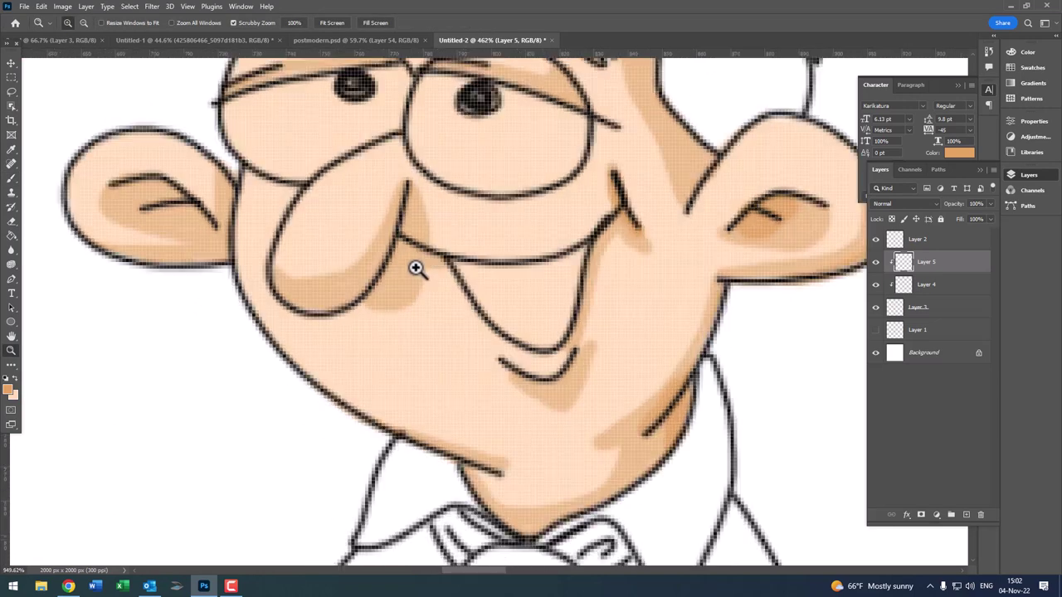
pyautogui.scroll(1, 419, 249)
pyautogui.moveTo(391, 225)
pyautogui.mouseDown()
pyautogui.moveTo(266, 313)
pyautogui.moveTo(382, 287)
pyautogui.mouseUp()
pyautogui.scroll(-6, 365, 294)
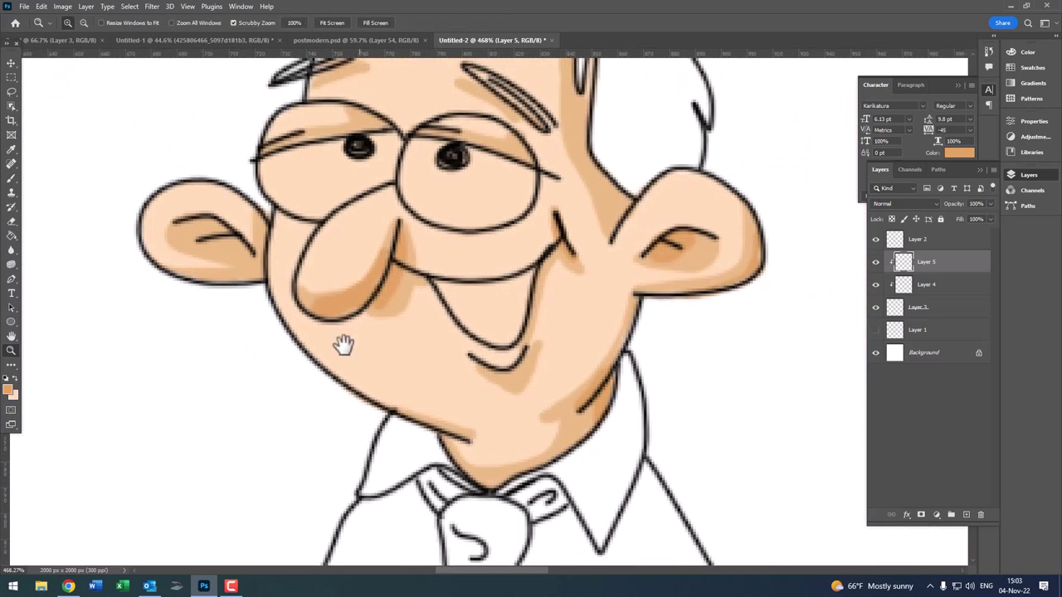
pyautogui.scroll(6, 497, 245)
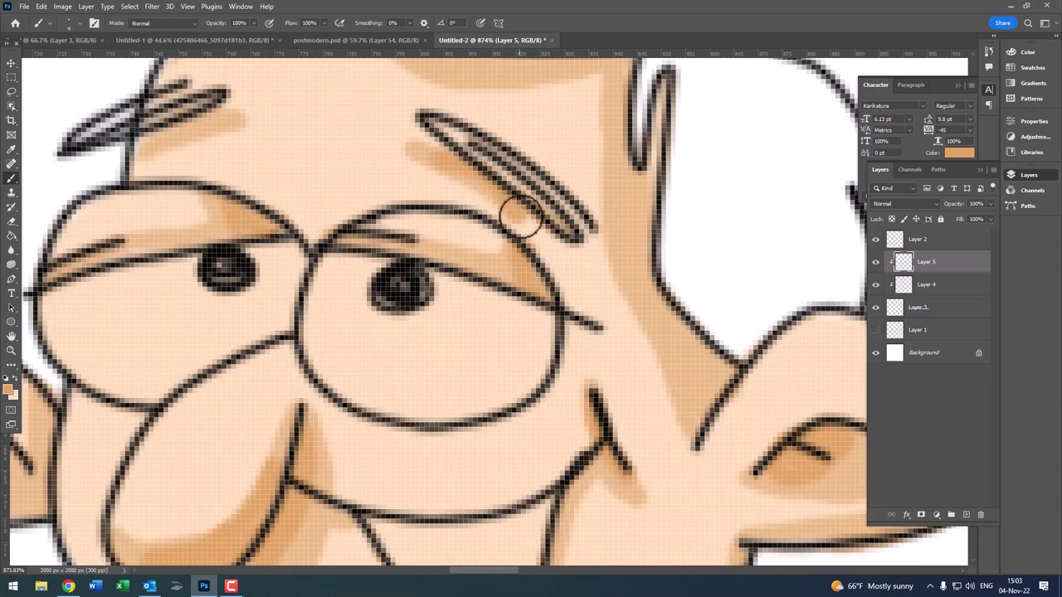
pyautogui.scroll(-5, 498, 207)
pyautogui.scroll(5, 489, 199)
# - Add a darker orange shading stroke inside the left ear
pyautogui.moveTo(451, 219); pyautogui.dragTo(425, 204)
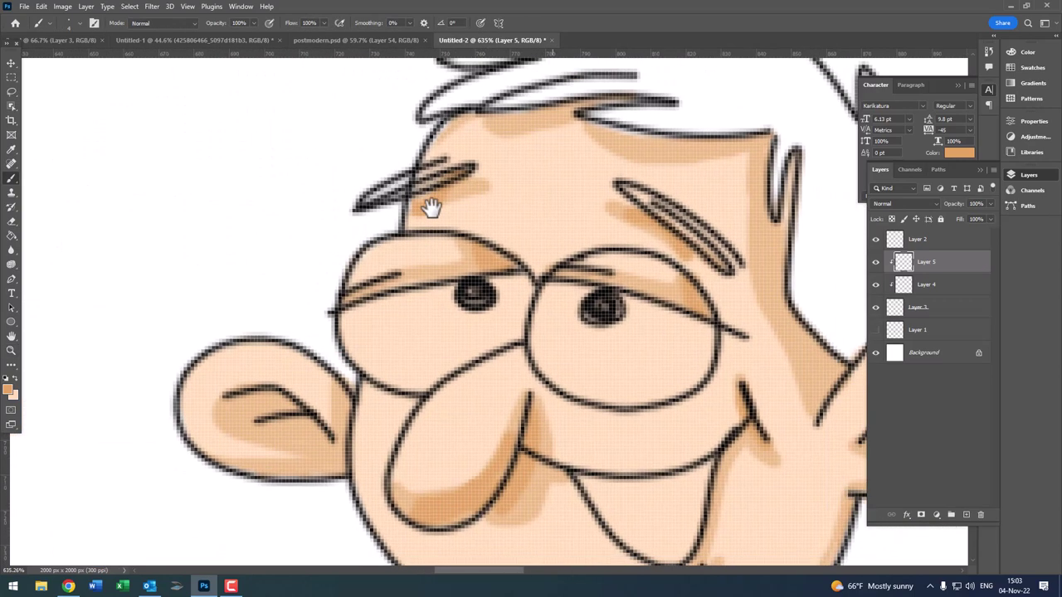
pyautogui.scroll(-5, 473, 166)
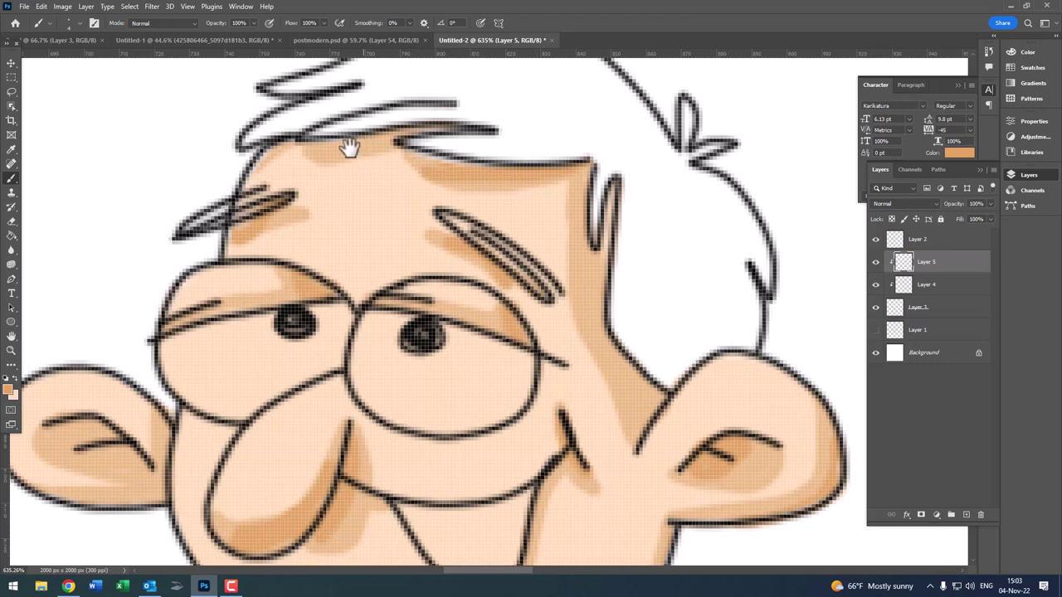
pyautogui.scroll(5, 348, 147)
pyautogui.moveTo(599, 209); pyautogui.dragTo(534, 213)
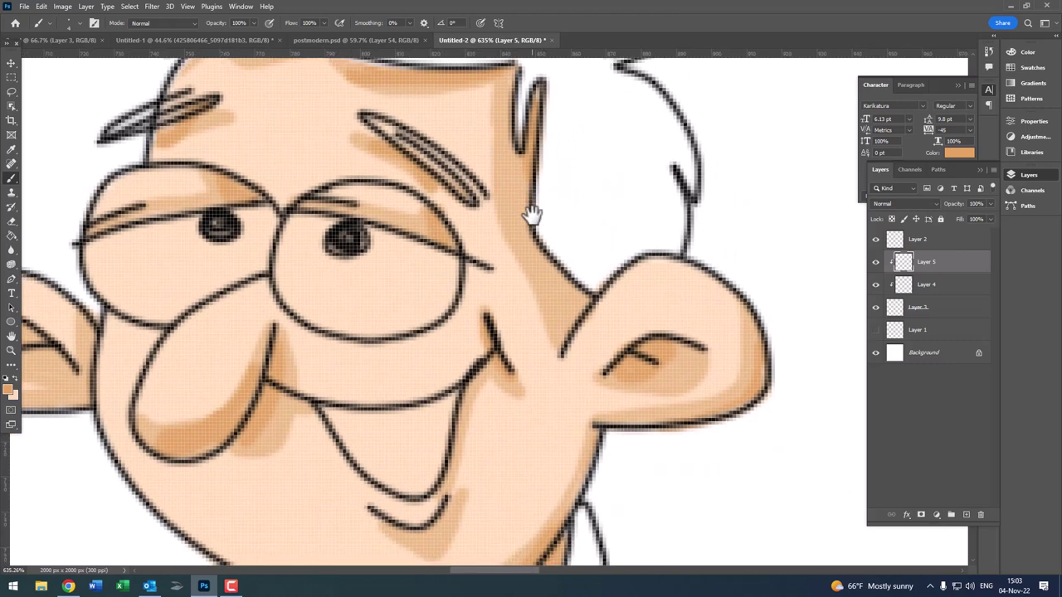
pyautogui.scroll(-5, 573, 301)
pyautogui.scroll(1, 465, 390)
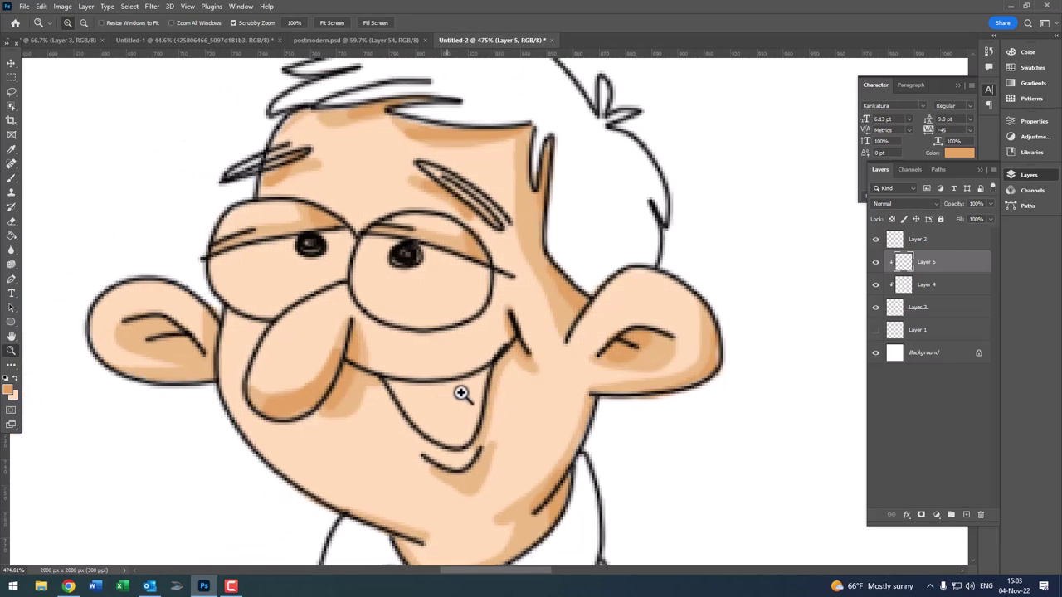
pyautogui.scroll(2, 498, 356)
pyautogui.scroll(-5, 580, 340)
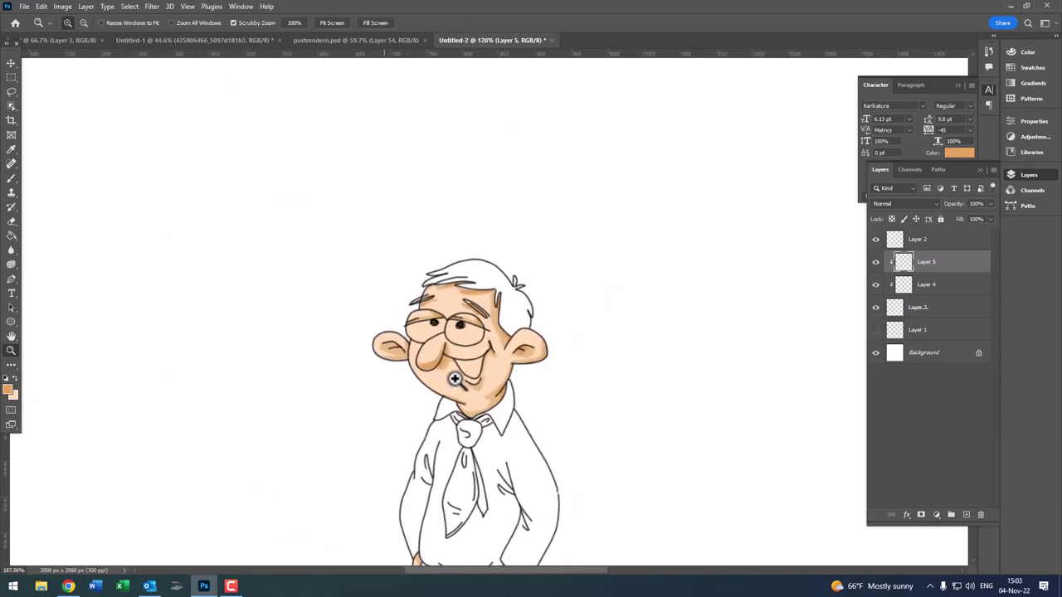
pyautogui.scroll(5, 294, 324)
pyautogui.press('b')
pyautogui.moveTo(288, 317); pyautogui.dragTo(323, 317)
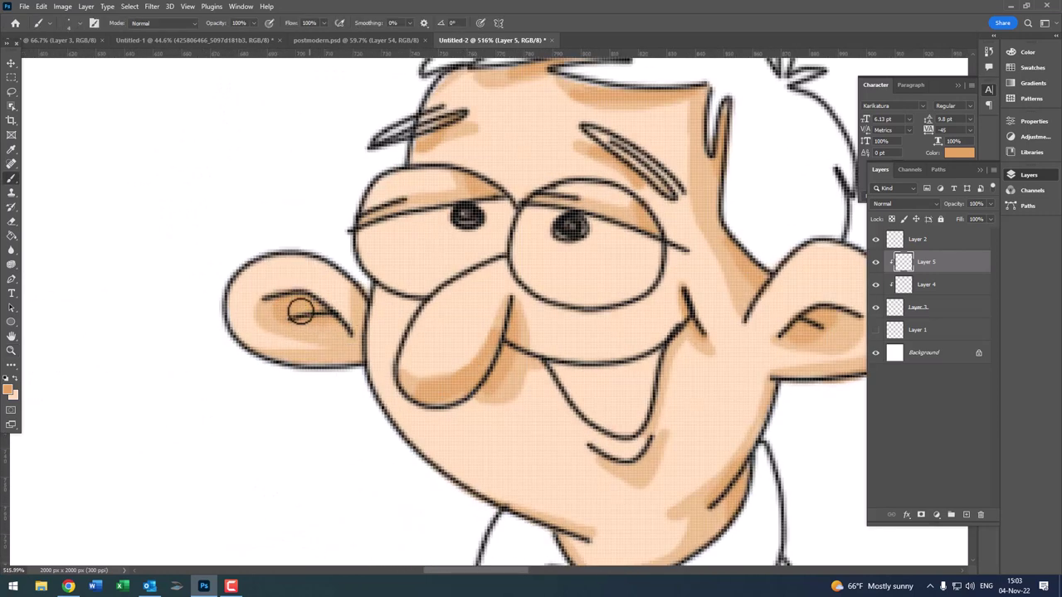
pyautogui.press('z')
pyautogui.scroll(-3, 321, 337)
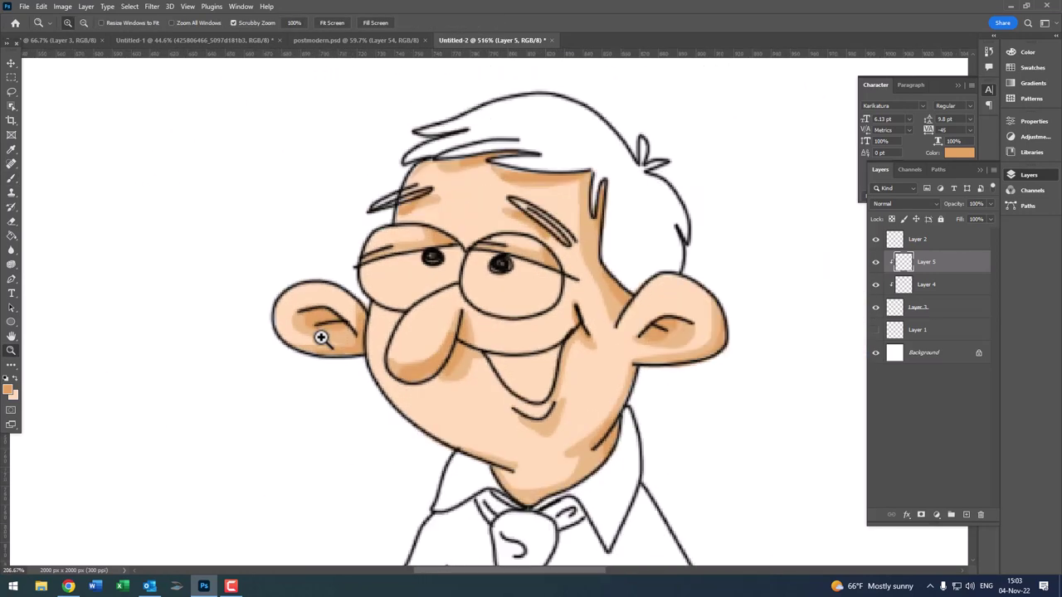
pyautogui.scroll(-3, 415, 415)
pyautogui.scroll(5, 564, 542)
# - Add a new empty Layer 6 directly above Layer 5
pyautogui.scroll(1, 564, 542)
pyautogui.press('b')
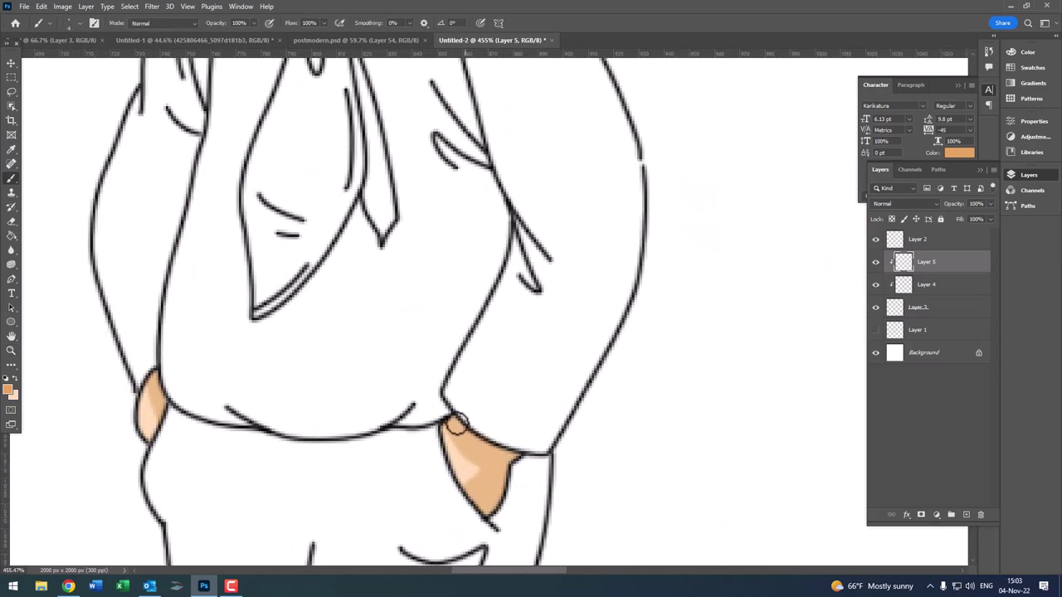
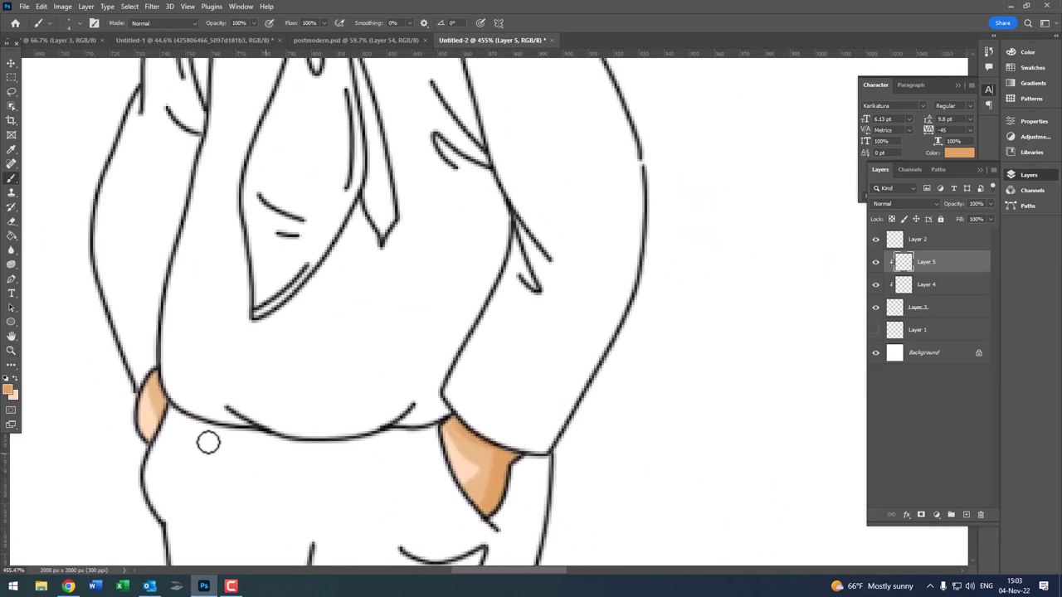
# - Add a new empty Layer 6 directly above Layer 5
pyautogui.press('z')
pyautogui.scroll(-3, 214, 384)
pyautogui.scroll(5, 301, 505)
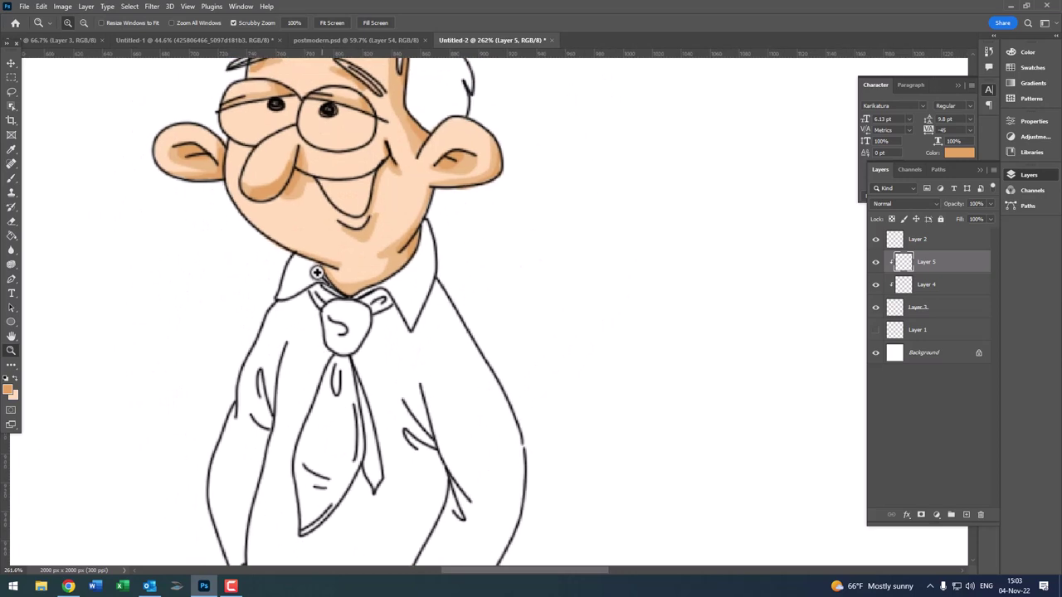
pyautogui.scroll(2, 292, 300)
pyautogui.scroll(-1, 292, 300)
pyautogui.press('b')
pyautogui.scroll(2, 282, 207)
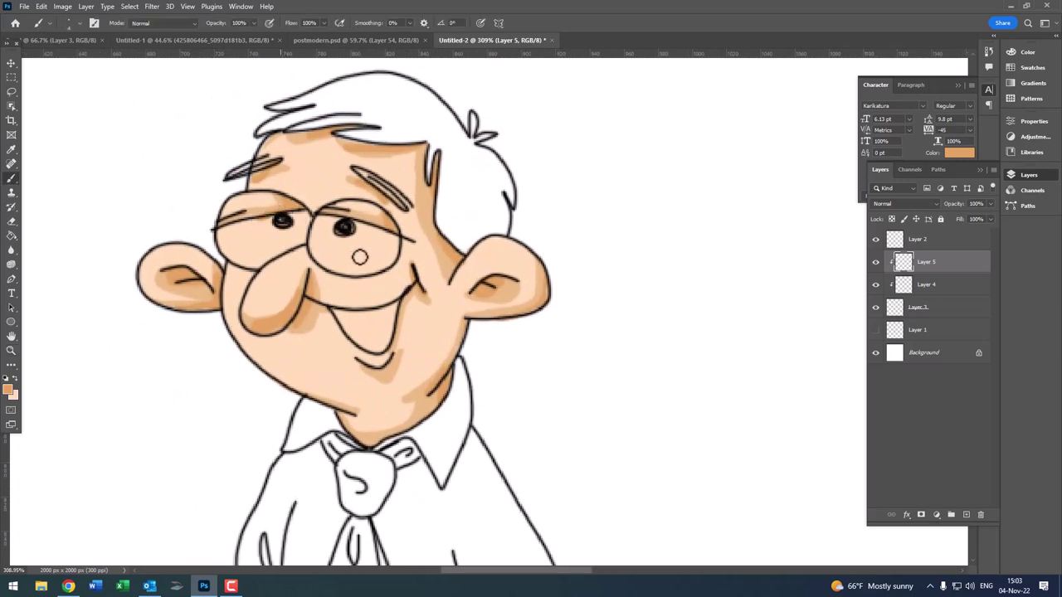
pyautogui.click(966, 515)
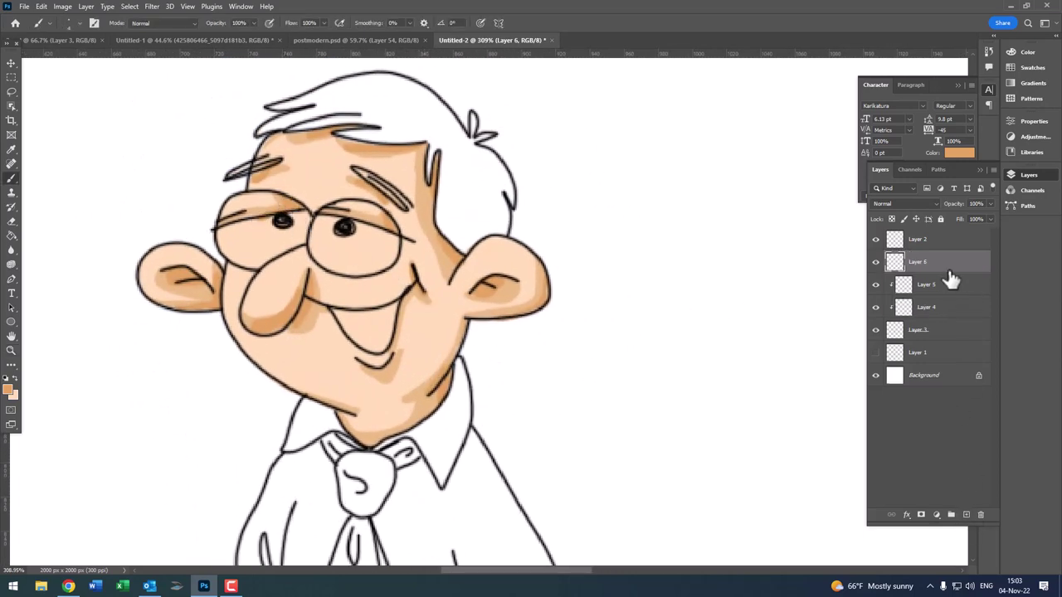
# - Clip Layer 6 to Layer 5 as a clipping mask, then select the Eyedropper
pyautogui.scroll(-2, 945, 270)
pyautogui.keyDown('alt'); pyautogui.click(945, 273); pyautogui.keyUp('alt')
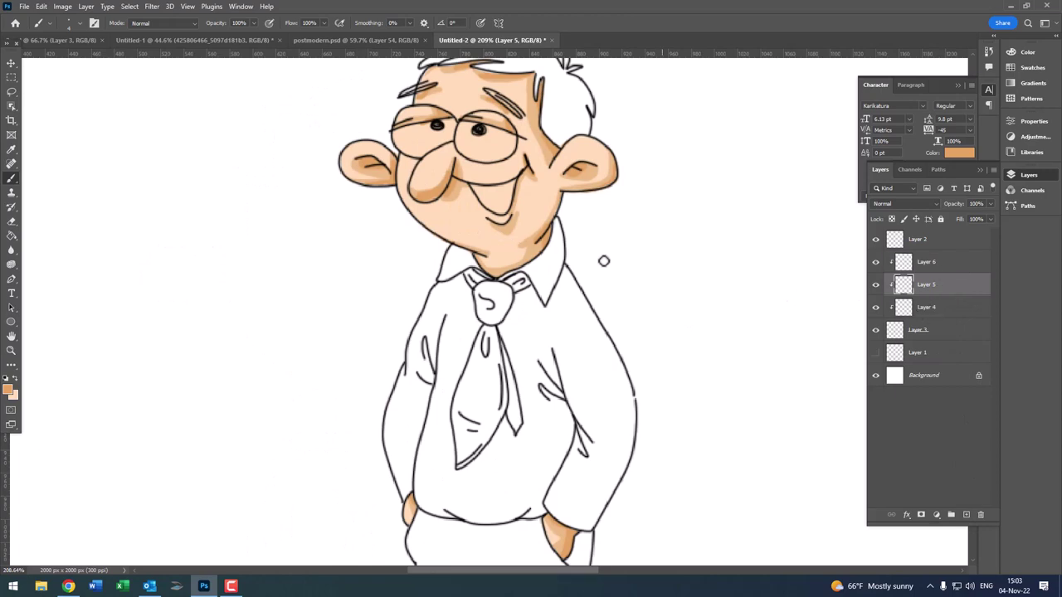
pyautogui.scroll(1, 604, 261)
pyautogui.scroll(1, 462, 344)
pyautogui.scroll(1, 492, 369)
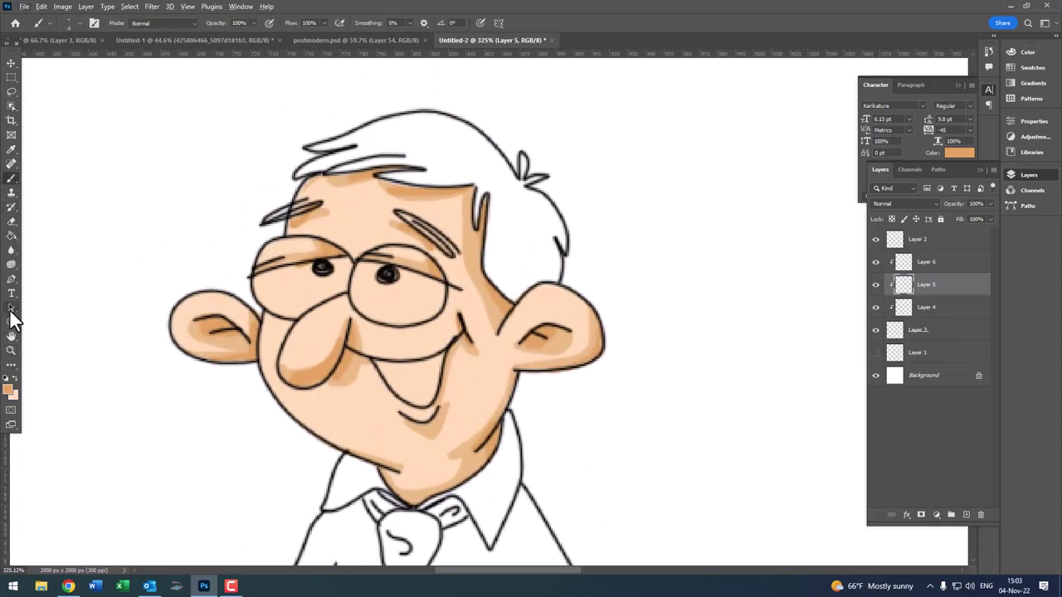
pyautogui.click(13, 150)
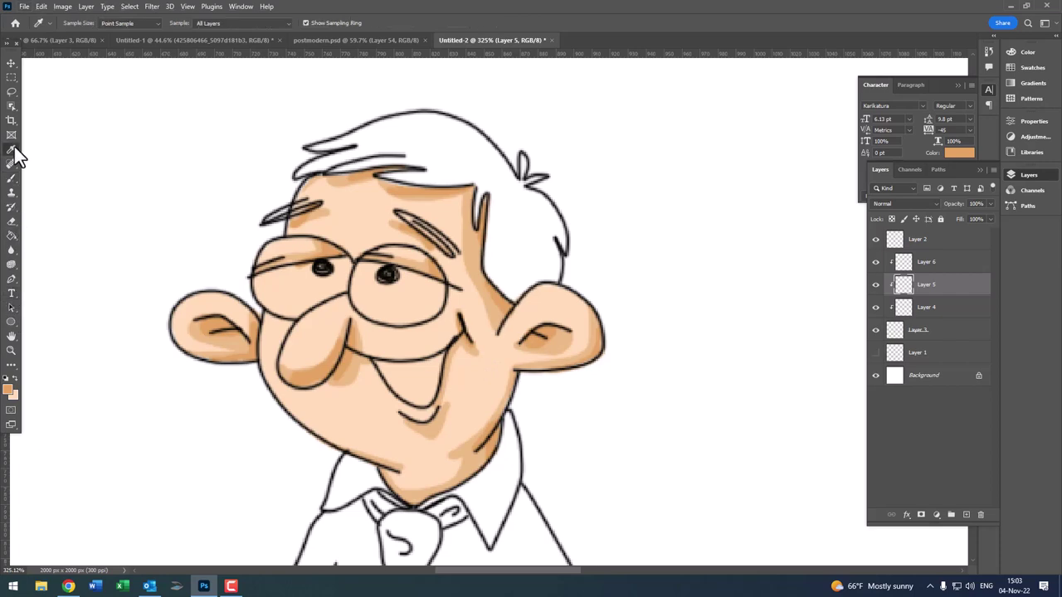
# - Sample the cheek's skin tone and lighten it to a pale peach highlight colour
pyautogui.click(286, 244)
pyautogui.click(10, 396)
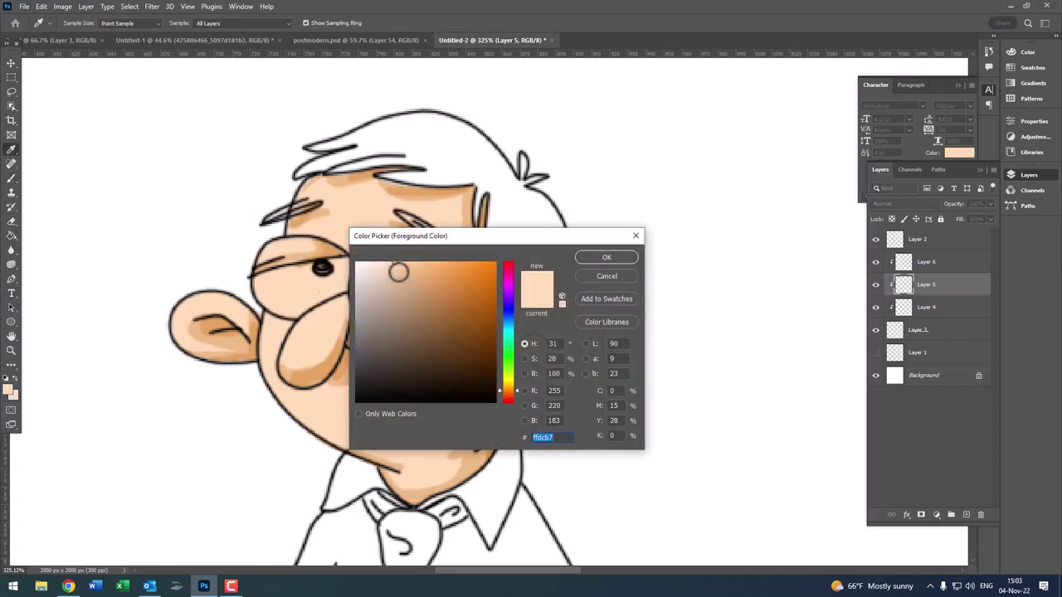
pyautogui.click(629, 261)
pyautogui.scroll(3, 470, 304)
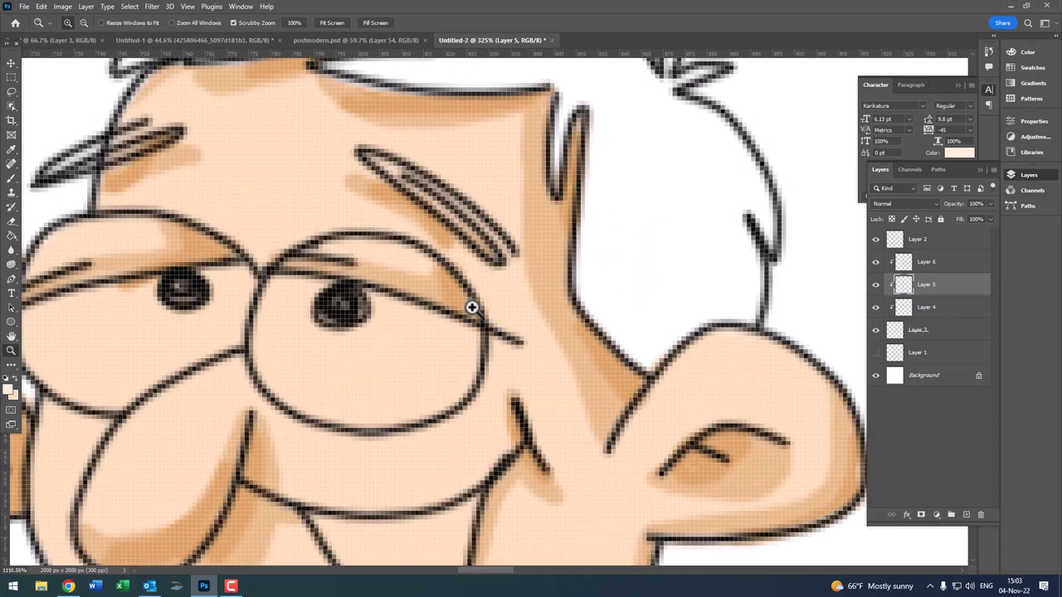
pyautogui.scroll(3, 334, 237)
pyautogui.press('b')
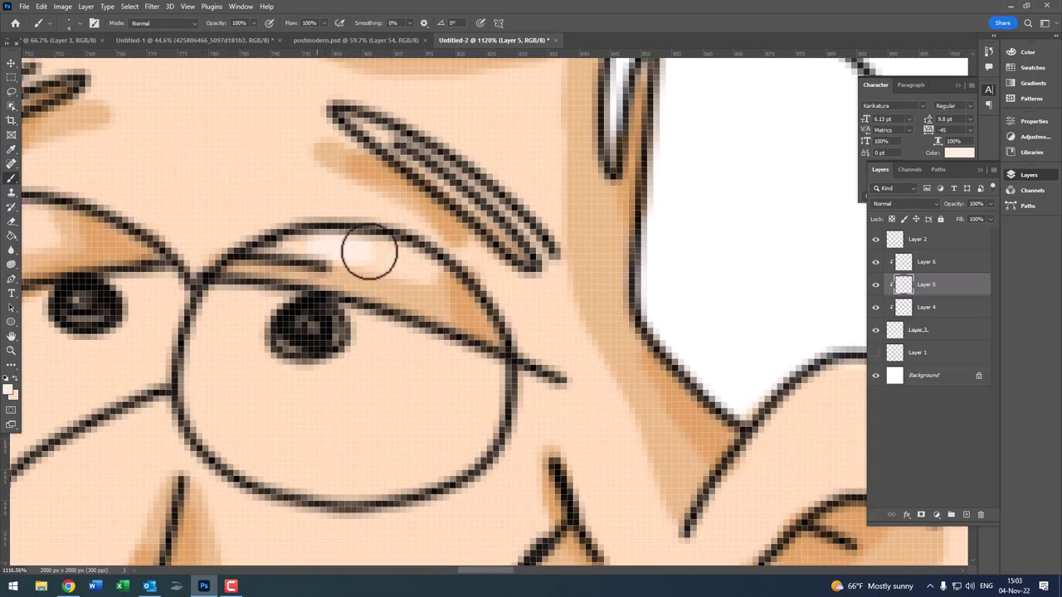
# - Paint pale peach highlights on the eyelid and the nose
pyautogui.press('z')
pyautogui.moveTo(360, 247); pyautogui.dragTo(274, 239)
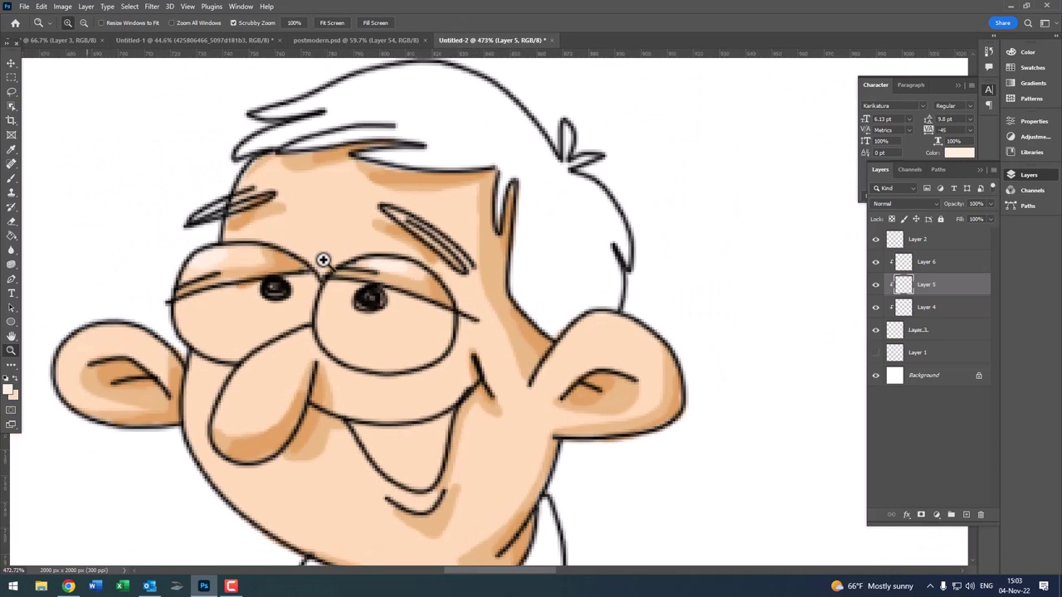
pyautogui.click(323, 260)
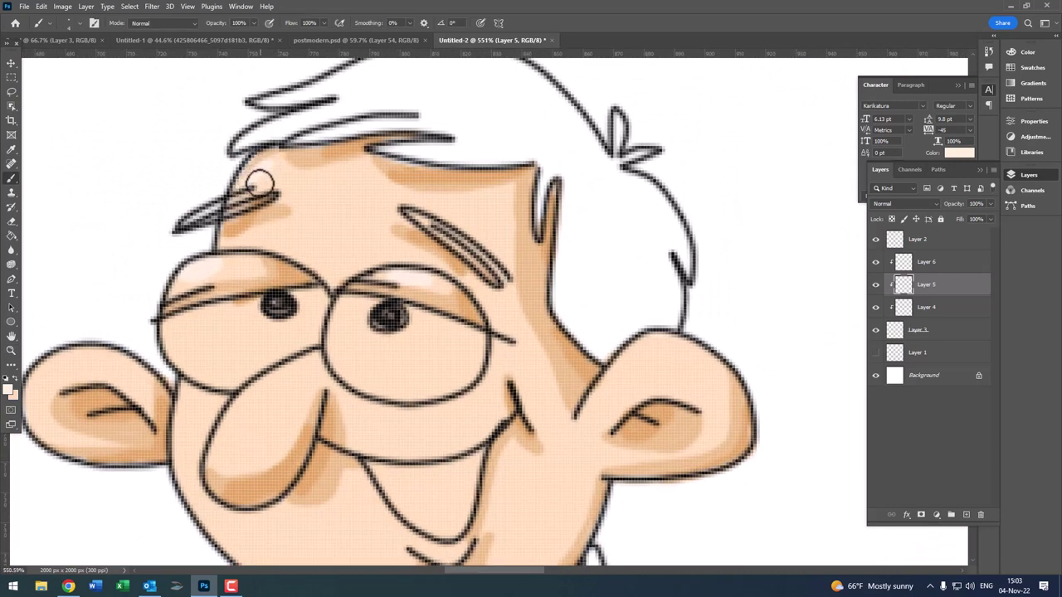
pyautogui.moveTo(349, 221); pyautogui.dragTo(296, 245)
pyautogui.moveTo(154, 331); pyautogui.dragTo(178, 319)
pyautogui.press('b')
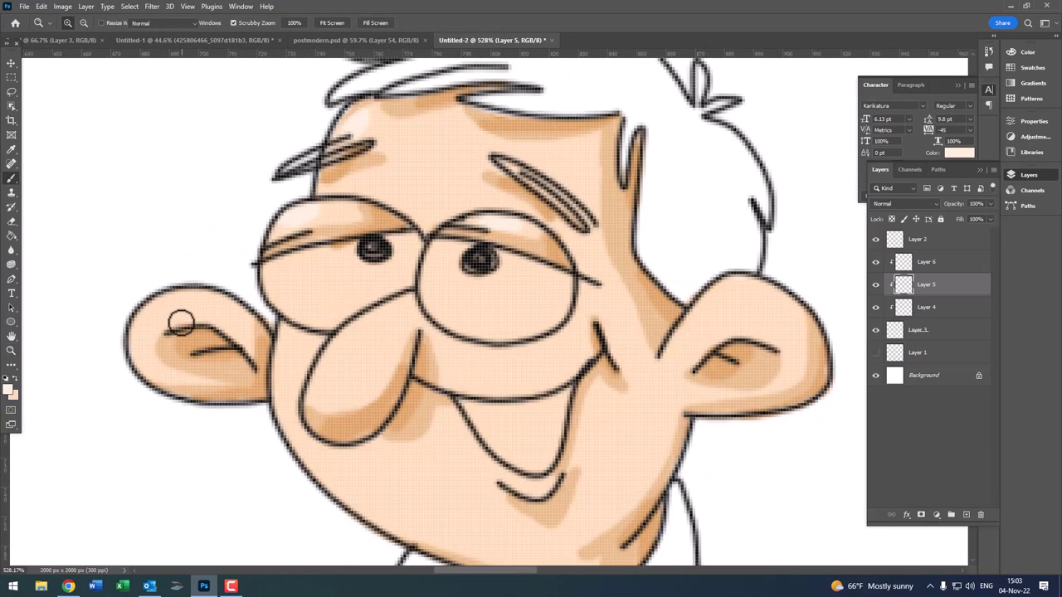
pyautogui.scroll(-4, 154, 314)
pyautogui.scroll(-3, 161, 303)
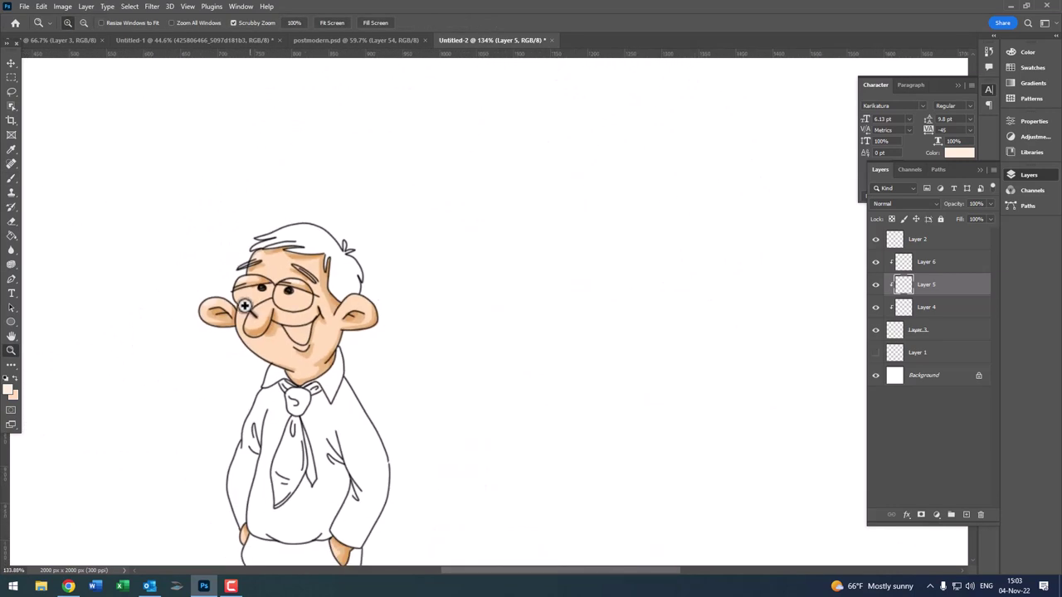
pyautogui.scroll(4, 315, 370)
pyautogui.scroll(3, 289, 350)
pyautogui.moveTo(288, 350); pyautogui.dragTo(292, 344)
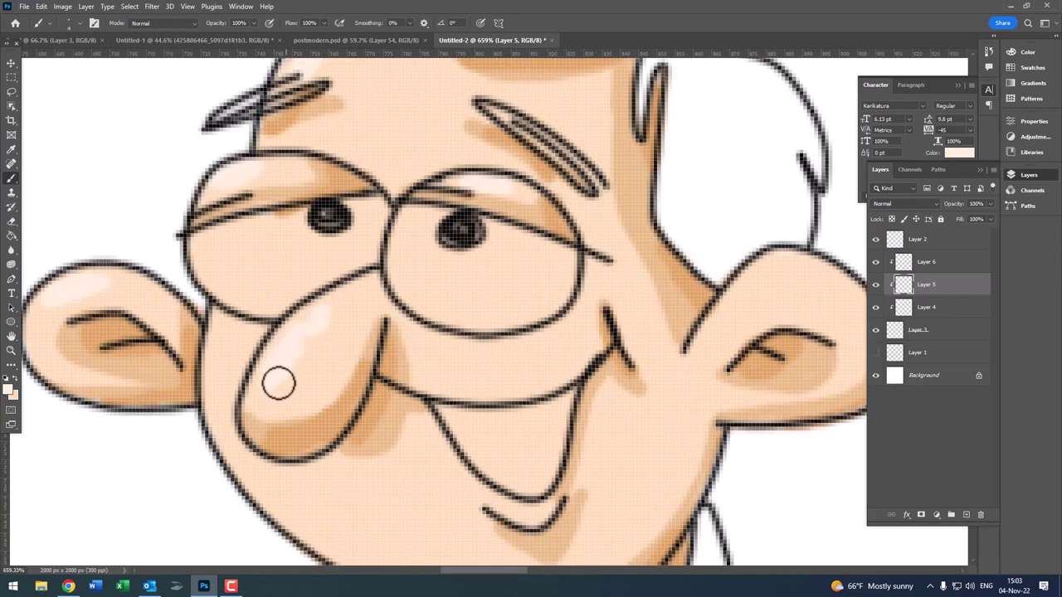
# - Paint a pale peach highlight on the right ear
pyautogui.press('z')
pyautogui.scroll(-5, 278, 384)
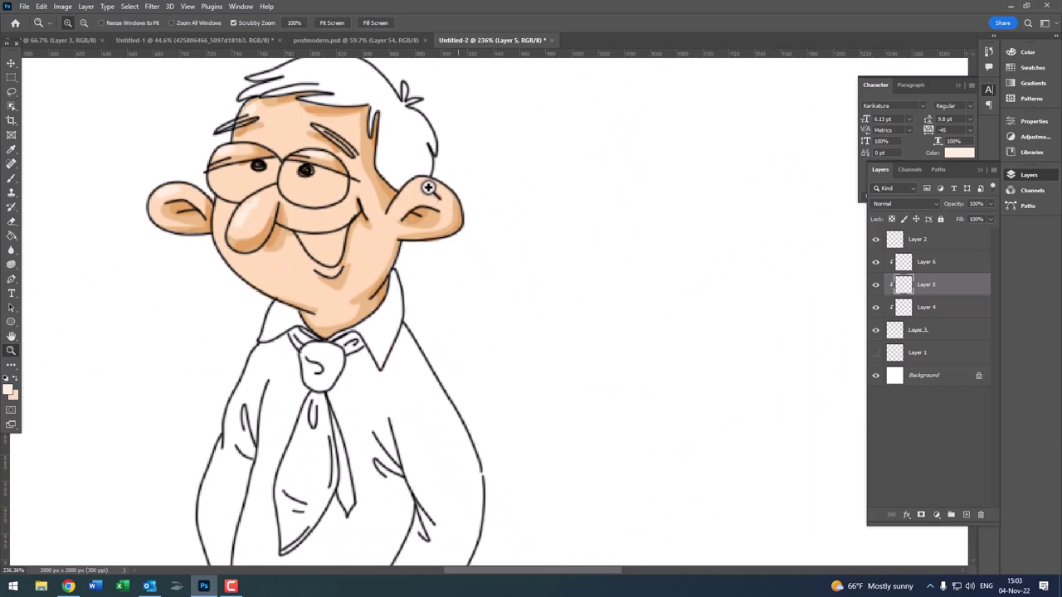
pyautogui.scroll(6, 428, 188)
pyautogui.press('b')
pyautogui.moveTo(329, 229); pyautogui.dragTo(391, 225)
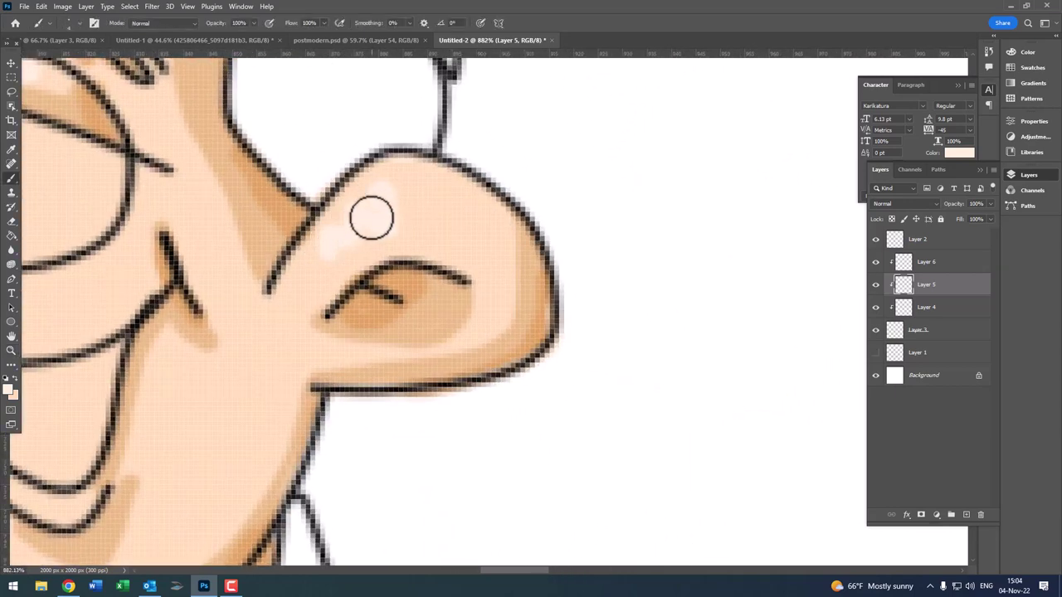
pyautogui.press('z')
pyautogui.scroll(-4, 407, 224)
pyautogui.scroll(-1, 436, 223)
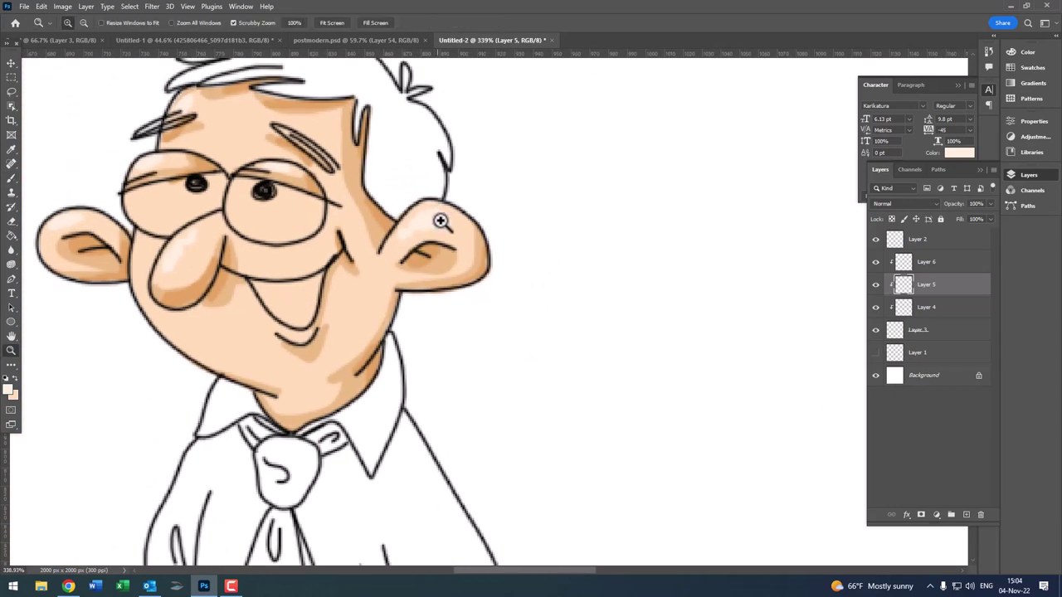
pyautogui.scroll(2, 441, 221)
pyautogui.press('b')
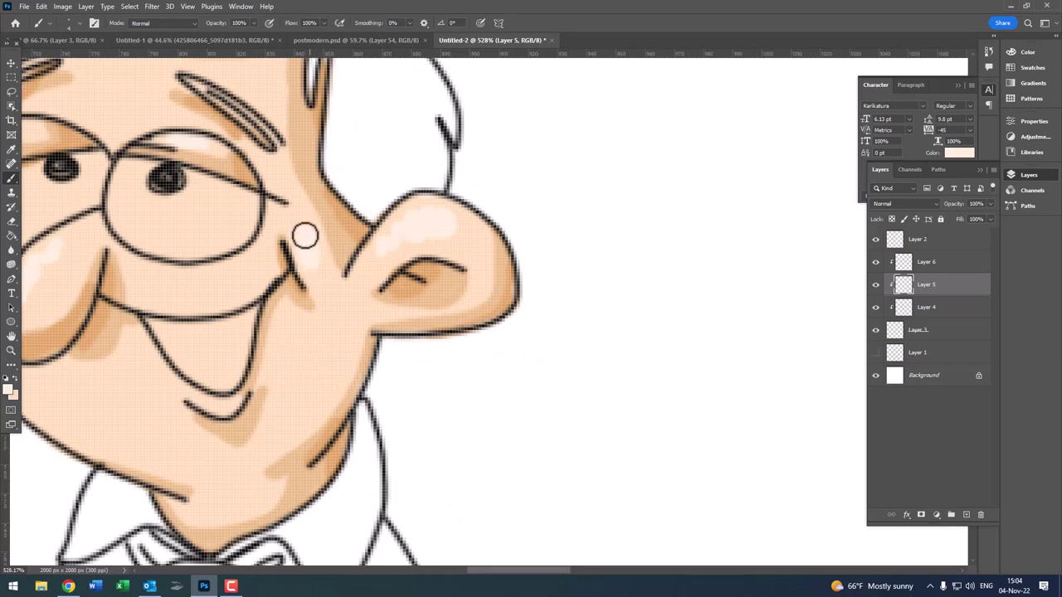
# - Brighten the skin along the upper lip line with pale peach
pyautogui.press('z')
pyautogui.scroll(-3, 169, 261)
pyautogui.scroll(3, 136, 291)
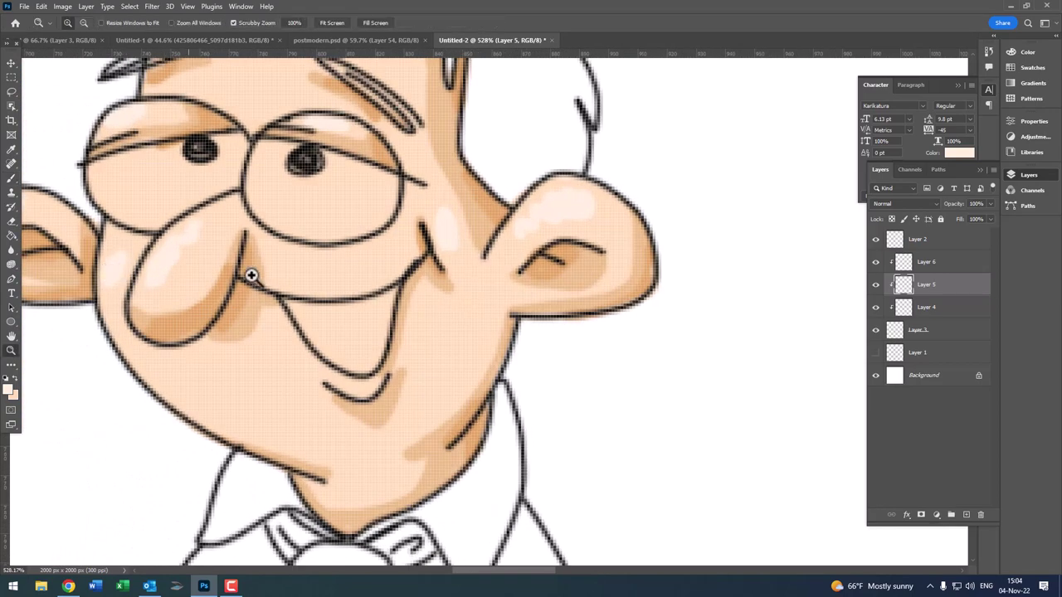
pyautogui.scroll(-3, 251, 275)
pyautogui.scroll(2, 274, 274)
pyautogui.scroll(2, 286, 290)
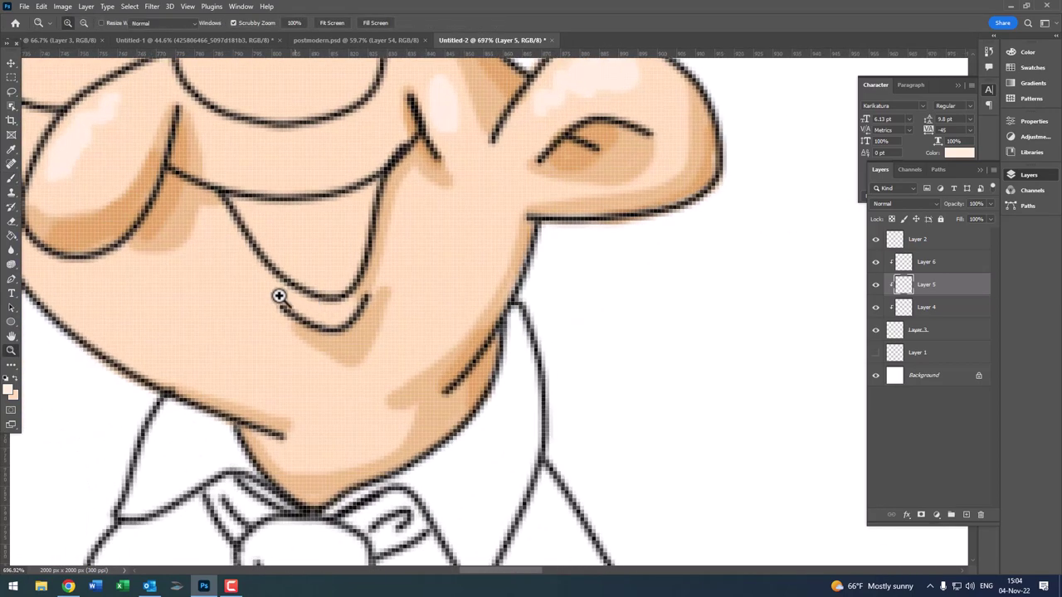
pyautogui.press('b')
pyautogui.moveTo(300, 303)
pyautogui.mouseDown()
pyautogui.moveTo(360, 294)
pyautogui.moveTo(379, 247)
pyautogui.mouseUp()
# - Paint a light peach highlight on the right hand
pyautogui.scroll(-3, 240, 241)
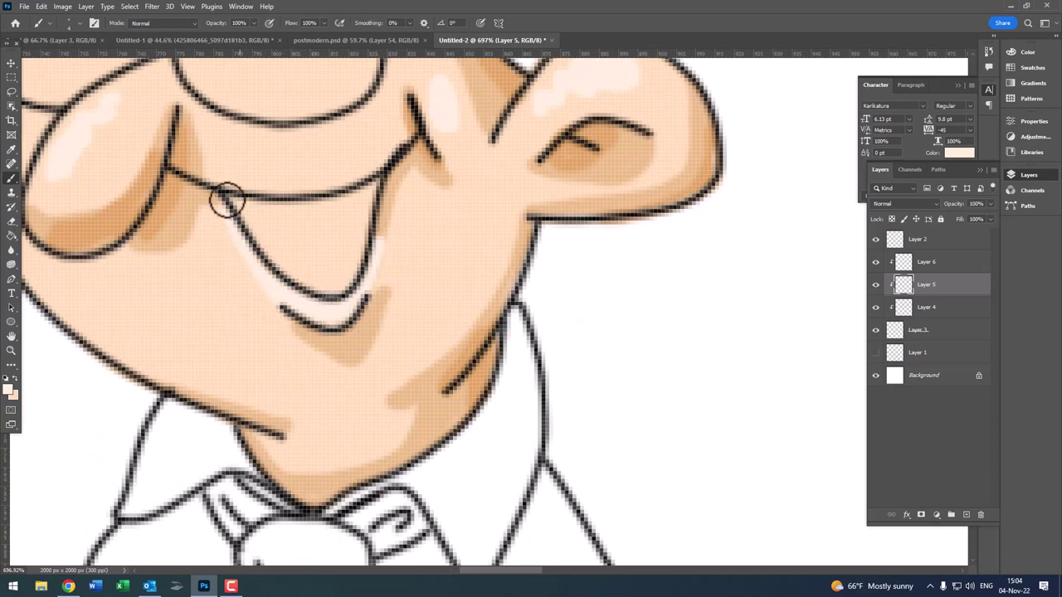
pyautogui.press('z')
pyautogui.scroll(-3, 282, 298)
pyautogui.press('b')
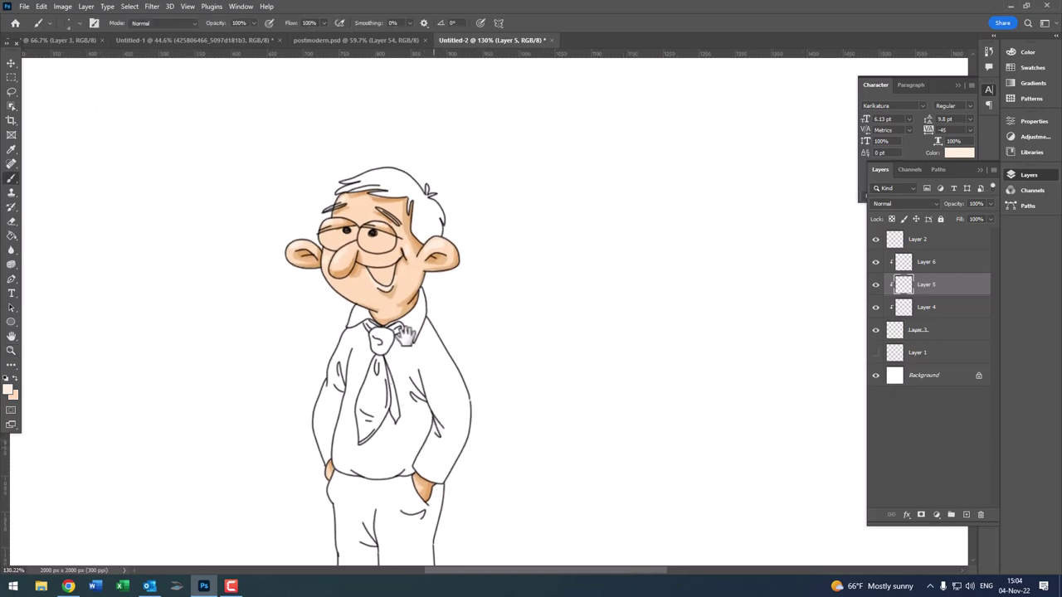
pyautogui.scroll(-3, 374, 337)
pyautogui.scroll(10, 398, 431)
pyautogui.moveTo(367, 387); pyautogui.dragTo(332, 406)
pyautogui.scroll(-3, 332, 406)
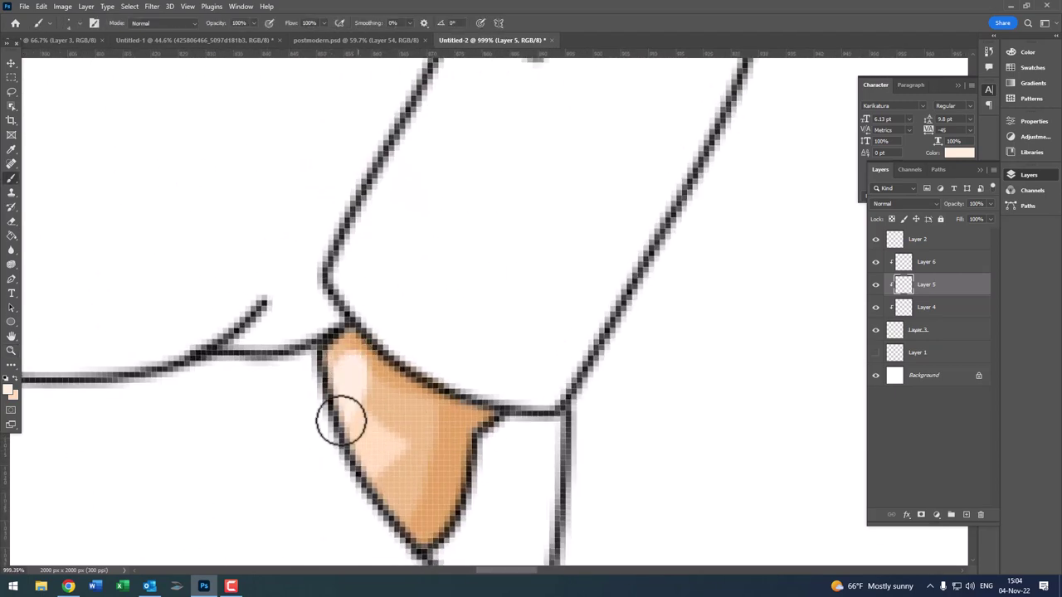
pyautogui.scroll(-3, 340, 422)
pyautogui.scroll(-3, 365, 374)
pyautogui.scroll(8, 238, 350)
pyautogui.scroll(-5, 295, 378)
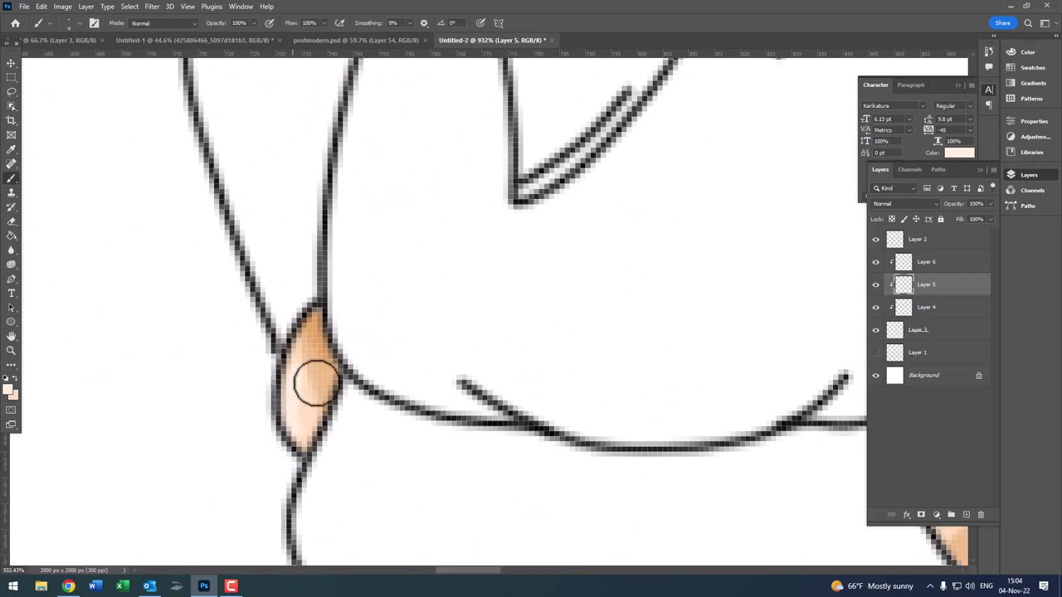
pyautogui.press('z')
pyautogui.scroll(2, 403, 318)
pyautogui.scroll(1, 404, 318)
pyautogui.press('b')
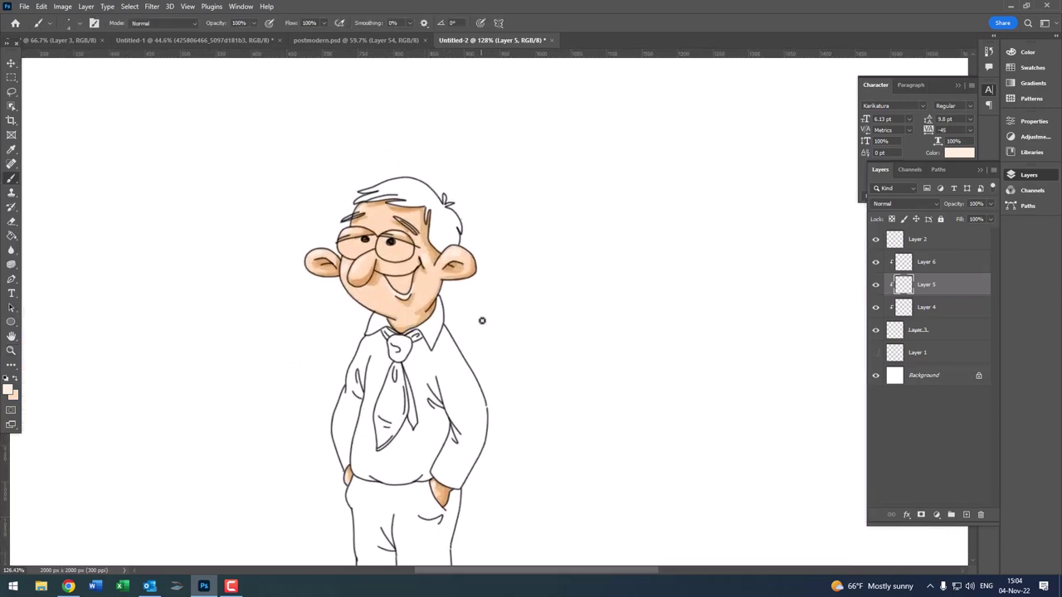
pyautogui.scroll(2, 484, 319)
pyautogui.scroll(5, 457, 303)
pyautogui.scroll(1, 470, 325)
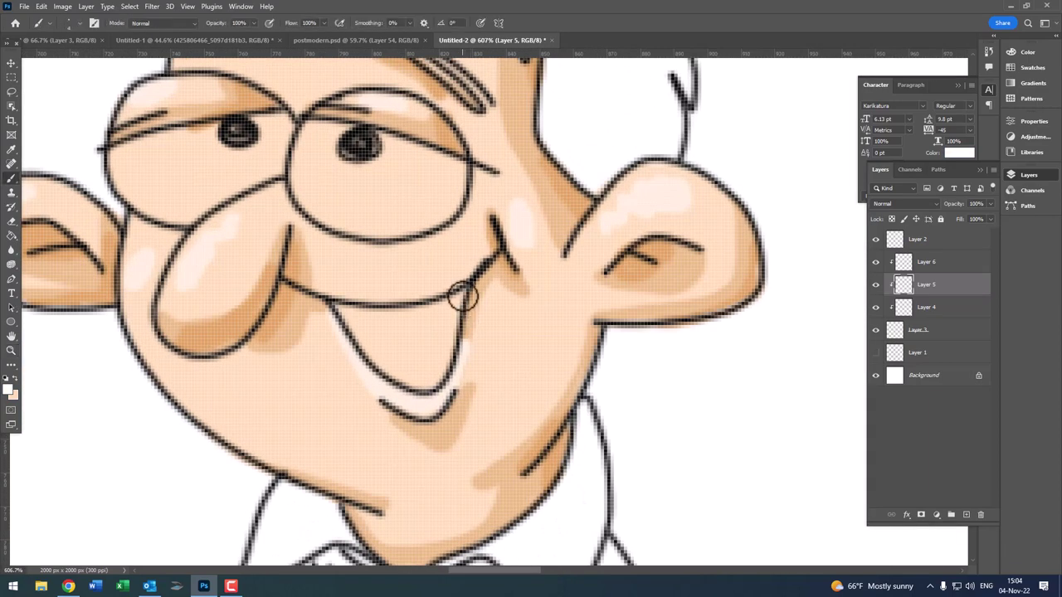
pyautogui.scroll(1, 464, 297)
# - Paint the inside of the mouth white for the teeth
pyautogui.moveTo(455, 308)
pyautogui.mouseDown()
pyautogui.moveTo(426, 390)
pyautogui.moveTo(431, 380)
pyautogui.moveTo(396, 411)
pyautogui.moveTo(343, 374)
pyautogui.moveTo(301, 308)
pyautogui.moveTo(372, 318)
pyautogui.moveTo(450, 296)
pyautogui.moveTo(326, 324)
pyautogui.moveTo(437, 326)
pyautogui.moveTo(335, 339)
pyautogui.moveTo(432, 364)
pyautogui.mouseUp()
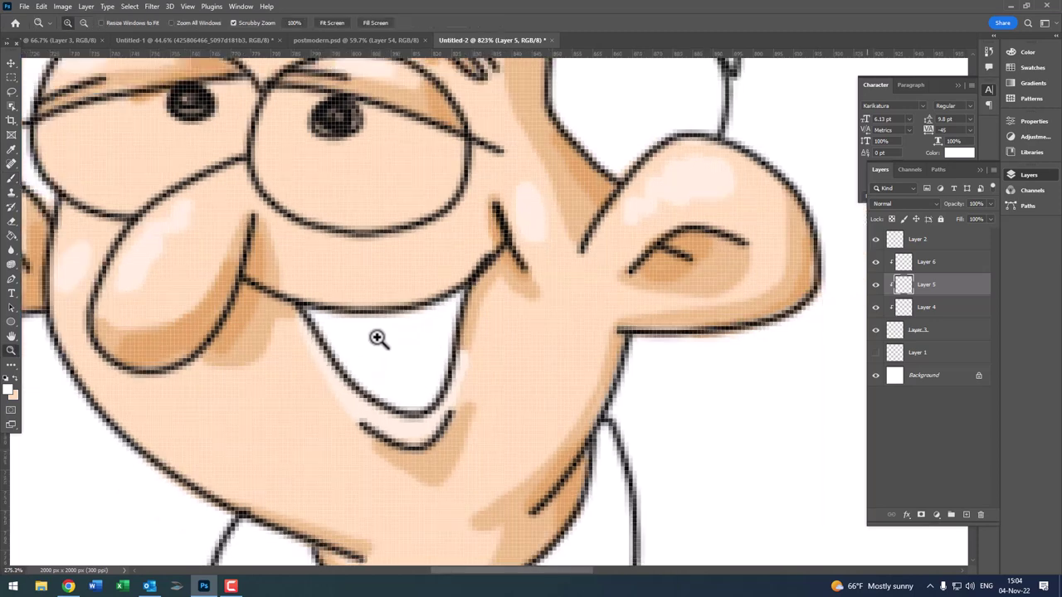
pyautogui.press('z')
pyautogui.moveTo(379, 339)
pyautogui.mouseDown()
pyautogui.moveTo(376, 248)
pyautogui.moveTo(407, 275)
pyautogui.moveTo(379, 256)
pyautogui.moveTo(548, 299)
pyautogui.moveTo(564, 358)
pyautogui.moveTo(497, 391)
pyautogui.moveTo(399, 384)
pyautogui.moveTo(345, 329)
pyautogui.moveTo(225, 357)
pyautogui.moveTo(118, 343)
pyautogui.moveTo(102, 289)
pyautogui.moveTo(297, 249)
pyautogui.mouseUp()
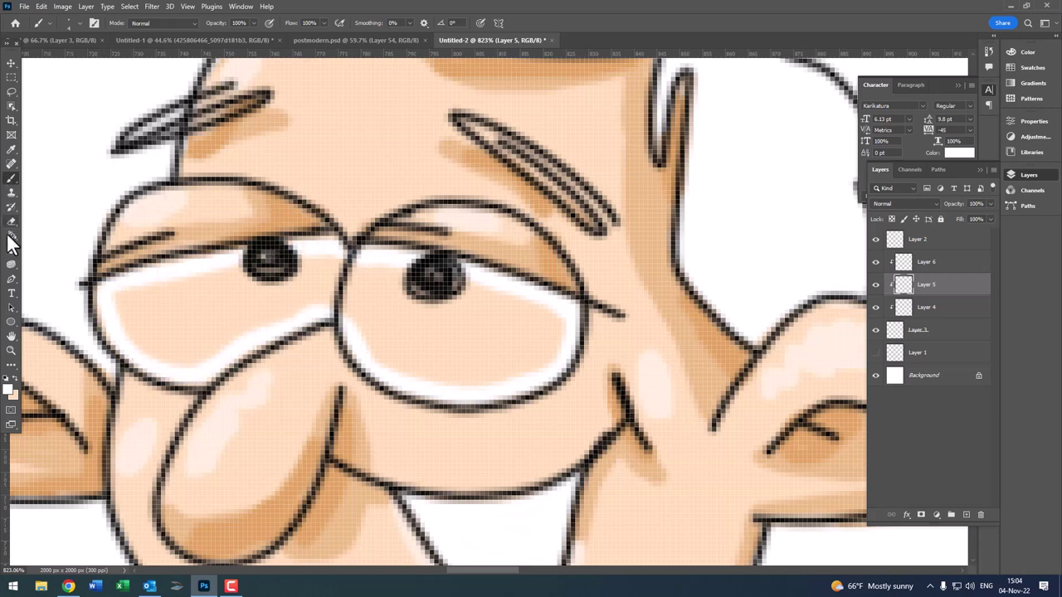
# - Fill both glasses lenses white and paint over the pink edges inside them
pyautogui.click(433, 333)
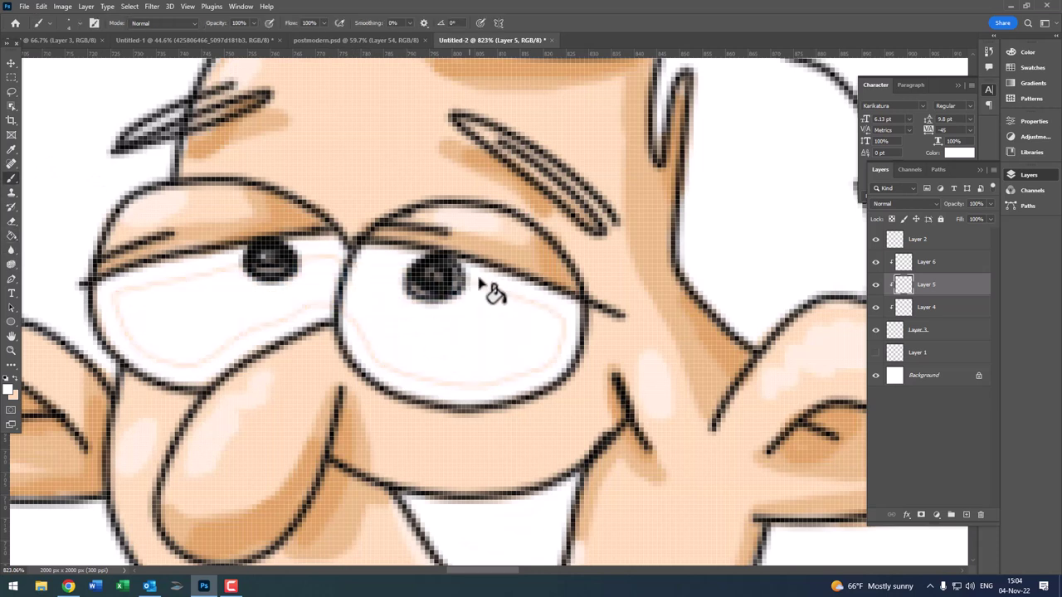
pyautogui.moveTo(573, 345)
pyautogui.mouseDown()
pyautogui.moveTo(556, 379)
pyautogui.moveTo(407, 372)
pyautogui.moveTo(360, 332)
pyautogui.moveTo(527, 390)
pyautogui.mouseUp()
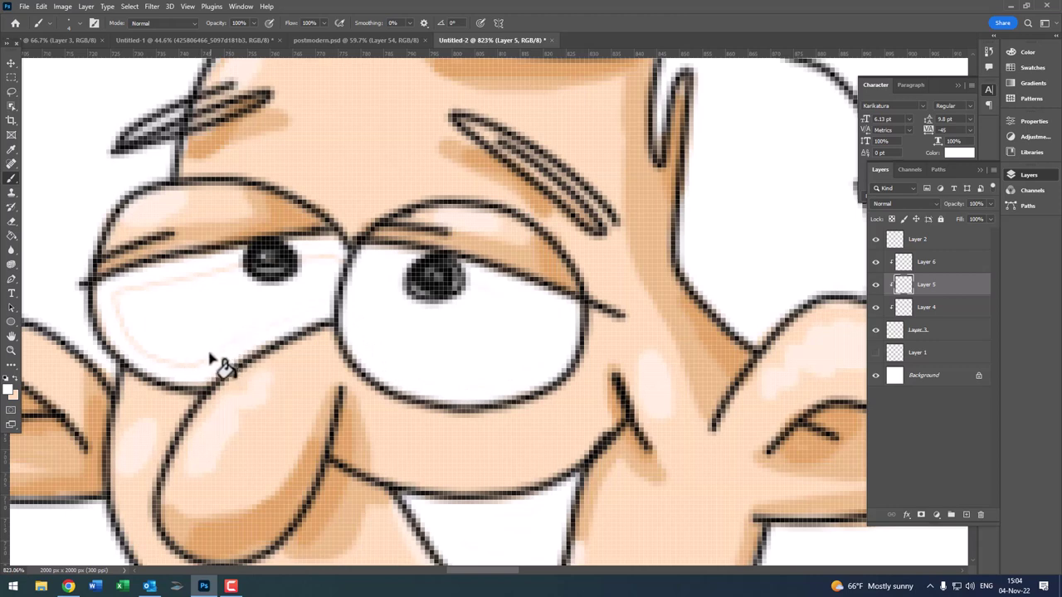
pyautogui.moveTo(207, 365)
pyautogui.mouseDown()
pyautogui.moveTo(118, 308)
pyautogui.moveTo(104, 325)
pyautogui.moveTo(125, 289)
pyautogui.moveTo(328, 264)
pyautogui.mouseUp()
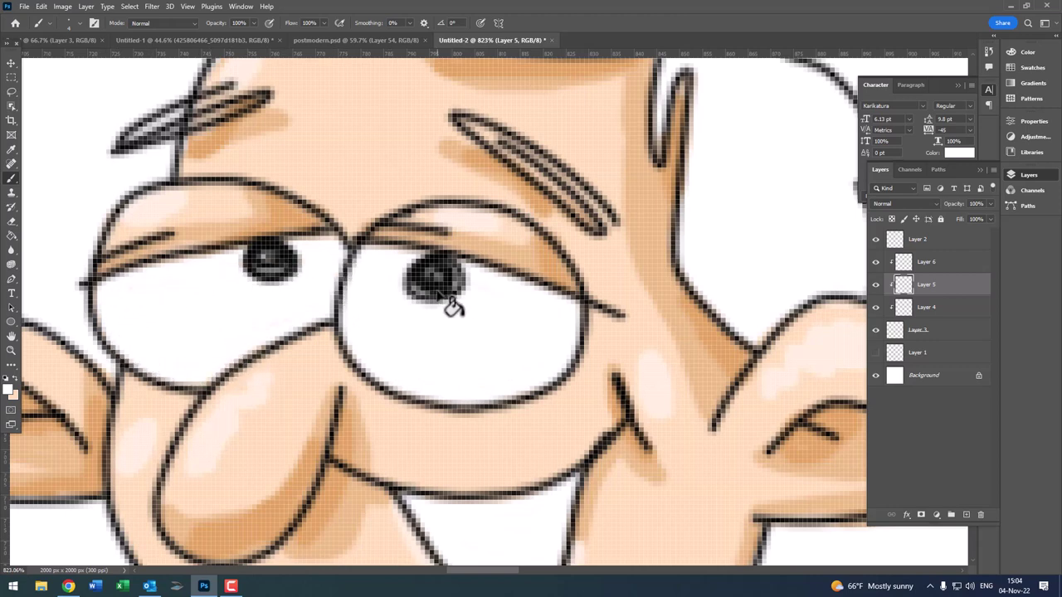
pyautogui.press('z')
pyautogui.moveTo(450, 304); pyautogui.dragTo(350, 306)
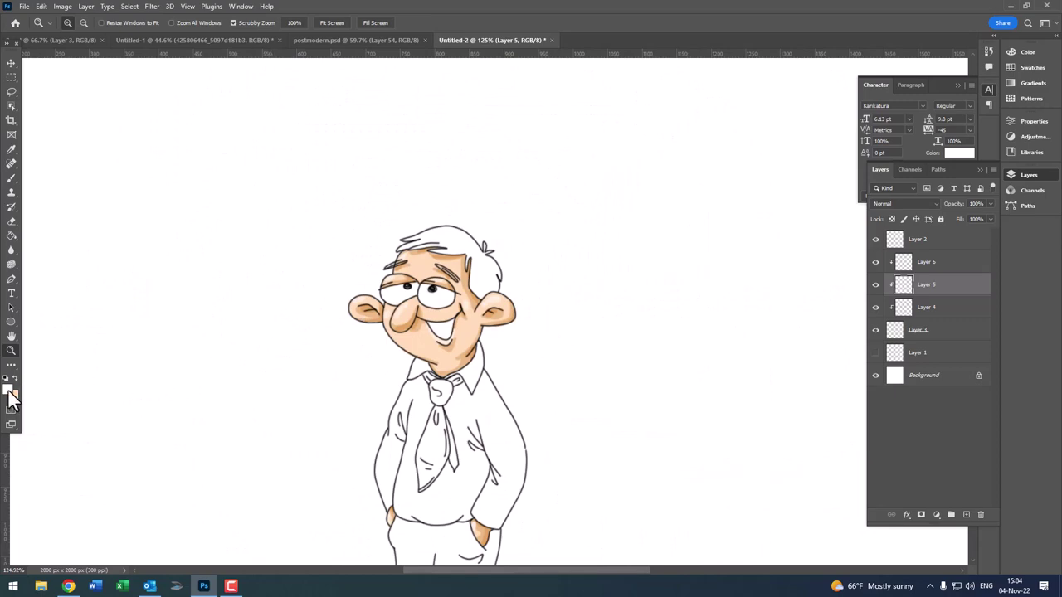
# - Set the foreground colour to pale blue-grey #e3ebee
pyautogui.click(9, 392)
pyautogui.click(509, 323)
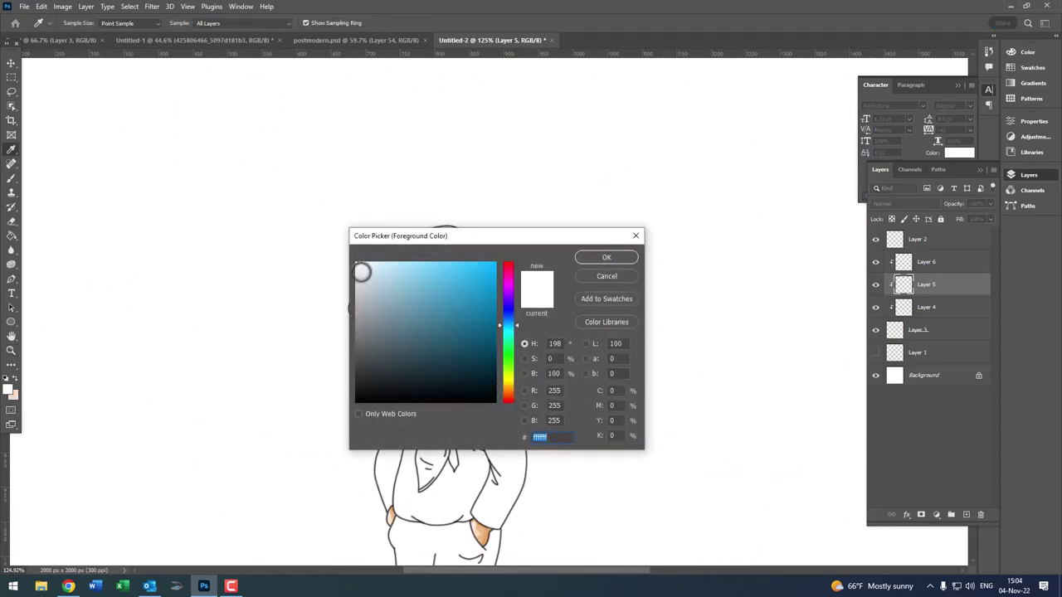
pyautogui.moveTo(384, 290); pyautogui.dragTo(362, 271)
pyautogui.press('Return')
pyautogui.press('b')
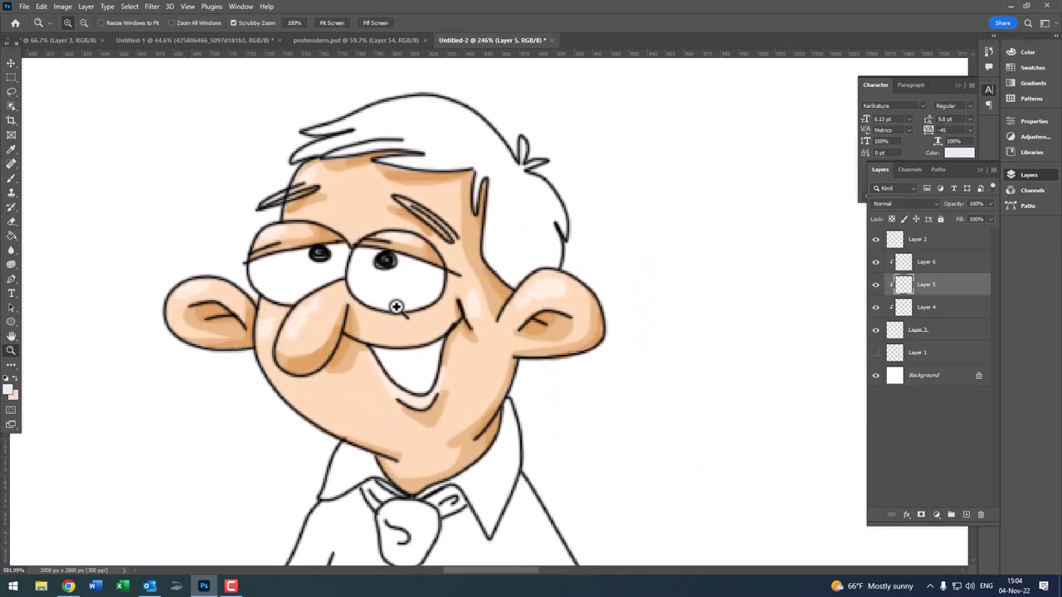
pyautogui.scroll(10, 431, 356)
# - Shade the lower inside and the top of the eye white in pale blue-grey
pyautogui.moveTo(489, 365)
pyautogui.mouseDown()
pyautogui.moveTo(562, 254)
pyautogui.moveTo(507, 370)
pyautogui.moveTo(578, 273)
pyautogui.moveTo(556, 352)
pyautogui.mouseUp()
pyautogui.moveTo(560, 268)
pyautogui.mouseDown()
pyautogui.moveTo(381, 227)
pyautogui.moveTo(432, 222)
pyautogui.mouseUp()
pyautogui.press('z')
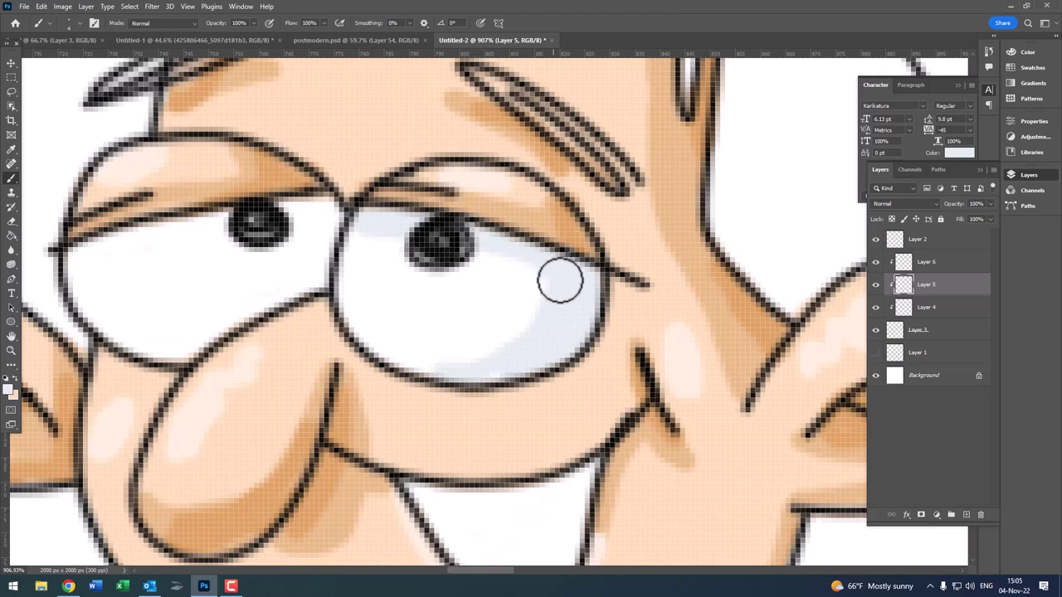
pyautogui.moveTo(559, 280)
pyautogui.mouseDown()
pyautogui.moveTo(424, 299)
pyautogui.moveTo(402, 241)
pyautogui.moveTo(400, 288)
pyautogui.mouseUp()
pyautogui.press('b')
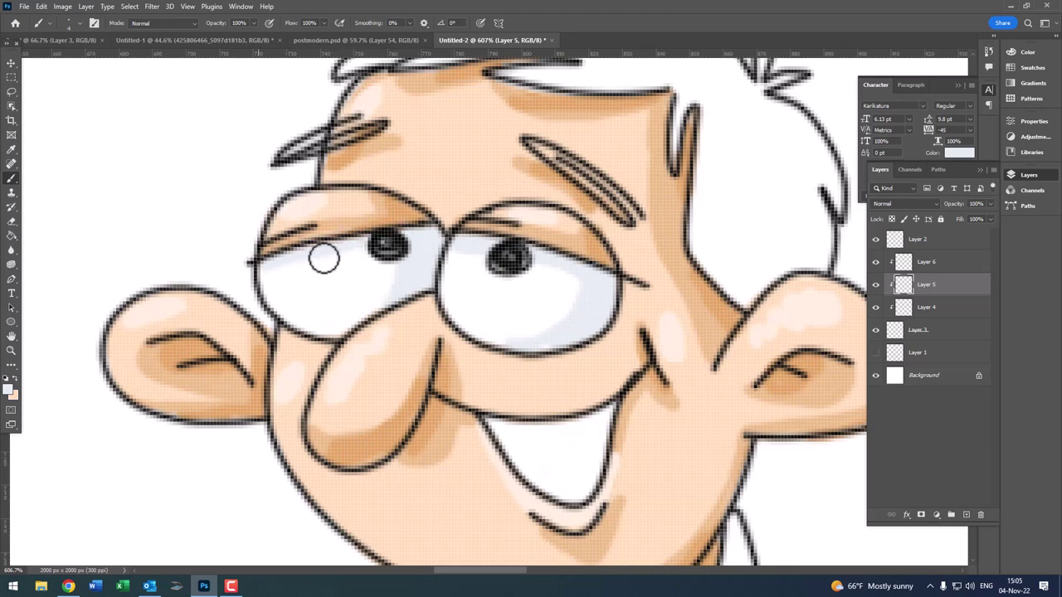
# - Shade the right side of the tooth in pale blue-grey
pyautogui.press('z')
pyautogui.moveTo(396, 244); pyautogui.dragTo(357, 246)
pyautogui.moveTo(465, 340); pyautogui.dragTo(481, 320)
pyautogui.press('b')
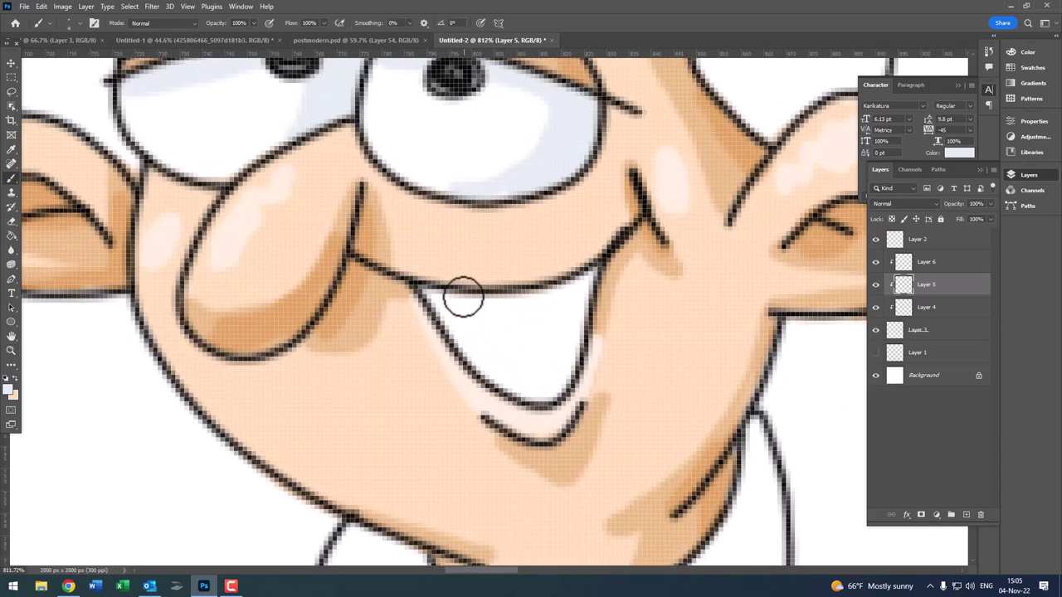
pyautogui.moveTo(572, 296)
pyautogui.mouseDown()
pyautogui.moveTo(555, 380)
pyautogui.moveTo(581, 273)
pyautogui.moveTo(540, 307)
pyautogui.mouseUp()
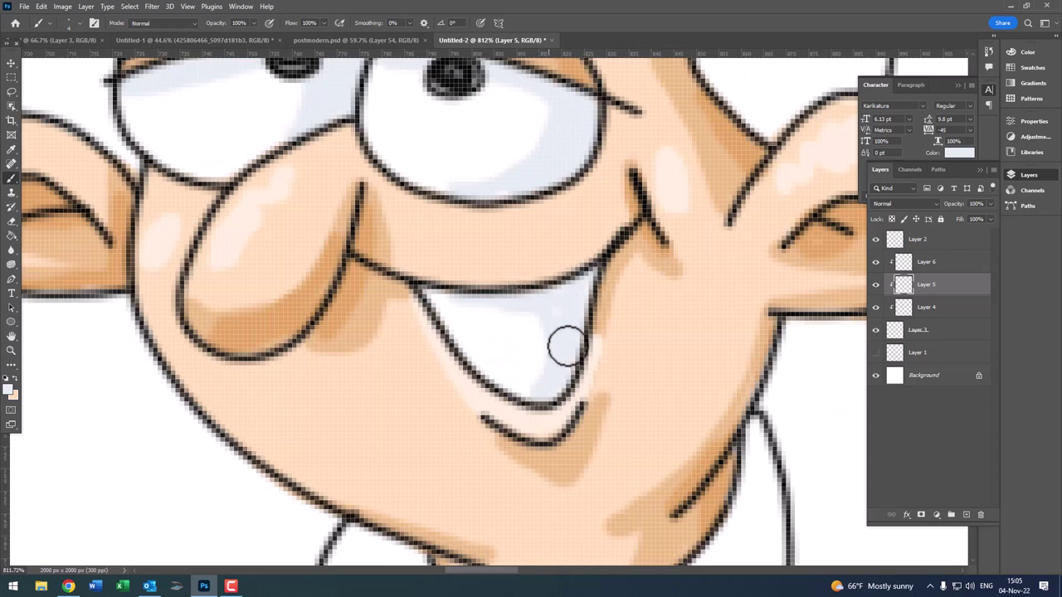
pyautogui.press('z')
pyautogui.moveTo(565, 346)
pyautogui.mouseDown()
pyautogui.moveTo(553, 323)
pyautogui.moveTo(580, 307)
pyautogui.moveTo(482, 325)
pyautogui.mouseUp()
pyautogui.press('b')
pyautogui.press('z')
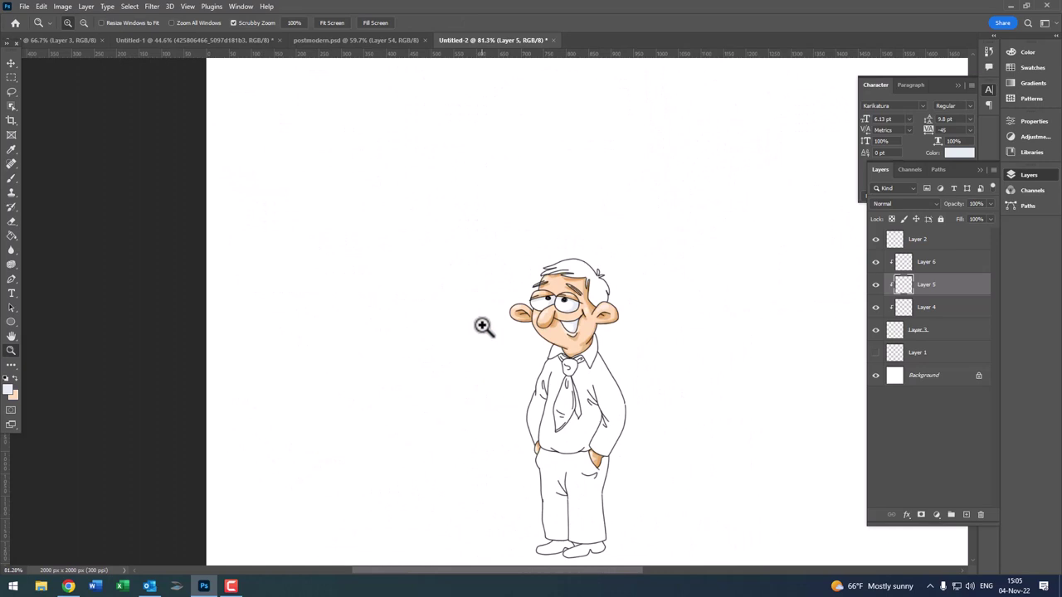
# - Reconfirm the foreground colour in the Color Picker and zoom in on the face
pyautogui.click(8, 393)
pyautogui.click(606, 259)
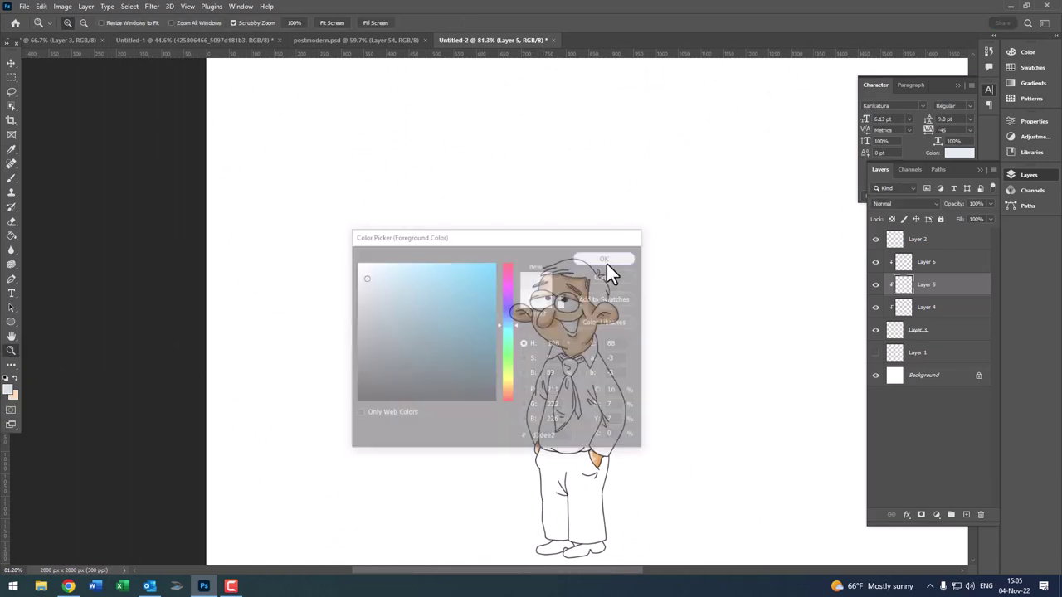
pyautogui.press('z')
pyautogui.moveTo(547, 327)
pyautogui.mouseDown()
pyautogui.moveTo(569, 331)
pyautogui.moveTo(597, 403)
pyautogui.mouseUp()
pyautogui.press('b')
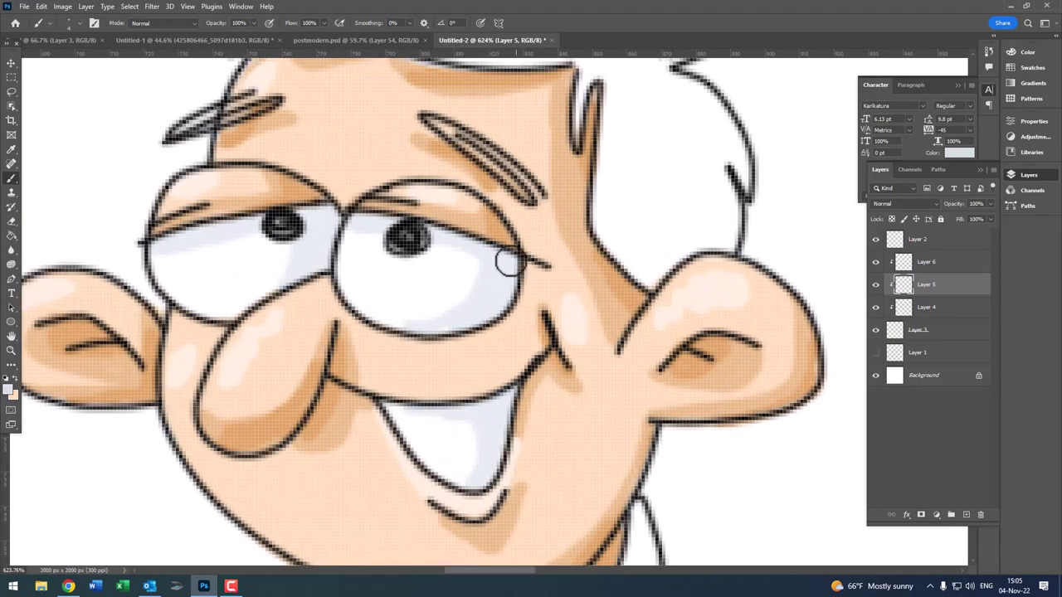
pyautogui.scroll(-5, 483, 313)
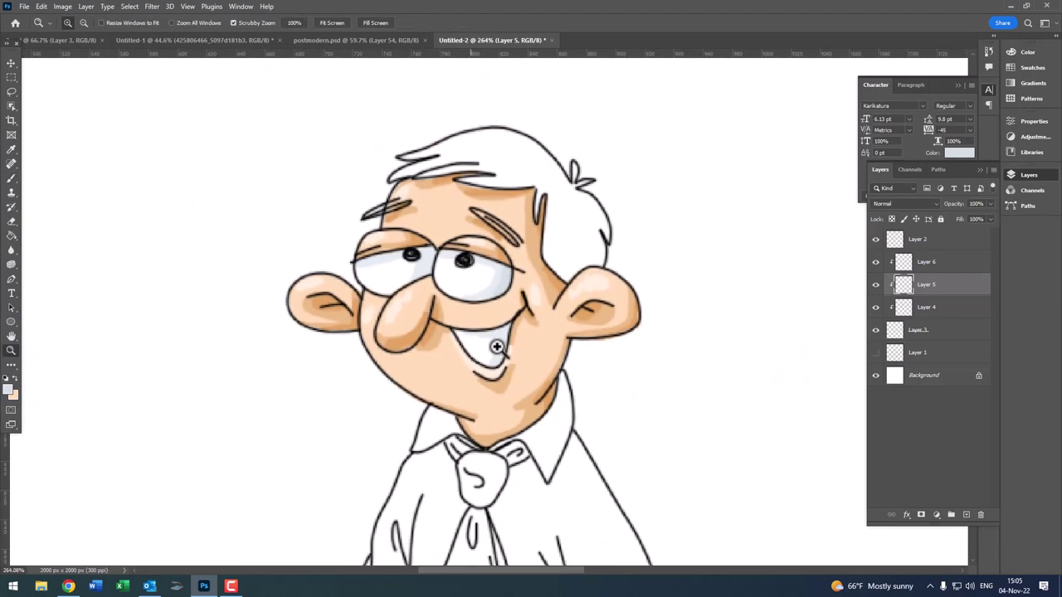
pyautogui.scroll(5, 509, 348)
pyautogui.scroll(-5, 508, 308)
pyautogui.scroll(2, 443, 310)
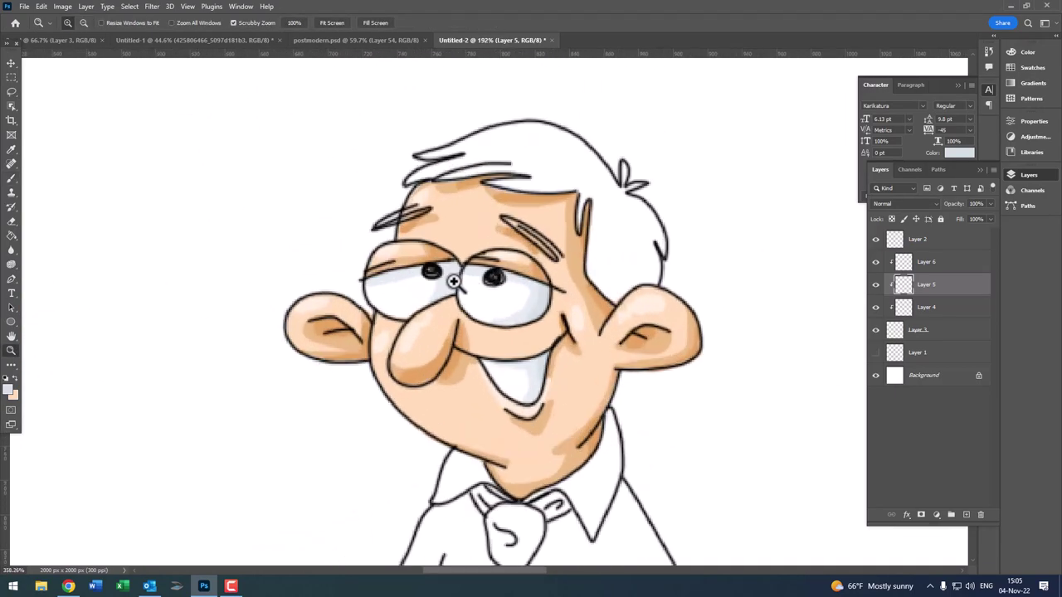
pyautogui.scroll(3, 451, 272)
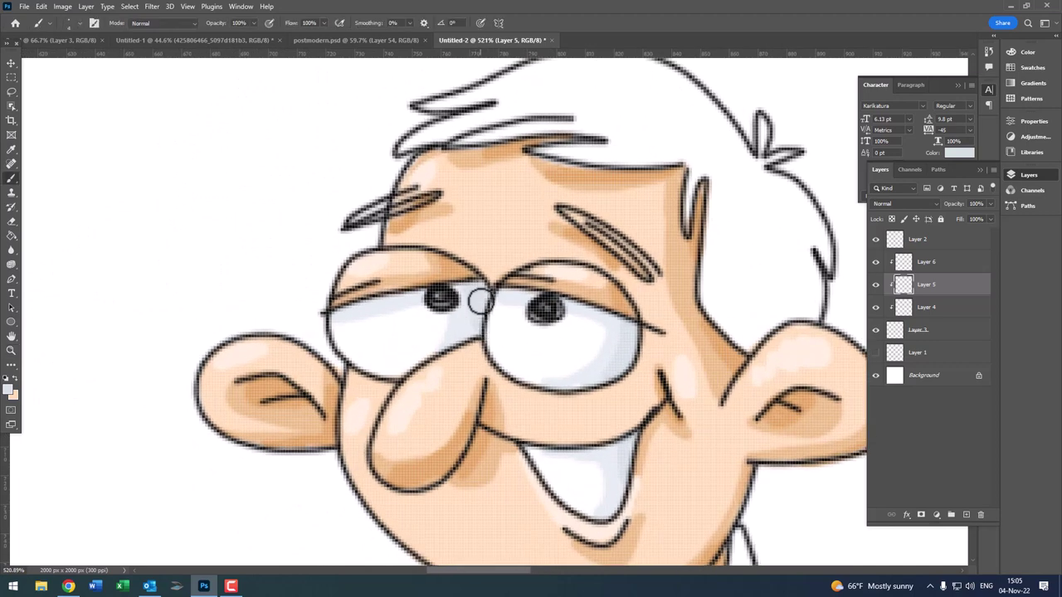
# - Zoom out to the whole figure and select Layer 6
pyautogui.press('z')
pyautogui.scroll(-5, 497, 290)
pyautogui.scroll(-2, 531, 282)
pyautogui.scroll(2, 565, 271)
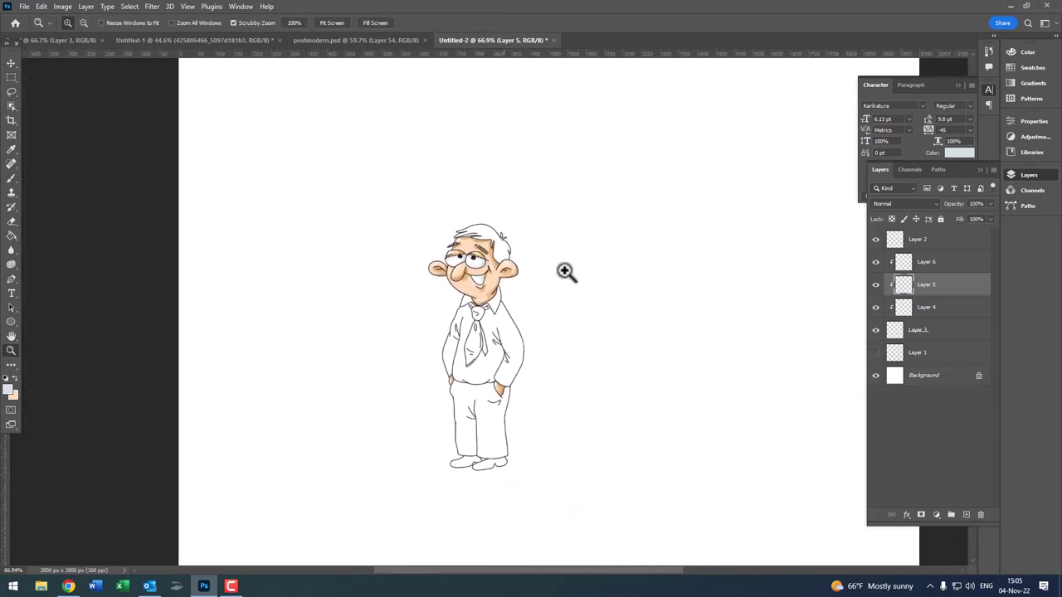
pyautogui.click(928, 263)
# - Add a new Layer 7 and set the foreground to greyish brown #65554a
pyautogui.click(965, 516)
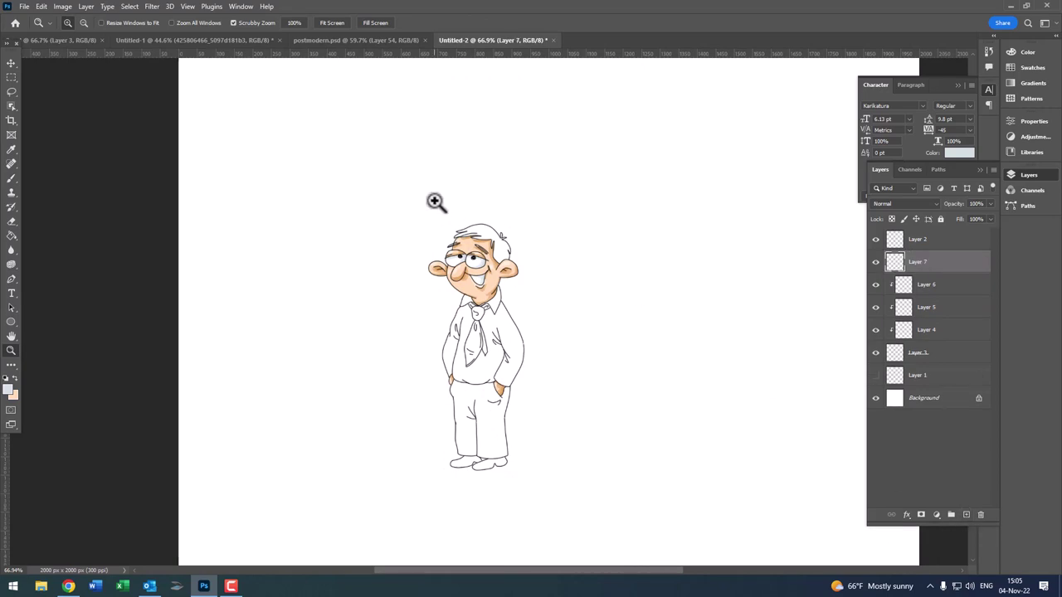
pyautogui.scroll(3, 498, 258)
pyautogui.scroll(2, 550, 304)
pyautogui.press('b')
pyautogui.click(8, 390)
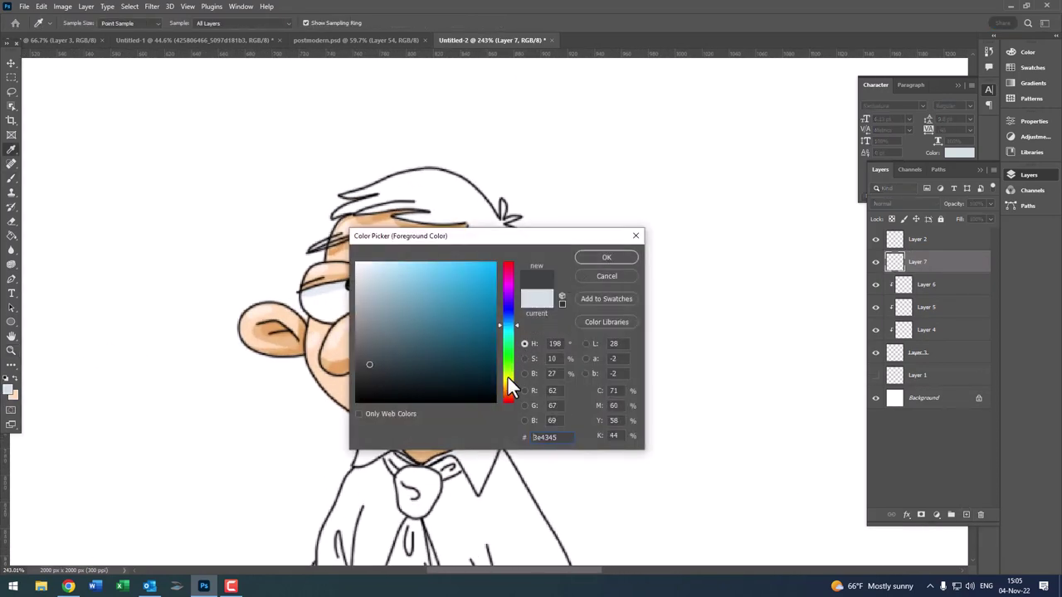
pyautogui.moveTo(507, 377); pyautogui.dragTo(508, 391)
pyautogui.click(395, 343)
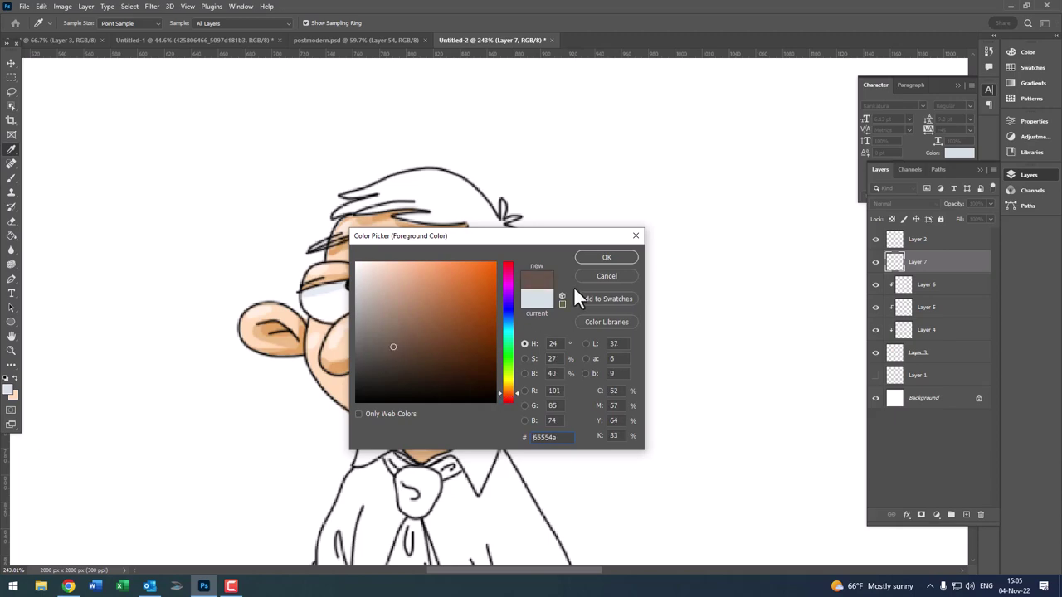
pyautogui.click(606, 257)
# - Trace the hair tuft outline beside the ear in greyish brown
pyautogui.press('z')
pyautogui.click(502, 315)
pyautogui.press('b')
pyautogui.moveTo(503, 315)
pyautogui.mouseDown()
pyautogui.moveTo(521, 319)
pyautogui.moveTo(486, 287)
pyautogui.mouseUp()
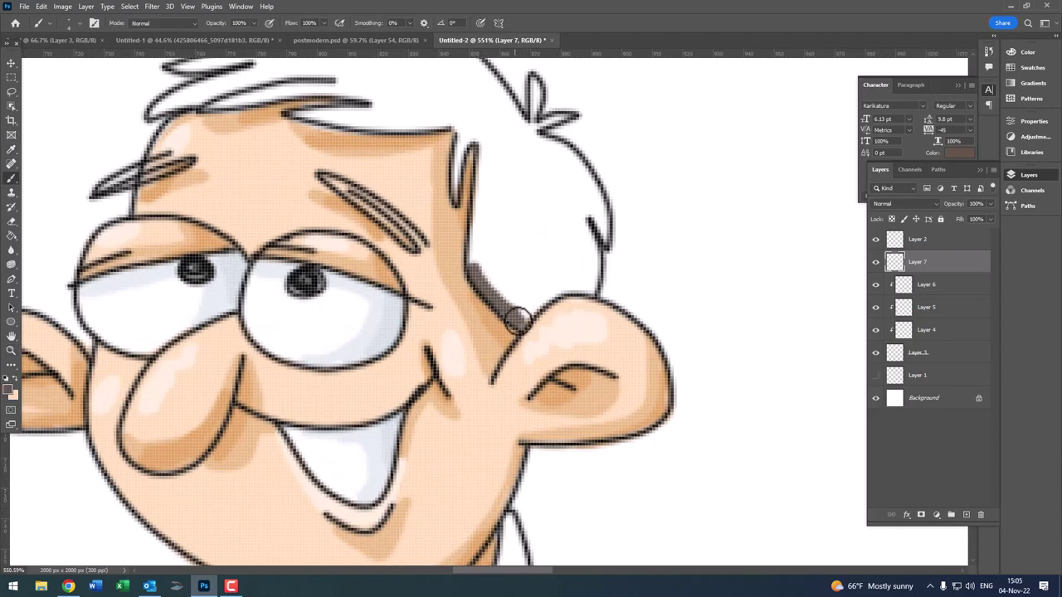
pyautogui.moveTo(516, 319)
pyautogui.mouseDown()
pyautogui.moveTo(486, 348)
pyautogui.moveTo(482, 373)
pyautogui.moveTo(524, 358)
pyautogui.moveTo(556, 298)
pyautogui.moveTo(514, 208)
pyautogui.moveTo(486, 198)
pyautogui.mouseUp()
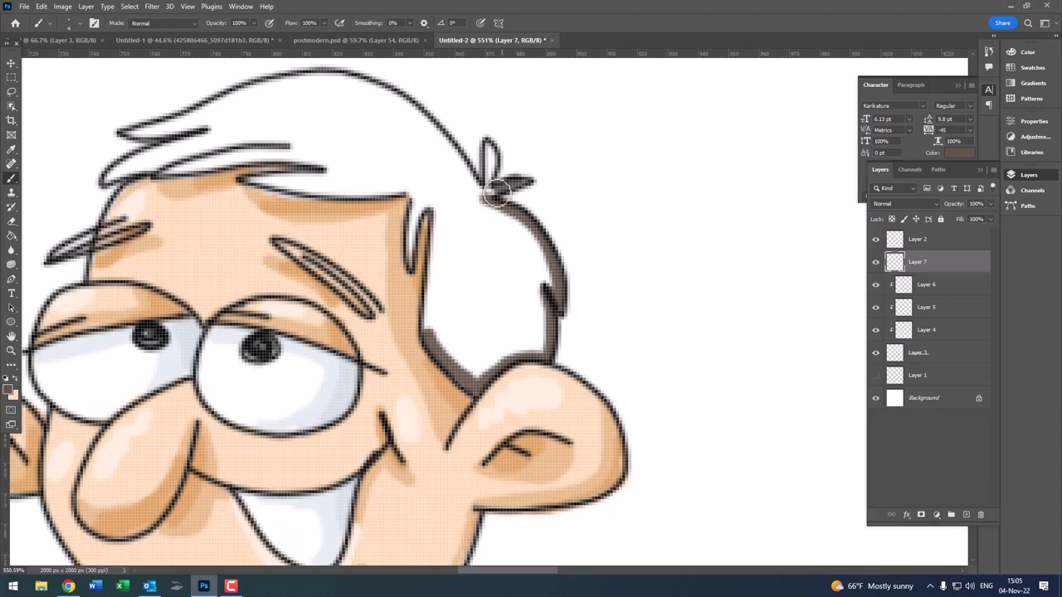
pyautogui.moveTo(488, 148)
pyautogui.mouseDown()
pyautogui.moveTo(490, 169)
pyautogui.moveTo(606, 279)
pyautogui.moveTo(536, 199)
pyautogui.moveTo(456, 159)
pyautogui.moveTo(310, 187)
pyautogui.moveTo(372, 173)
pyautogui.moveTo(244, 220)
pyautogui.moveTo(348, 207)
pyautogui.moveTo(225, 267)
pyautogui.moveTo(329, 201)
pyautogui.moveTo(244, 253)
pyautogui.moveTo(324, 239)
pyautogui.moveTo(265, 249)
pyautogui.moveTo(325, 257)
pyautogui.moveTo(281, 265)
pyautogui.moveTo(420, 248)
pyautogui.moveTo(307, 246)
pyautogui.moveTo(443, 244)
pyautogui.moveTo(438, 261)
pyautogui.moveTo(464, 256)
pyautogui.moveTo(384, 291)
pyautogui.moveTo(465, 291)
pyautogui.moveTo(407, 280)
pyautogui.moveTo(450, 273)
pyautogui.moveTo(548, 282)
pyautogui.moveTo(453, 289)
pyautogui.moveTo(572, 293)
pyautogui.moveTo(564, 360)
pyautogui.moveTo(589, 323)
pyautogui.moveTo(600, 445)
pyautogui.moveTo(586, 431)
pyautogui.moveTo(592, 439)
pyautogui.mouseUp()
pyautogui.scroll(1, 310, 188)
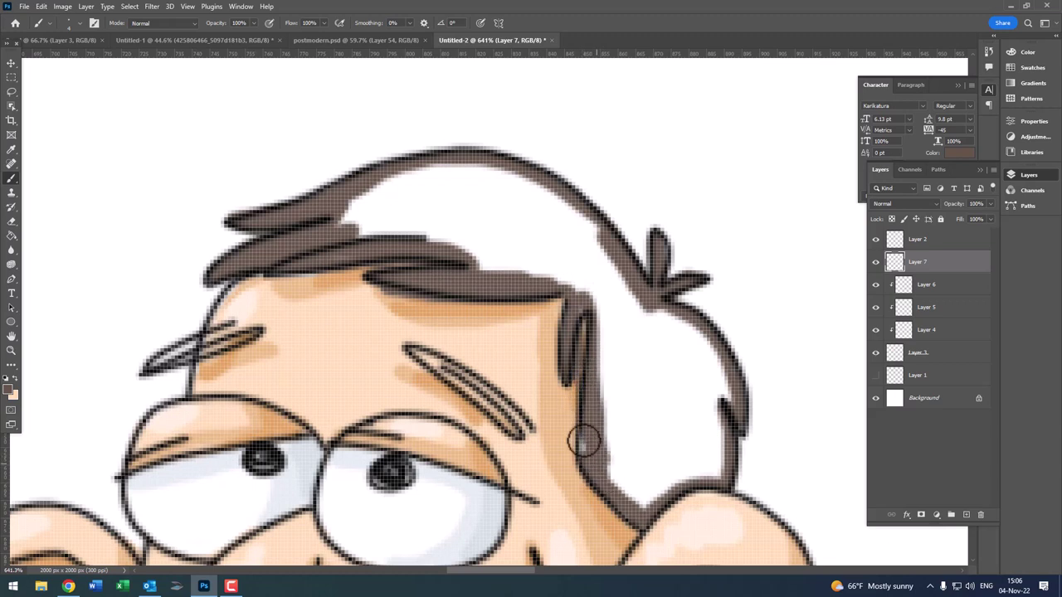
# - Bucket-fill the hair brown and brush over the white gaps along its top, side and temple
pyautogui.click(12, 235)
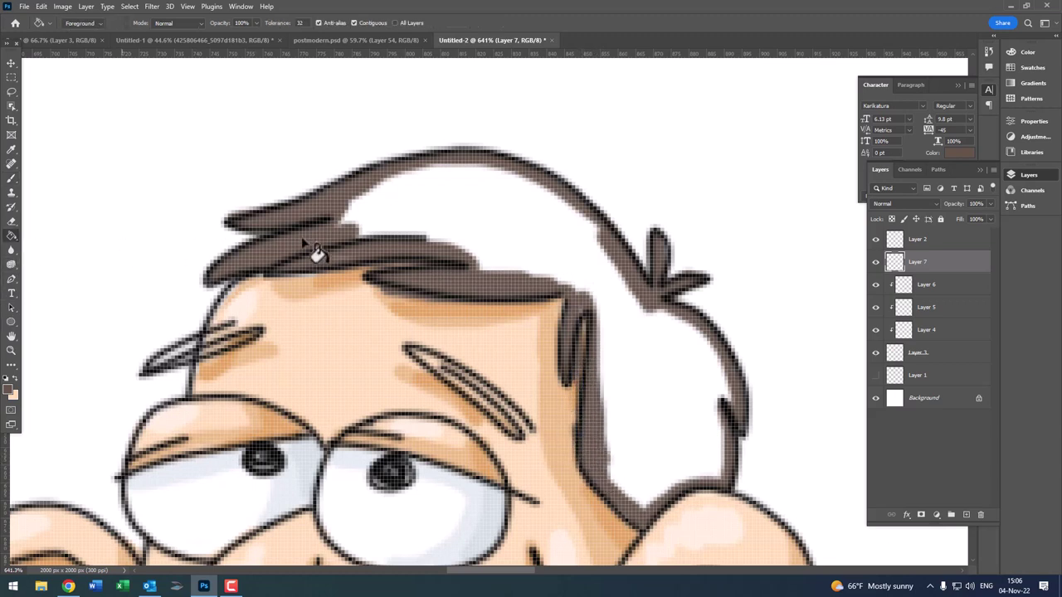
pyautogui.click(421, 220)
pyautogui.click(12, 179)
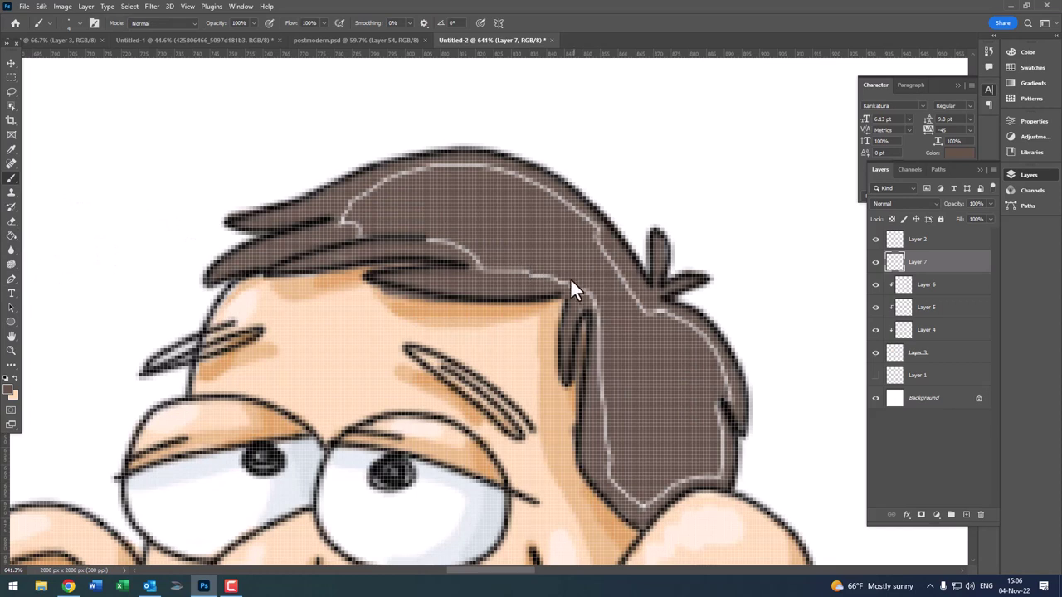
pyautogui.moveTo(570, 282); pyautogui.dragTo(480, 271)
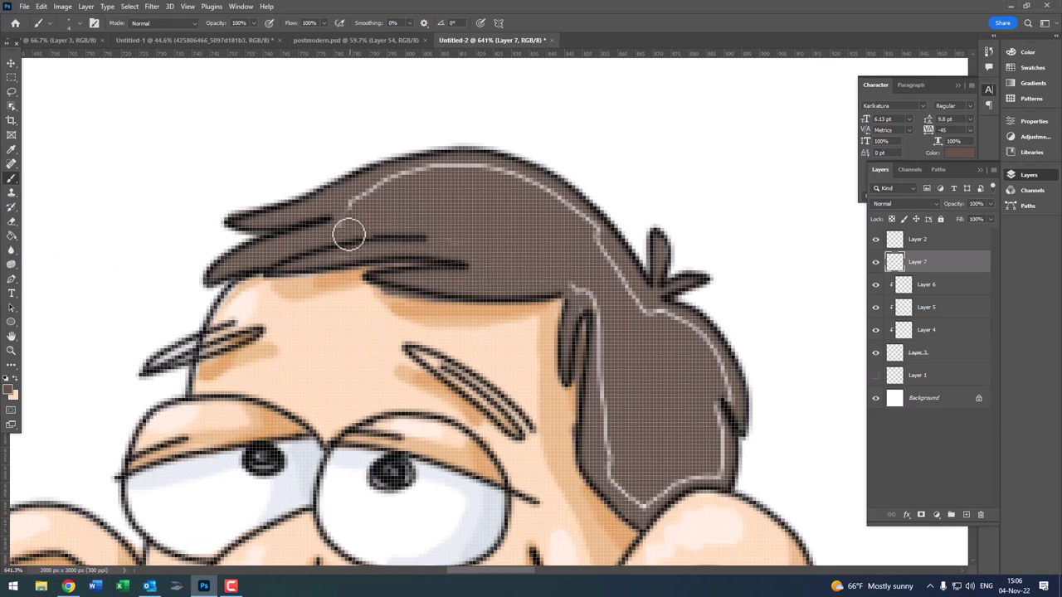
pyautogui.moveTo(411, 170)
pyautogui.mouseDown()
pyautogui.moveTo(486, 166)
pyautogui.moveTo(598, 237)
pyautogui.moveTo(634, 299)
pyautogui.mouseUp()
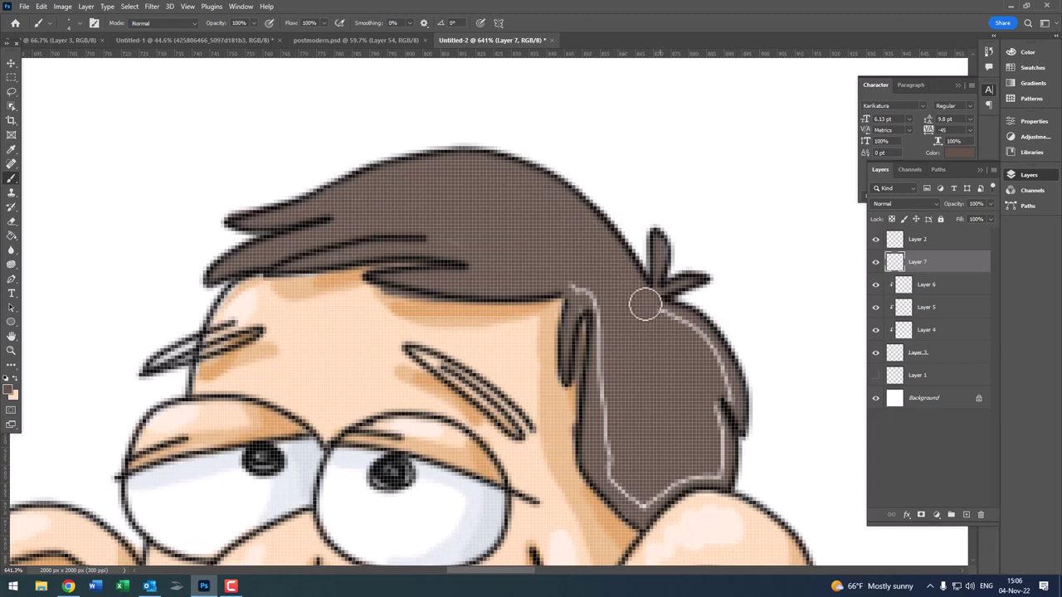
pyautogui.moveTo(726, 375)
pyautogui.mouseDown()
pyautogui.moveTo(737, 444)
pyautogui.moveTo(660, 493)
pyautogui.mouseUp()
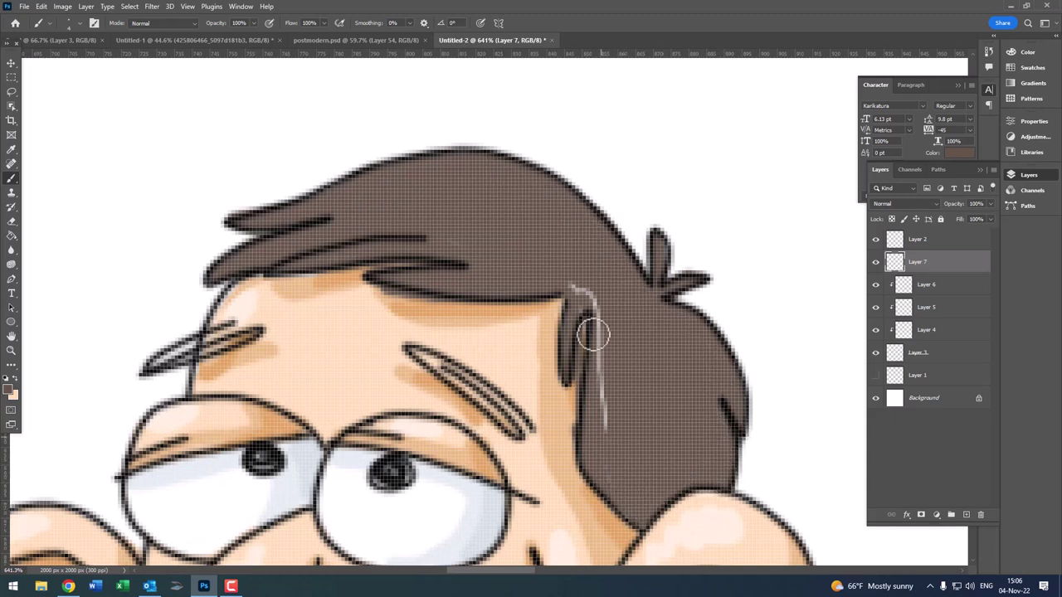
pyautogui.moveTo(593, 335); pyautogui.dragTo(605, 426)
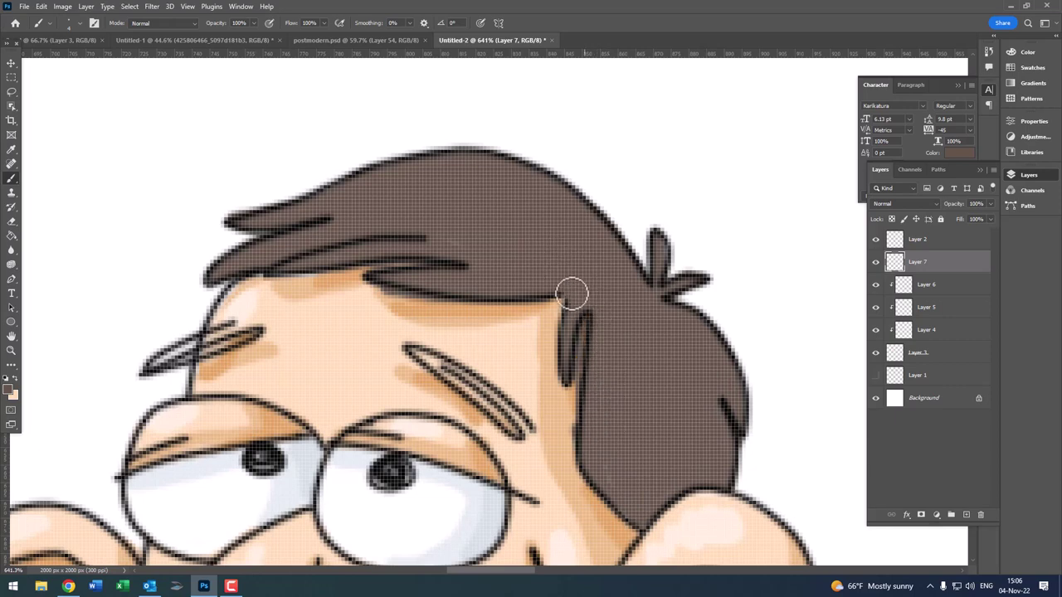
# - Paint the left eyebrow dark
pyautogui.press('z')
pyautogui.moveTo(572, 294)
pyautogui.mouseDown()
pyautogui.moveTo(438, 225)
pyautogui.moveTo(507, 294)
pyautogui.moveTo(525, 333)
pyautogui.moveTo(519, 355)
pyautogui.moveTo(427, 278)
pyautogui.moveTo(511, 334)
pyautogui.mouseUp()
pyautogui.press('b')
pyautogui.moveTo(199, 286)
pyautogui.mouseDown()
pyautogui.moveTo(273, 261)
pyautogui.moveTo(351, 207)
pyautogui.moveTo(337, 205)
pyautogui.mouseUp()
# - Choose a darker brown and add a new layer for the hair shading
pyautogui.press('z')
pyautogui.click(11, 393)
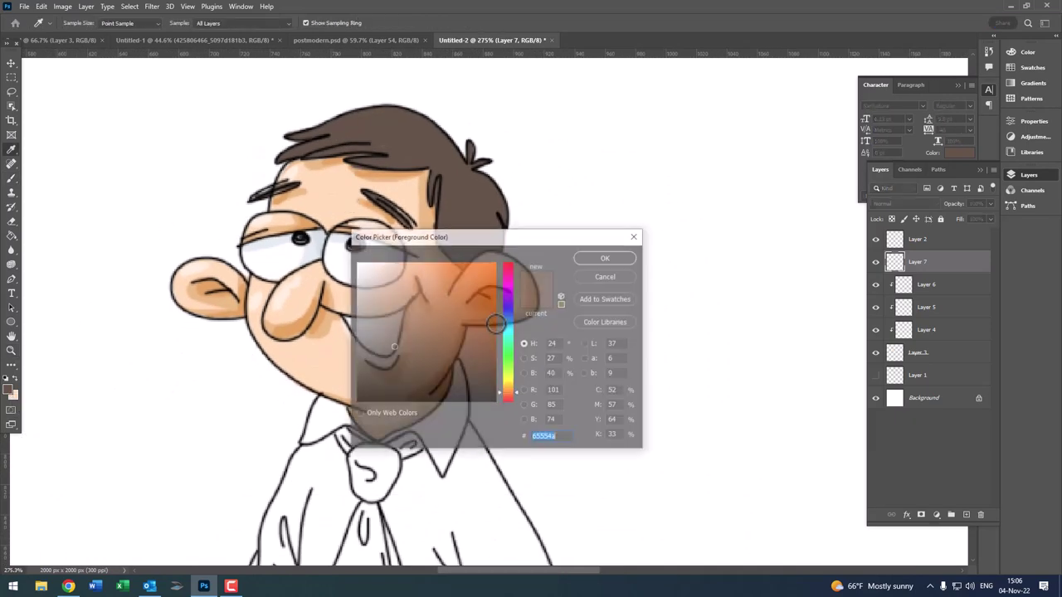
pyautogui.click(395, 364)
pyautogui.click(626, 257)
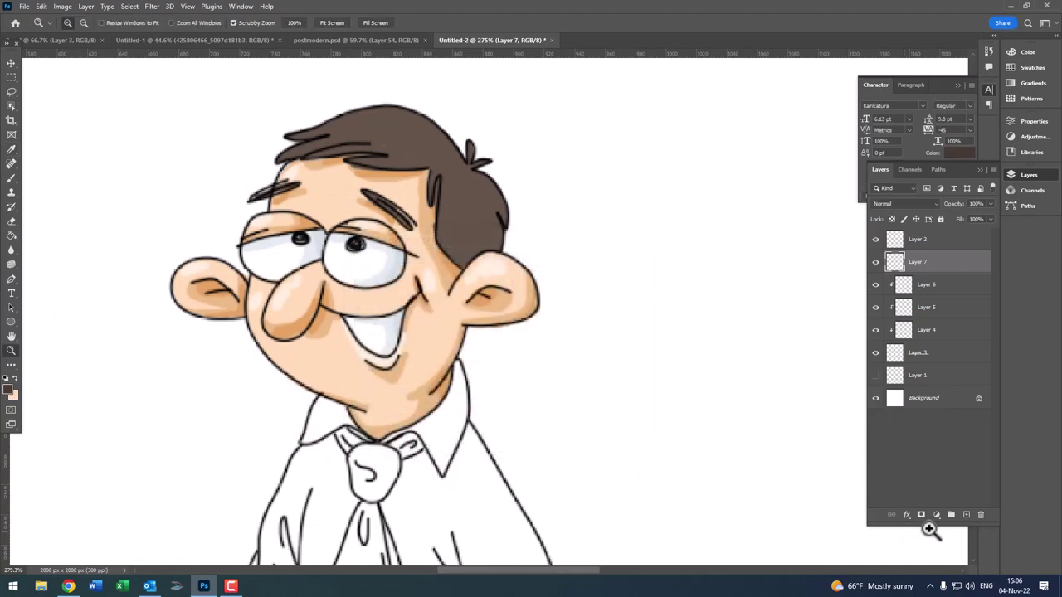
pyautogui.click(966, 514)
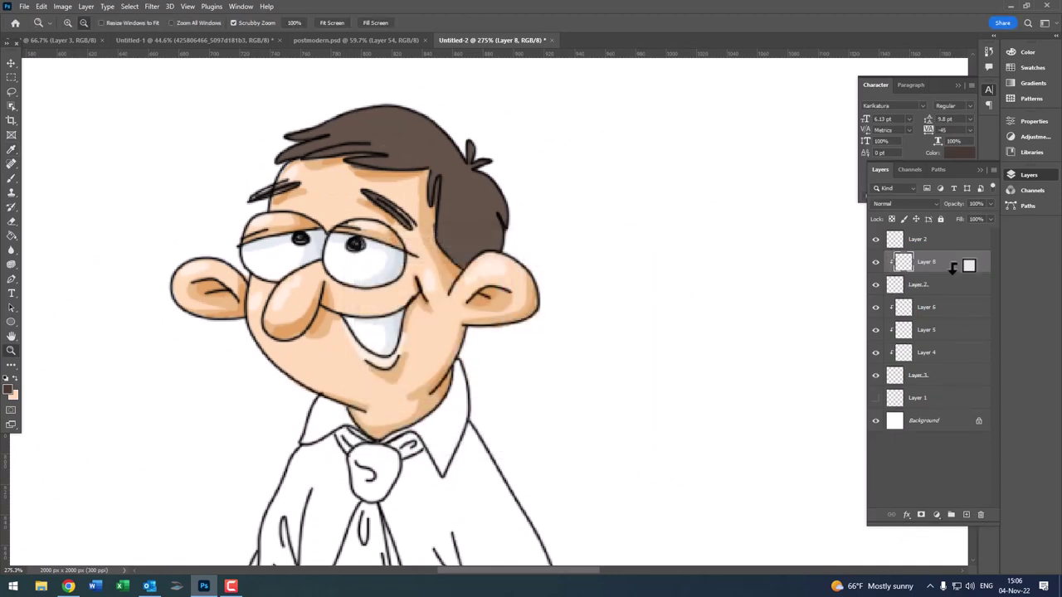
pyautogui.moveTo(467, 212); pyautogui.dragTo(493, 268)
# - Paint dark brown shading across the hair, its right edge and lower-left part
pyautogui.press('b')
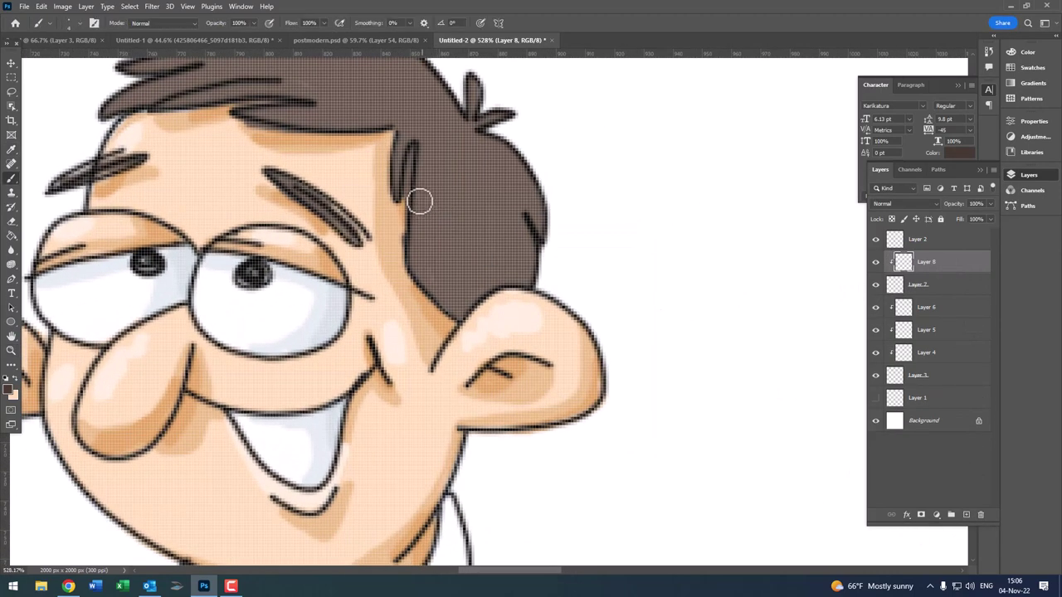
pyautogui.moveTo(428, 243); pyautogui.dragTo(519, 242)
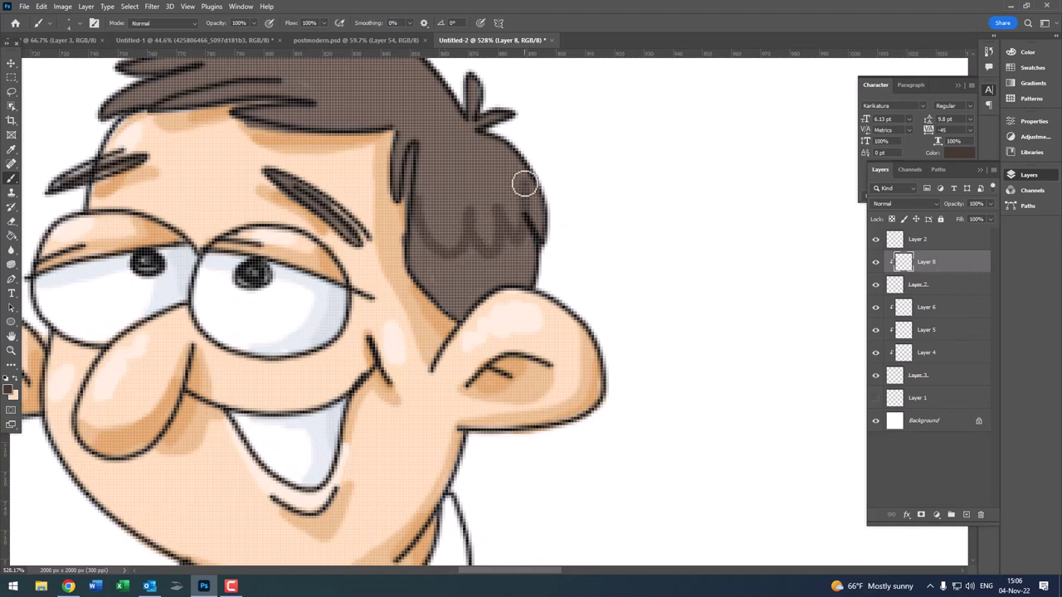
pyautogui.moveTo(524, 183); pyautogui.dragTo(528, 221)
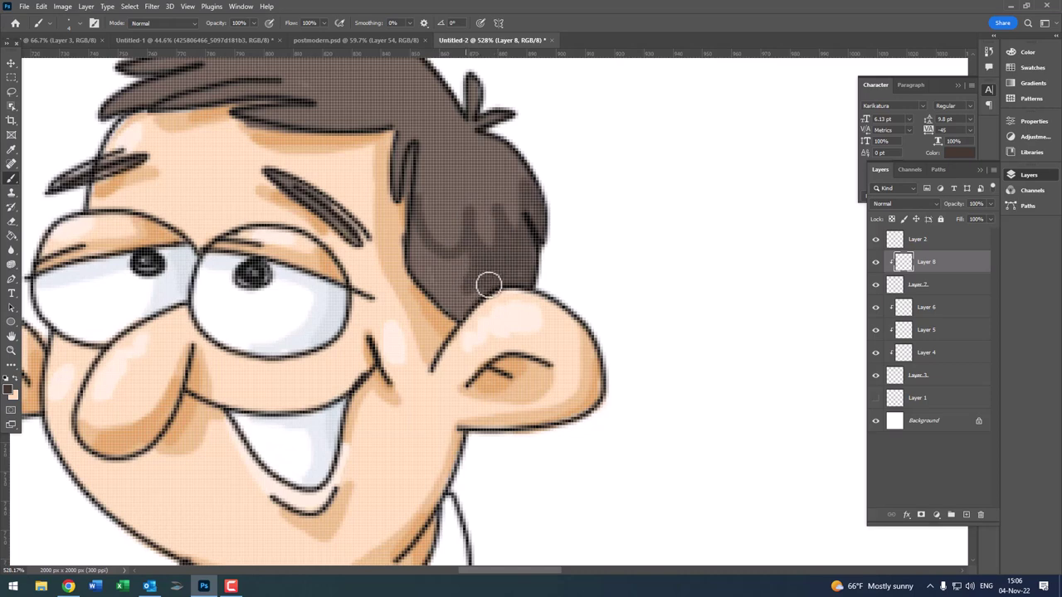
pyautogui.moveTo(460, 312)
pyautogui.mouseDown()
pyautogui.moveTo(410, 237)
pyautogui.moveTo(434, 267)
pyautogui.mouseUp()
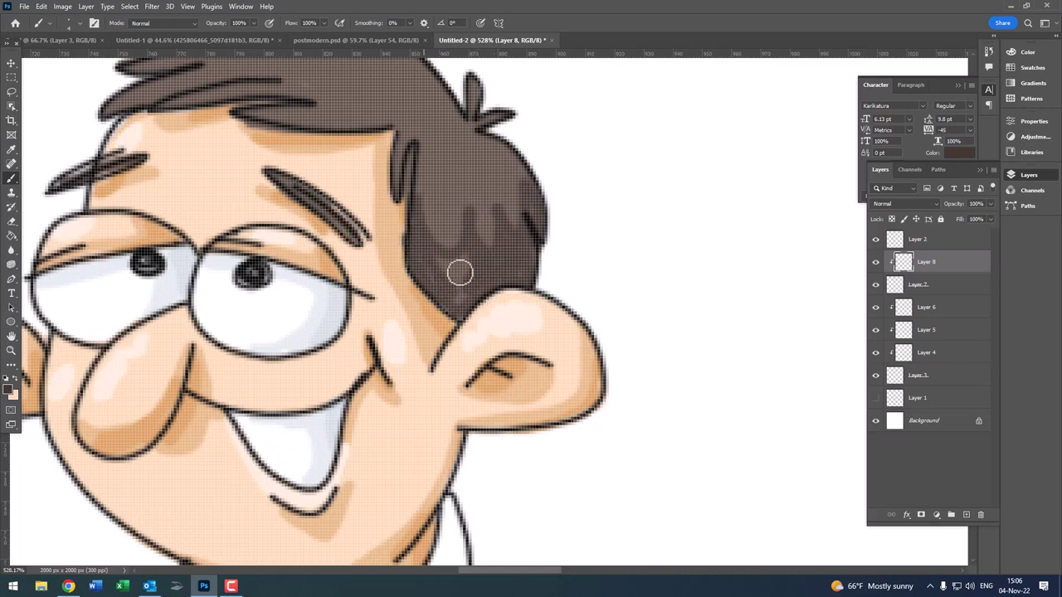
pyautogui.scroll(-3, 472, 275)
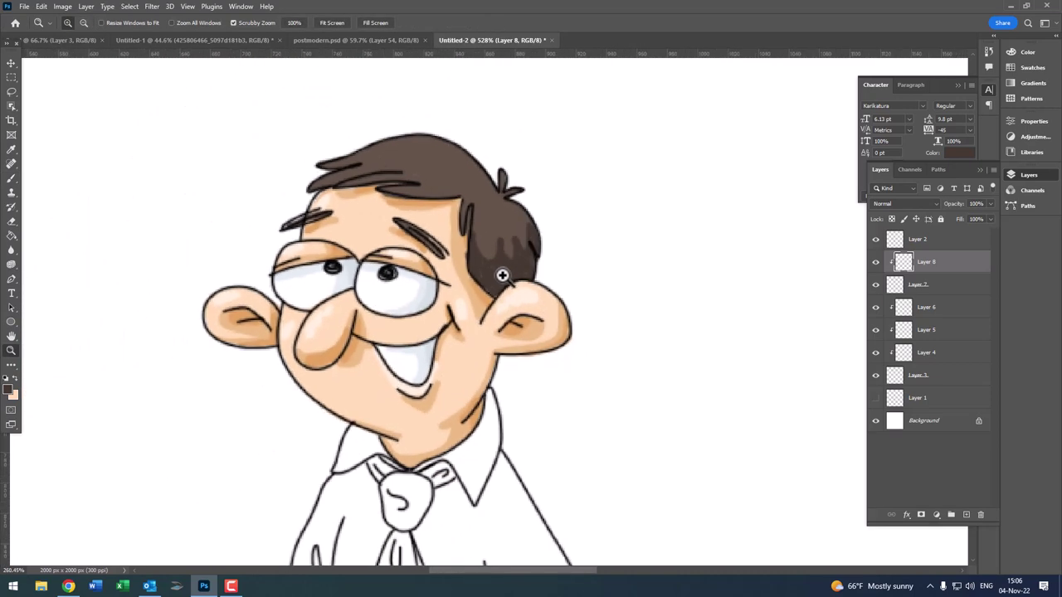
pyautogui.scroll(-2, 503, 273)
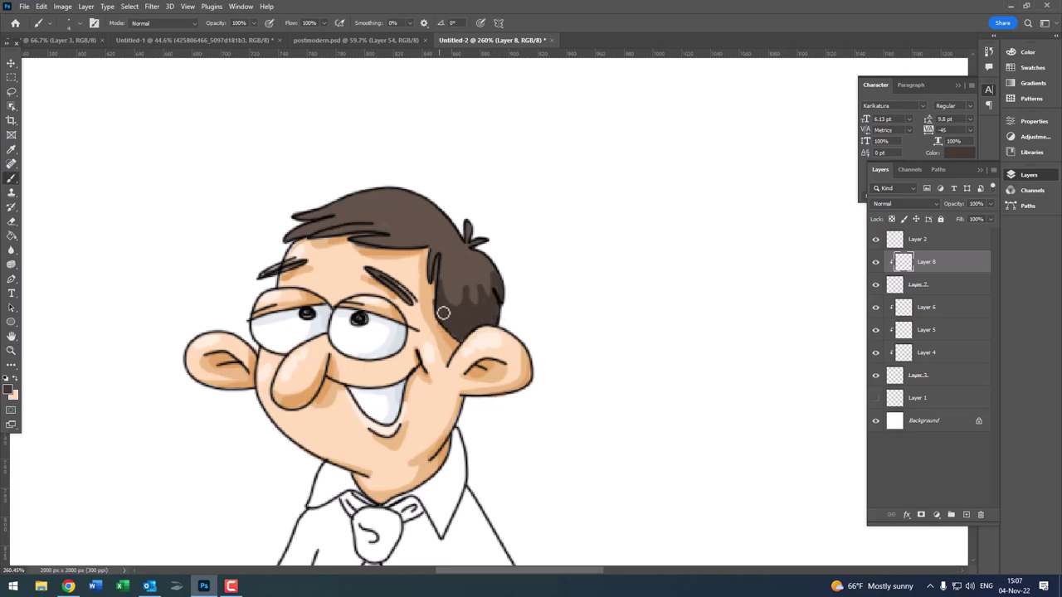
pyautogui.scroll(2, 406, 246)
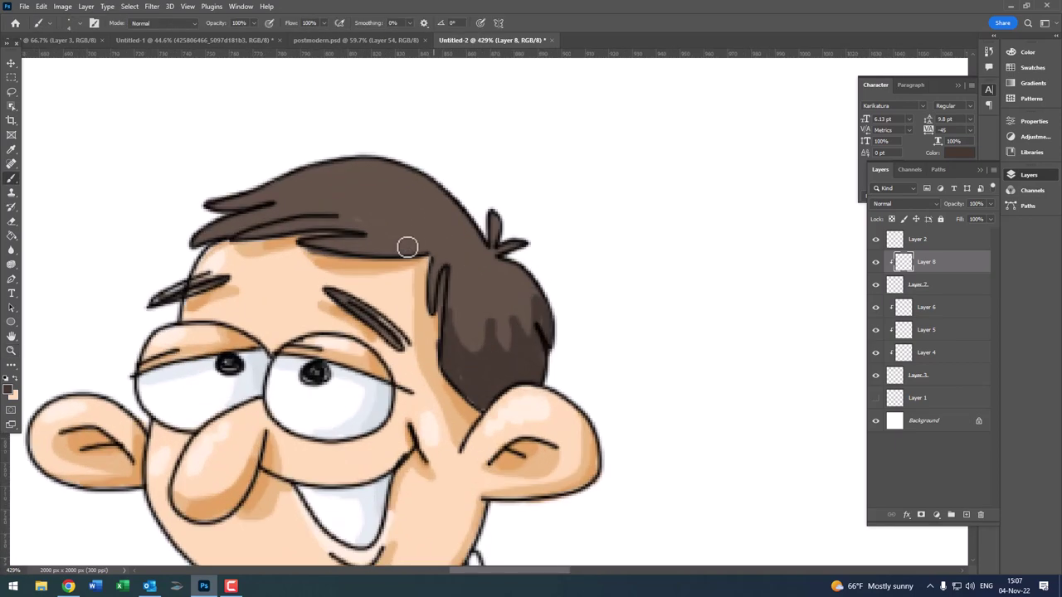
# - Add darker brown strokes near the hairline and over the upper hair's light bands
pyautogui.moveTo(326, 249); pyautogui.dragTo(376, 211)
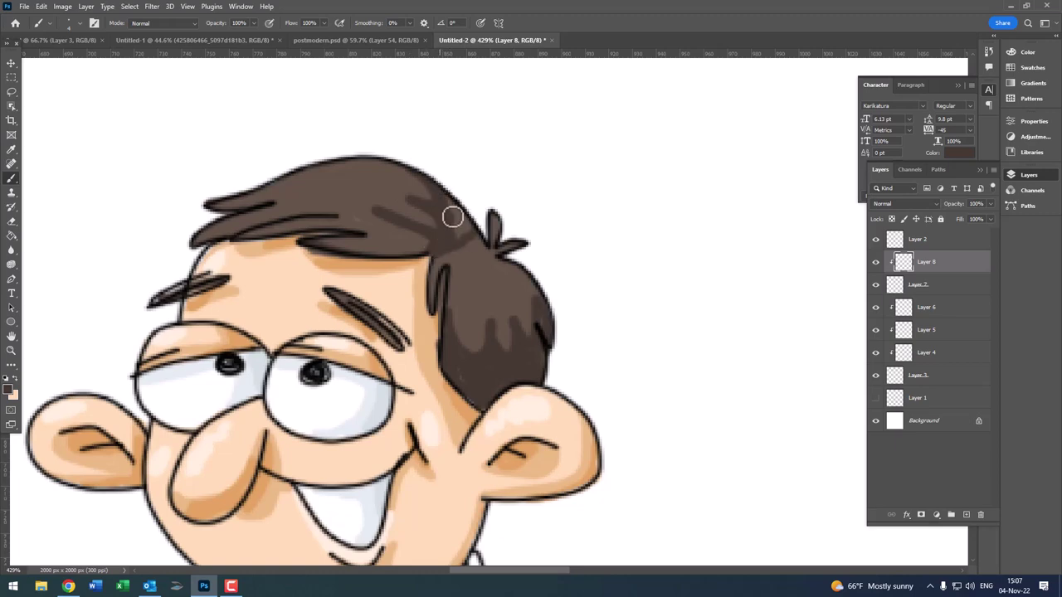
pyautogui.scroll(-2, 456, 234)
pyautogui.scroll(-2, 418, 240)
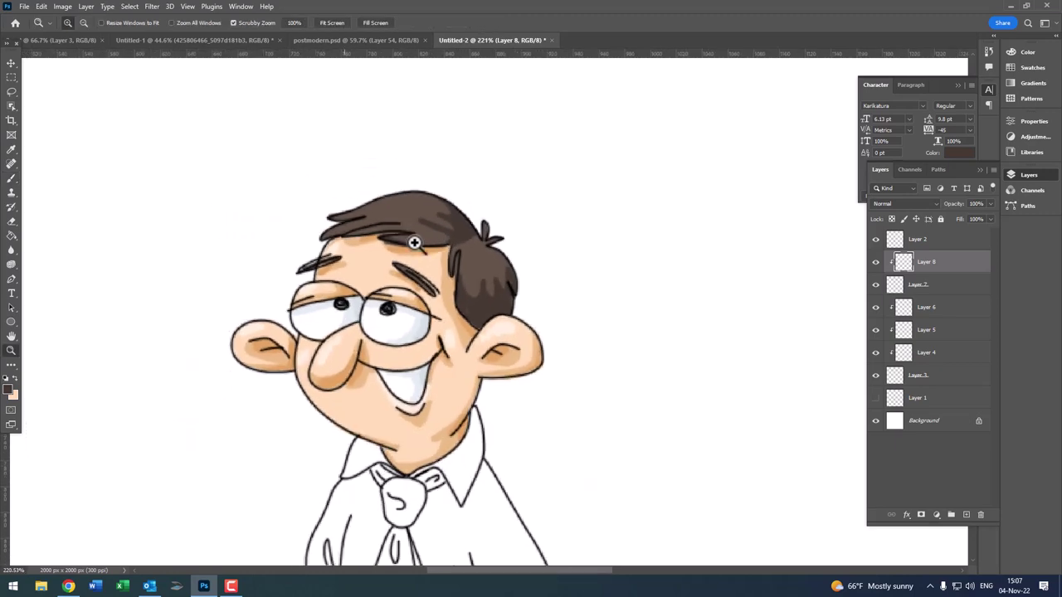
pyautogui.scroll(5, 423, 236)
pyautogui.moveTo(406, 222)
pyautogui.mouseDown()
pyautogui.moveTo(249, 241)
pyautogui.moveTo(398, 175)
pyautogui.moveTo(304, 176)
pyautogui.mouseUp()
pyautogui.scroll(-1, 373, 171)
pyautogui.scroll(-2, 424, 177)
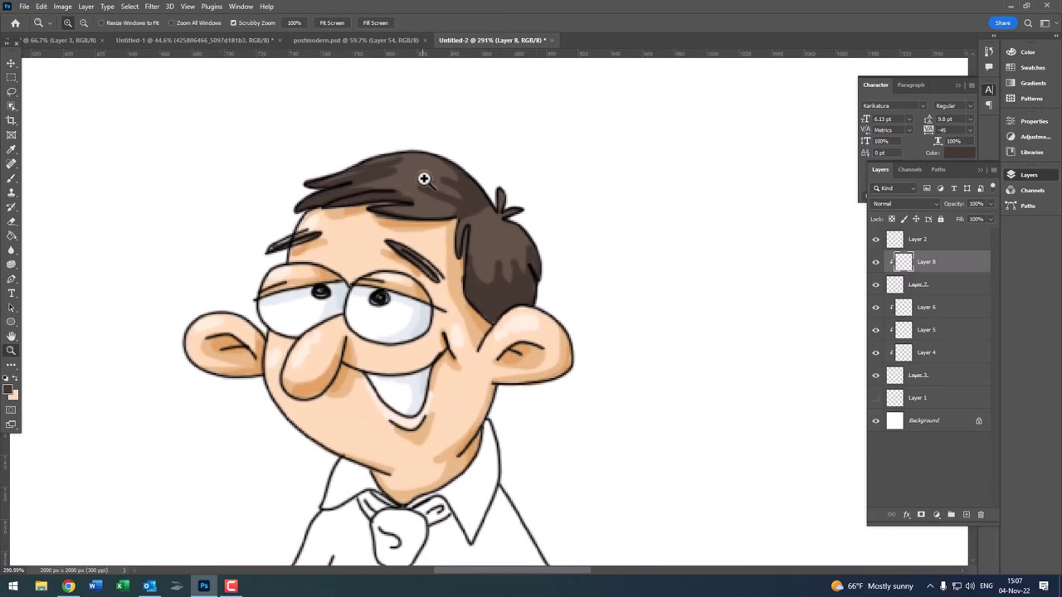
pyautogui.scroll(2, 497, 249)
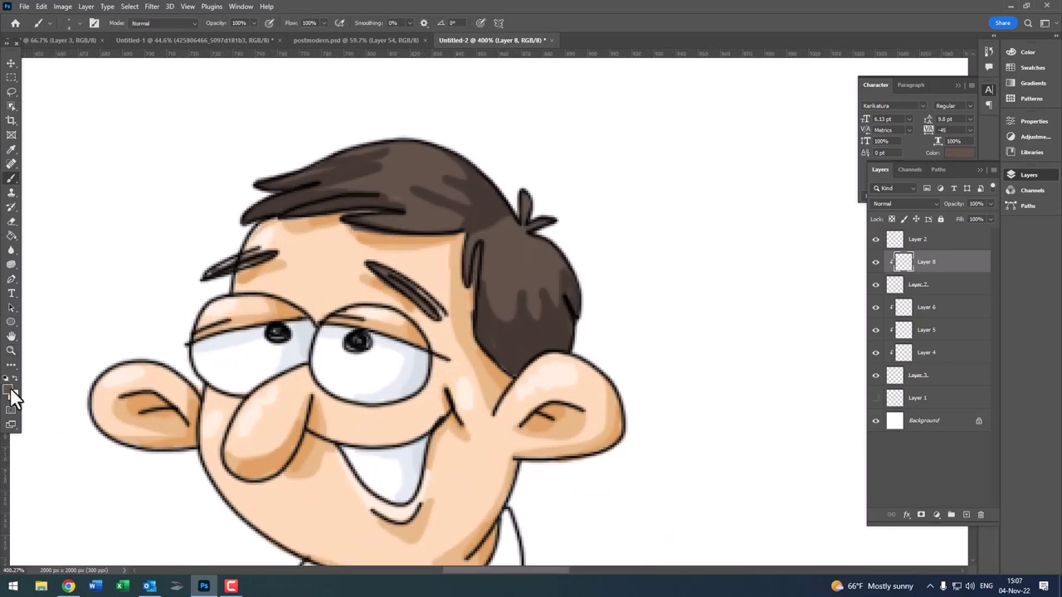
# - Paint lighter brown highlight streaks on the top and right side of the hair
pyautogui.click(10, 391)
pyautogui.click(606, 257)
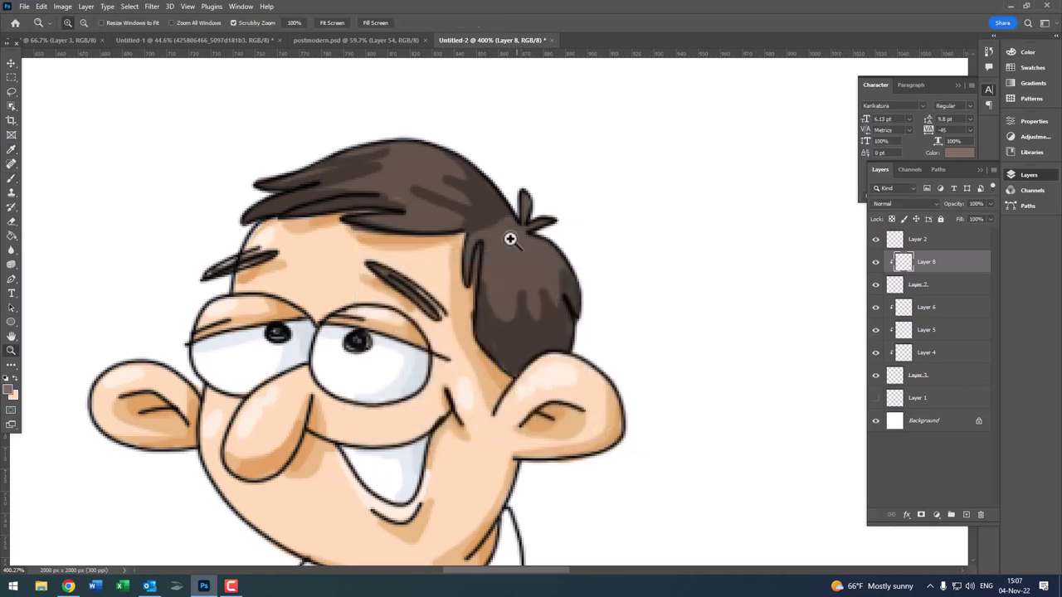
pyautogui.scroll(2, 512, 246)
pyautogui.moveTo(513, 278); pyautogui.dragTo(572, 240)
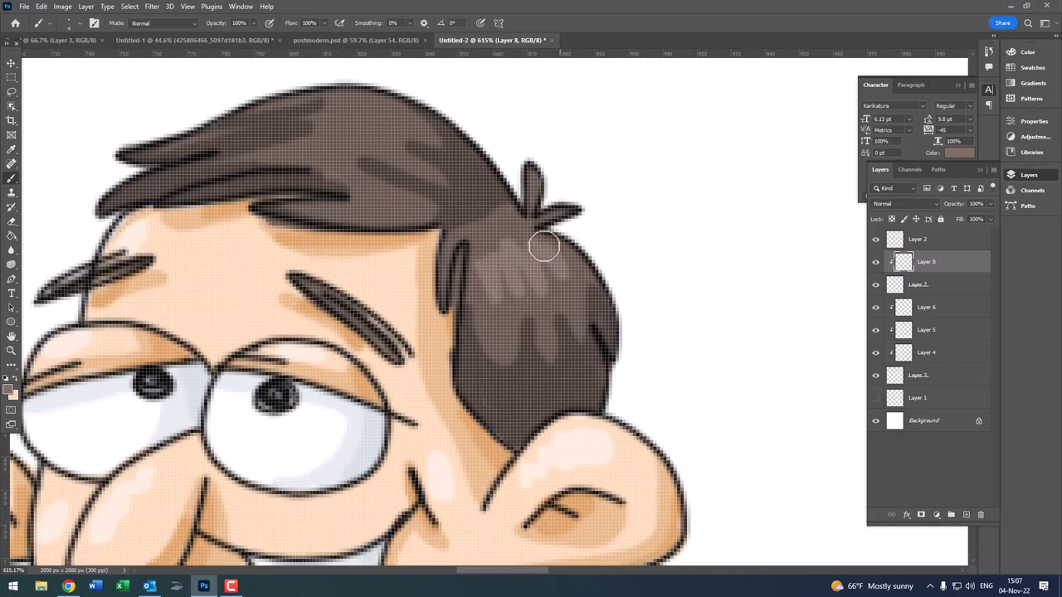
pyautogui.scroll(-3, 531, 241)
pyautogui.press('z')
pyautogui.scroll(3, 496, 217)
pyautogui.press('b')
pyautogui.moveTo(543, 182)
pyautogui.mouseDown()
pyautogui.moveTo(484, 235)
pyautogui.moveTo(506, 185)
pyautogui.mouseUp()
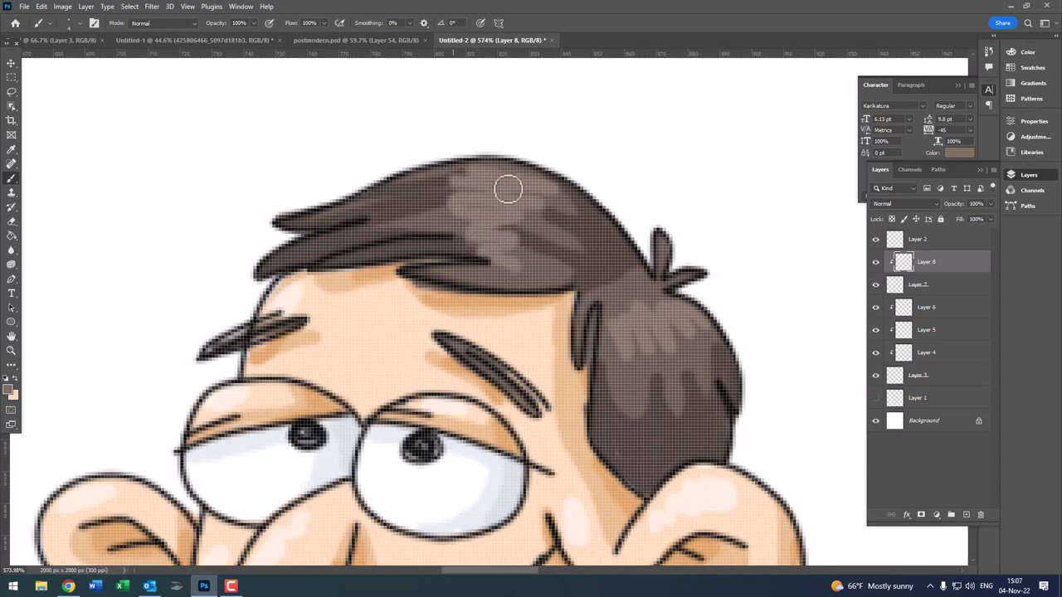
pyautogui.scroll(-3, 507, 185)
pyautogui.hscroll(2, 514, 230)
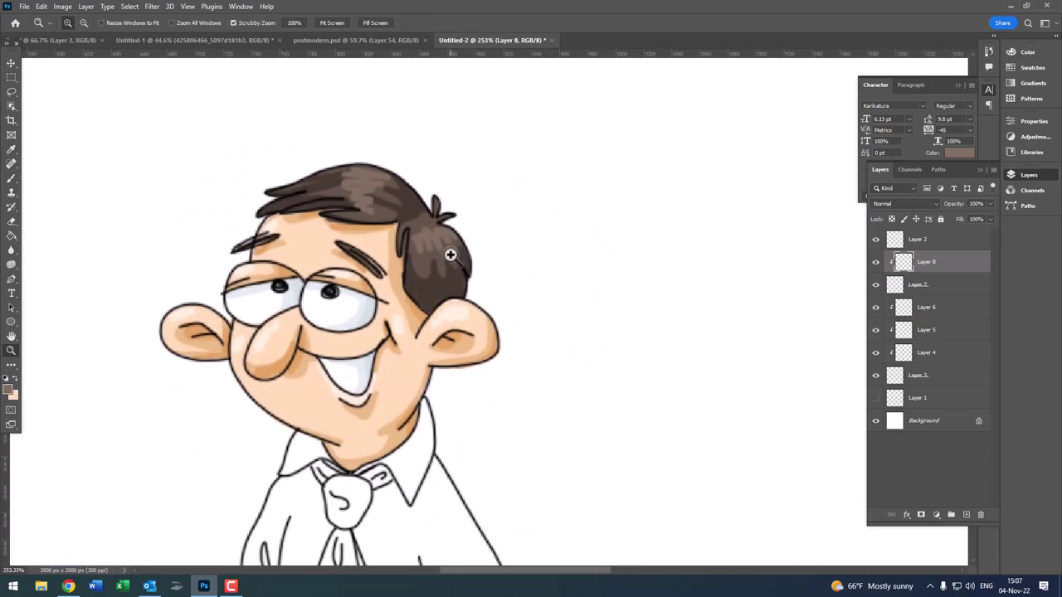
# - Paint extra dark brown (#292320) strands on the hair
pyautogui.click(10, 392)
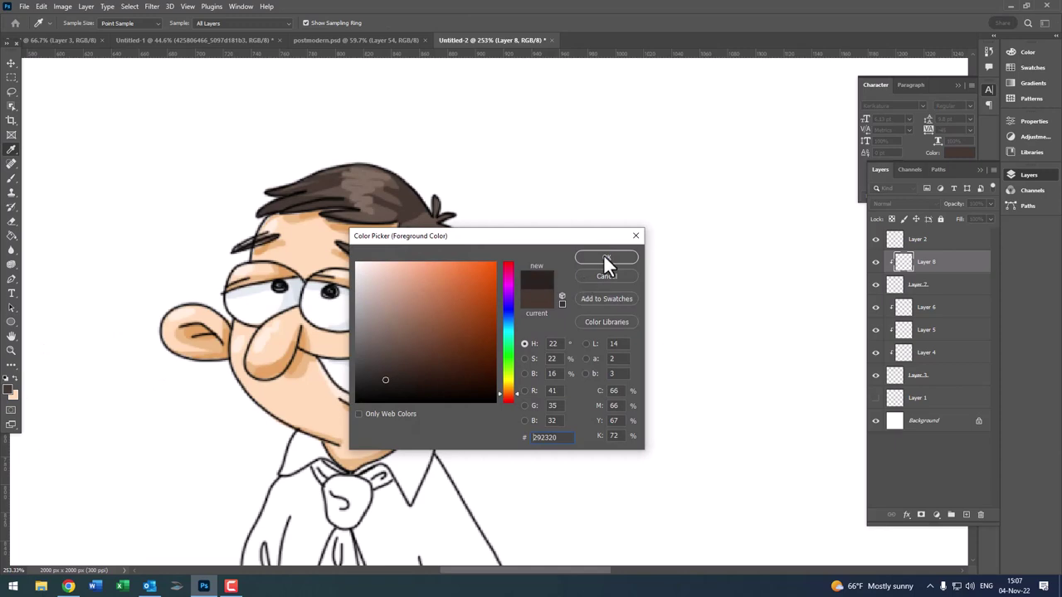
pyautogui.click(607, 258)
pyautogui.scroll(2, 406, 273)
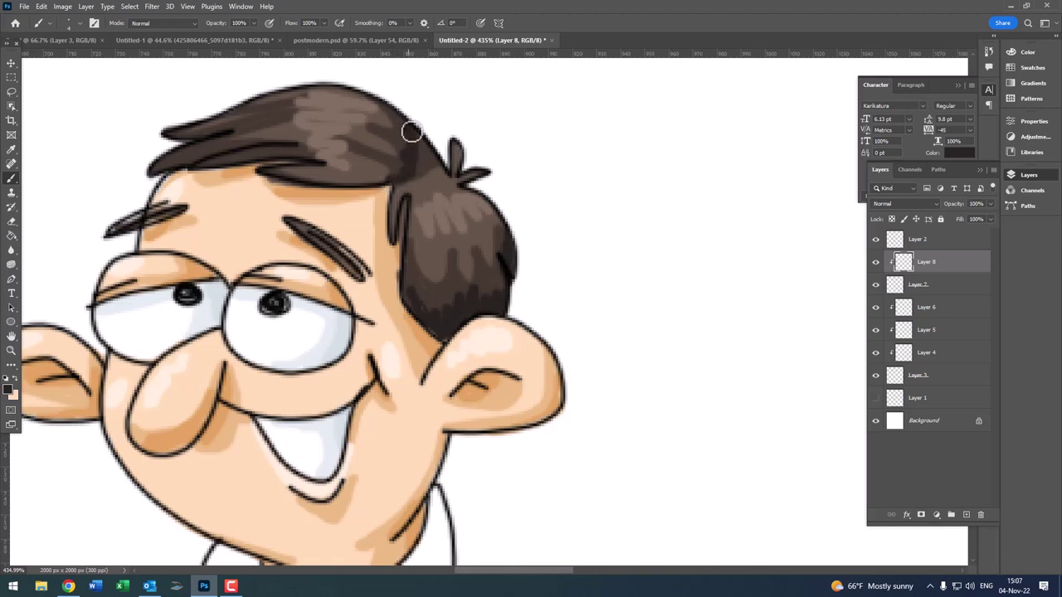
pyautogui.scroll(-1, 389, 147)
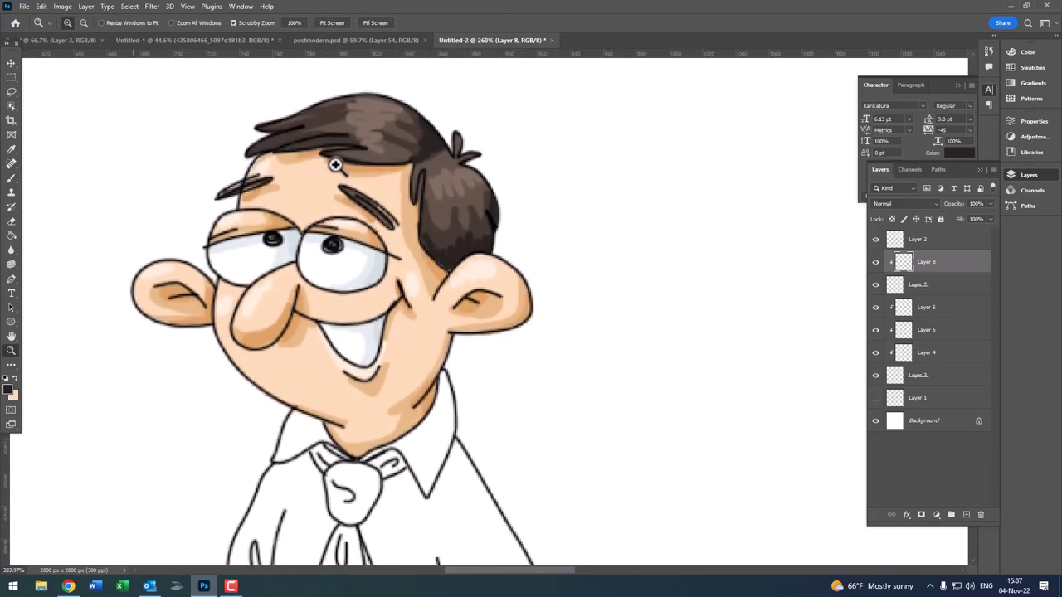
pyautogui.press('b')
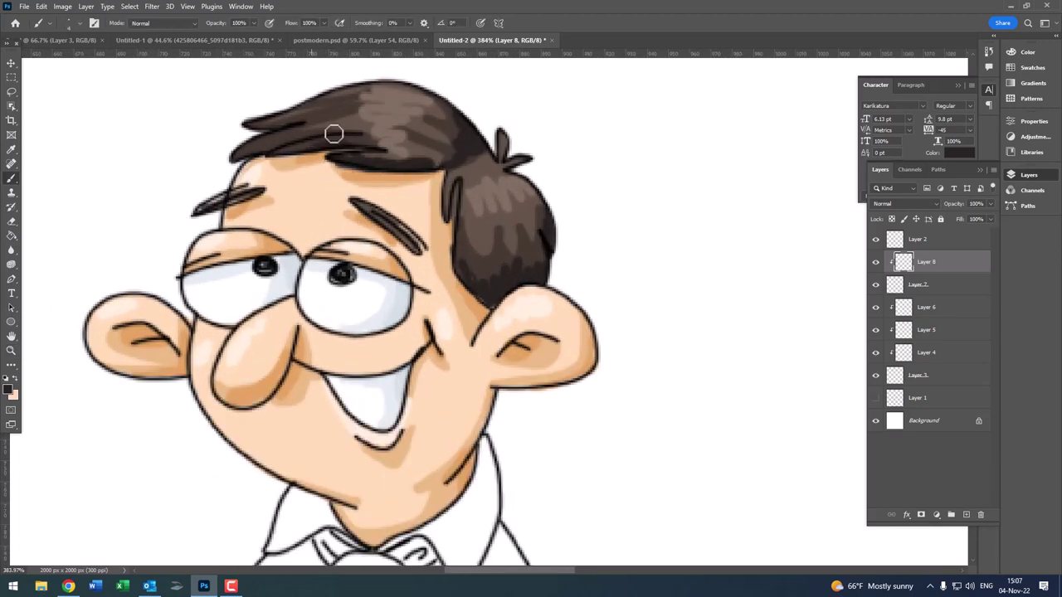
pyautogui.press('z')
pyautogui.scroll(-5, 349, 141)
pyautogui.scroll(-1, 374, 189)
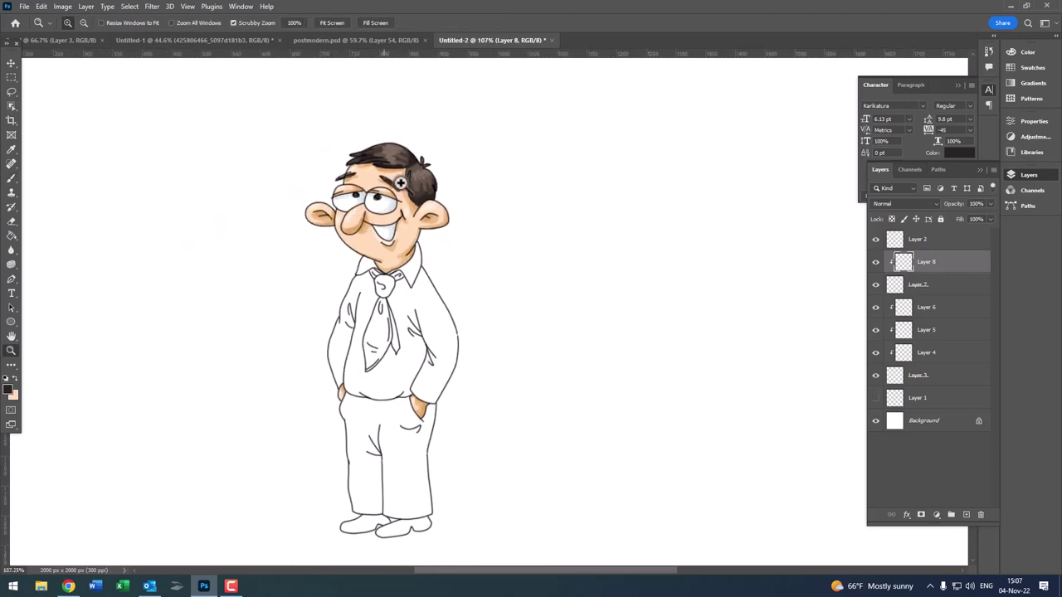
pyautogui.scroll(-2, 373, 189)
pyautogui.scroll(-2, 373, 190)
pyautogui.scroll(1, 373, 190)
pyautogui.scroll(3, 373, 249)
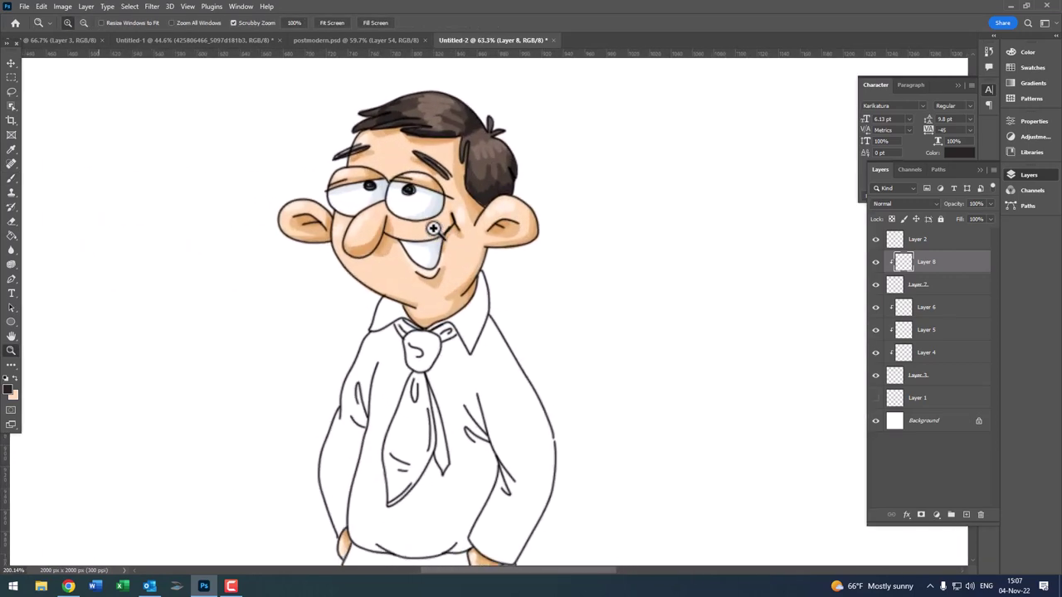
pyautogui.scroll(1, 349, 265)
pyautogui.scroll(1, 578, 300)
pyautogui.scroll(-1, 580, 303)
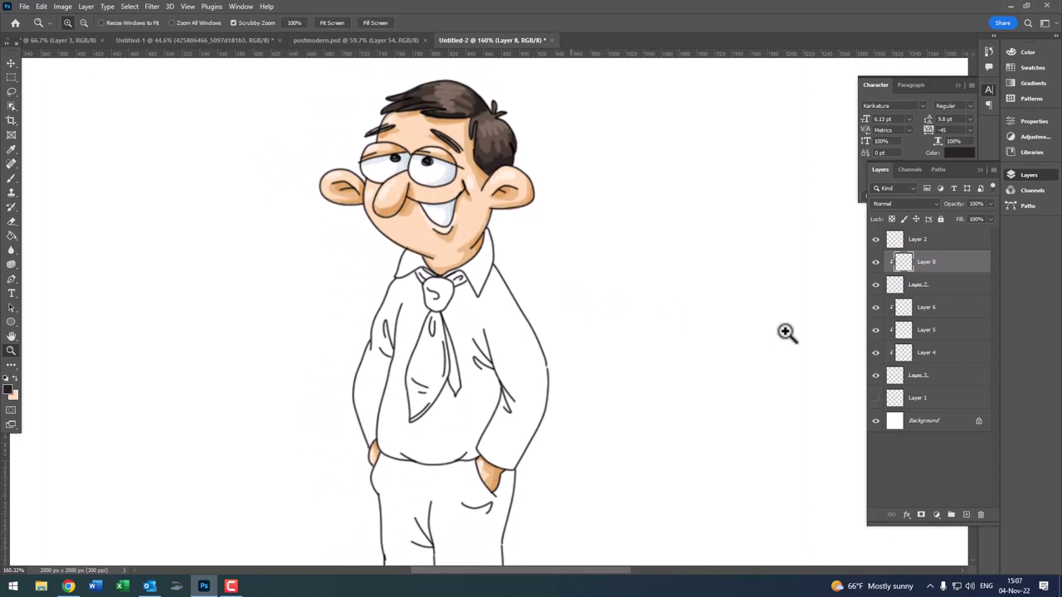
# - Add a new empty Layer 9 directly above Layer 1
pyautogui.click(930, 406)
pyautogui.click(965, 514)
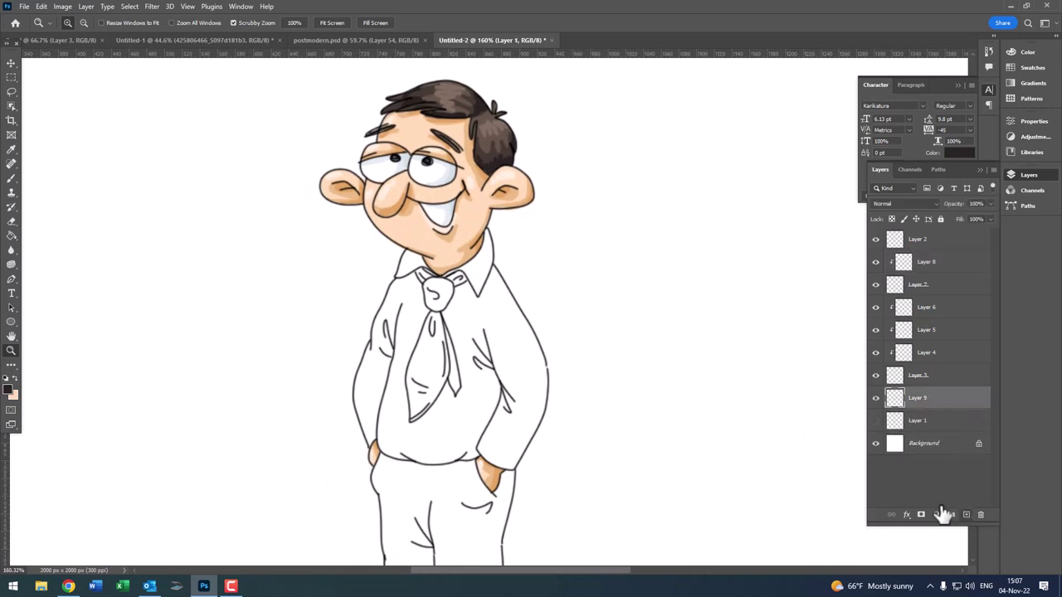
pyautogui.moveTo(477, 429); pyautogui.dragTo(453, 366)
# - Set the foreground colour to a pale blue-grey
pyautogui.click(11, 389)
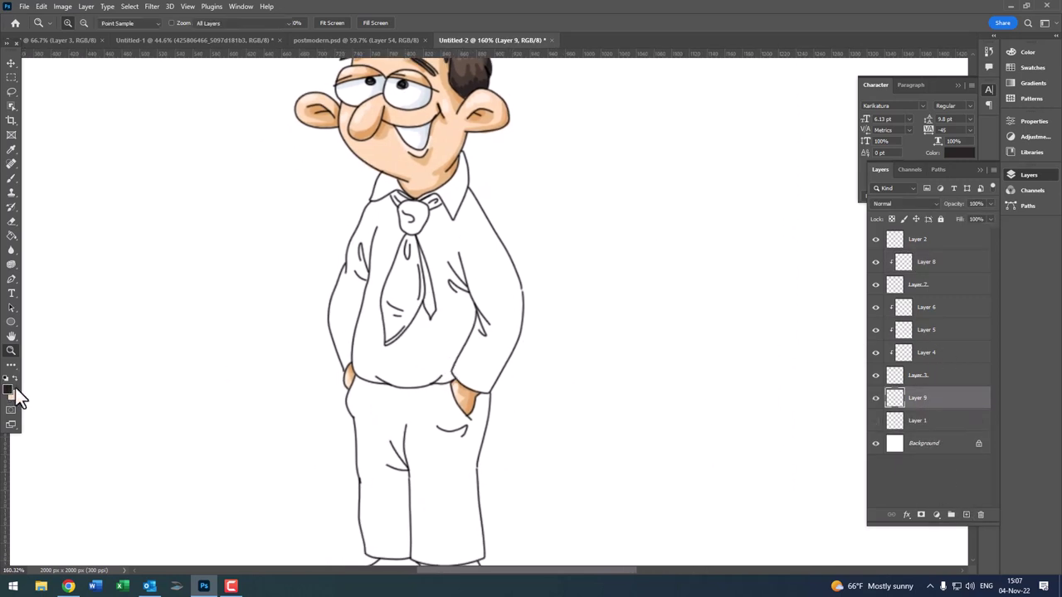
pyautogui.moveTo(504, 313); pyautogui.dragTo(507, 323)
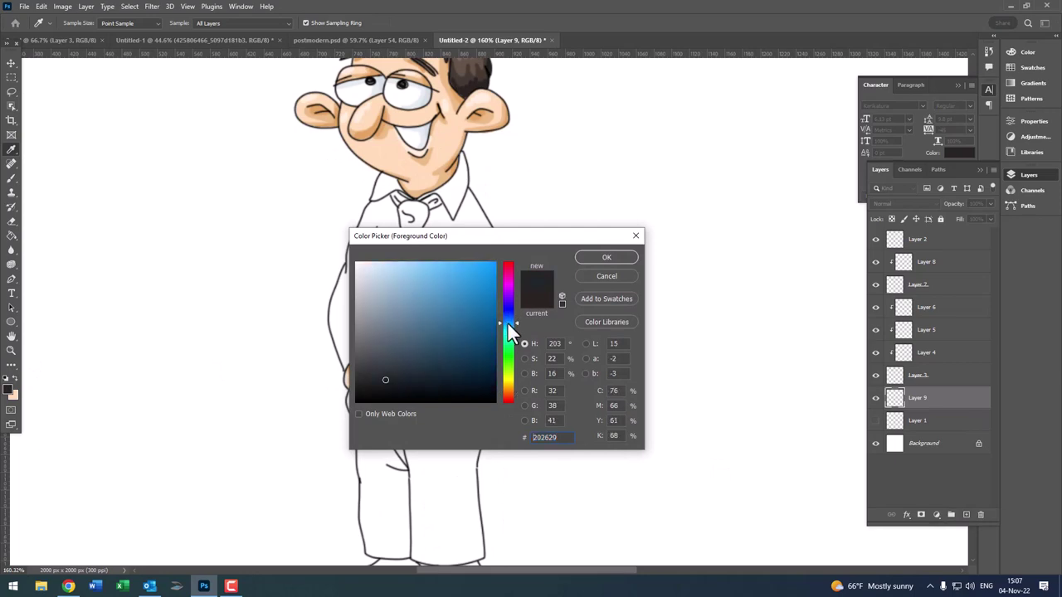
pyautogui.click(371, 276)
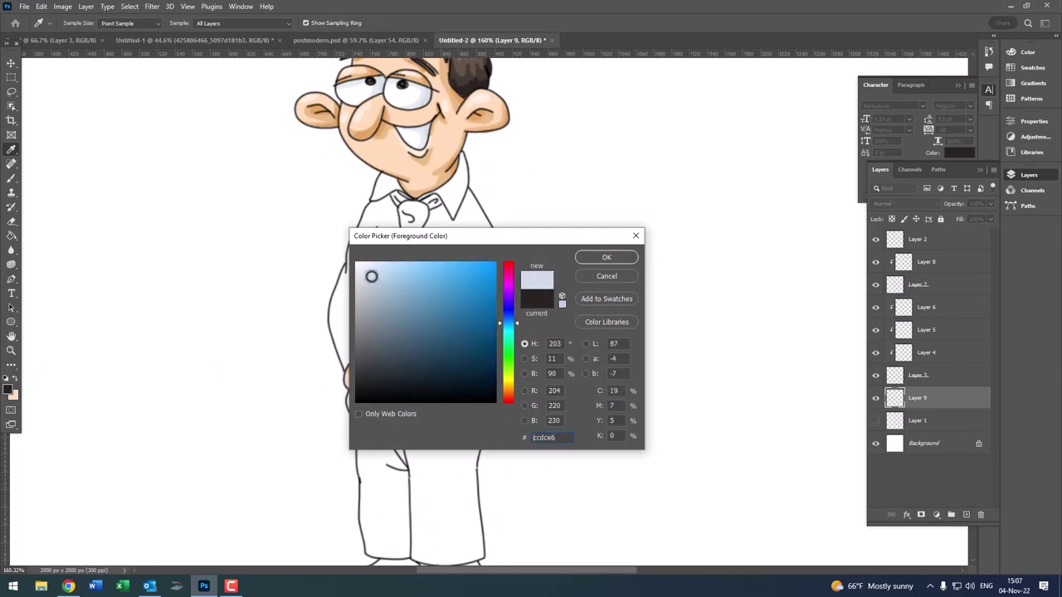
pyautogui.click(606, 258)
pyautogui.scroll(3, 502, 244)
pyautogui.scroll(3, 474, 224)
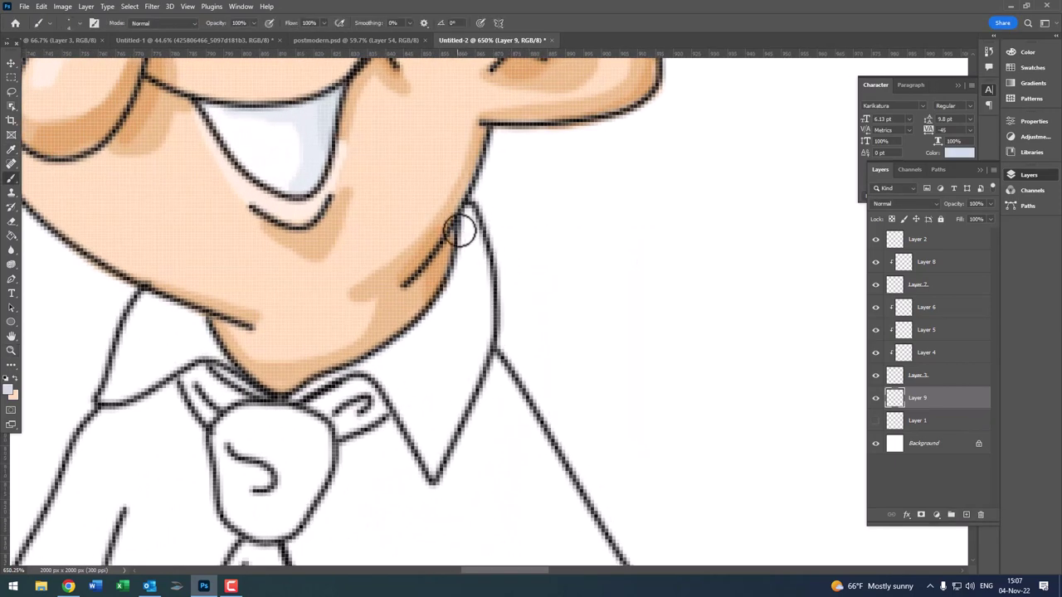
# - Paint pale blue shading under the chin, along the collar, the shirt's left edge and lower line
pyautogui.moveTo(461, 230)
pyautogui.mouseDown()
pyautogui.moveTo(386, 367)
pyautogui.moveTo(403, 349)
pyautogui.mouseUp()
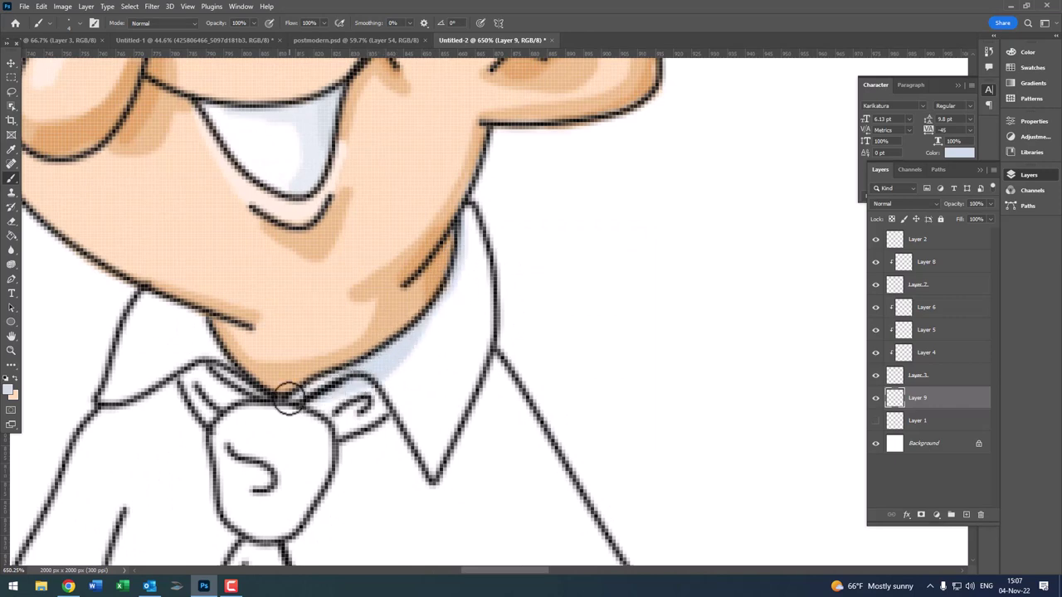
pyautogui.moveTo(289, 398)
pyautogui.mouseDown()
pyautogui.moveTo(166, 298)
pyautogui.moveTo(140, 296)
pyautogui.moveTo(117, 362)
pyautogui.mouseUp()
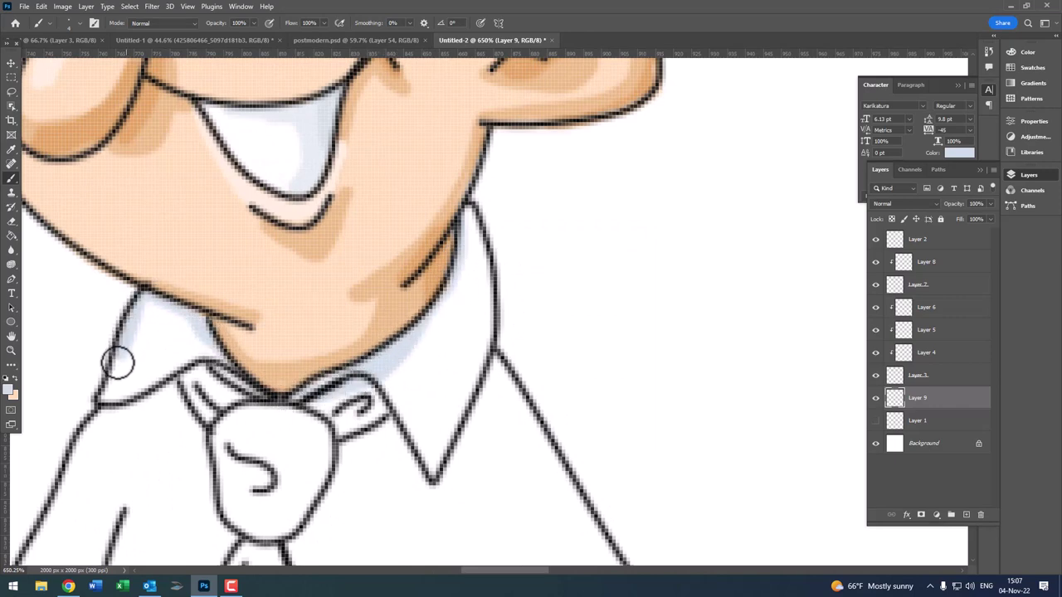
pyautogui.moveTo(102, 403)
pyautogui.mouseDown()
pyautogui.moveTo(315, 178)
pyautogui.moveTo(246, 275)
pyautogui.moveTo(204, 403)
pyautogui.moveTo(318, 196)
pyautogui.moveTo(268, 237)
pyautogui.moveTo(242, 352)
pyautogui.mouseUp()
pyautogui.scroll(-3, 307, 203)
pyautogui.scroll(1, 301, 194)
pyautogui.scroll(1, 306, 133)
pyautogui.moveTo(210, 227); pyautogui.dragTo(199, 201)
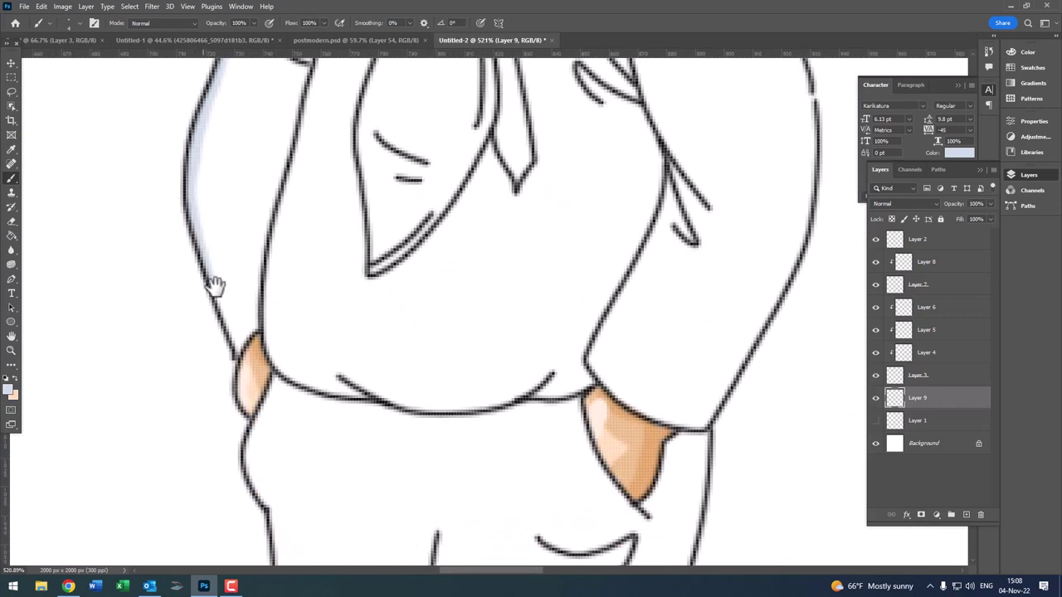
pyautogui.moveTo(260, 355)
pyautogui.mouseDown()
pyautogui.moveTo(333, 386)
pyautogui.moveTo(426, 403)
pyautogui.moveTo(511, 402)
pyautogui.mouseUp()
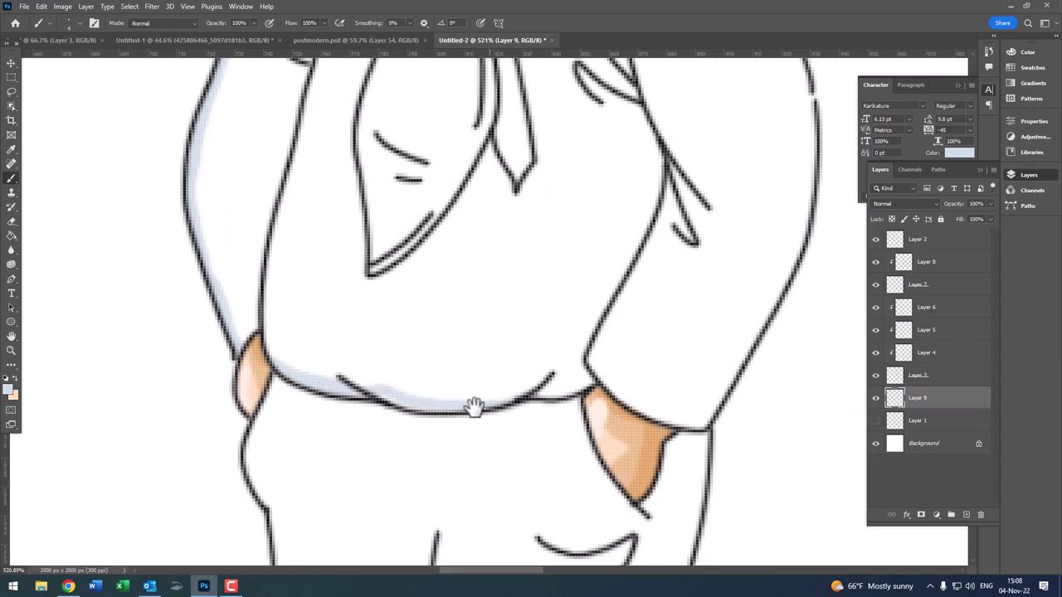
# - Extend the blue shading along the hem and up the right sleeve toward the shoulder
pyautogui.scroll(2, 622, 403)
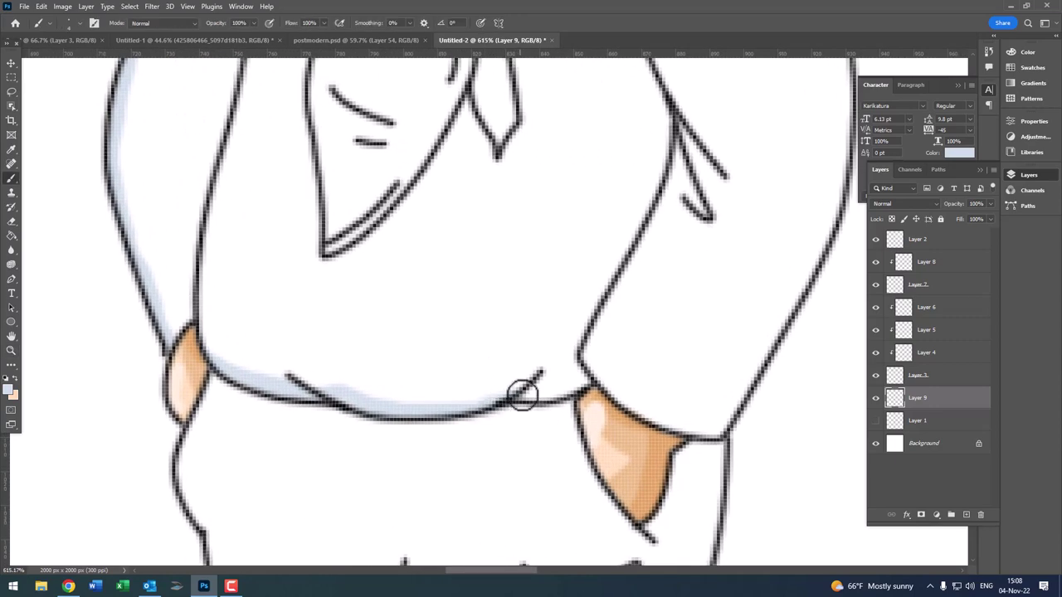
pyautogui.moveTo(522, 396)
pyautogui.mouseDown()
pyautogui.moveTo(605, 379)
pyautogui.moveTo(687, 417)
pyautogui.moveTo(661, 412)
pyautogui.moveTo(718, 427)
pyautogui.moveTo(808, 278)
pyautogui.mouseUp()
pyautogui.moveTo(727, 368)
pyautogui.mouseDown()
pyautogui.moveTo(561, 506)
pyautogui.moveTo(581, 351)
pyautogui.moveTo(573, 256)
pyautogui.mouseUp()
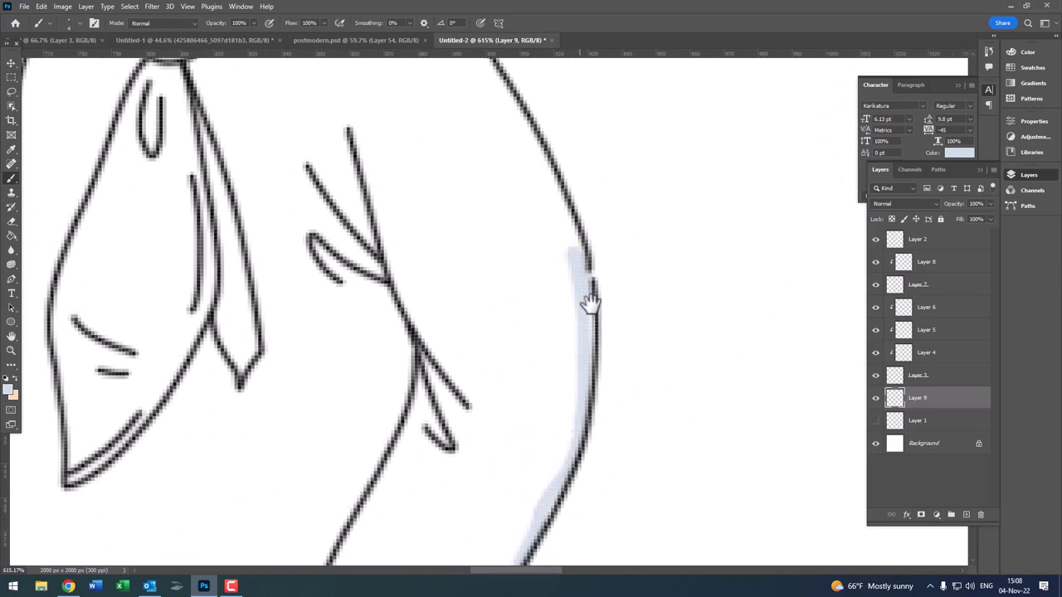
pyautogui.moveTo(592, 332); pyautogui.dragTo(561, 561)
pyautogui.moveTo(556, 505); pyautogui.dragTo(492, 343)
pyautogui.press('e')
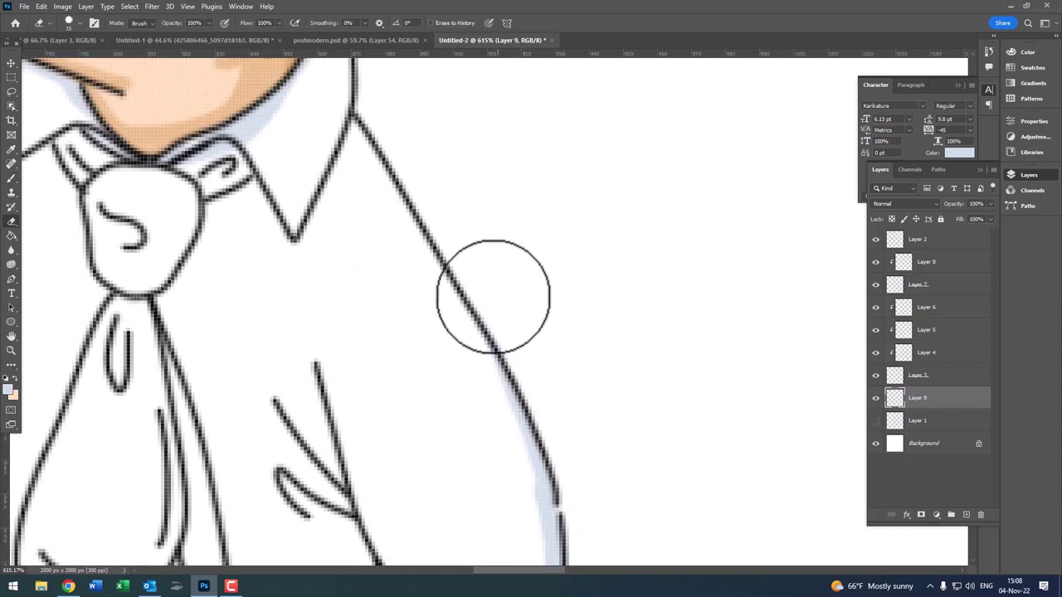
pyautogui.press('b')
pyautogui.moveTo(519, 419)
pyautogui.mouseDown()
pyautogui.moveTo(358, 119)
pyautogui.moveTo(496, 412)
pyautogui.mouseUp()
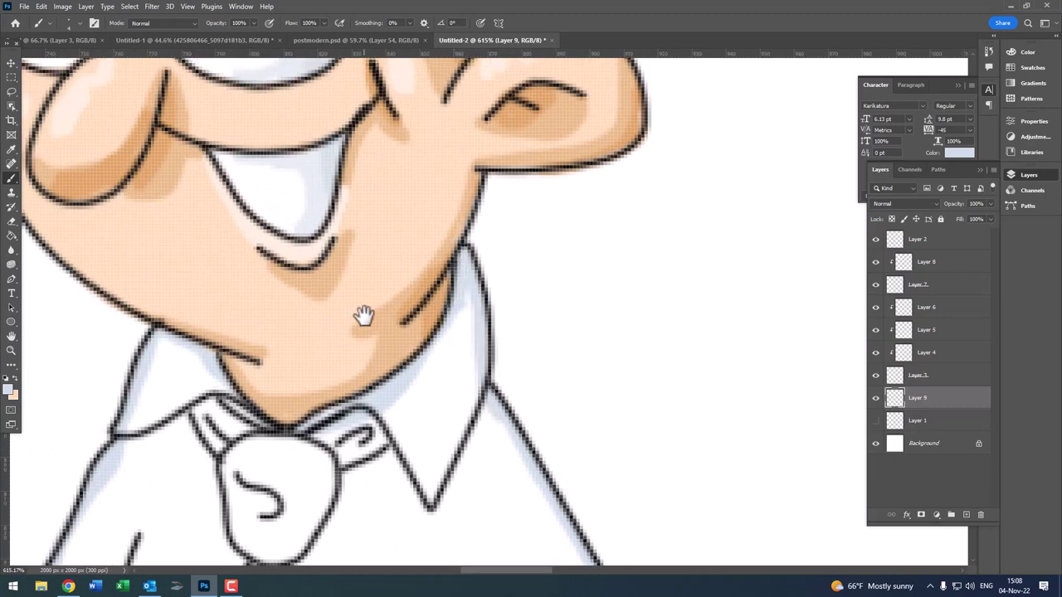
# - Tidy the pale blue shirt fill with the eraser, viewing the sleeve and lower shirt
pyautogui.press('z')
pyautogui.moveTo(374, 343); pyautogui.dragTo(26, 297)
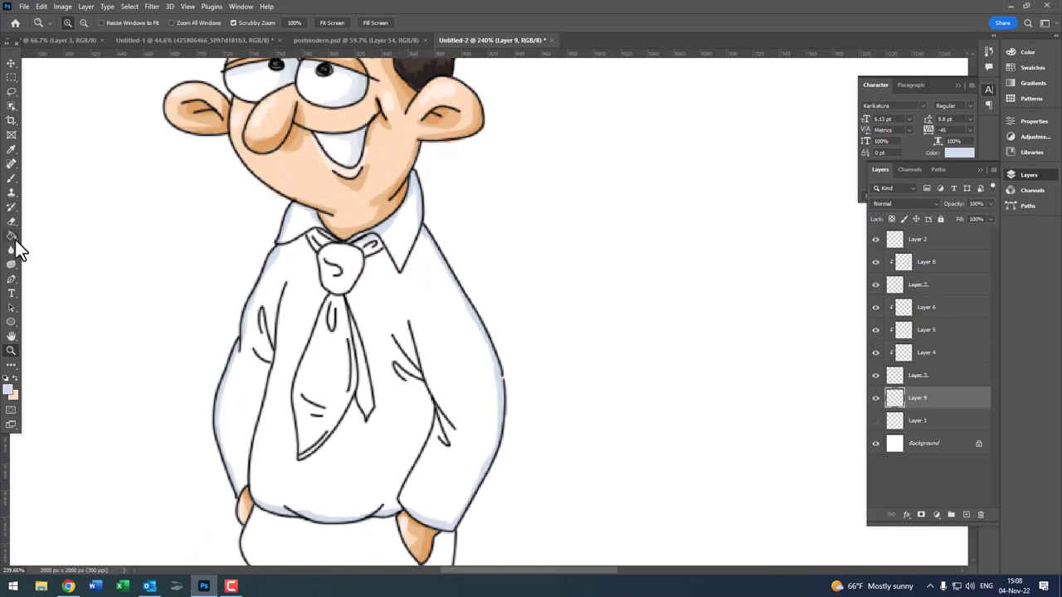
pyautogui.moveTo(239, 328); pyautogui.dragTo(274, 328)
pyautogui.press('e')
pyautogui.moveTo(423, 412)
pyautogui.mouseDown()
pyautogui.moveTo(418, 279)
pyautogui.moveTo(397, 261)
pyautogui.mouseUp()
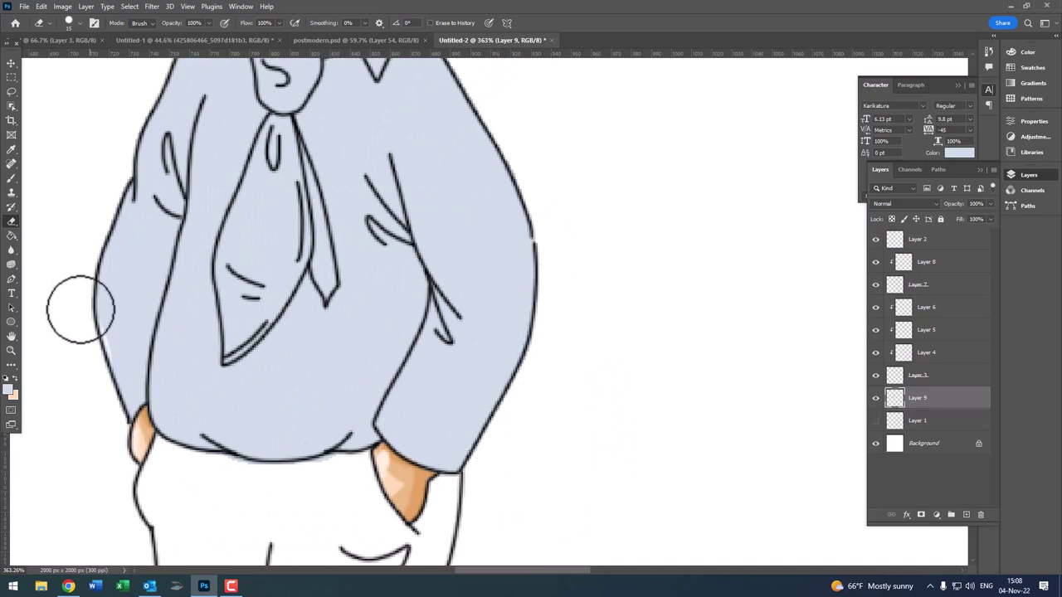
pyautogui.press('b')
pyautogui.press('z')
pyautogui.keyDown('alt'); pyautogui.click(185, 273); pyautogui.keyUp('alt')
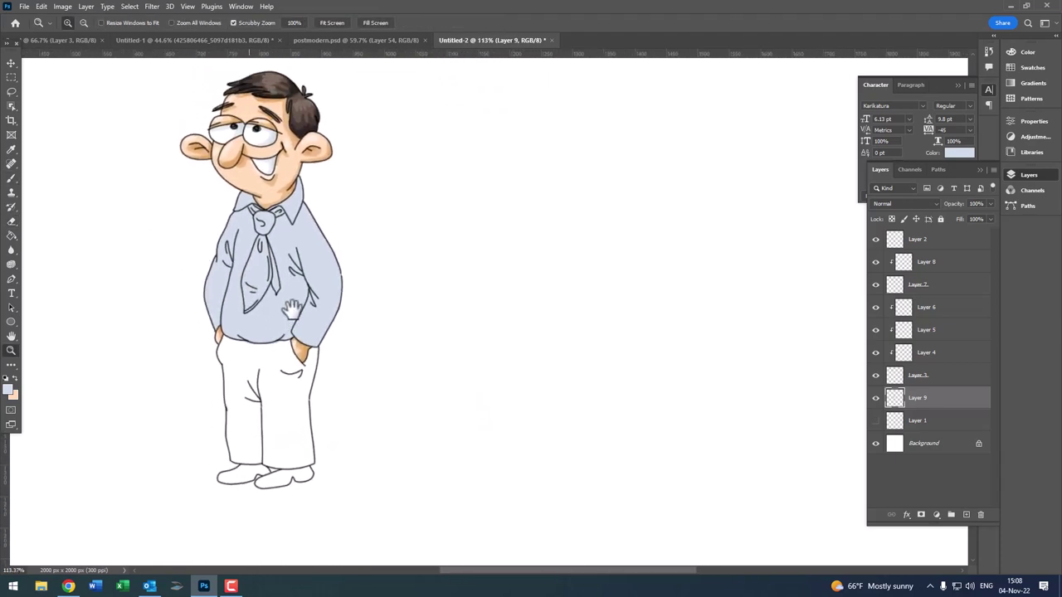
# - Add a clipped Layer 10 and shade the right collar flap in darker grey-blue acbbc4
pyautogui.click(967, 515)
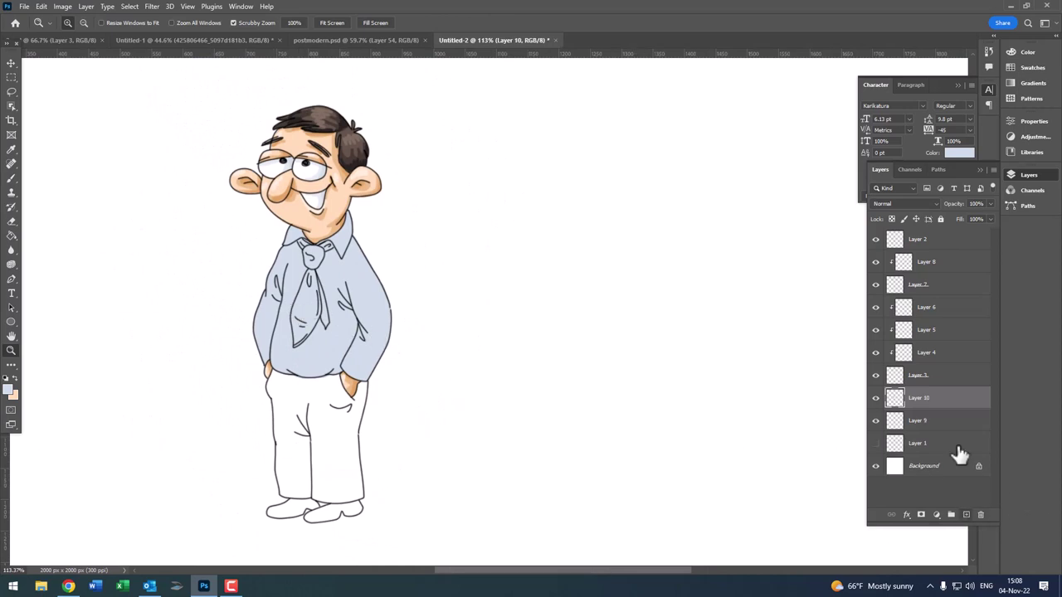
pyautogui.keyDown('alt'); pyautogui.click(948, 409); pyautogui.keyUp('alt')
pyautogui.moveTo(356, 308); pyautogui.dragTo(373, 327)
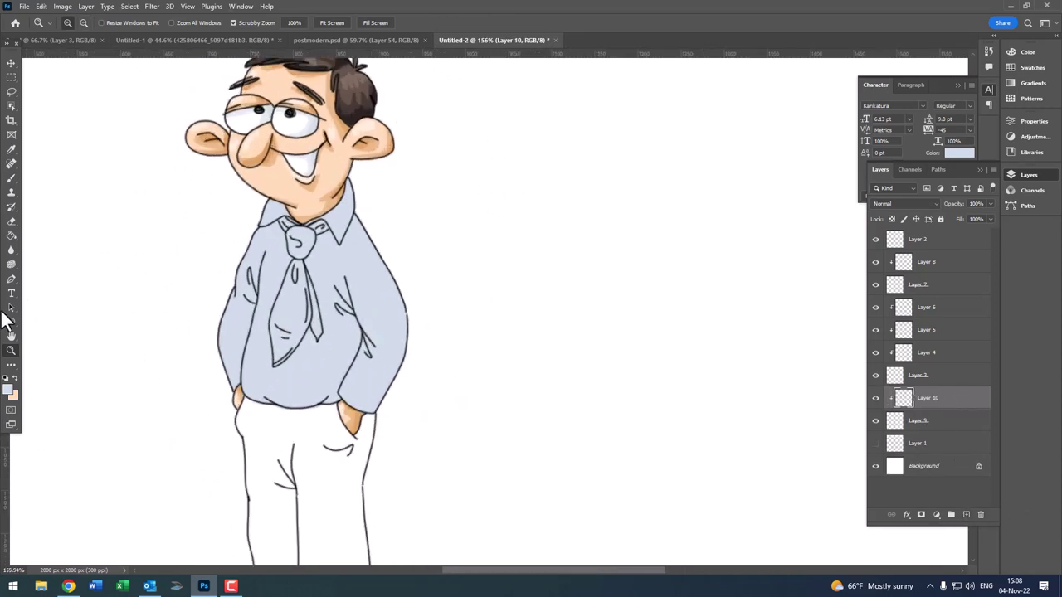
pyautogui.click(9, 393)
pyautogui.moveTo(371, 276); pyautogui.dragTo(374, 296)
pyautogui.click(591, 258)
pyautogui.scroll(5, 535, 320)
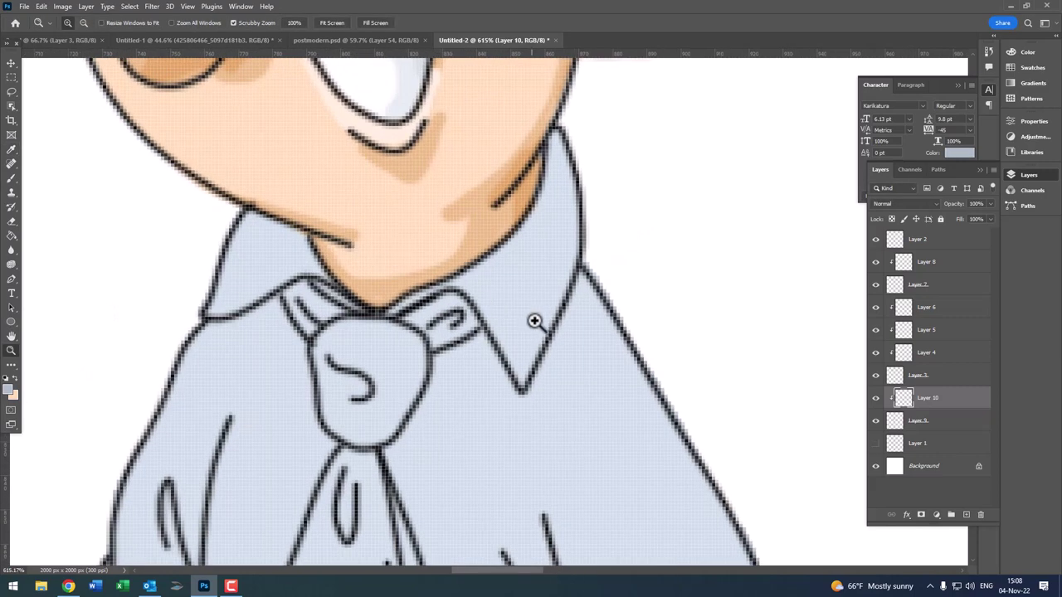
pyautogui.moveTo(571, 108)
pyautogui.mouseDown()
pyautogui.moveTo(561, 190)
pyautogui.moveTo(500, 290)
pyautogui.moveTo(518, 388)
pyautogui.moveTo(574, 191)
pyautogui.moveTo(520, 357)
pyautogui.moveTo(563, 215)
pyautogui.moveTo(512, 301)
pyautogui.mouseUp()
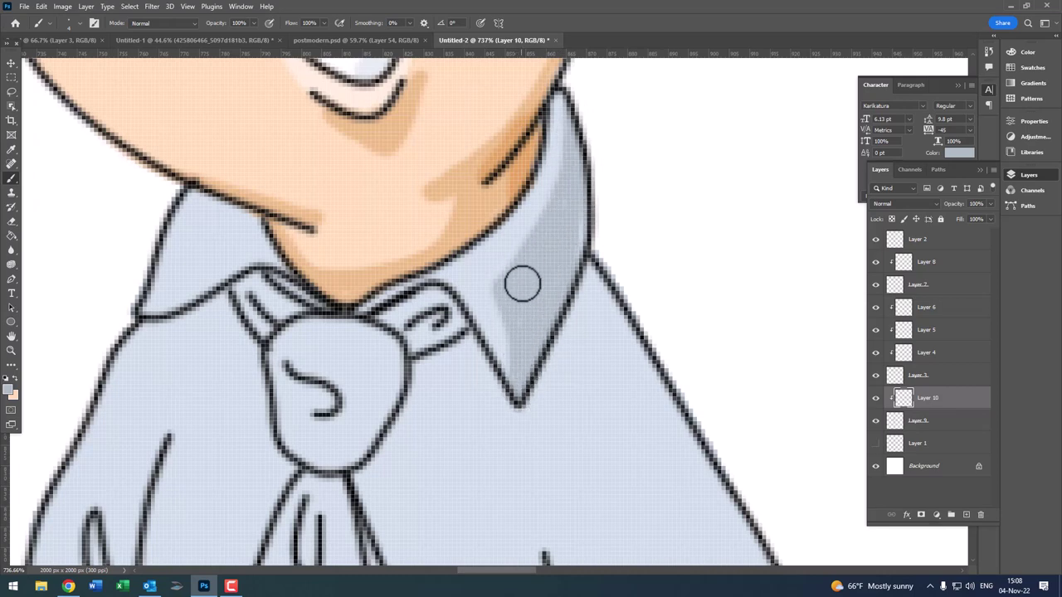
# - Paint grey-blue shadow under the collar flap and along the collar's right edge
pyautogui.press('z')
pyautogui.moveTo(594, 199)
pyautogui.mouseDown()
pyautogui.moveTo(565, 242)
pyautogui.moveTo(498, 249)
pyautogui.mouseUp()
pyautogui.moveTo(464, 308); pyautogui.dragTo(521, 308)
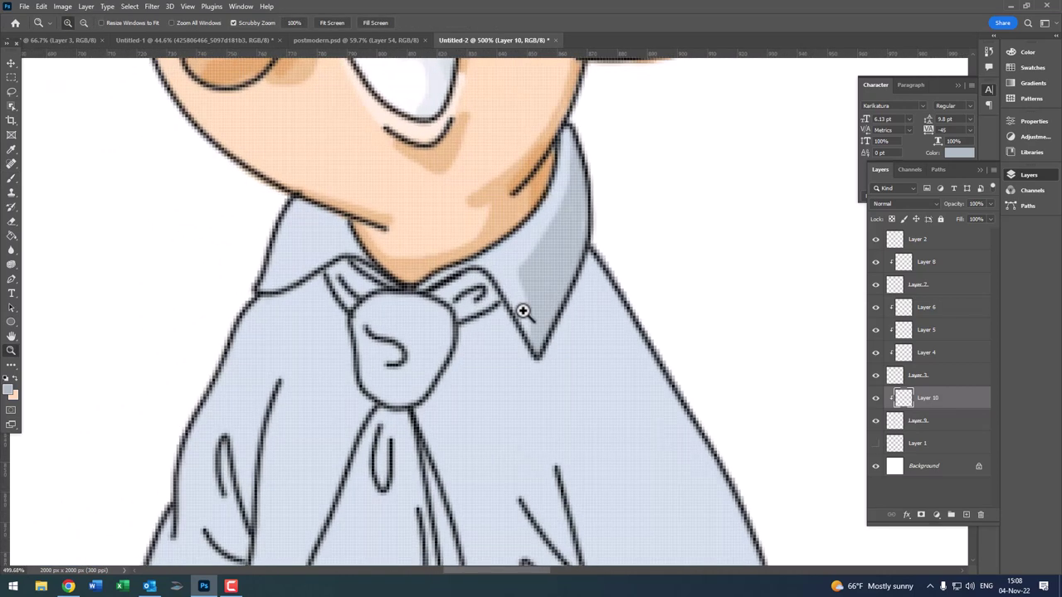
pyautogui.press('b')
pyautogui.moveTo(465, 327)
pyautogui.mouseDown()
pyautogui.moveTo(526, 338)
pyautogui.moveTo(488, 313)
pyautogui.mouseUp()
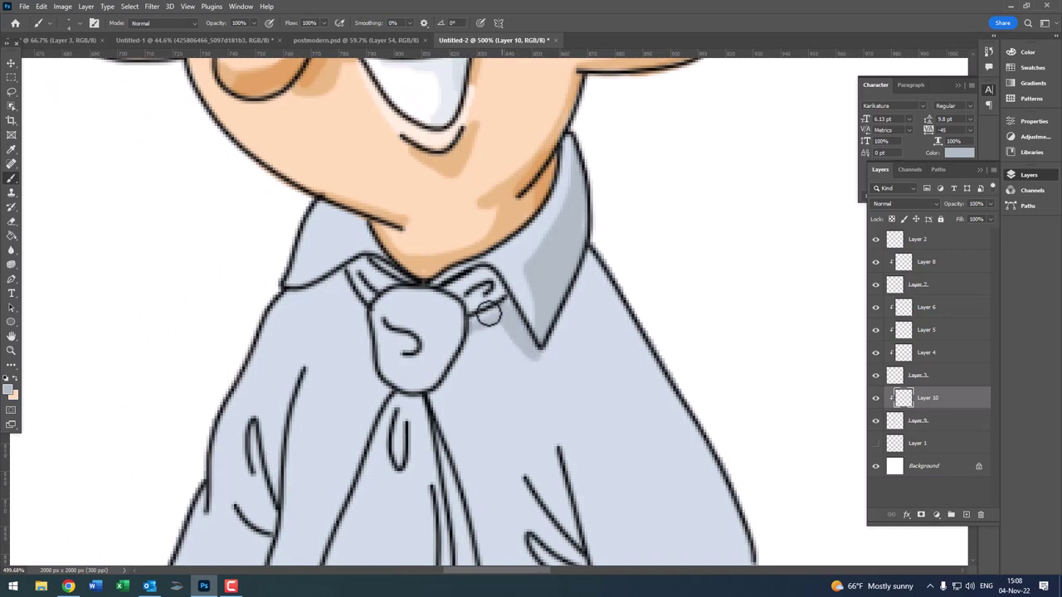
pyautogui.moveTo(552, 339)
pyautogui.mouseDown()
pyautogui.moveTo(588, 244)
pyautogui.moveTo(549, 355)
pyautogui.mouseUp()
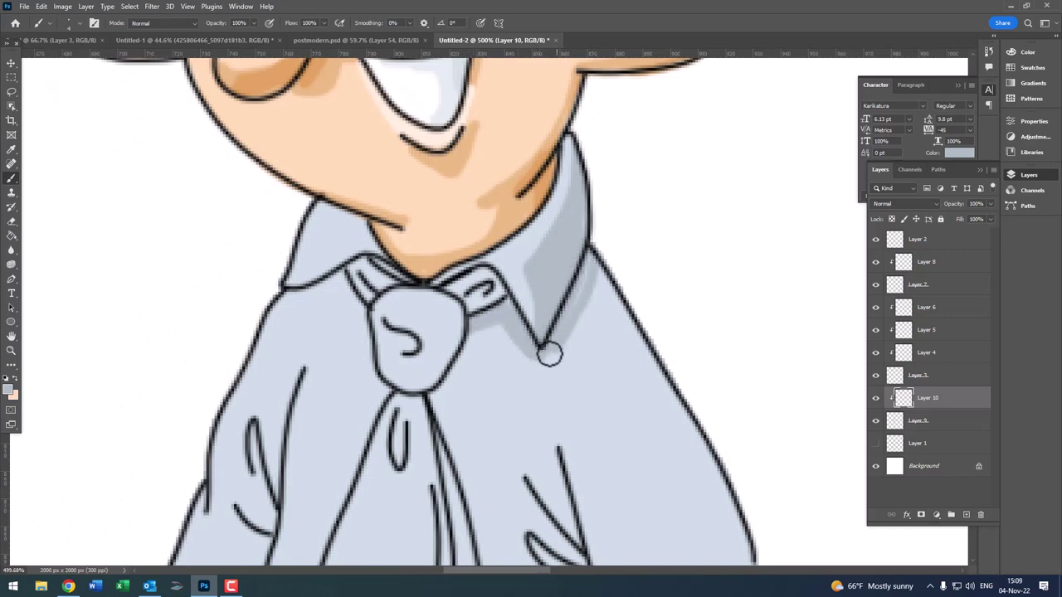
pyautogui.scroll(-5, 560, 326)
pyautogui.scroll(4, 509, 256)
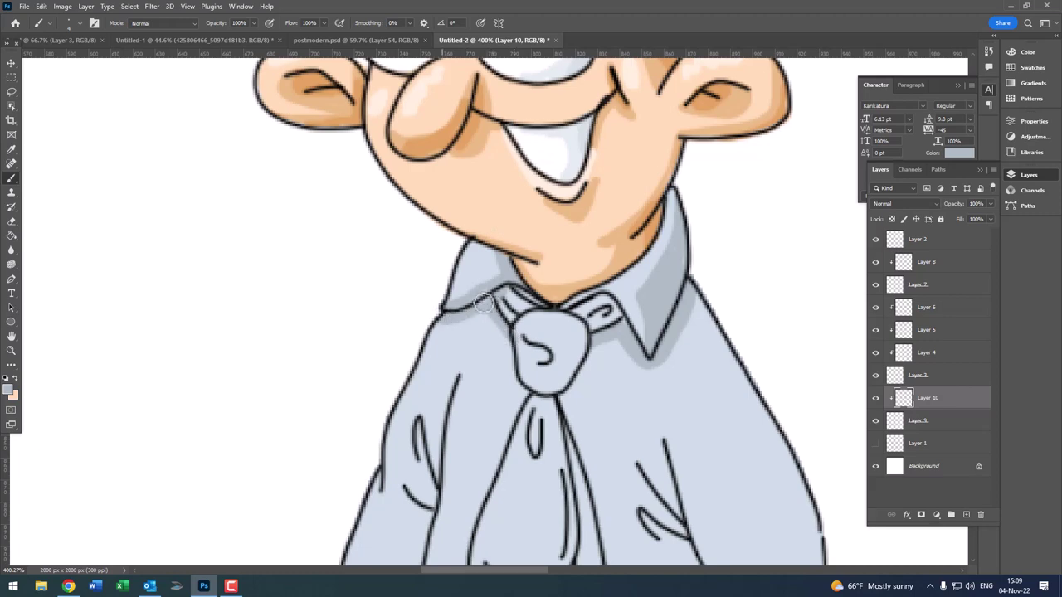
pyautogui.scroll(-2, 484, 304)
pyautogui.scroll(-3, 531, 307)
pyautogui.scroll(2, 531, 249)
pyautogui.scroll(4, 578, 190)
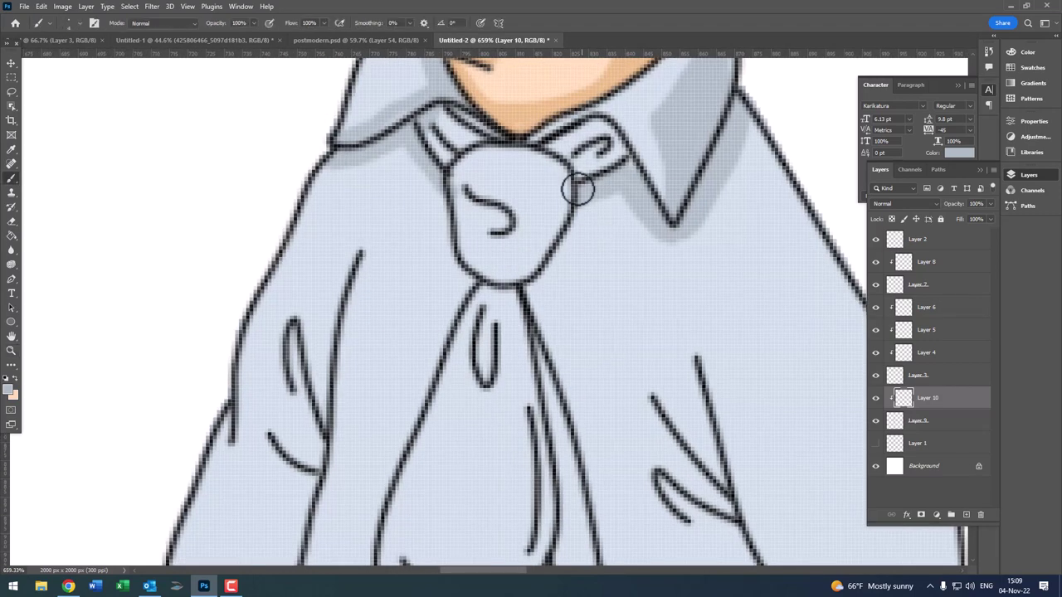
# - Shadow the tie knot's right edge and the tie's right and lower edges
pyautogui.moveTo(578, 190)
pyautogui.mouseDown()
pyautogui.moveTo(556, 289)
pyautogui.moveTo(578, 198)
pyautogui.mouseUp()
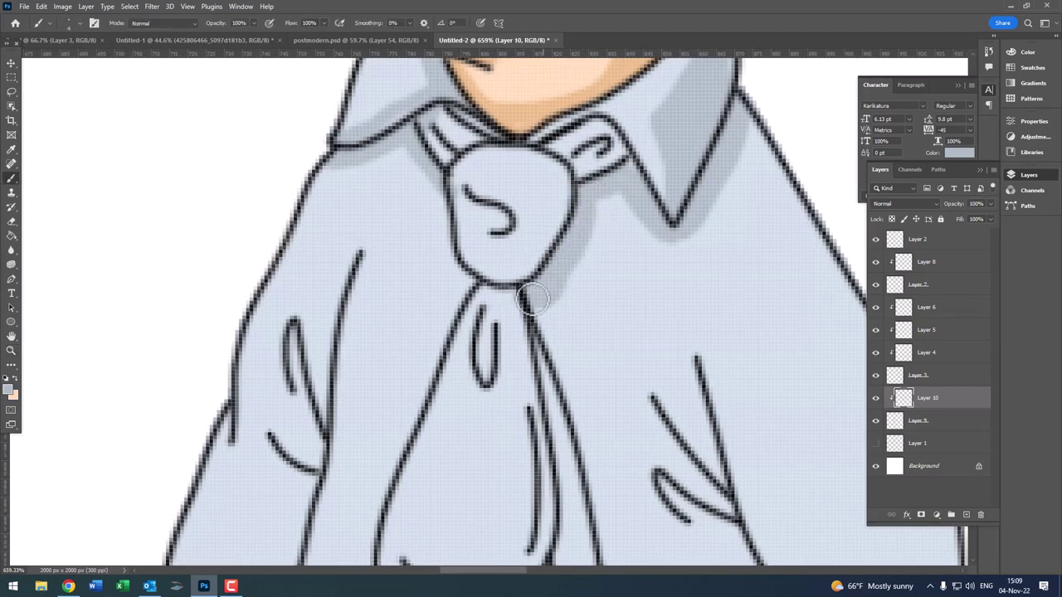
pyautogui.scroll(-3, 539, 282)
pyautogui.scroll(1, 469, 178)
pyautogui.scroll(1, 456, 183)
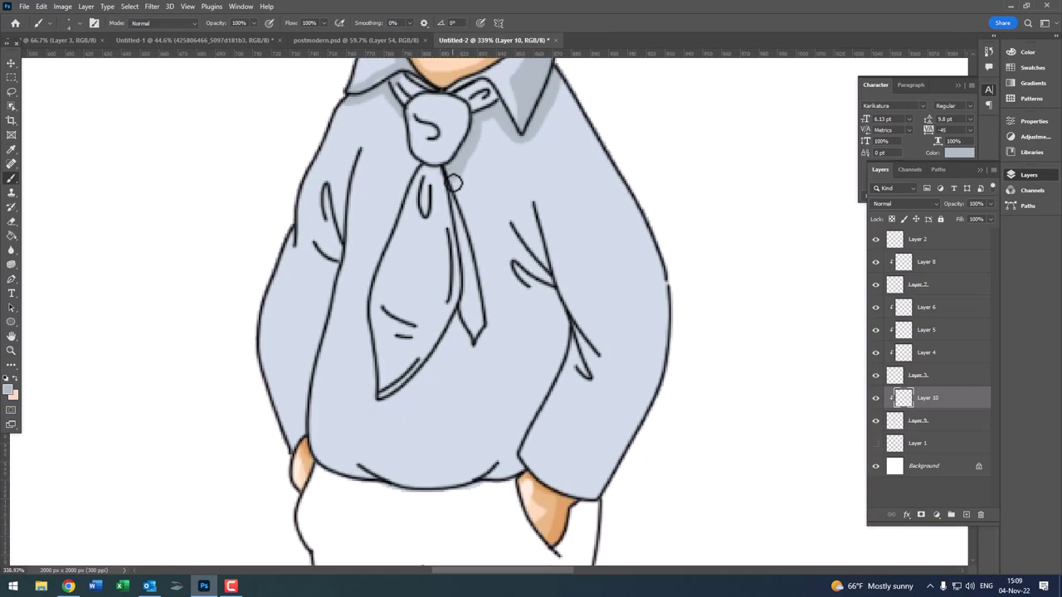
pyautogui.moveTo(454, 183); pyautogui.dragTo(486, 279)
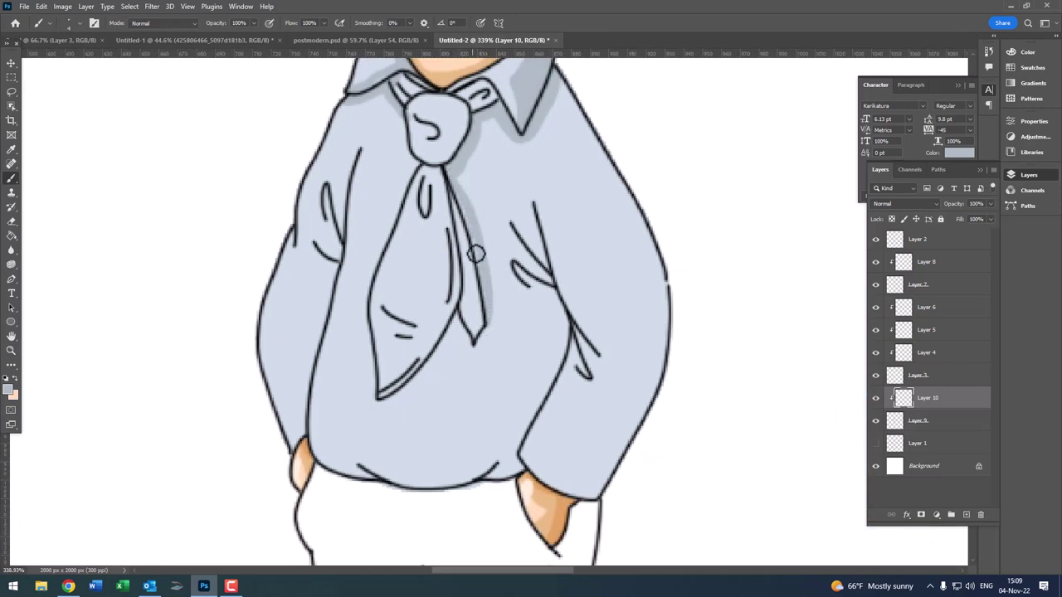
pyautogui.scroll(-3, 475, 255)
pyautogui.scroll(3, 445, 290)
pyautogui.moveTo(472, 301)
pyautogui.mouseDown()
pyautogui.moveTo(449, 345)
pyautogui.moveTo(475, 274)
pyautogui.mouseUp()
pyautogui.press('z')
pyautogui.scroll(-3, 433, 342)
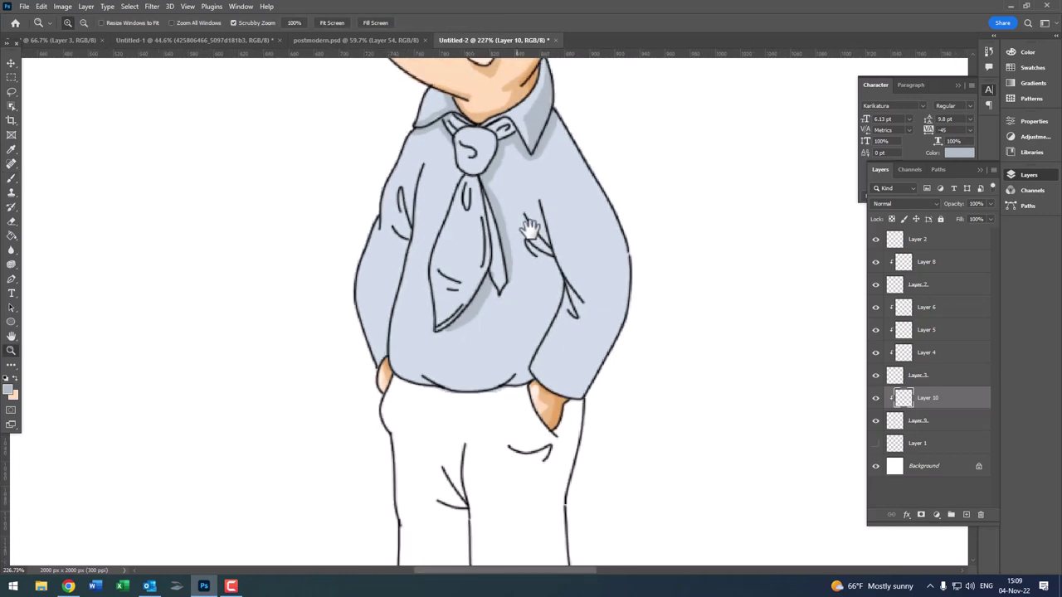
pyautogui.scroll(2, 428, 254)
pyautogui.scroll(1, 428, 283)
pyautogui.scroll(1, 346, 221)
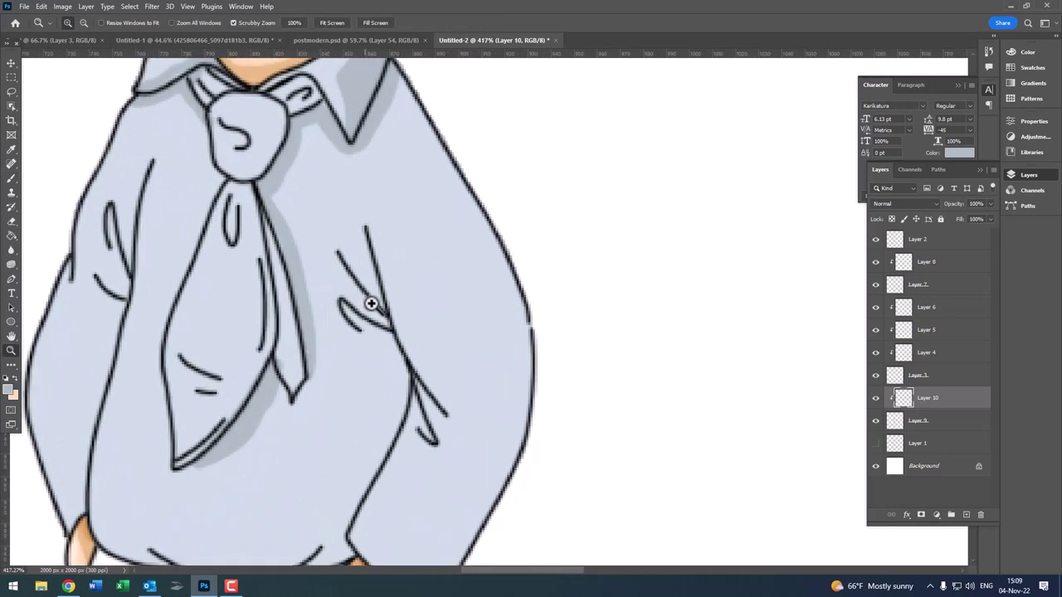
pyautogui.press('b')
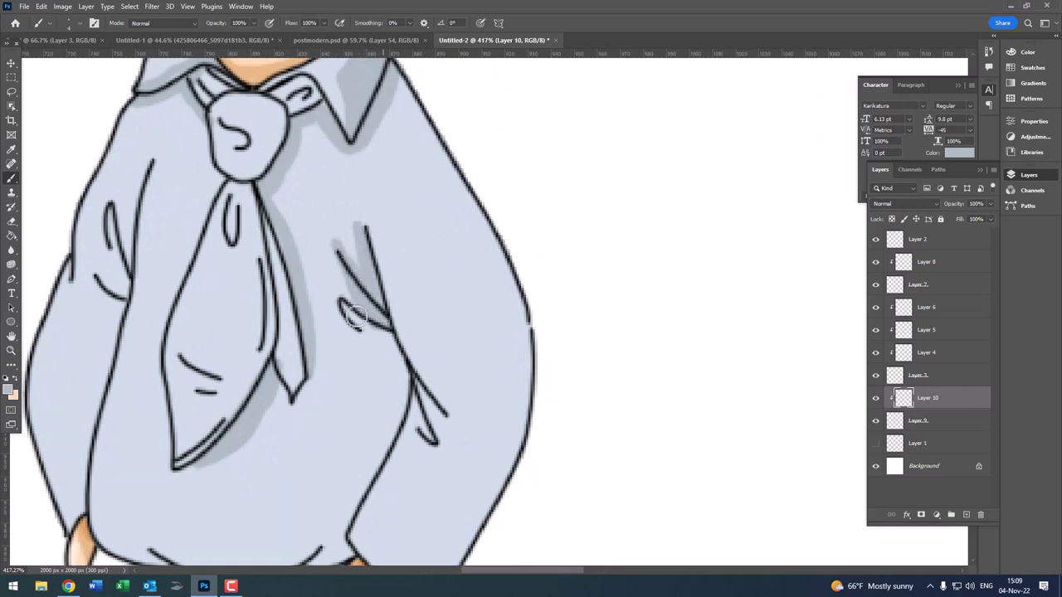
# - Paint grey shading along the sleeve's inner edge and a band along the shirt's bottom curve
pyautogui.moveTo(378, 347)
pyautogui.mouseDown()
pyautogui.moveTo(470, 208)
pyautogui.moveTo(462, 294)
pyautogui.moveTo(424, 397)
pyautogui.mouseUp()
pyautogui.scroll(1, 469, 223)
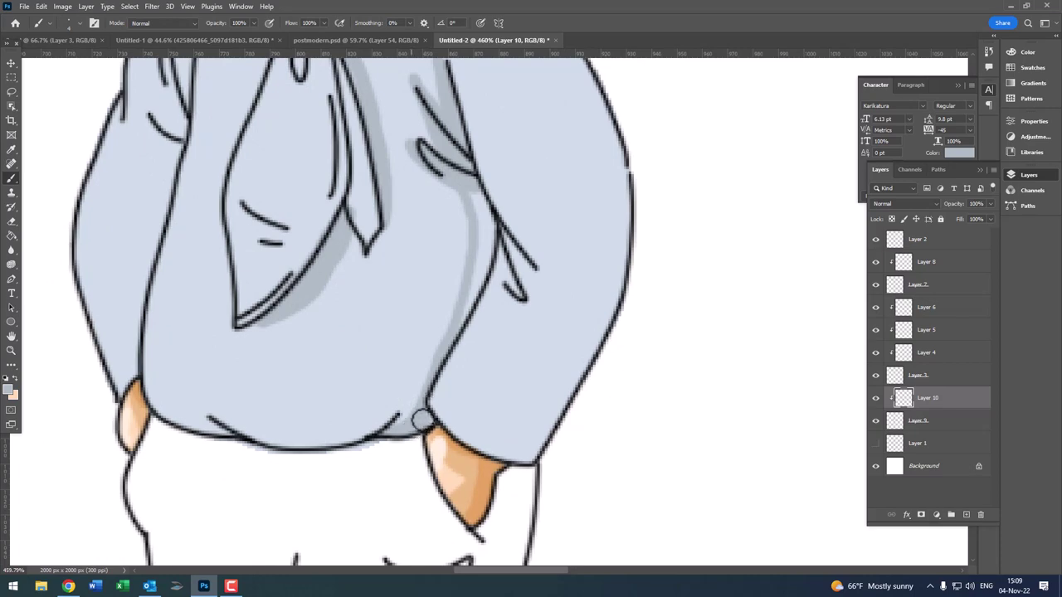
pyautogui.moveTo(446, 359)
pyautogui.mouseDown()
pyautogui.moveTo(482, 216)
pyautogui.moveTo(465, 315)
pyautogui.mouseUp()
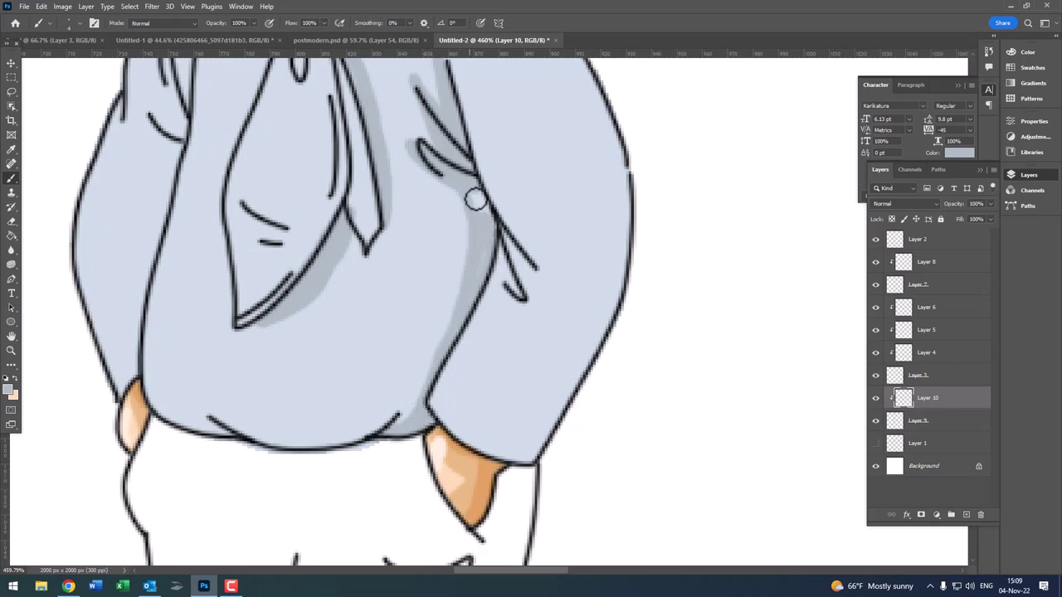
pyautogui.press('z')
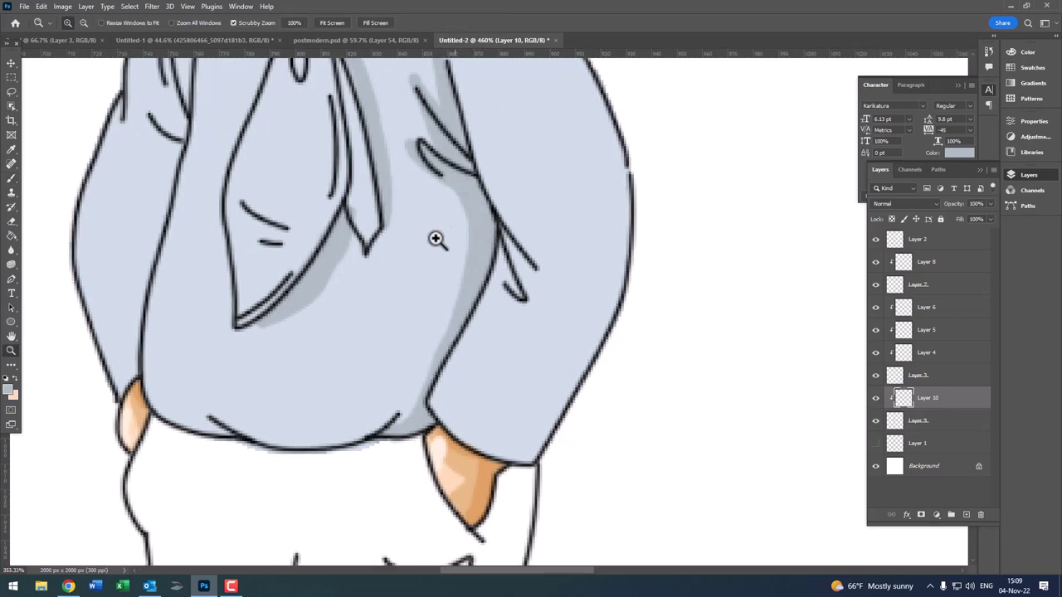
pyautogui.scroll(-3, 457, 279)
pyautogui.scroll(2, 434, 339)
pyautogui.scroll(3, 277, 289)
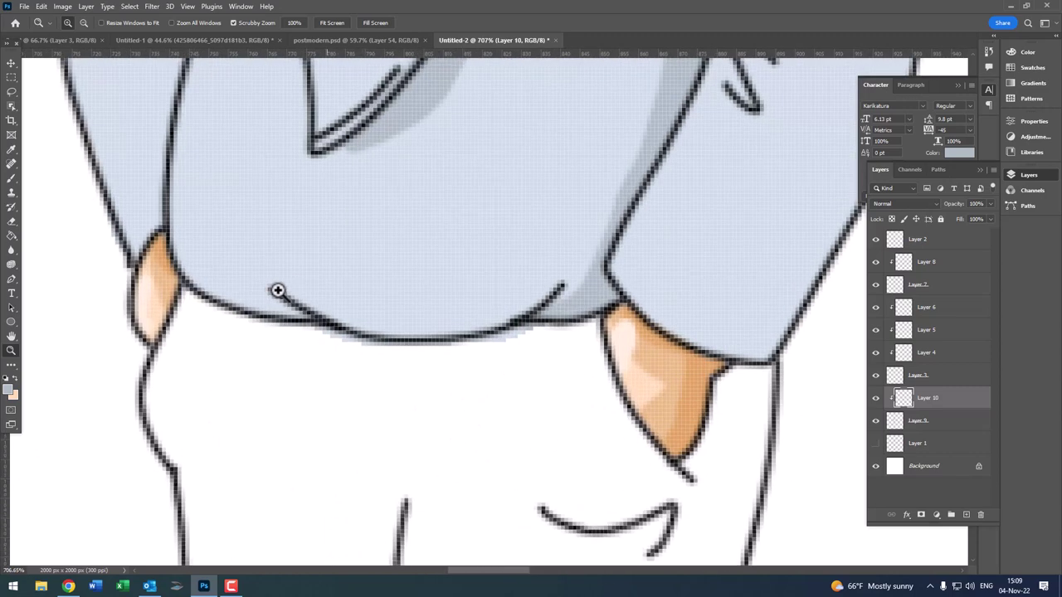
pyautogui.press('b')
pyautogui.moveTo(273, 285)
pyautogui.mouseDown()
pyautogui.moveTo(362, 307)
pyautogui.moveTo(567, 246)
pyautogui.mouseUp()
pyautogui.moveTo(493, 332)
pyautogui.mouseDown()
pyautogui.moveTo(495, 310)
pyautogui.moveTo(284, 296)
pyautogui.moveTo(443, 324)
pyautogui.moveTo(288, 285)
pyautogui.mouseUp()
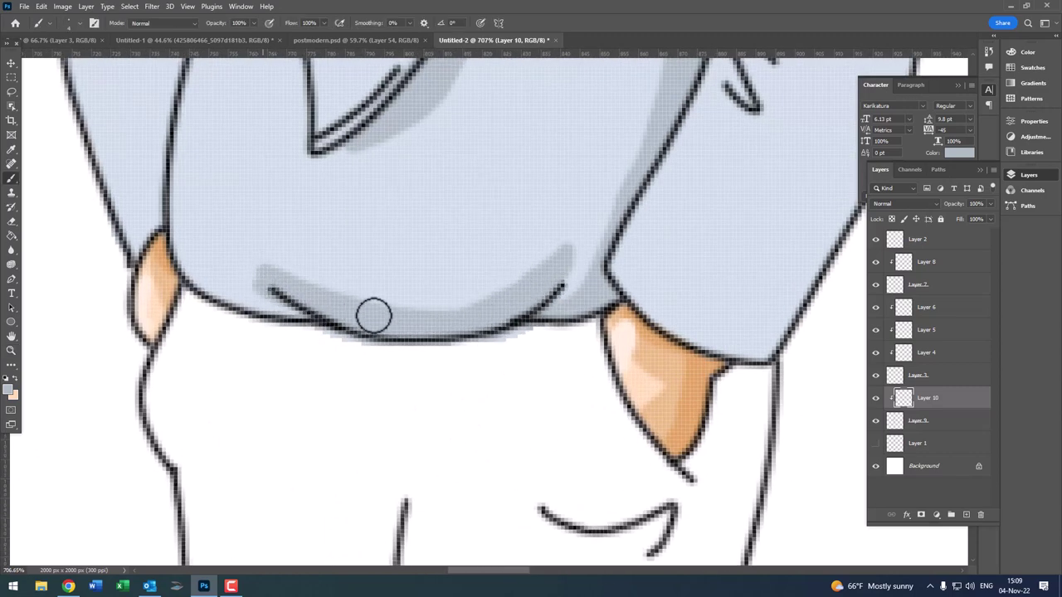
# - Deepen the grey shading along the sleeve's inner edge and its fold line
pyautogui.scroll(-4, 434, 308)
pyautogui.scroll(3, 439, 309)
pyautogui.scroll(-3, 439, 309)
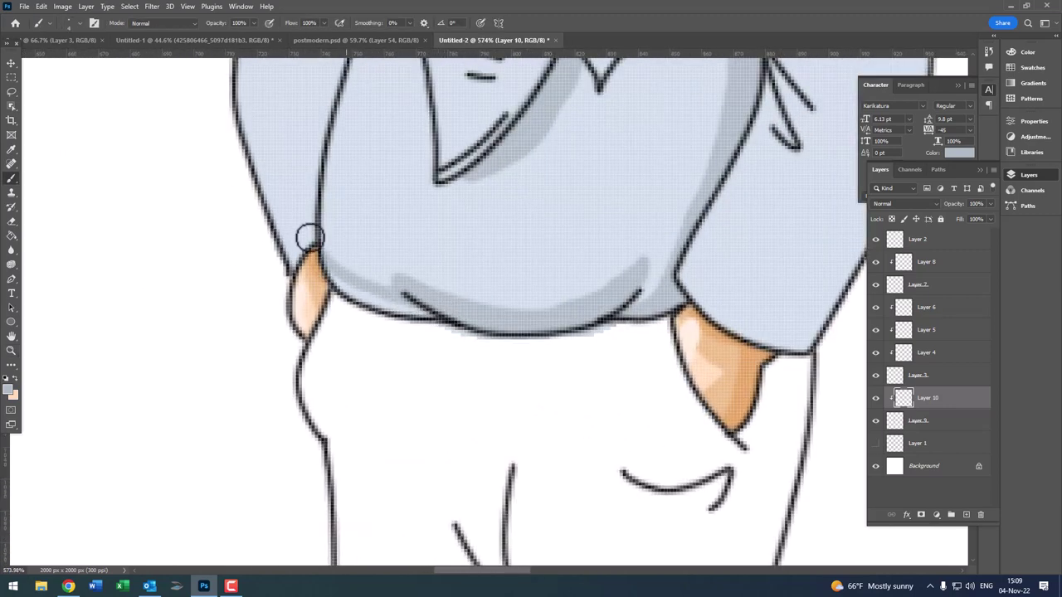
pyautogui.press('z')
pyautogui.scroll(3, 376, 289)
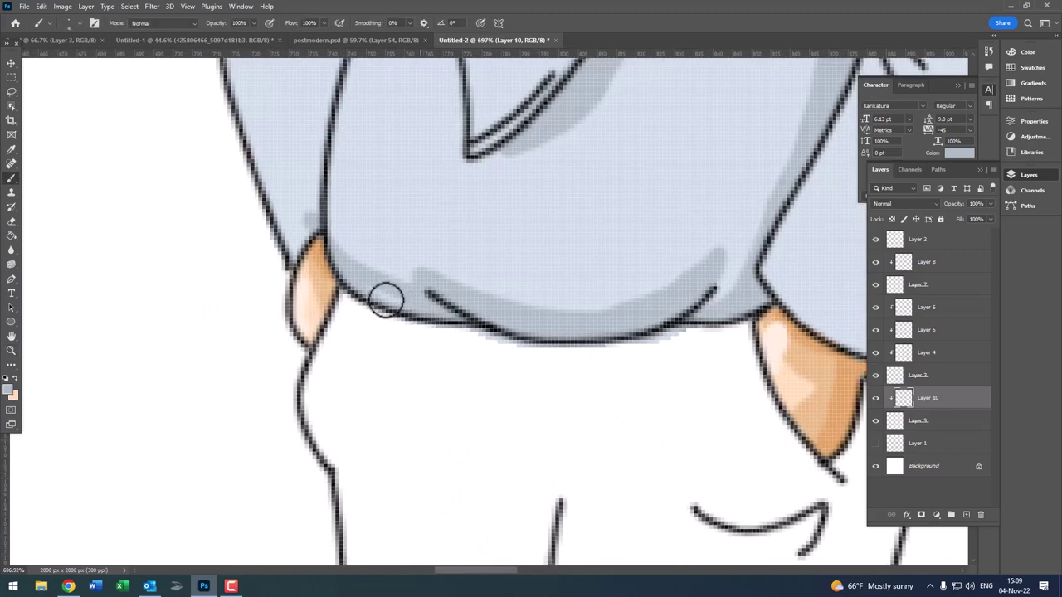
pyautogui.scroll(1, 414, 287)
pyautogui.scroll(-3, 414, 287)
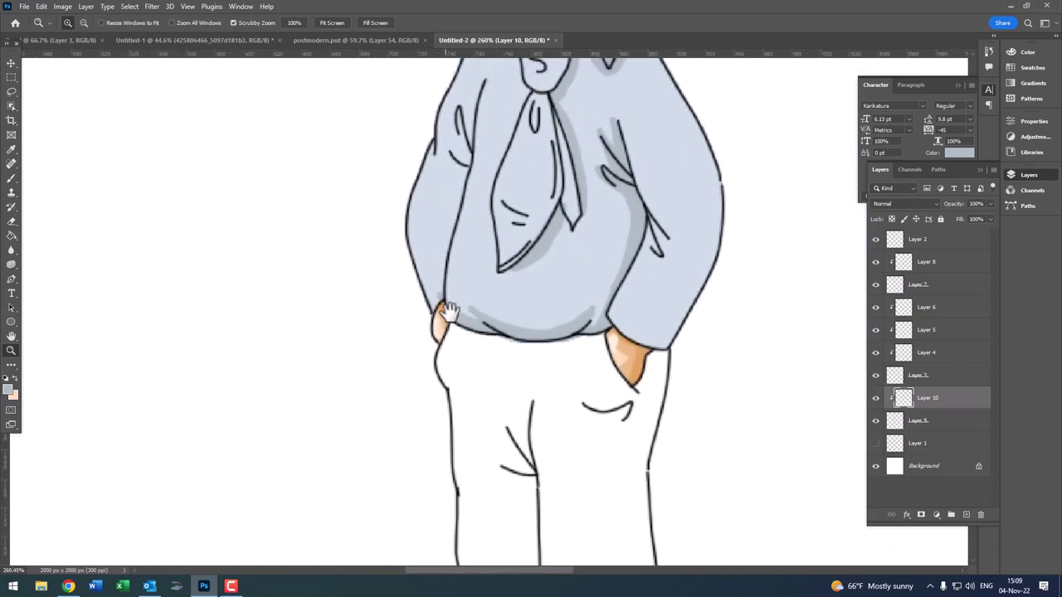
pyautogui.press('b')
pyautogui.scroll(1, 498, 237)
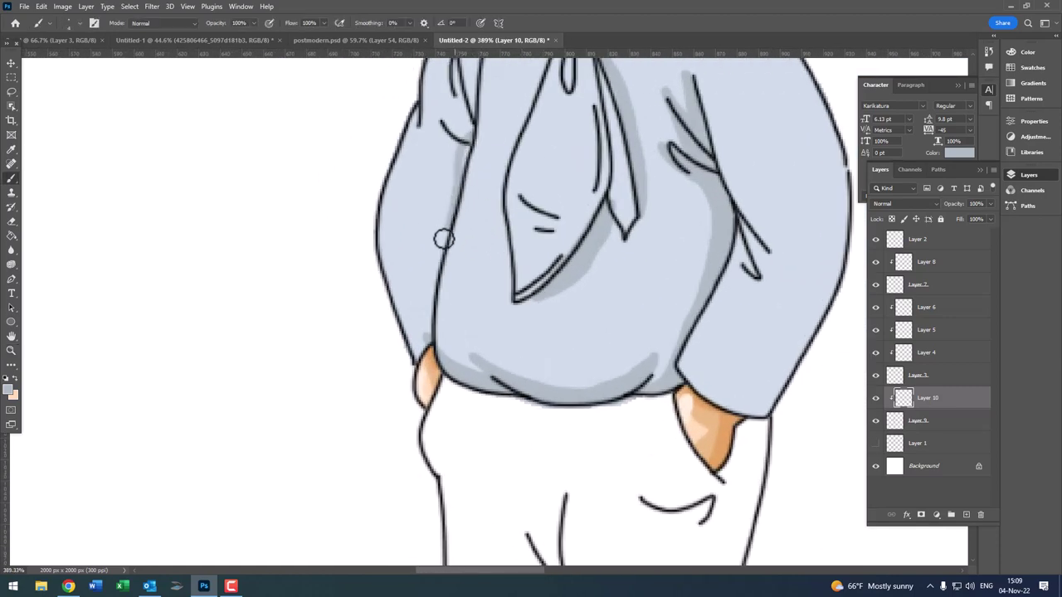
pyautogui.moveTo(428, 271); pyautogui.dragTo(446, 179)
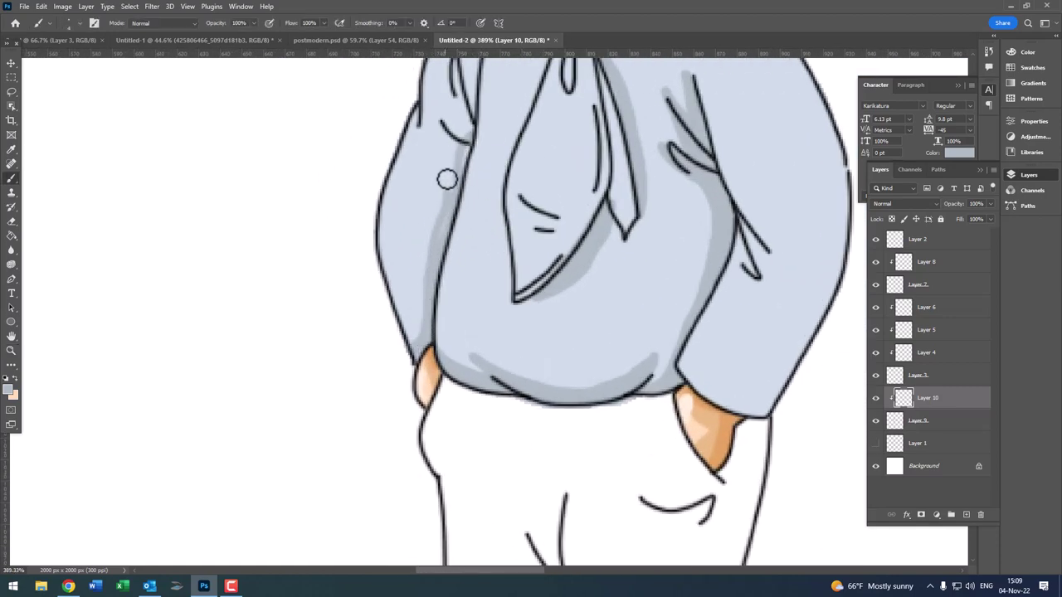
pyautogui.scroll(5, 434, 246)
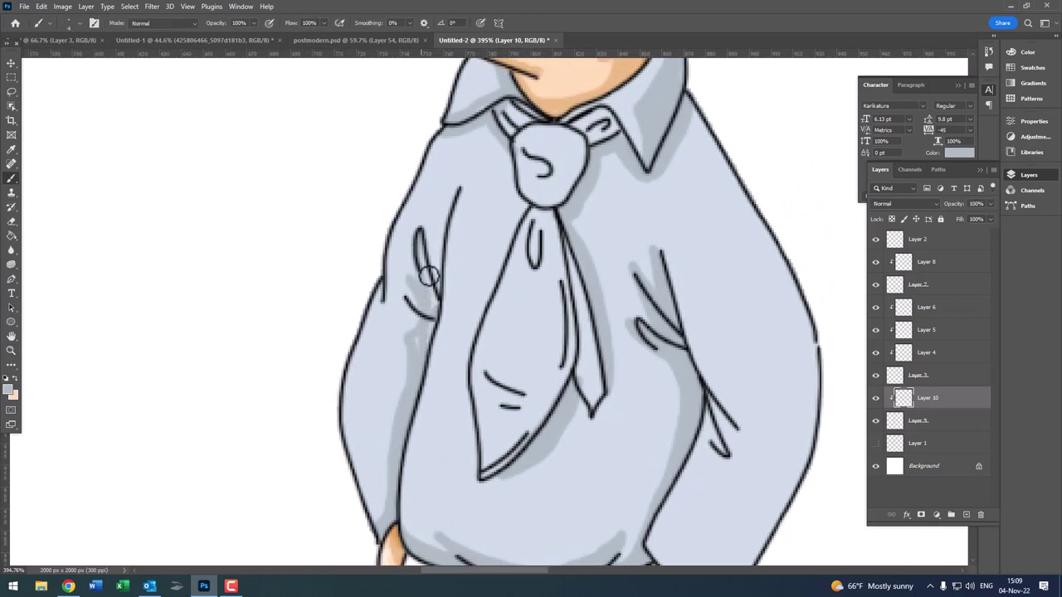
pyautogui.moveTo(433, 280); pyautogui.dragTo(458, 186)
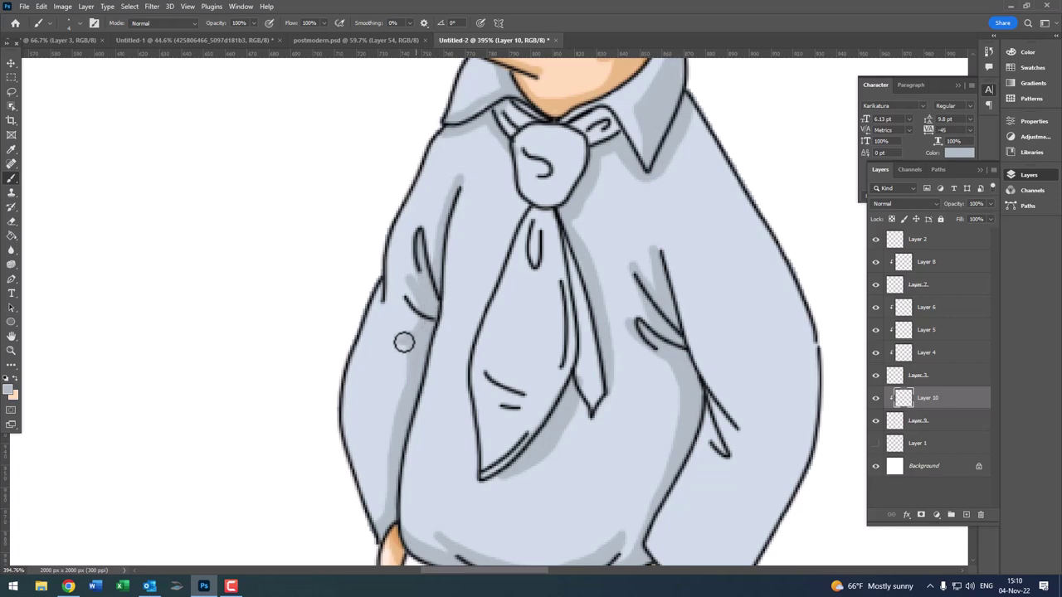
# - Paint and extend grey shading over the lower sleeve fold
pyautogui.scroll(-10, 403, 343)
pyautogui.scroll(9, 386, 346)
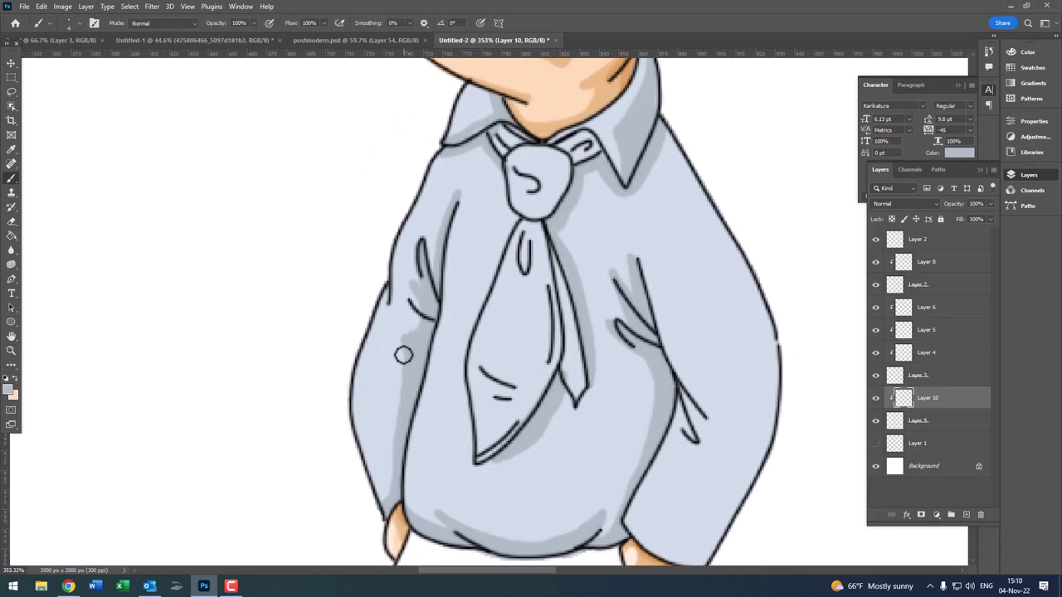
pyautogui.scroll(-8, 425, 304)
pyautogui.scroll(10, 414, 336)
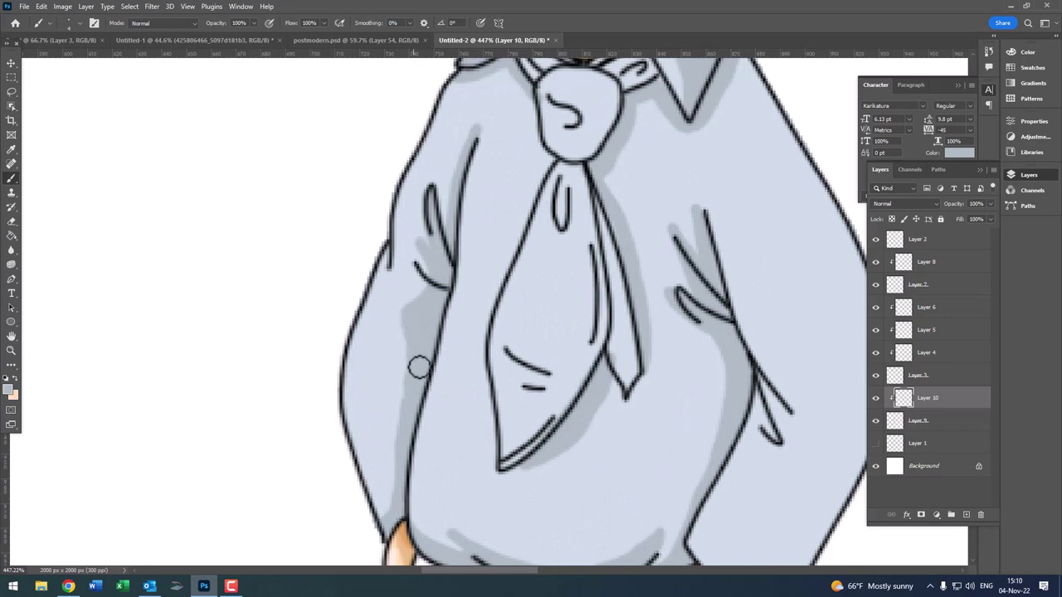
pyautogui.scroll(-8, 419, 368)
pyautogui.scroll(11, 450, 450)
pyautogui.moveTo(492, 237); pyautogui.dragTo(374, 497)
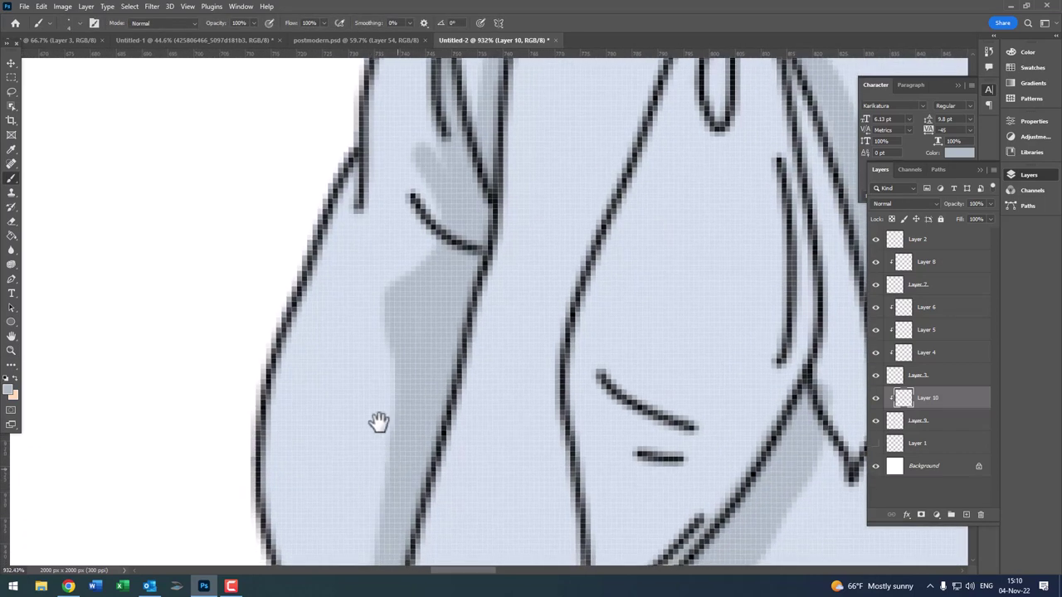
pyautogui.moveTo(311, 365); pyautogui.dragTo(387, 445)
pyautogui.moveTo(346, 374); pyautogui.dragTo(395, 335)
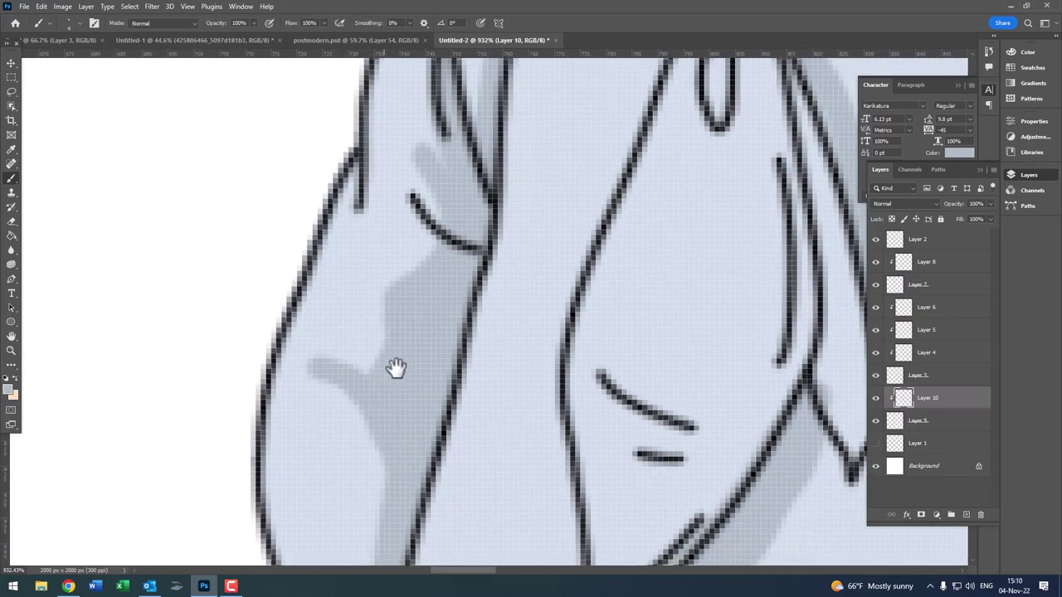
# - Extend the sleeve shading left out to the sleeve edge
pyautogui.scroll(-3, 391, 334)
pyautogui.scroll(-5, 360, 315)
pyautogui.scroll(3, 429, 313)
pyautogui.scroll(3, 412, 299)
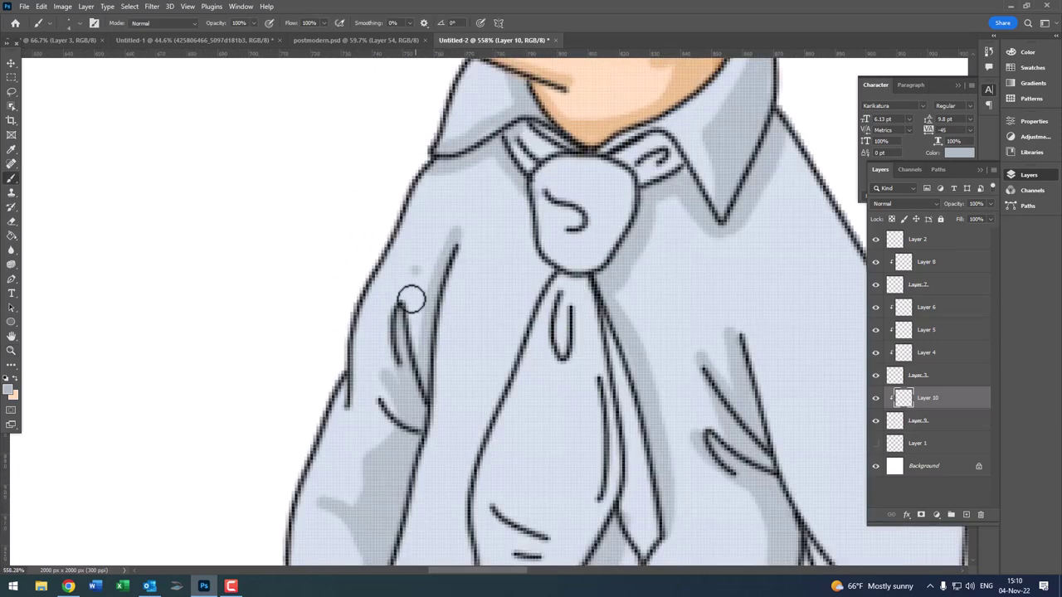
pyautogui.scroll(-3, 431, 274)
pyautogui.scroll(-2, 456, 248)
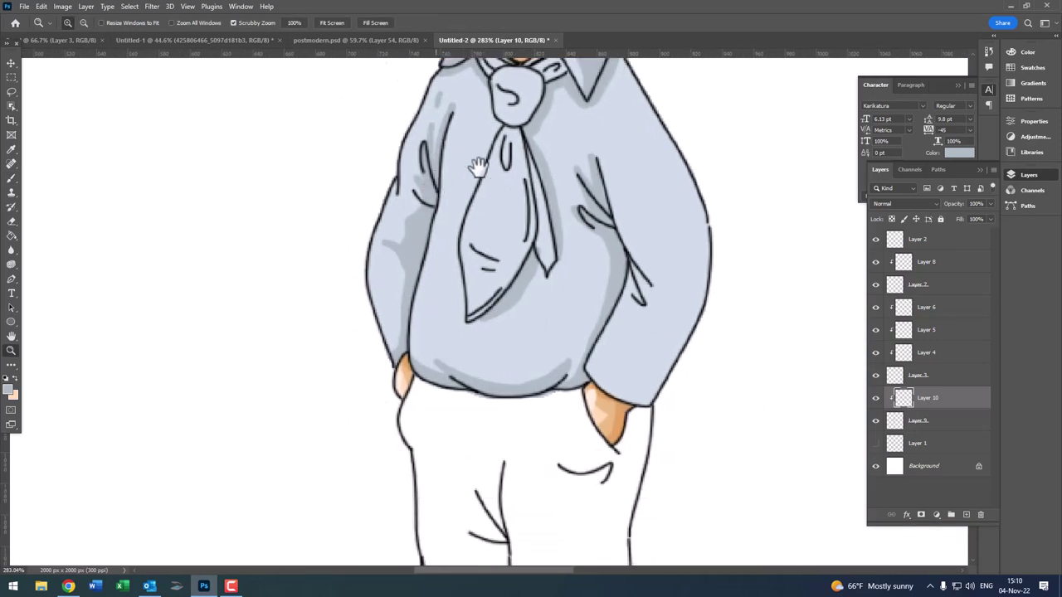
pyautogui.scroll(1, 479, 166)
pyautogui.scroll(2, 467, 196)
pyautogui.scroll(1, 467, 197)
pyautogui.press('b')
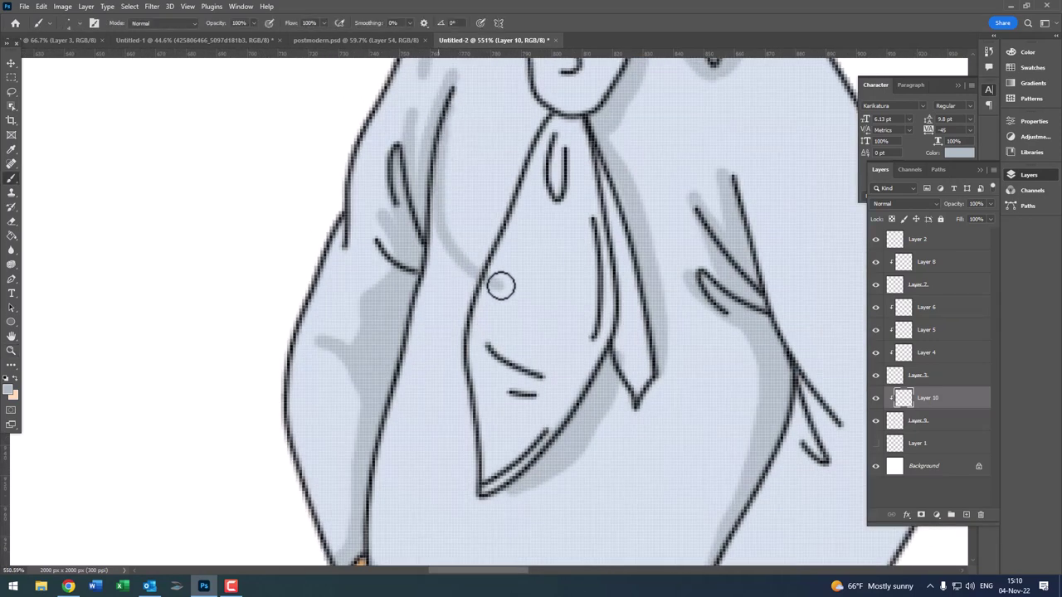
pyautogui.moveTo(459, 274); pyautogui.dragTo(416, 275)
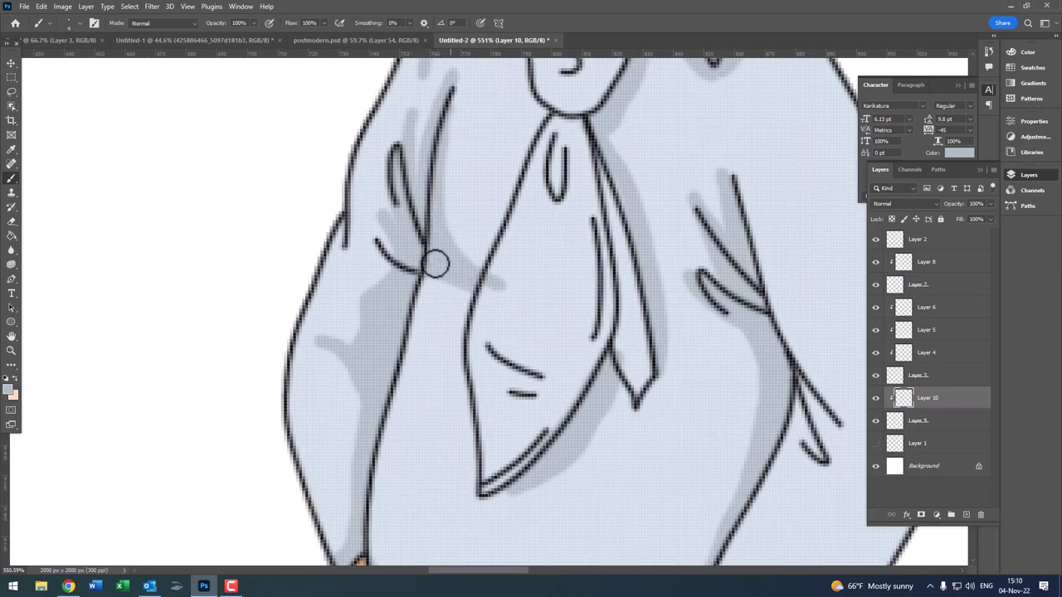
# - Extend the sleeve-fold shadow and shade the fold lines on the right sleeve
pyautogui.scroll(-5, 436, 263)
pyautogui.scroll(1, 398, 332)
pyautogui.scroll(2, 434, 351)
pyautogui.scroll(2, 361, 230)
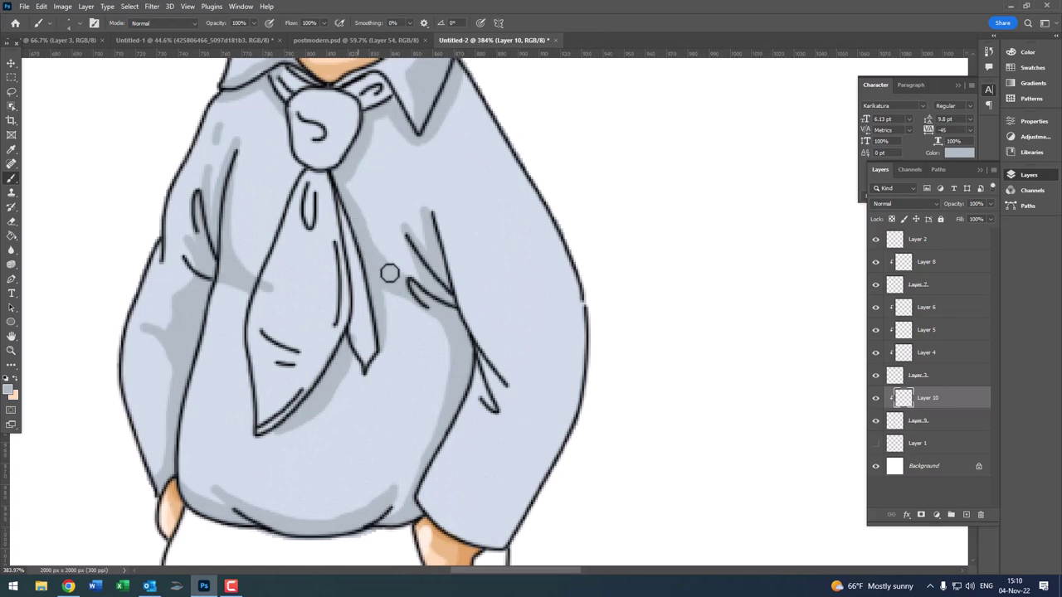
pyautogui.scroll(-5, 403, 295)
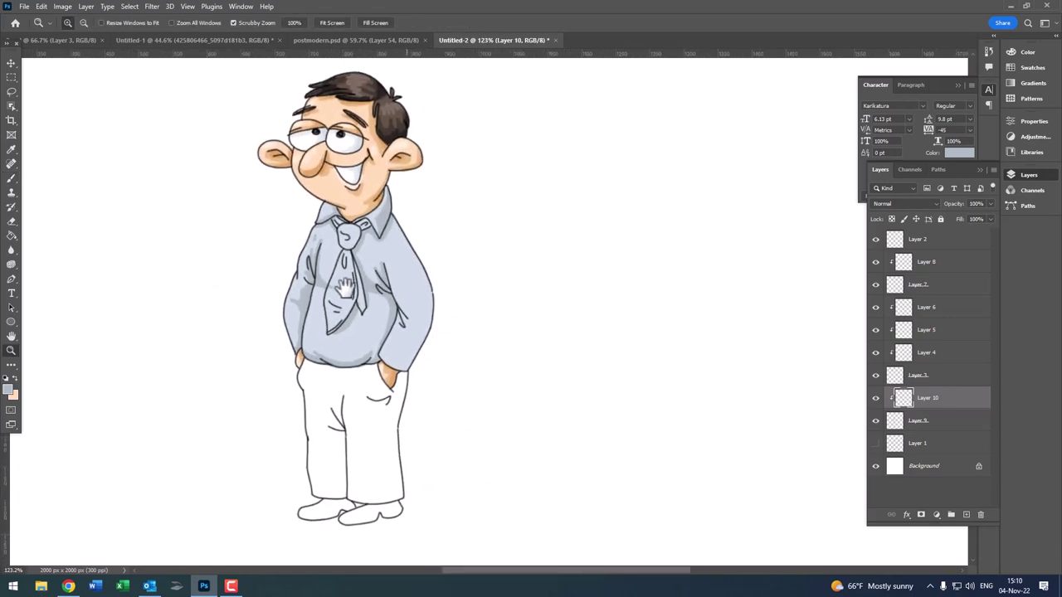
pyautogui.scroll(1, 351, 311)
pyautogui.scroll(3, 295, 217)
pyautogui.moveTo(327, 309)
pyautogui.mouseDown()
pyautogui.moveTo(384, 374)
pyautogui.moveTo(332, 301)
pyautogui.moveTo(360, 360)
pyautogui.moveTo(323, 313)
pyautogui.mouseUp()
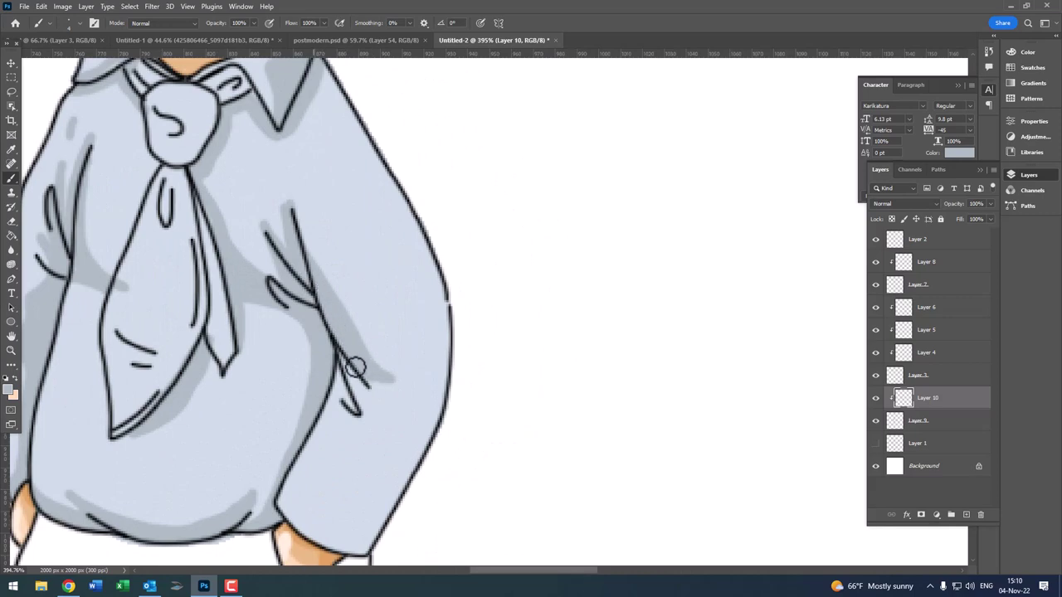
pyautogui.moveTo(355, 368); pyautogui.dragTo(354, 408)
pyautogui.scroll(-3, 336, 345)
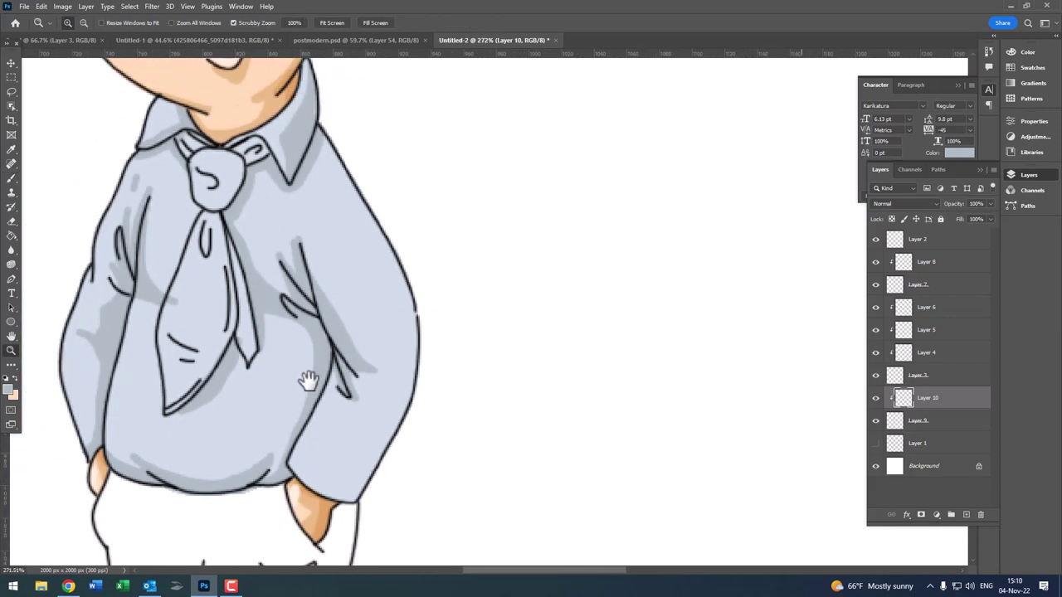
pyautogui.scroll(-2, 308, 379)
pyautogui.scroll(4, 351, 225)
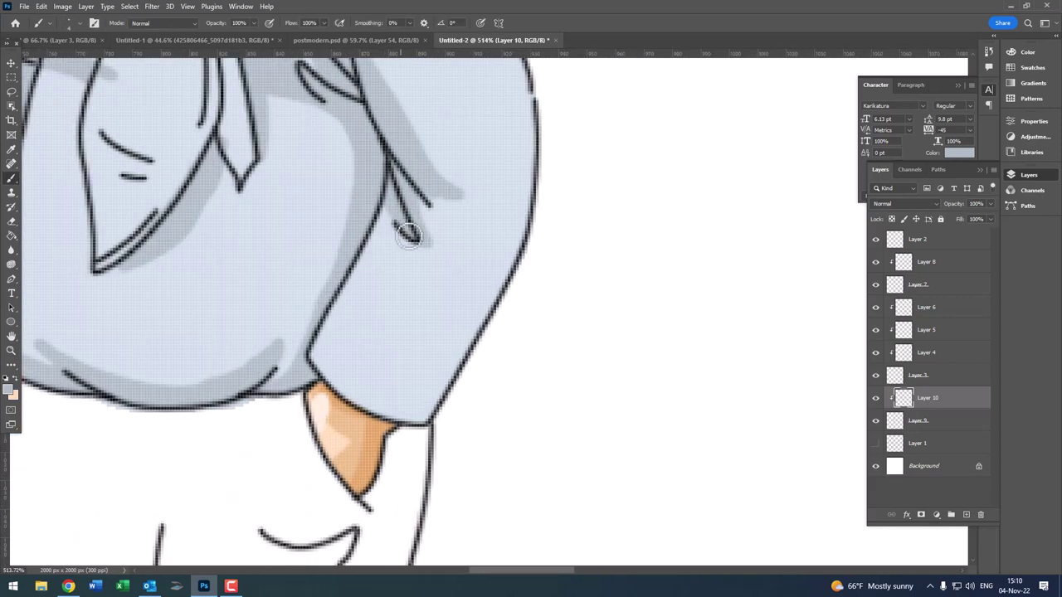
pyautogui.scroll(-5, 408, 236)
pyautogui.scroll(1, 389, 237)
pyautogui.scroll(3, 388, 238)
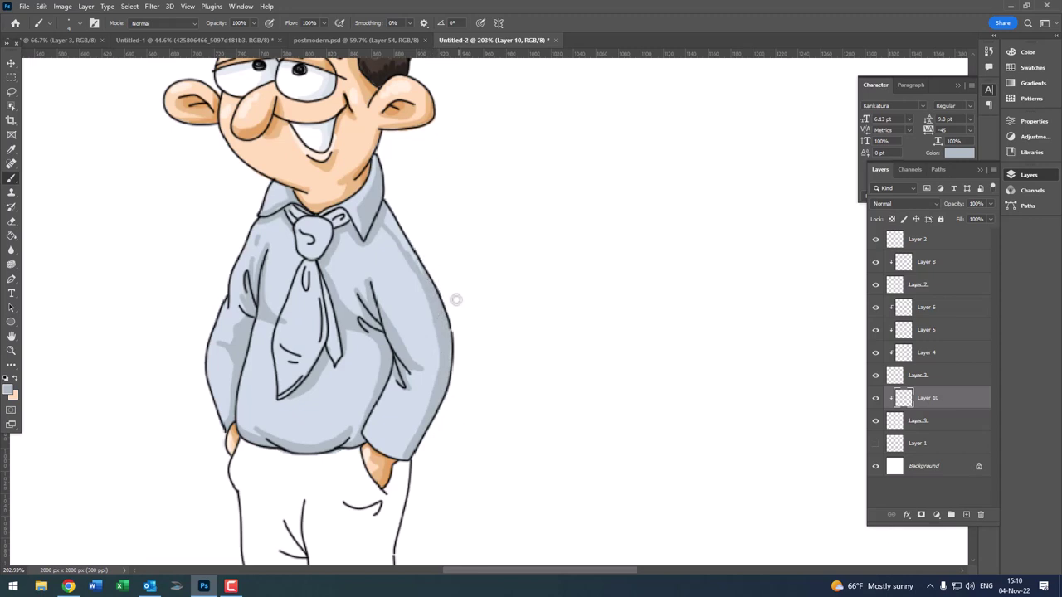
pyautogui.moveTo(455, 299); pyautogui.dragTo(462, 322)
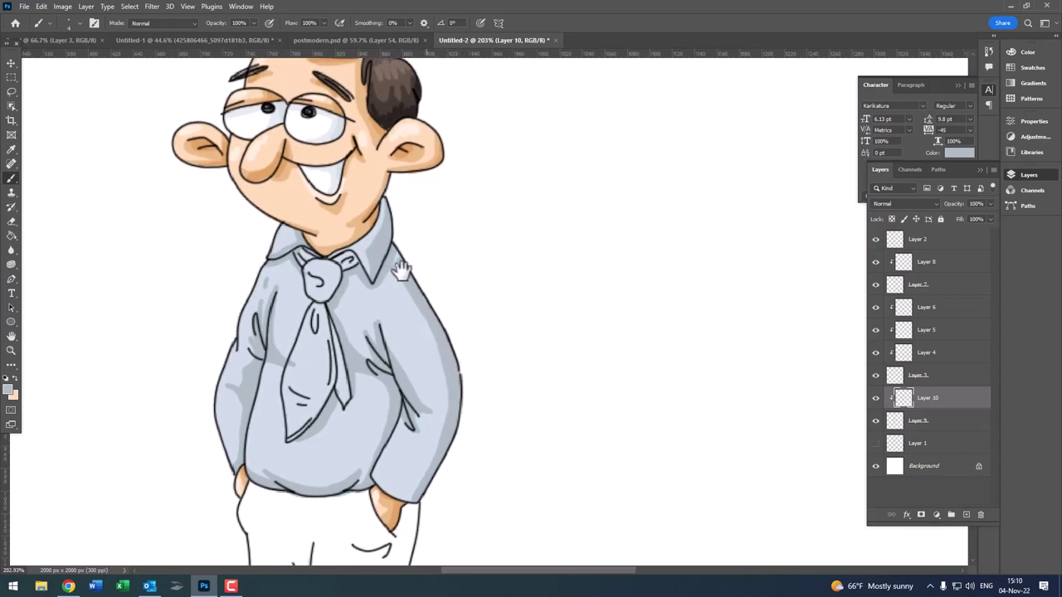
pyautogui.scroll(-2, 415, 282)
# - Paint a grey shadow stroke down the shirt's right side
pyautogui.scroll(-3, 431, 290)
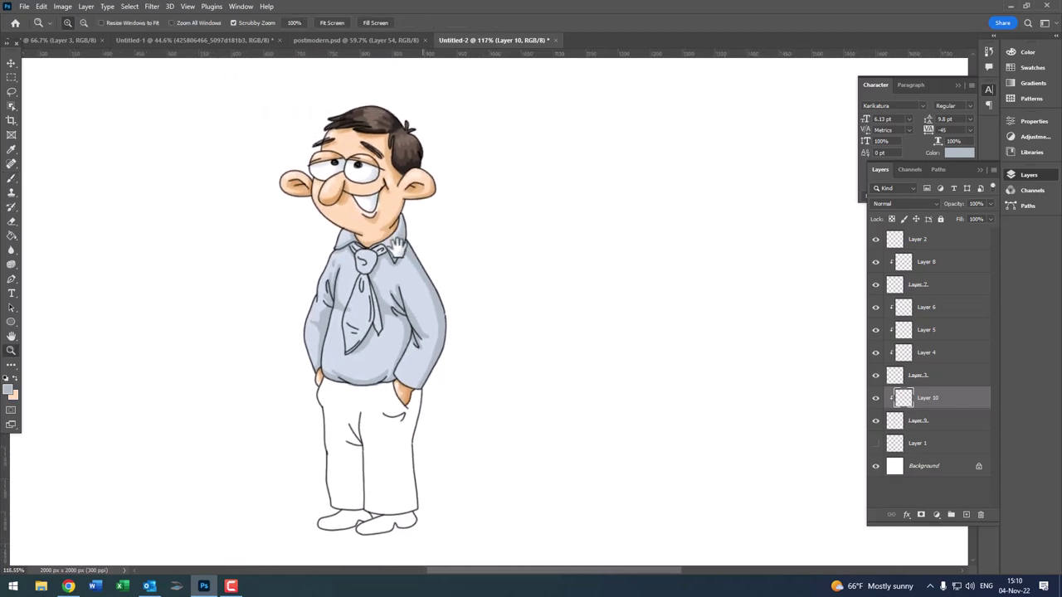
pyautogui.scroll(6, 436, 332)
pyautogui.scroll(-5, 430, 390)
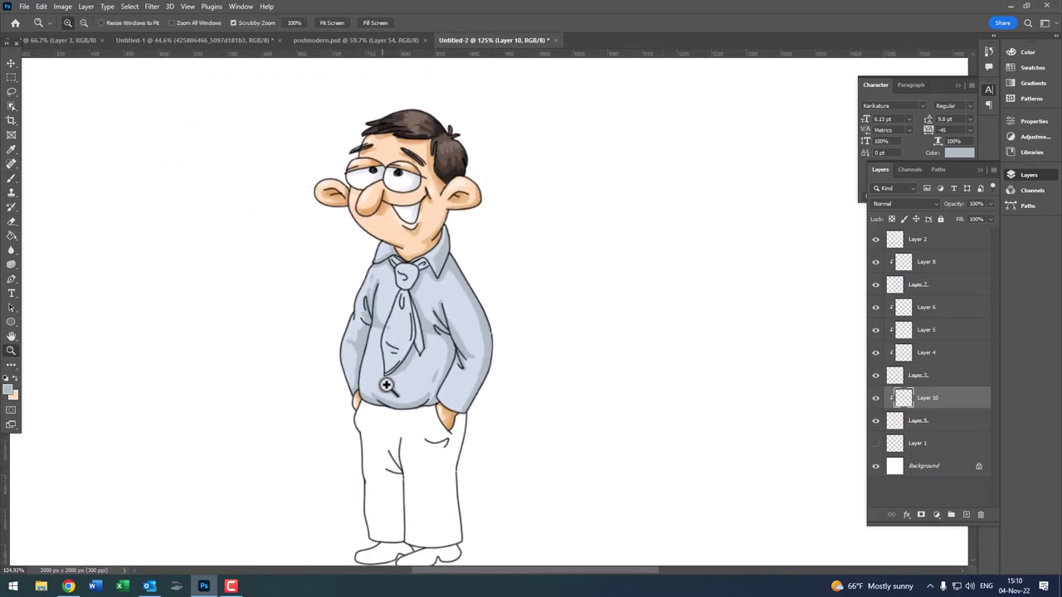
pyautogui.scroll(4, 531, 271)
pyautogui.scroll(2, 471, 260)
pyautogui.moveTo(498, 358); pyautogui.dragTo(537, 283)
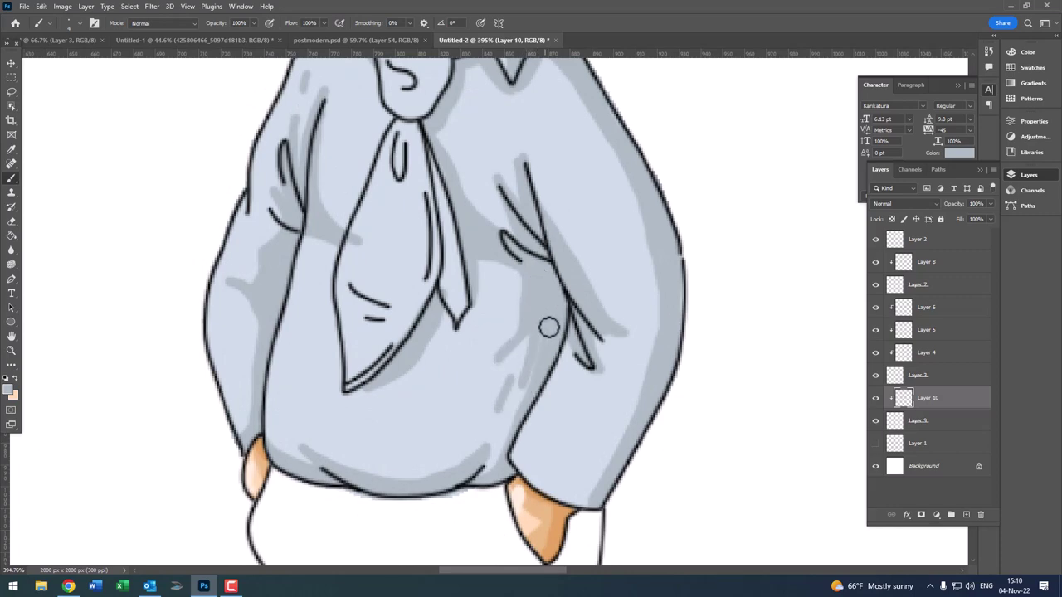
pyautogui.press('z')
pyautogui.scroll(-10, 415, 372)
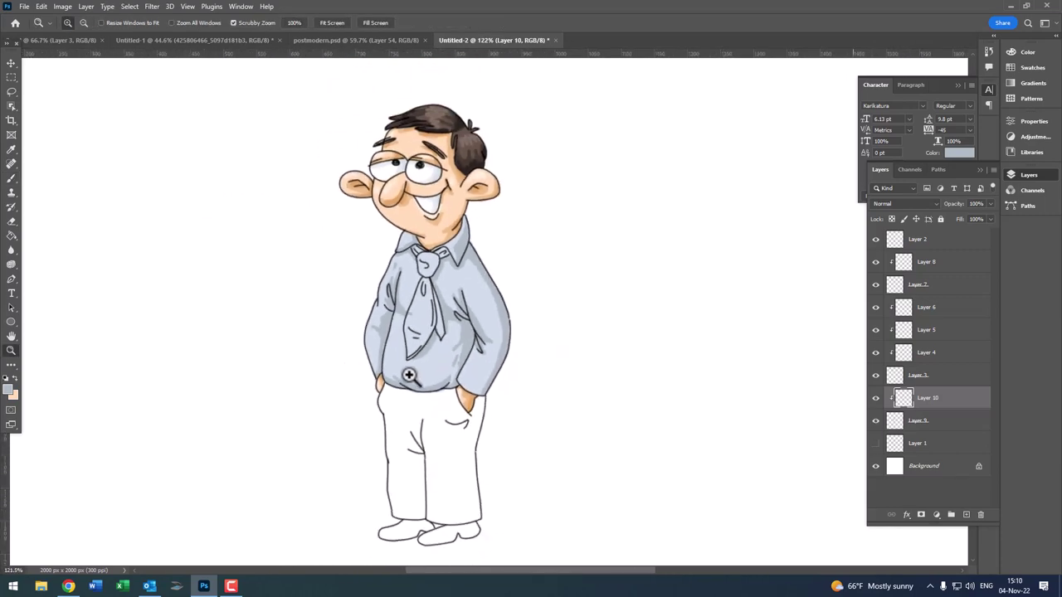
# - Change the foreground colour to a slightly darker grey-blue
pyautogui.click(11, 390)
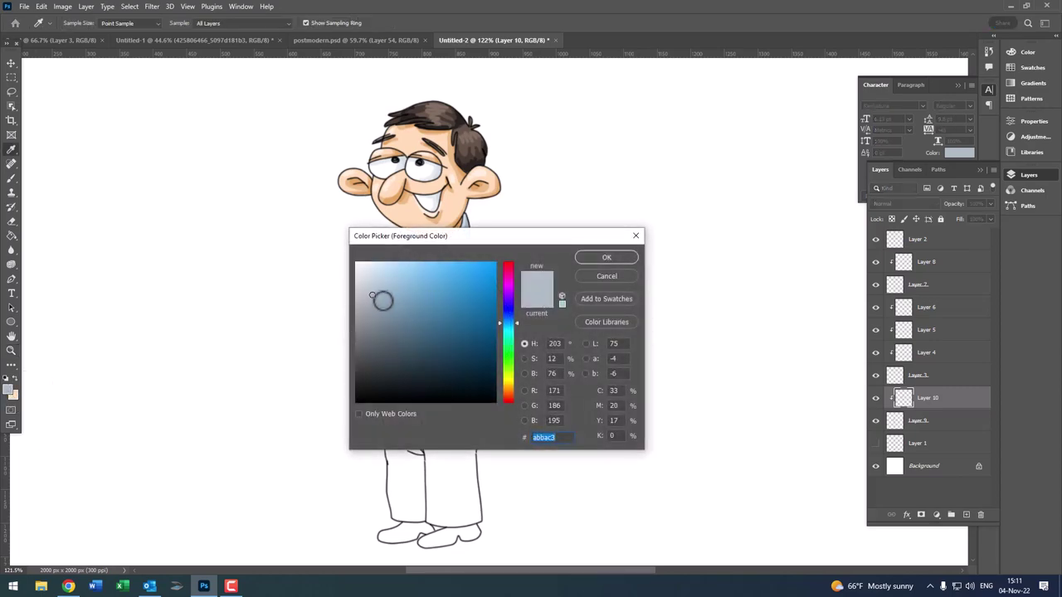
pyautogui.click(374, 309)
pyautogui.click(603, 258)
pyautogui.scroll(5, 450, 260)
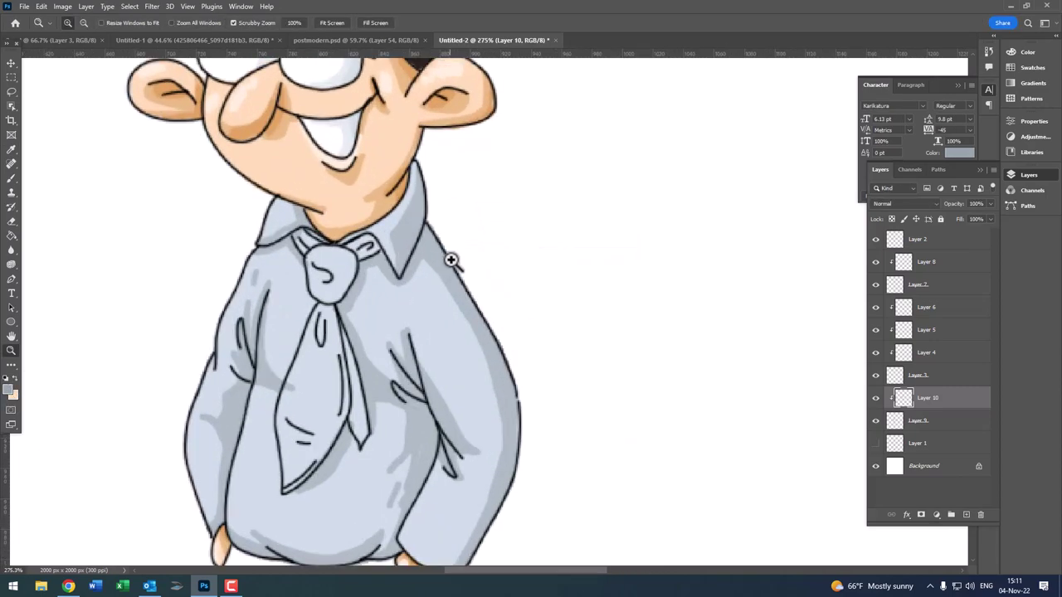
# - Add Layer 11 above Layer 10 and shade the right collar edge darker grey
pyautogui.click(965, 514)
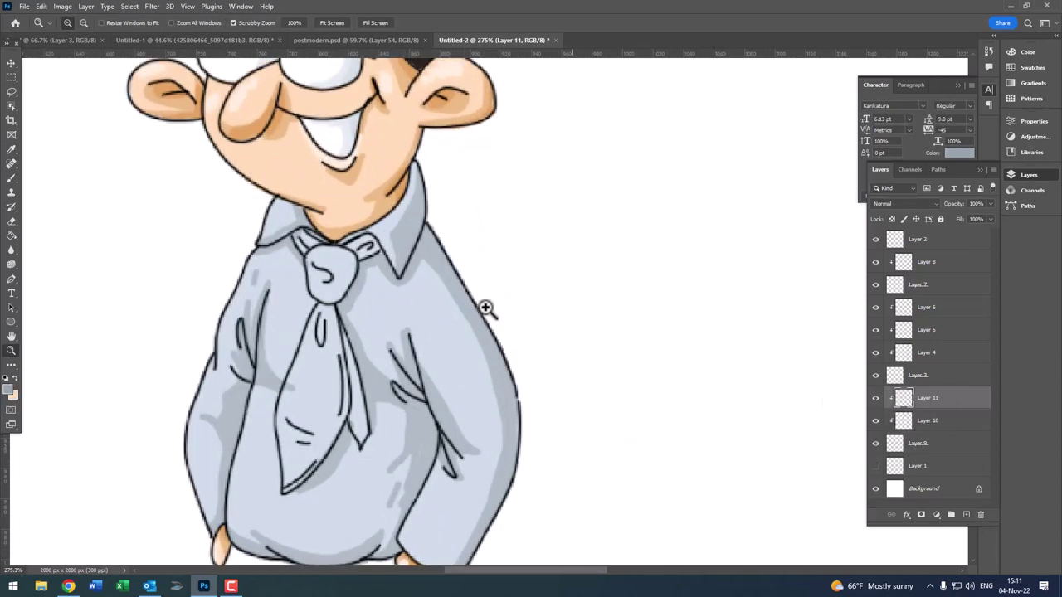
pyautogui.scroll(3, 427, 260)
pyautogui.scroll(3, 424, 261)
pyautogui.press('b')
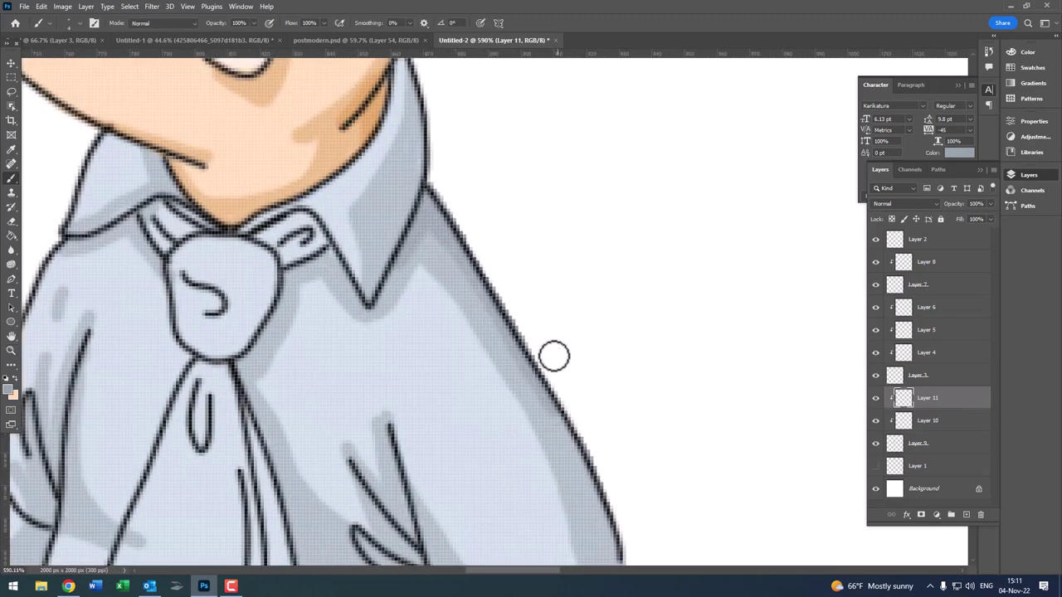
pyautogui.moveTo(421, 118); pyautogui.dragTo(386, 232)
pyautogui.scroll(-3, 363, 292)
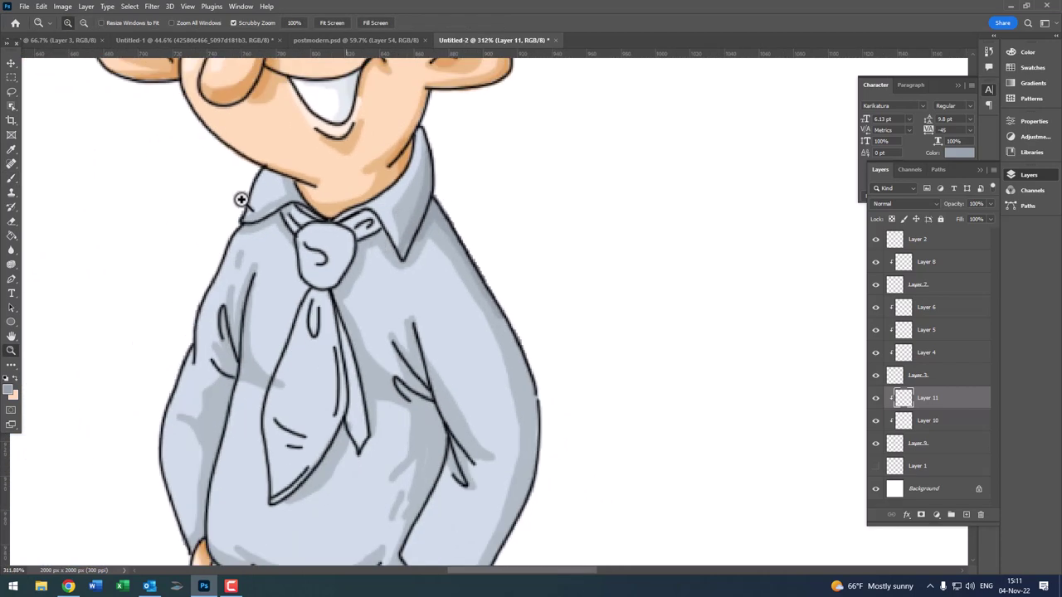
pyautogui.moveTo(240, 199); pyautogui.dragTo(261, 199)
pyautogui.scroll(-2, 323, 241)
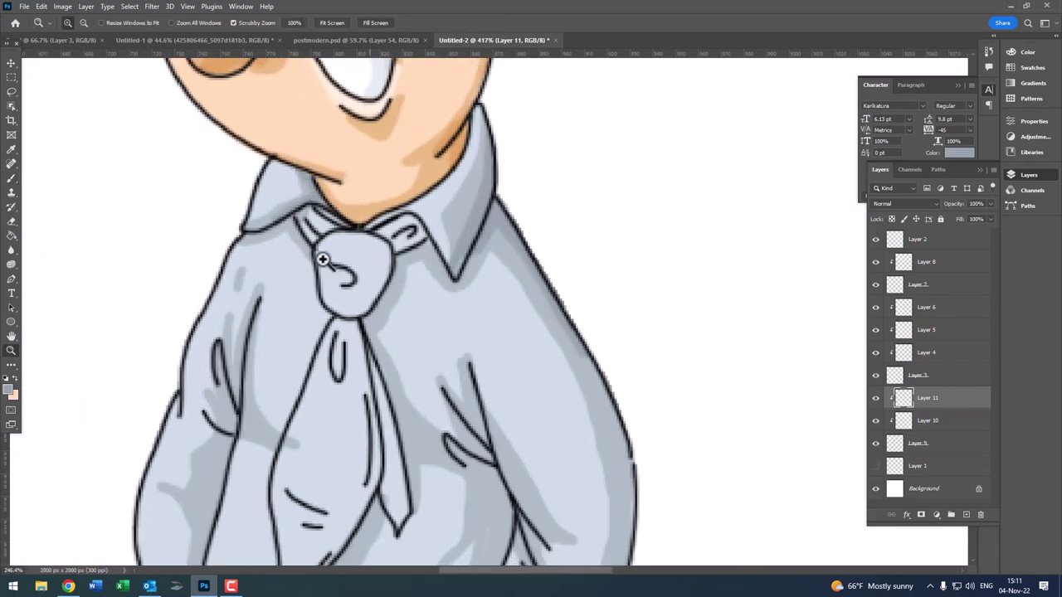
pyautogui.scroll(4, 415, 244)
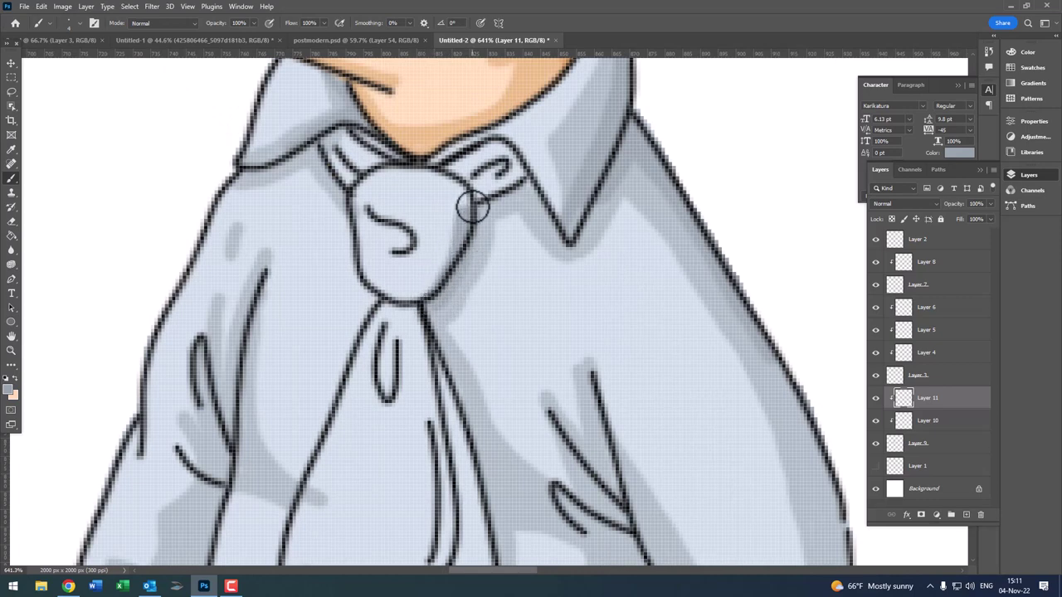
pyautogui.scroll(-2, 547, 224)
# - Paint darker grey shading down the fold on the shirt's lower right
pyautogui.moveTo(517, 225); pyautogui.dragTo(448, 143)
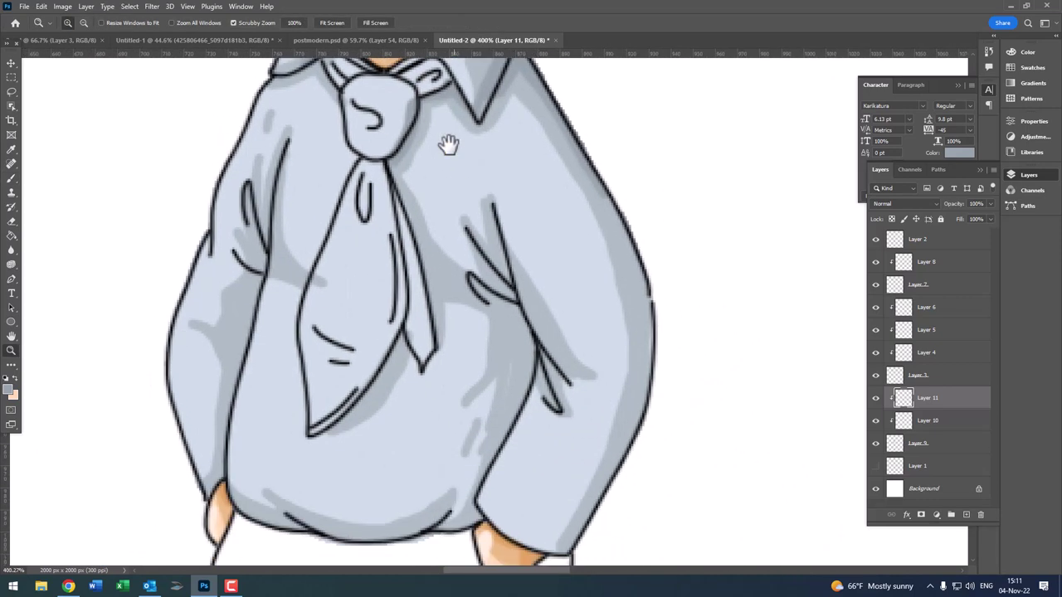
pyautogui.moveTo(522, 349); pyautogui.dragTo(550, 351)
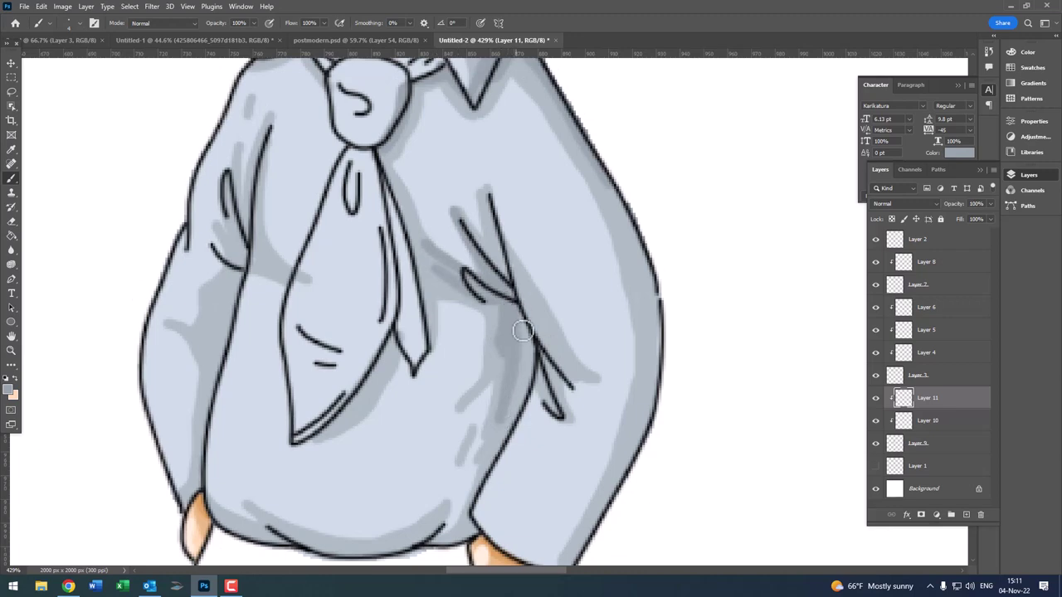
pyautogui.moveTo(522, 331); pyautogui.dragTo(486, 463)
pyautogui.scroll(-3, 504, 357)
pyautogui.scroll(1, 503, 360)
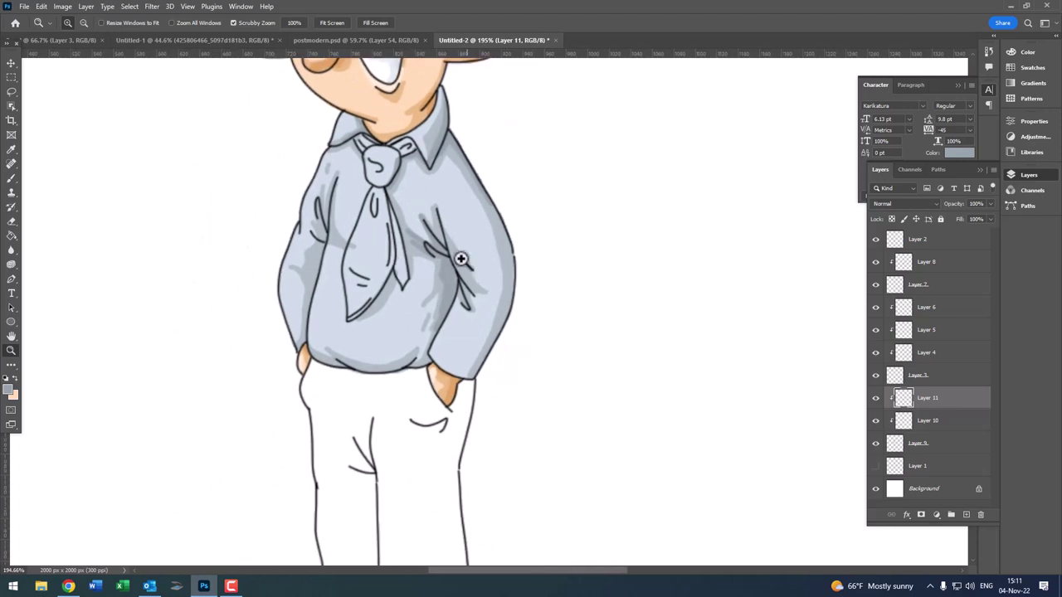
pyautogui.scroll(3, 501, 365)
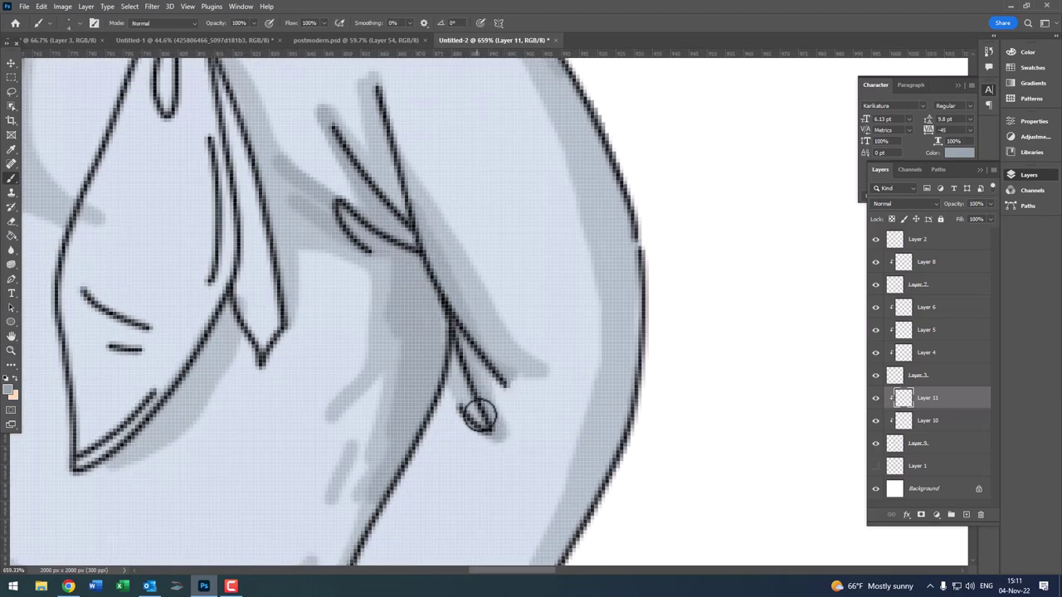
pyautogui.scroll(-4, 471, 373)
pyautogui.moveTo(475, 326); pyautogui.dragTo(491, 238)
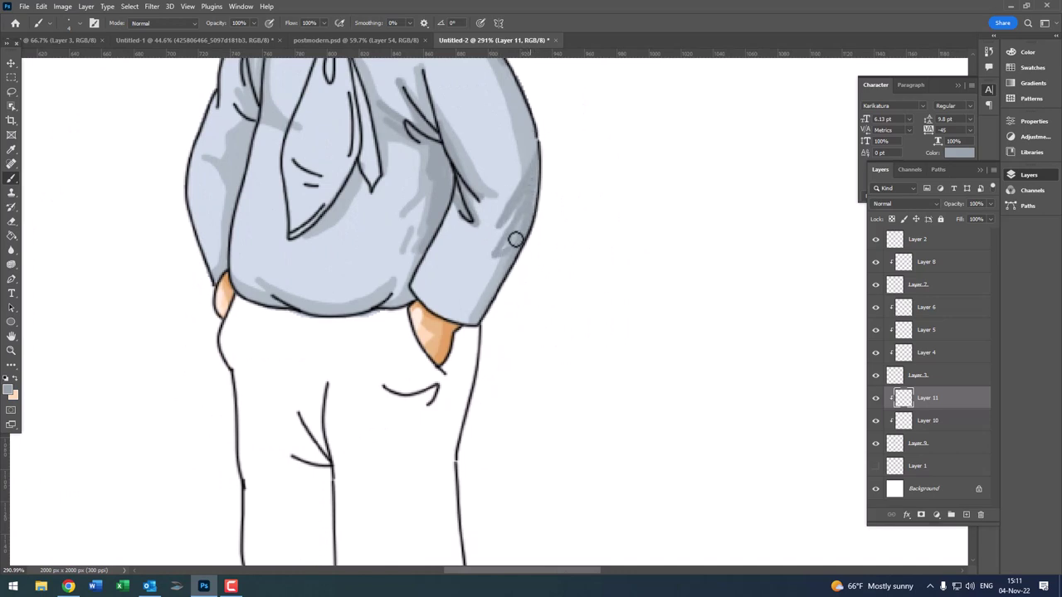
pyautogui.scroll(-2, 470, 325)
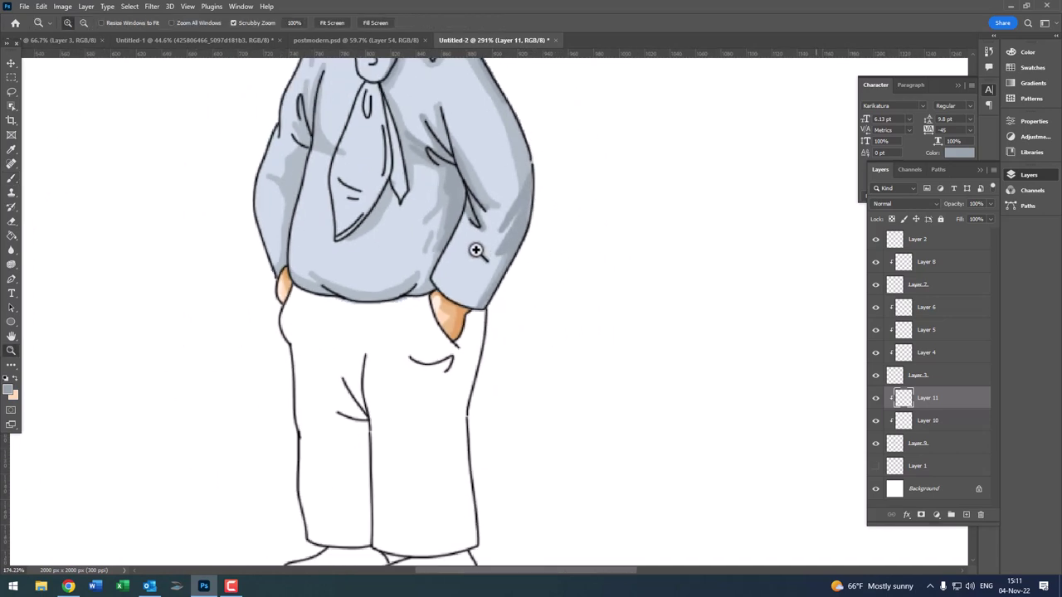
pyautogui.moveTo(477, 246); pyautogui.dragTo(476, 294)
pyautogui.scroll(2, 476, 293)
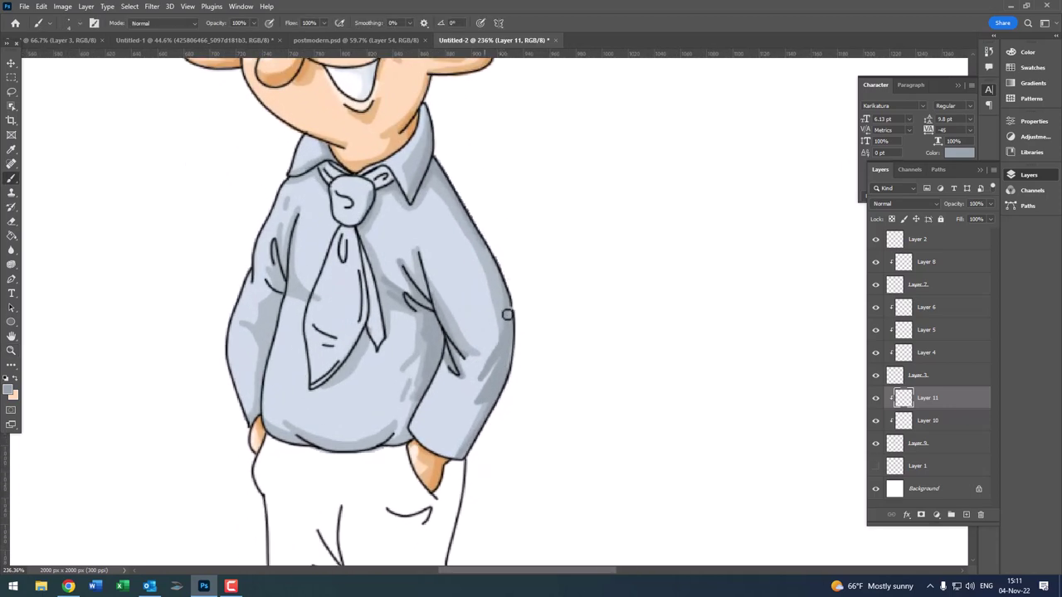
pyautogui.scroll(-3, 497, 308)
# - Add grey shading strokes around the fingers and hand outline
pyautogui.press('z')
pyautogui.scroll(3, 480, 251)
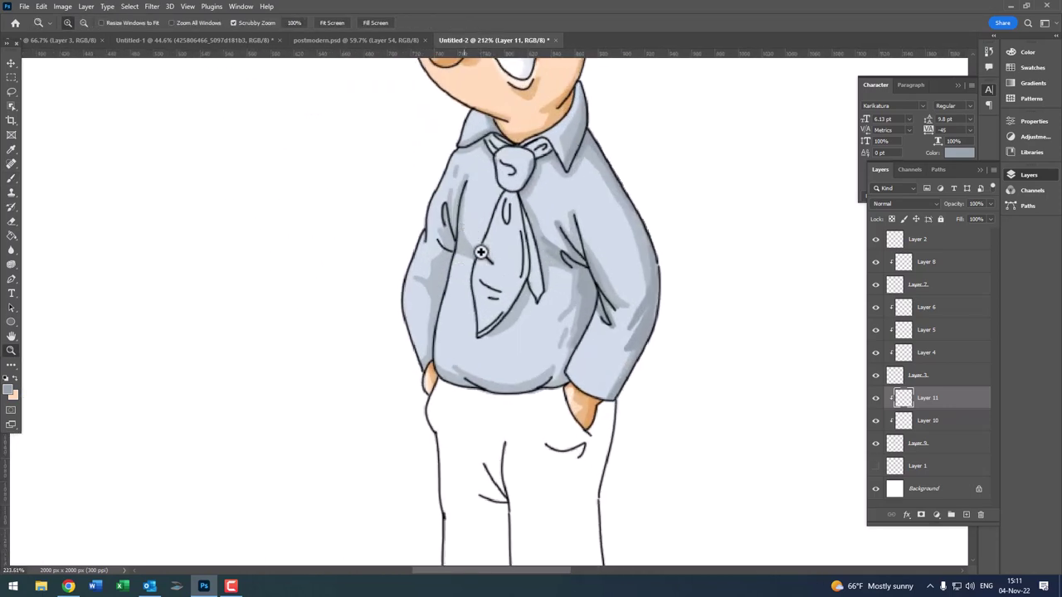
pyautogui.scroll(3, 481, 251)
pyautogui.press('b')
pyautogui.moveTo(431, 249)
pyautogui.mouseDown()
pyautogui.moveTo(398, 142)
pyautogui.moveTo(436, 282)
pyautogui.moveTo(363, 215)
pyautogui.moveTo(441, 308)
pyautogui.mouseUp()
pyautogui.scroll(-2, 441, 308)
pyautogui.scroll(-3, 386, 287)
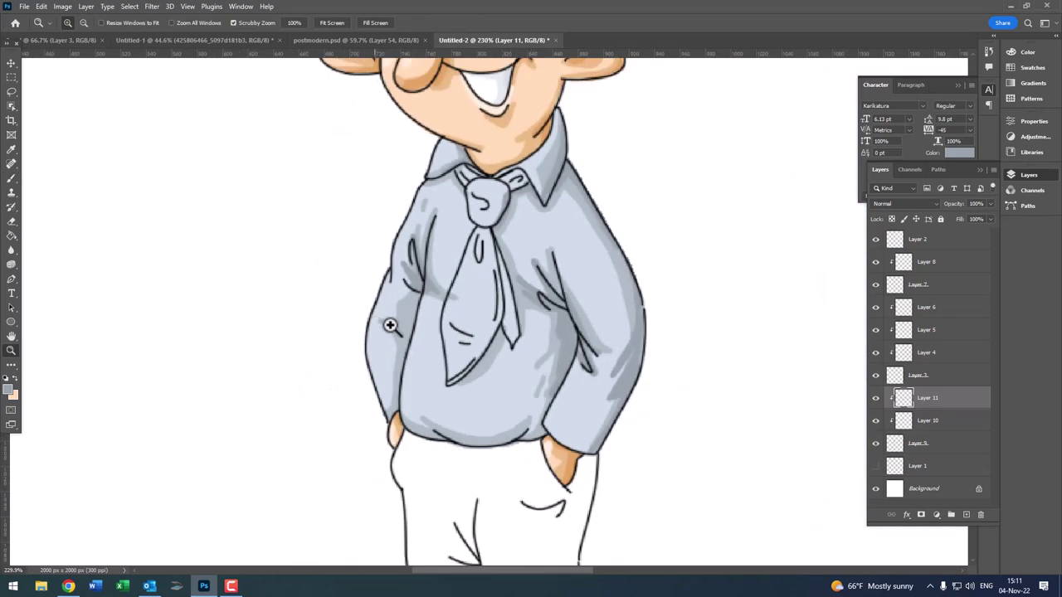
pyautogui.press('z')
pyautogui.scroll(5, 390, 325)
pyautogui.press('b')
pyautogui.moveTo(490, 217)
pyautogui.mouseDown()
pyautogui.moveTo(456, 336)
pyautogui.moveTo(483, 220)
pyautogui.mouseUp()
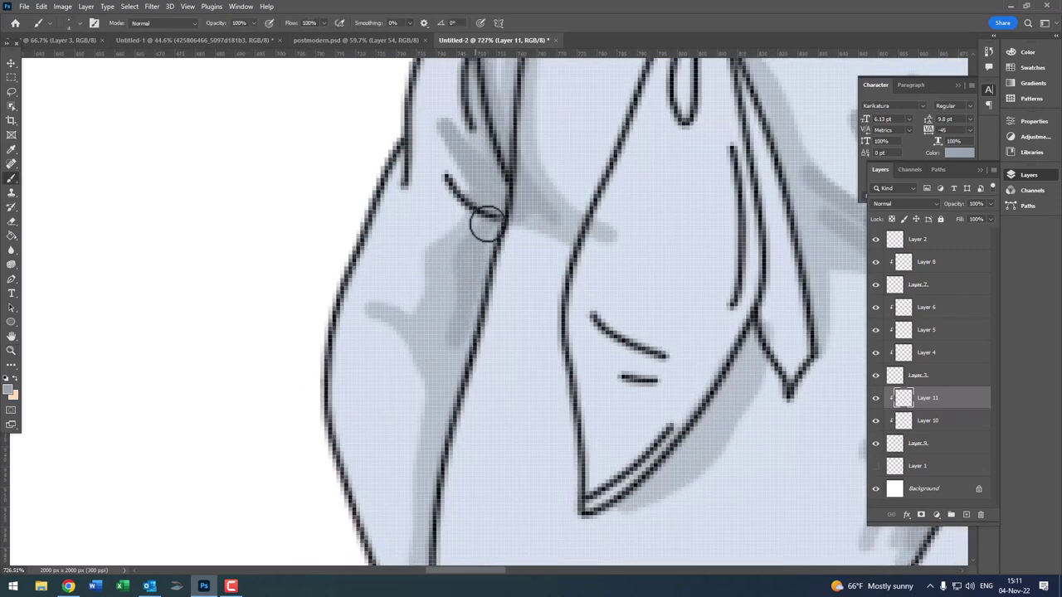
# - Paint a short grey shading stroke near the sleeve
pyautogui.press('z')
pyautogui.scroll(-2, 464, 280)
pyautogui.scroll(1, 440, 226)
pyautogui.press('b')
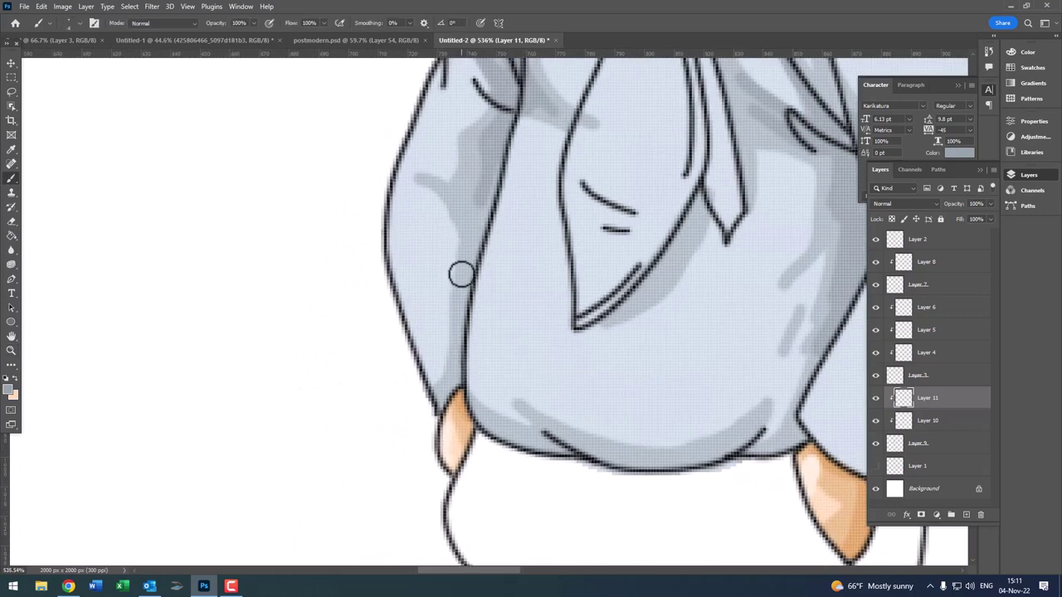
pyautogui.moveTo(462, 272); pyautogui.dragTo(451, 367)
pyautogui.press('z')
pyautogui.scroll(-2, 465, 316)
pyautogui.scroll(-2, 485, 267)
pyautogui.scroll(3, 424, 320)
# - Shade along the shirt's lower edge with a lighter stroke
pyautogui.press('b')
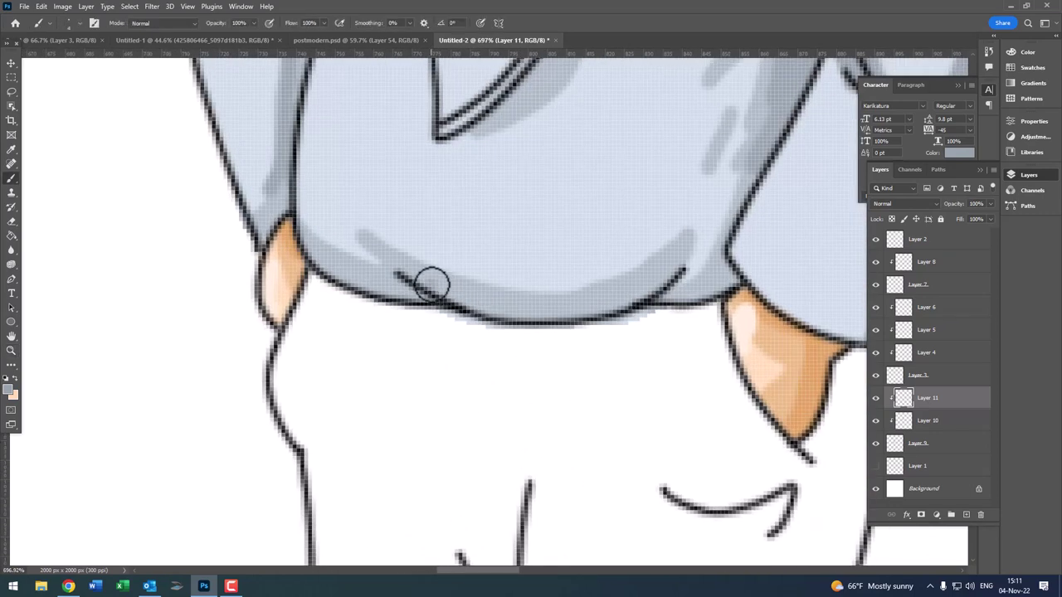
pyautogui.moveTo(368, 289); pyautogui.dragTo(440, 293)
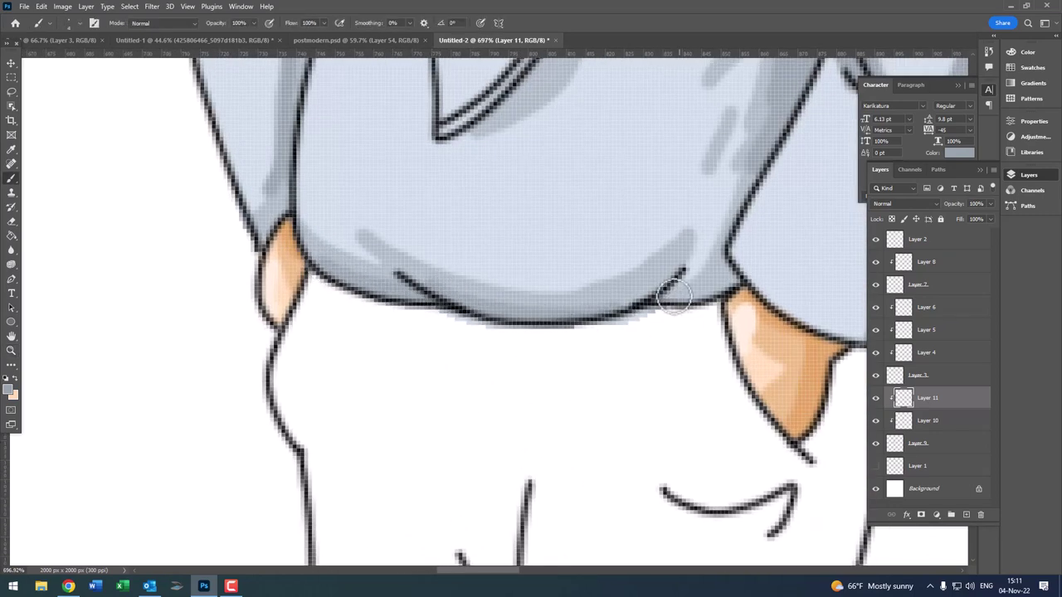
pyautogui.press('z')
pyautogui.scroll(-3, 711, 287)
pyautogui.scroll(-1, 560, 312)
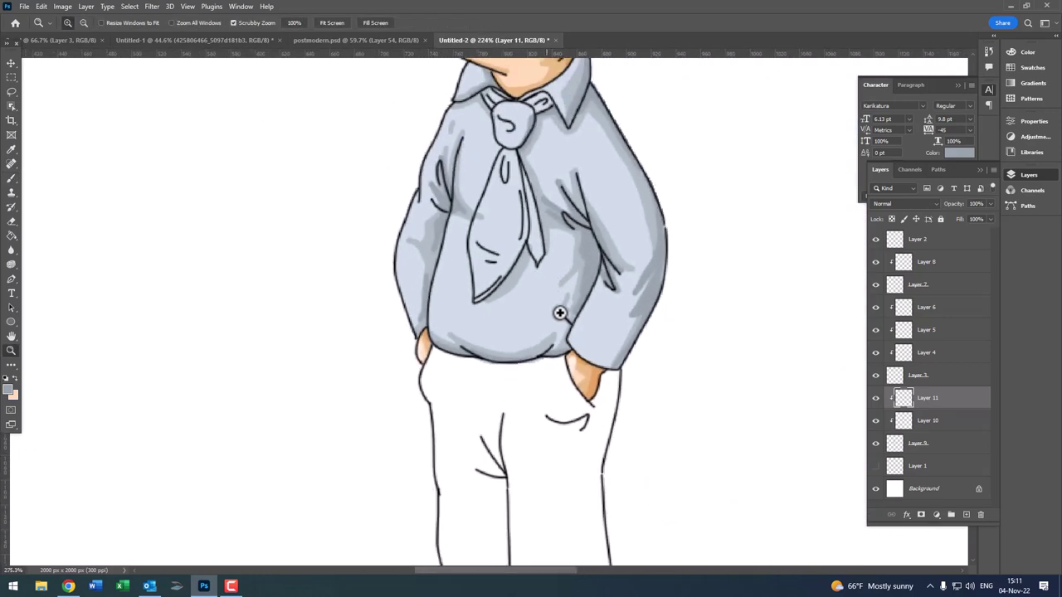
pyautogui.scroll(1, 560, 312)
pyautogui.scroll(-3, 560, 324)
pyautogui.scroll(2, 561, 307)
pyautogui.press('b')
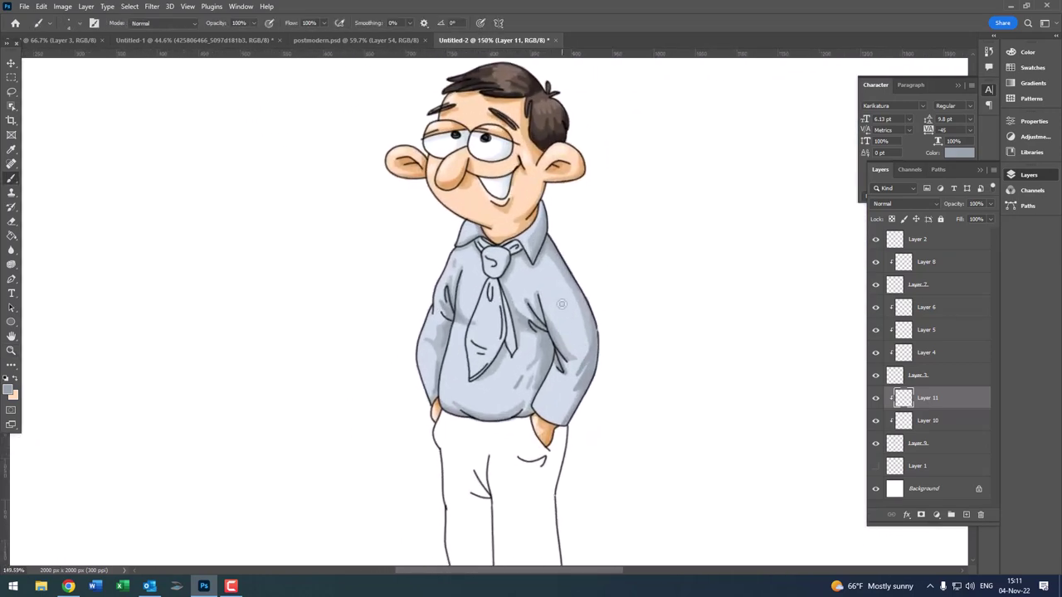
# - Set the foreground colour to a lighter pale blue (dfe9f0)
pyautogui.click(7, 390)
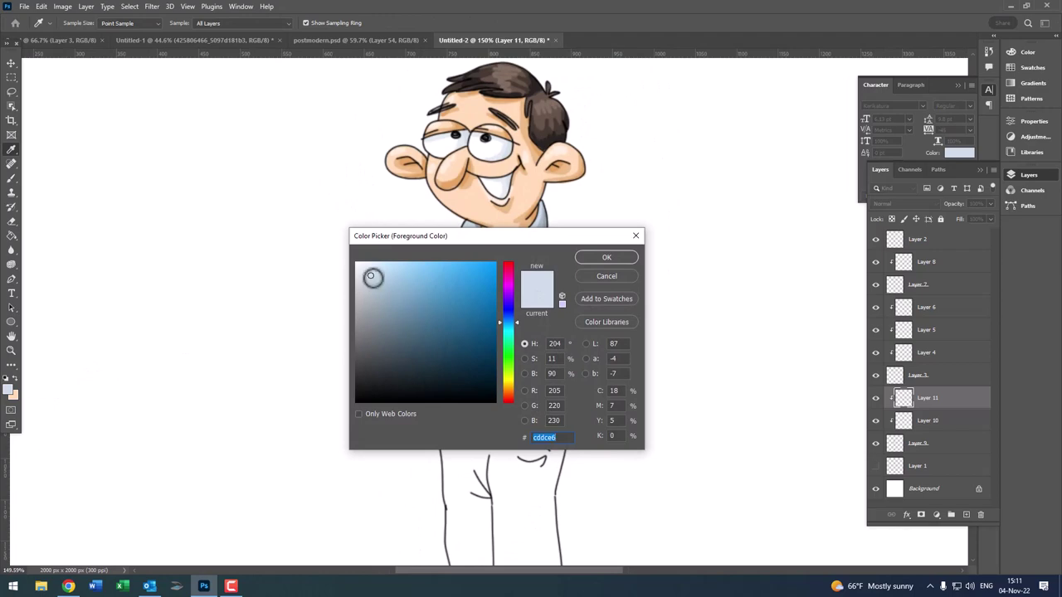
pyautogui.moveTo(371, 277); pyautogui.dragTo(365, 270)
pyautogui.click(606, 258)
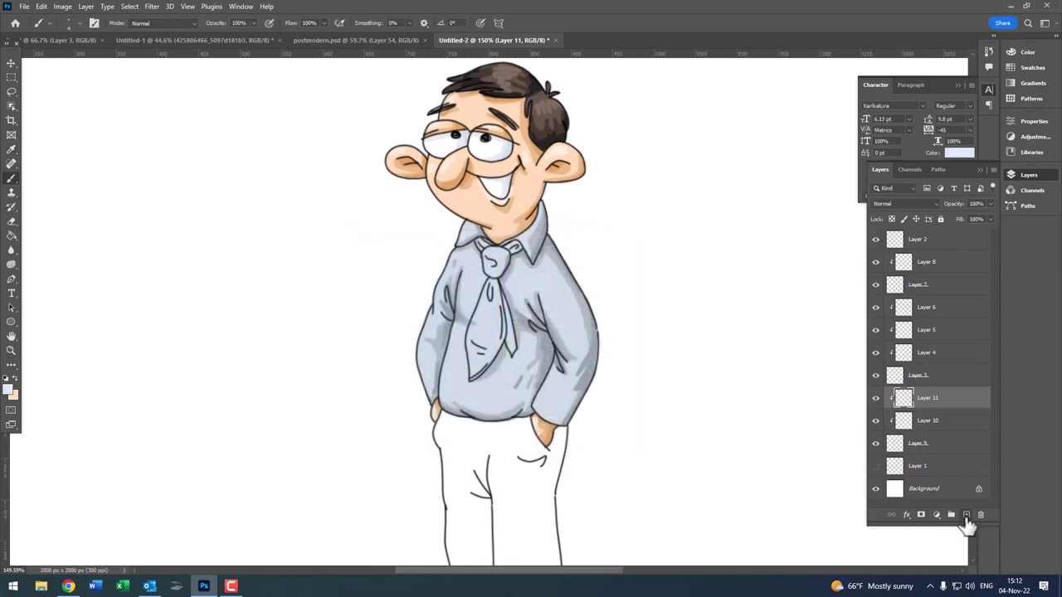
pyautogui.click(966, 515)
pyautogui.press('z')
pyautogui.click(531, 227)
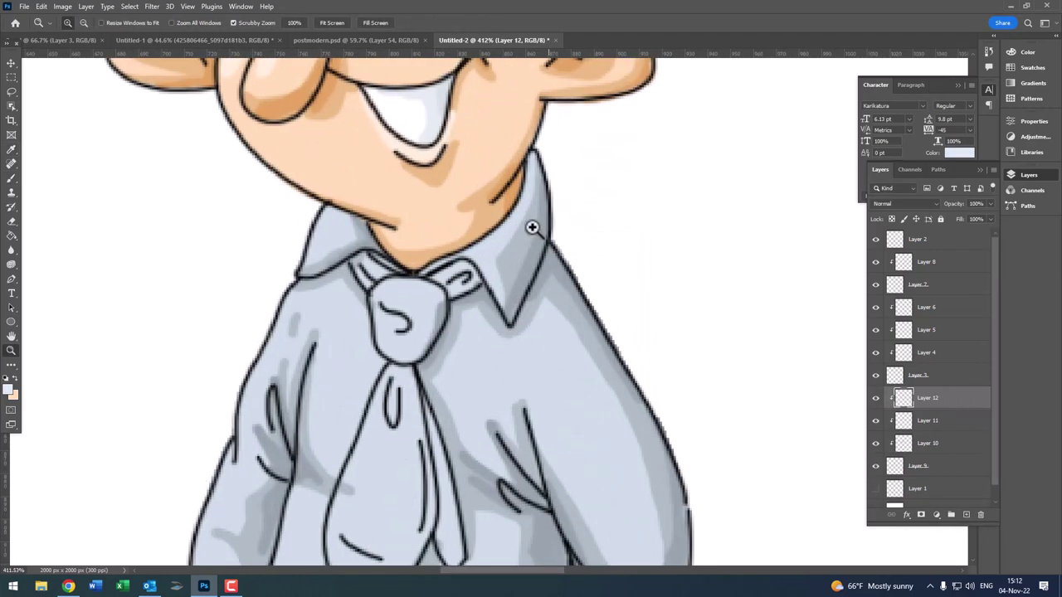
pyautogui.click(531, 227)
pyautogui.press('b')
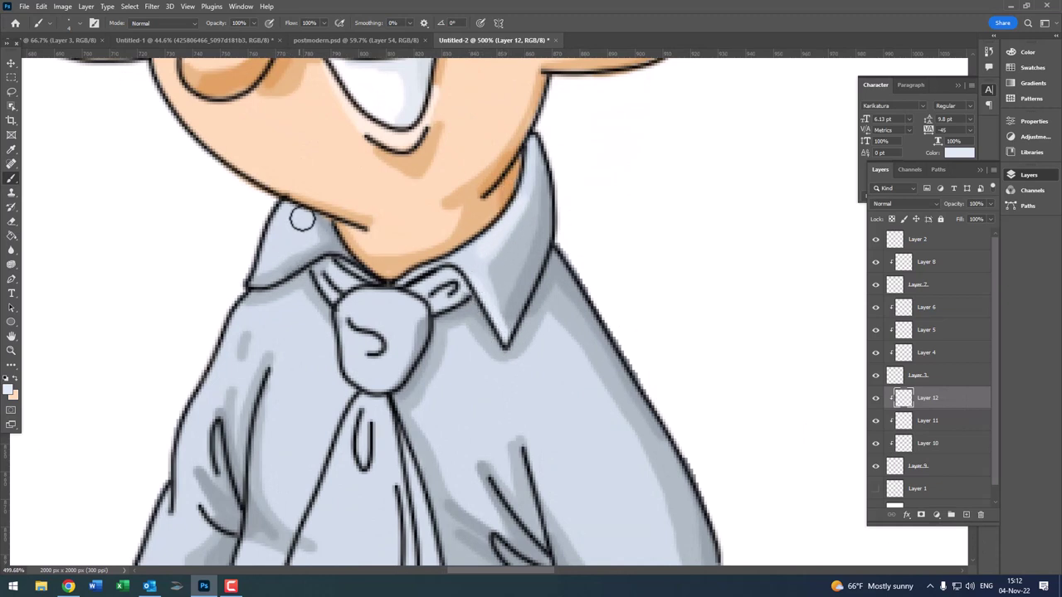
pyautogui.moveTo(291, 230); pyautogui.dragTo(273, 266)
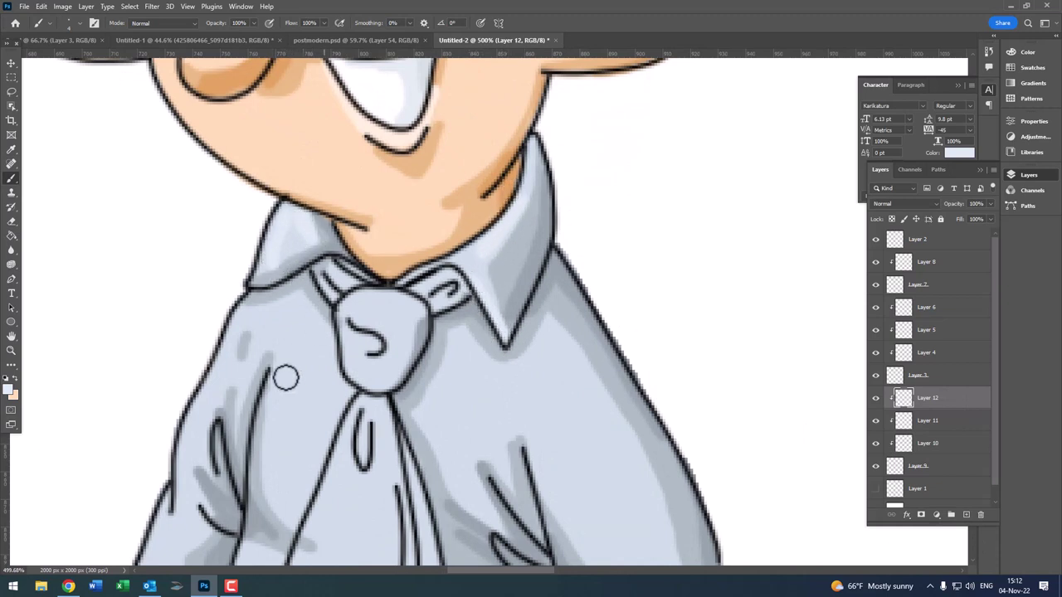
pyautogui.moveTo(285, 379); pyautogui.dragTo(322, 222)
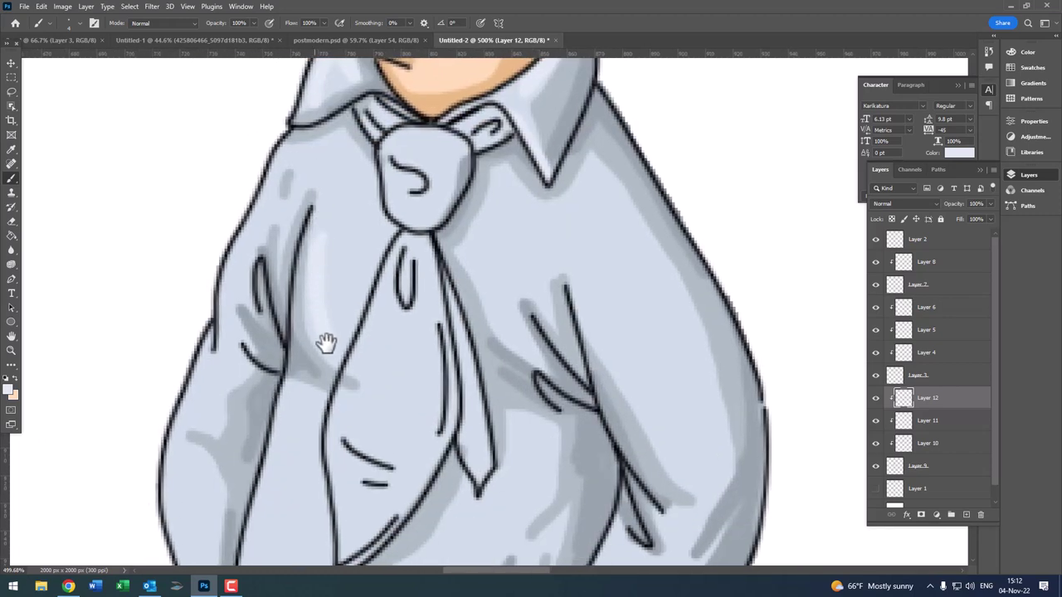
pyautogui.moveTo(326, 343)
pyautogui.mouseDown()
pyautogui.moveTo(398, 146)
pyautogui.moveTo(371, 174)
pyautogui.mouseUp()
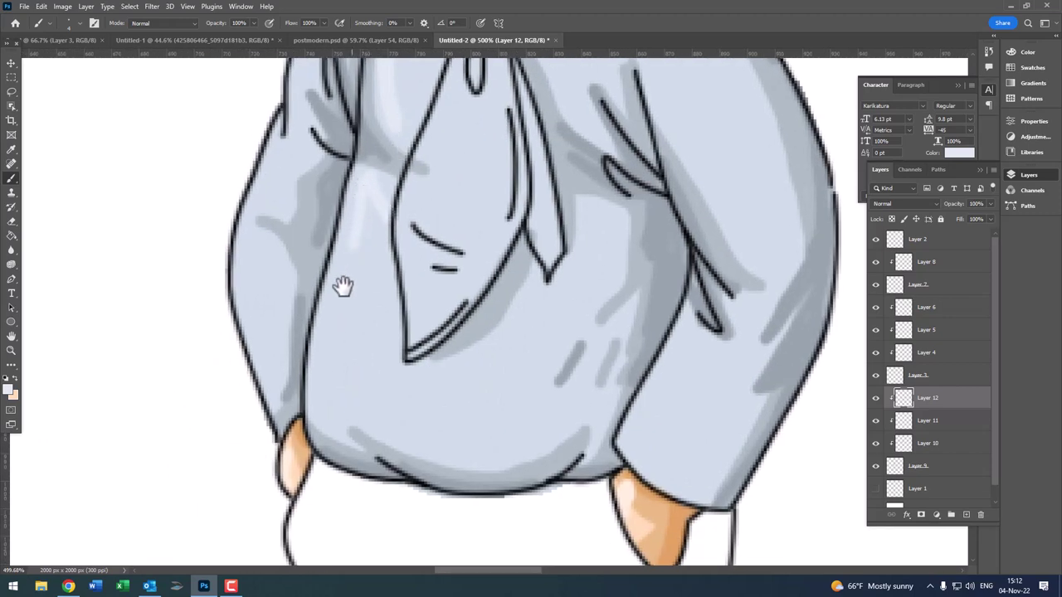
pyautogui.moveTo(322, 342); pyautogui.dragTo(322, 414)
pyautogui.scroll(-2, 329, 358)
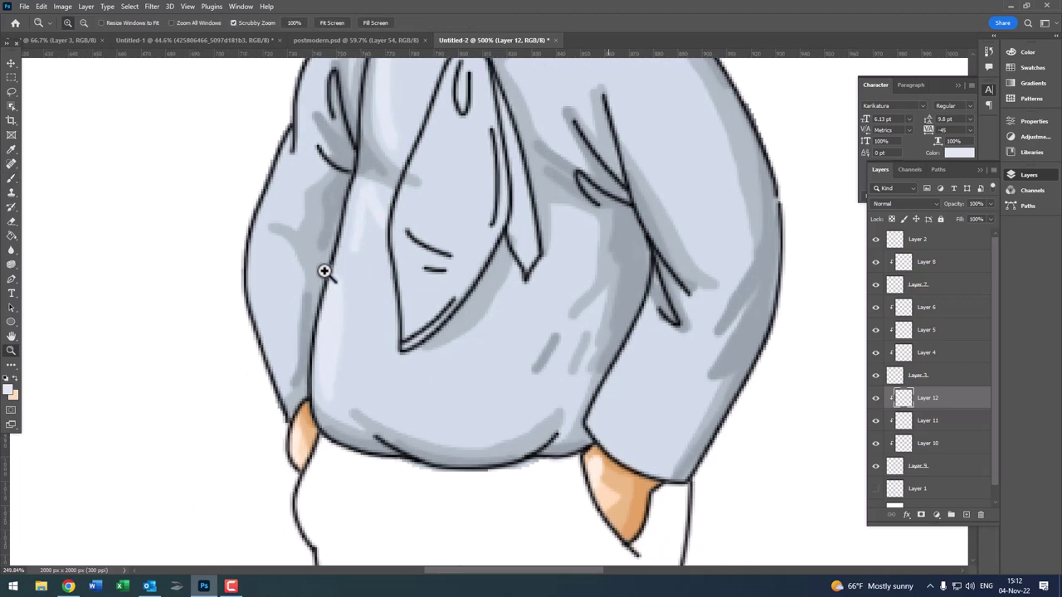
pyautogui.scroll(-1, 324, 273)
pyautogui.scroll(2, 462, 308)
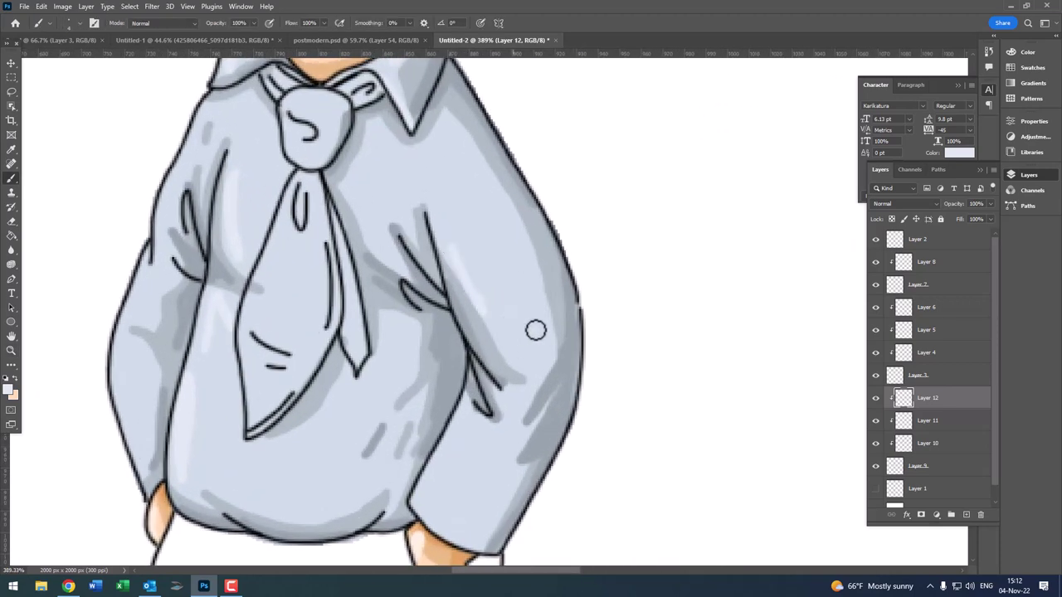
pyautogui.scroll(-1, 487, 276)
pyautogui.scroll(-2, 509, 334)
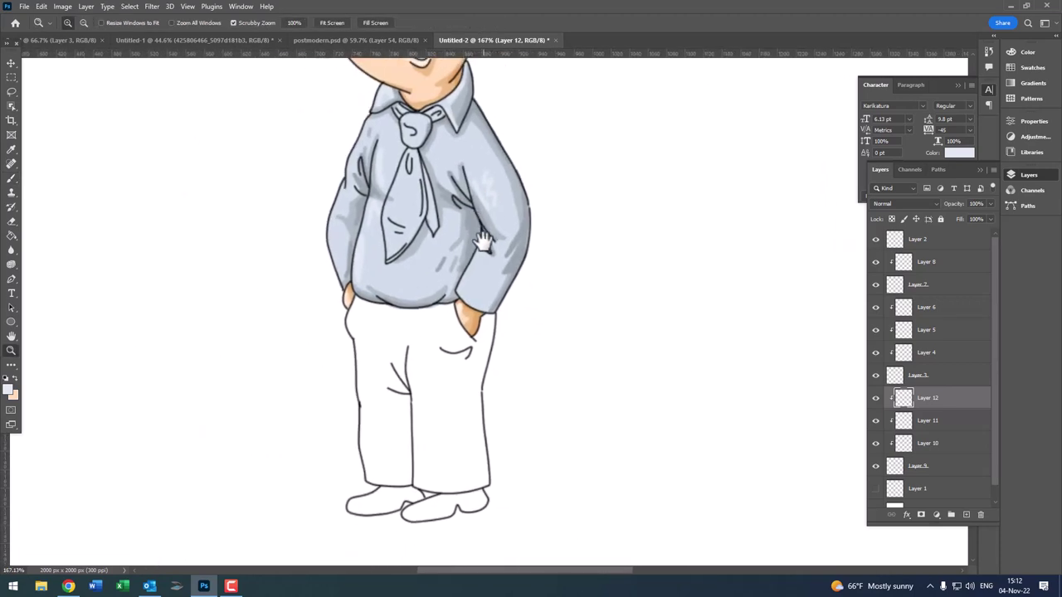
pyautogui.scroll(2, 489, 304)
pyautogui.scroll(1, 523, 303)
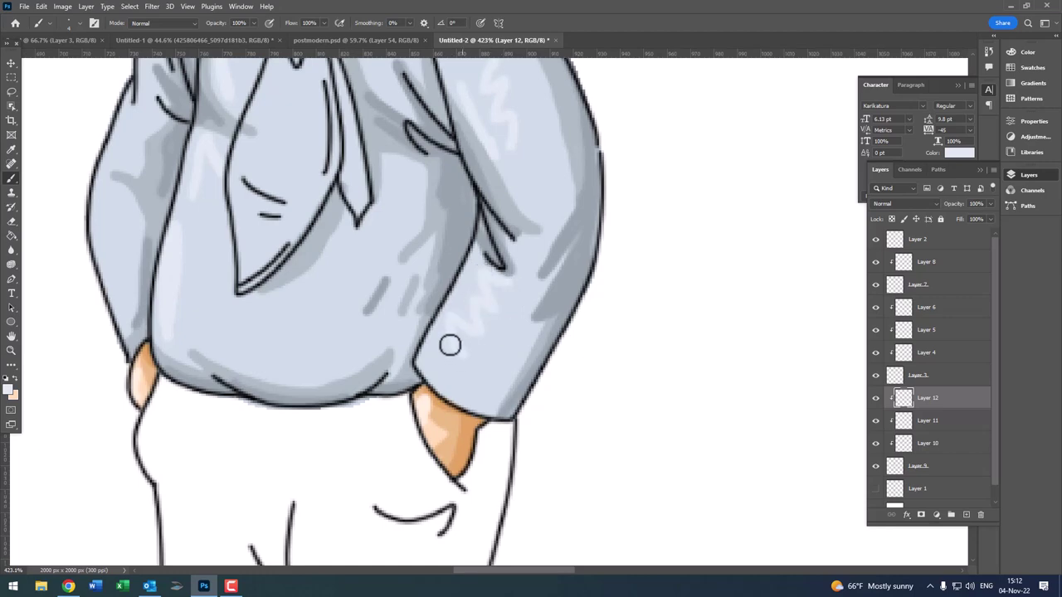
pyautogui.scroll(-2, 449, 346)
pyautogui.scroll(-1, 396, 324)
pyautogui.scroll(3, 486, 254)
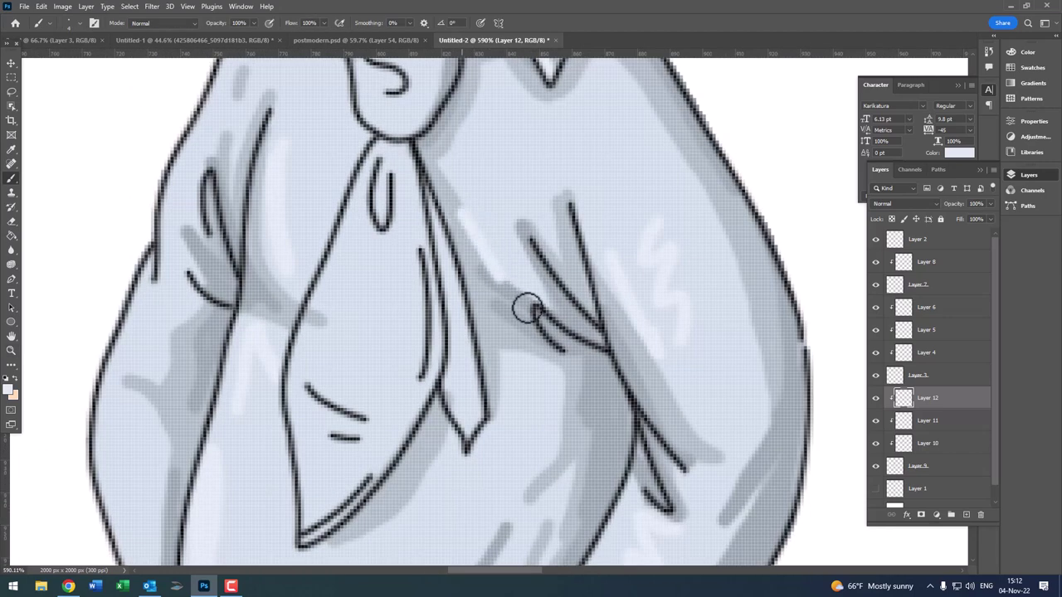
pyautogui.hotkey('ctrl', 'z')
pyautogui.scroll(-2, 528, 310)
pyautogui.scroll(2, 550, 308)
pyautogui.scroll(-1, 534, 208)
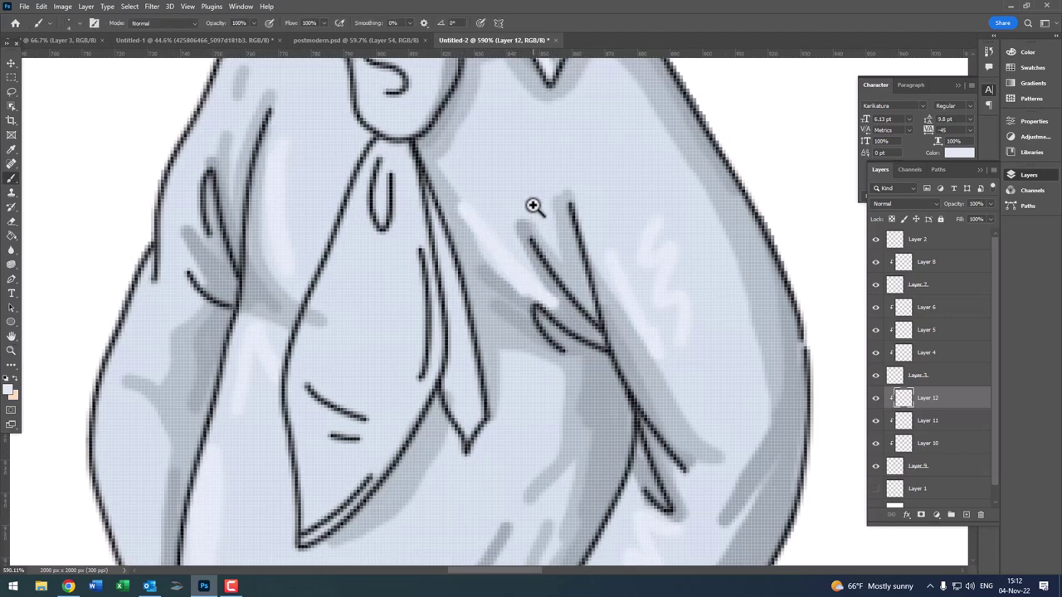
pyautogui.scroll(-1, 498, 213)
pyautogui.scroll(-1, 505, 246)
pyautogui.scroll(3, 434, 214)
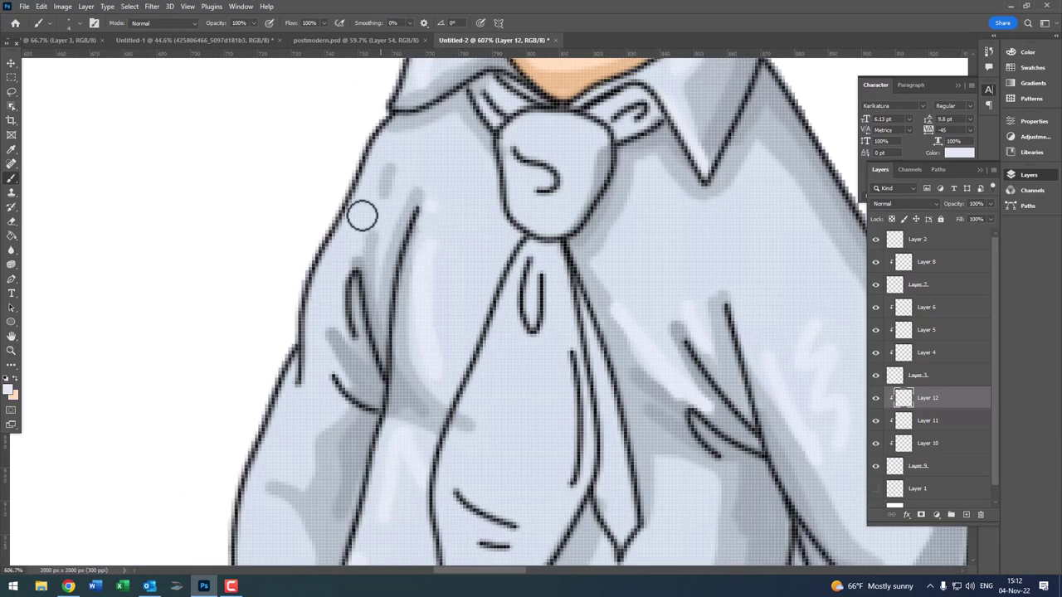
pyautogui.moveTo(370, 287); pyautogui.dragTo(375, 156)
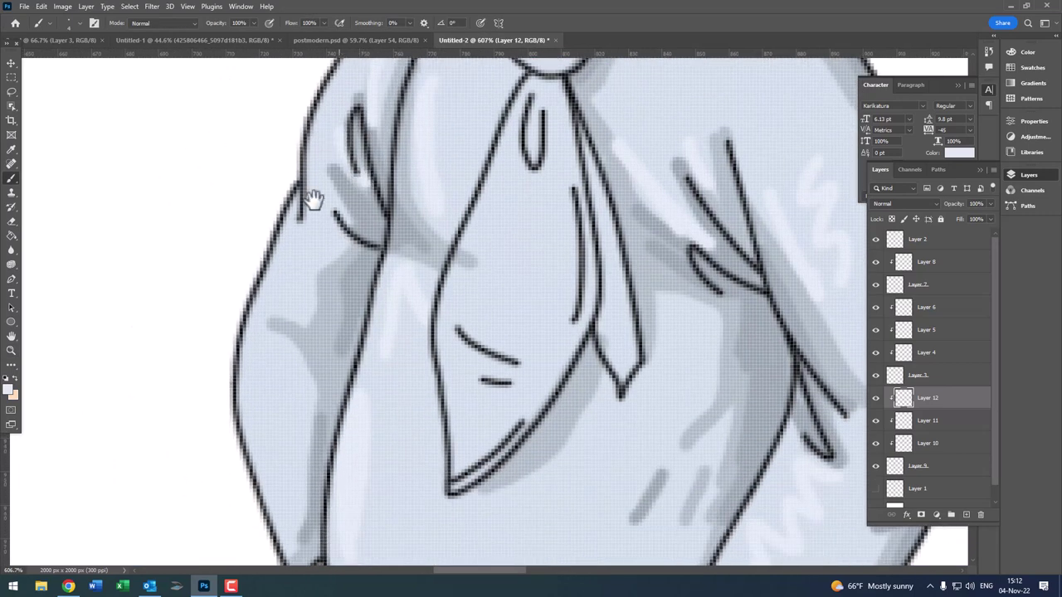
pyautogui.moveTo(335, 235); pyautogui.dragTo(330, 140)
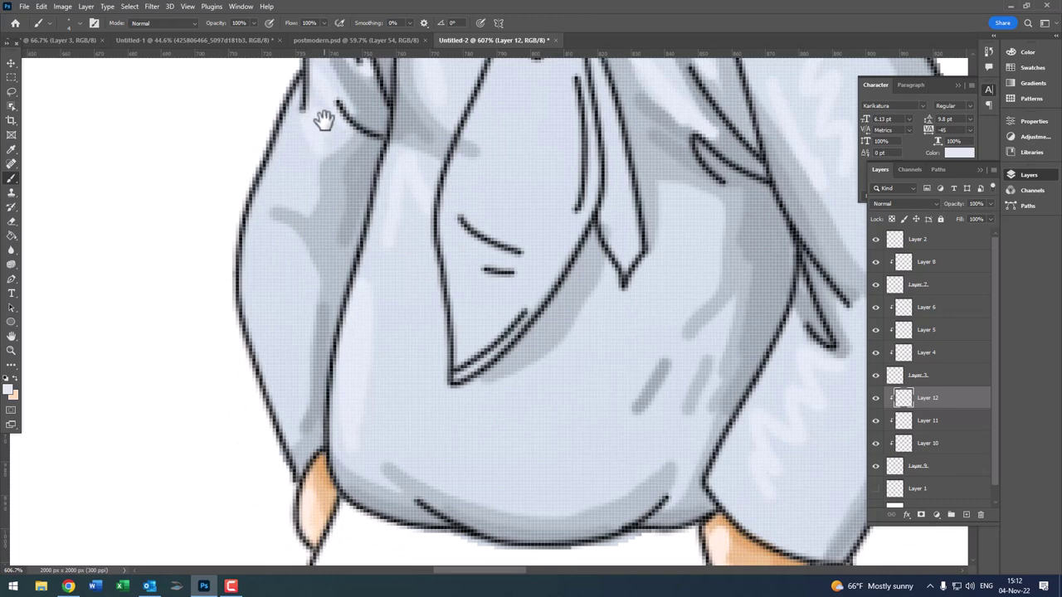
pyautogui.scroll(-5, 311, 194)
pyautogui.scroll(5, 301, 190)
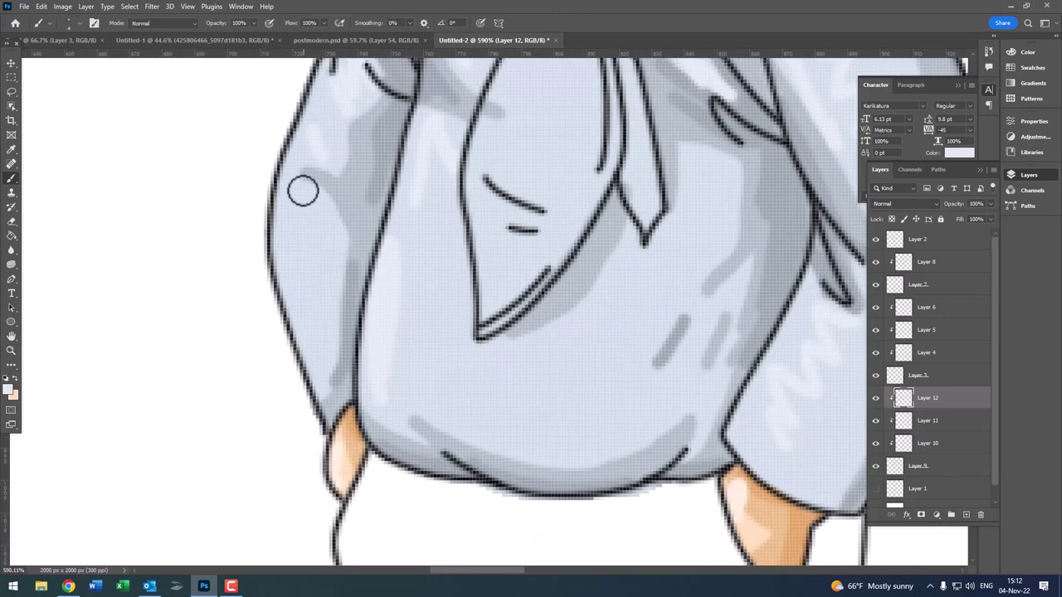
pyautogui.scroll(-5, 317, 308)
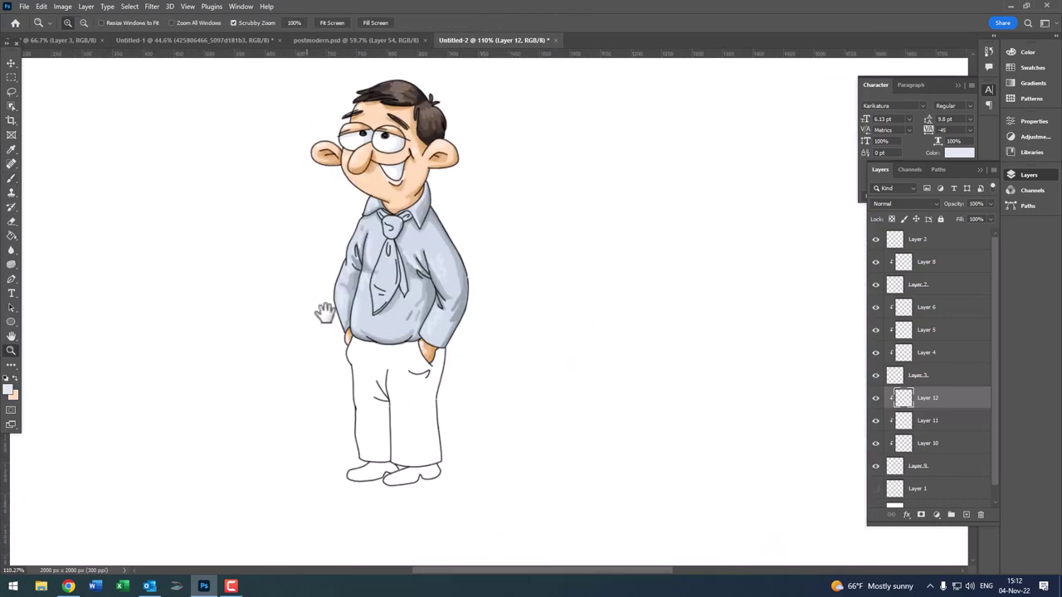
pyautogui.scroll(2, 320, 249)
pyautogui.scroll(2, 395, 290)
pyautogui.press('b')
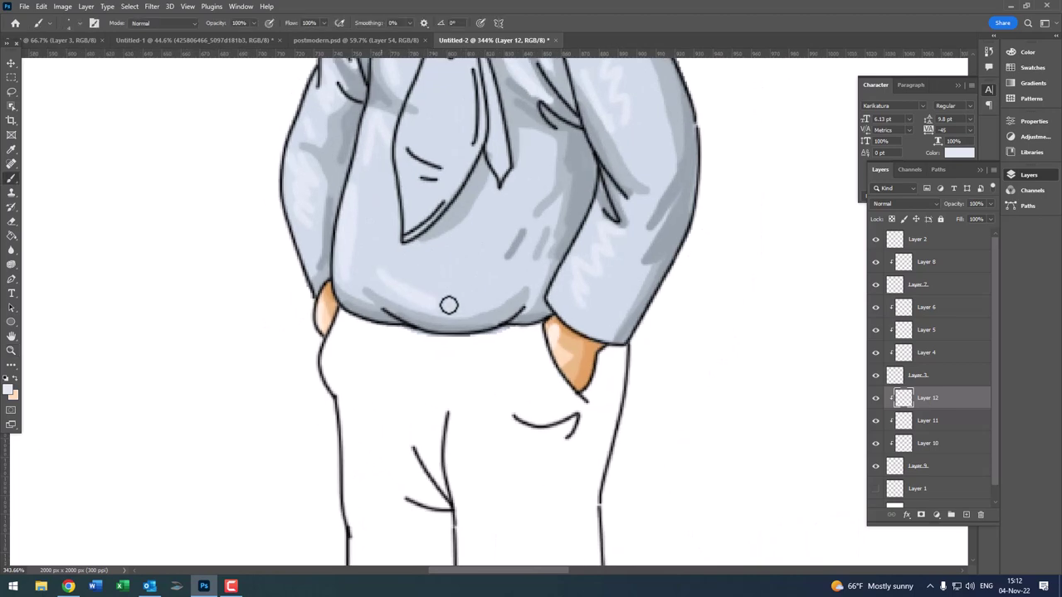
pyautogui.press('z')
pyautogui.scroll(-3, 440, 299)
pyautogui.scroll(-2, 436, 273)
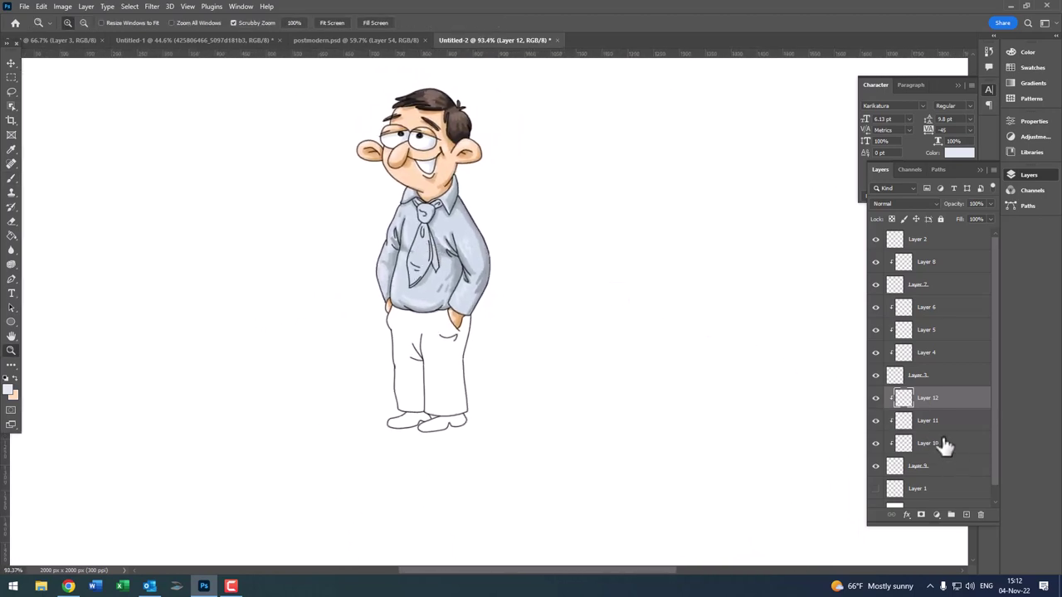
pyautogui.scroll(-1, 944, 445)
# - Add a new layer above Layer 1 and set the foreground colour to slate grey #718491
pyautogui.click(922, 474)
pyautogui.click(966, 515)
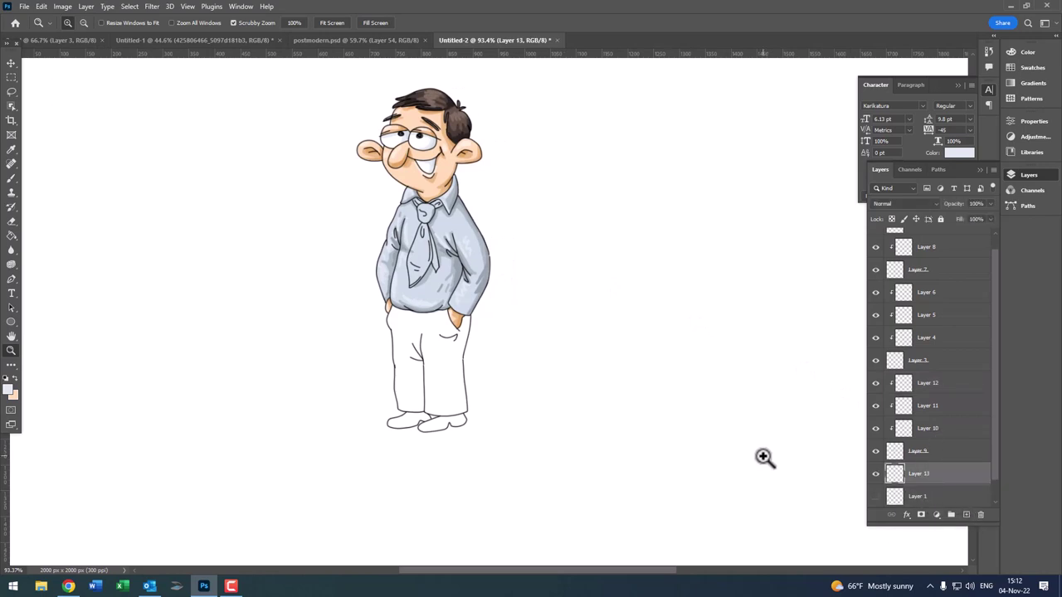
pyautogui.click(7, 390)
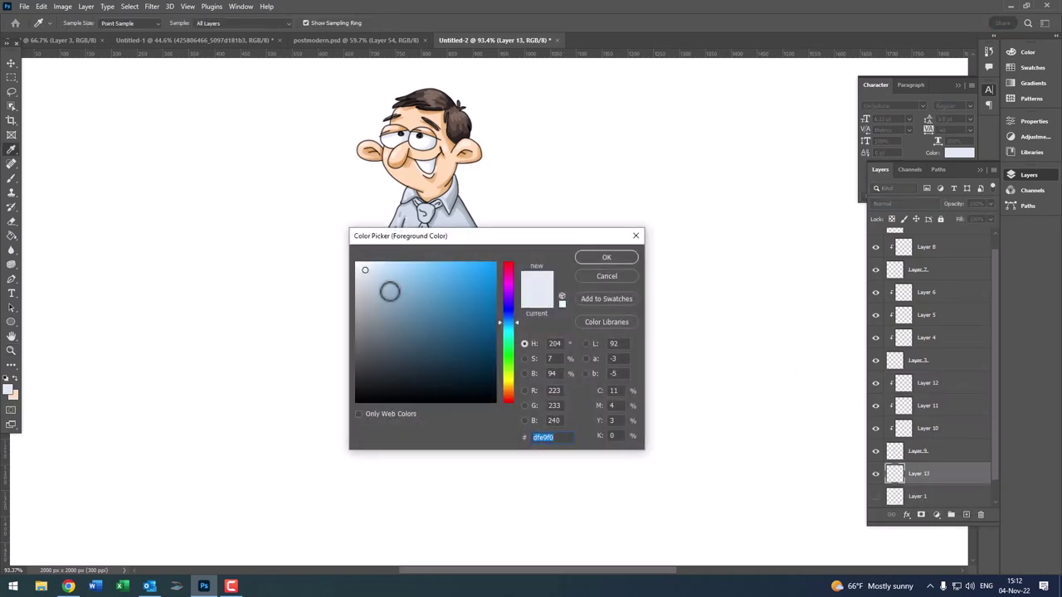
pyautogui.click(388, 324)
pyautogui.click(607, 257)
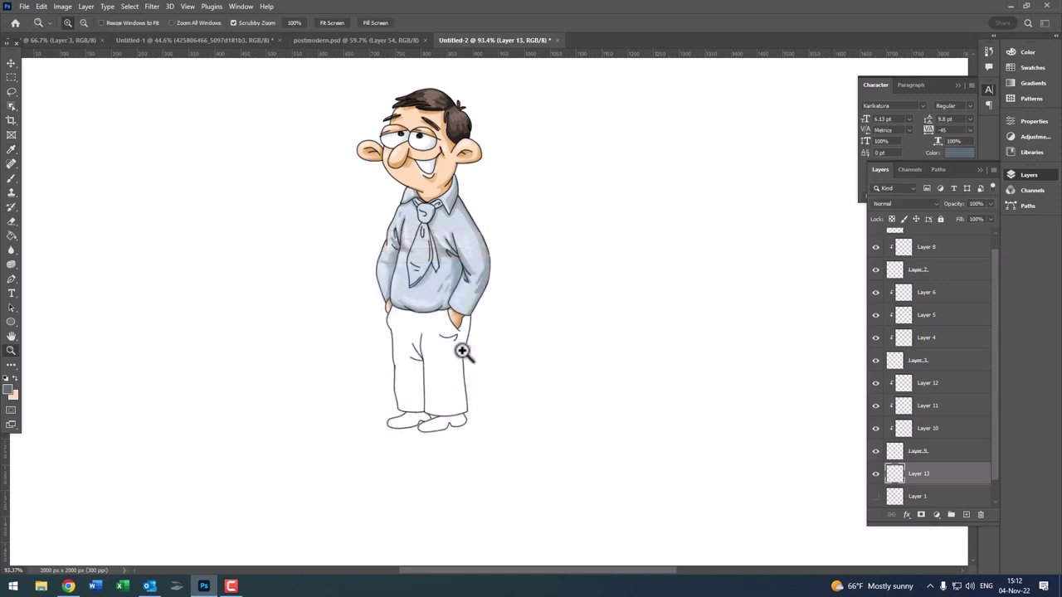
# - Outline the trousers in slate grey with the Brush and fill them using the Paint Bucket
pyautogui.scroll(3, 438, 308)
pyautogui.scroll(3, 510, 277)
pyautogui.scroll(3, 460, 206)
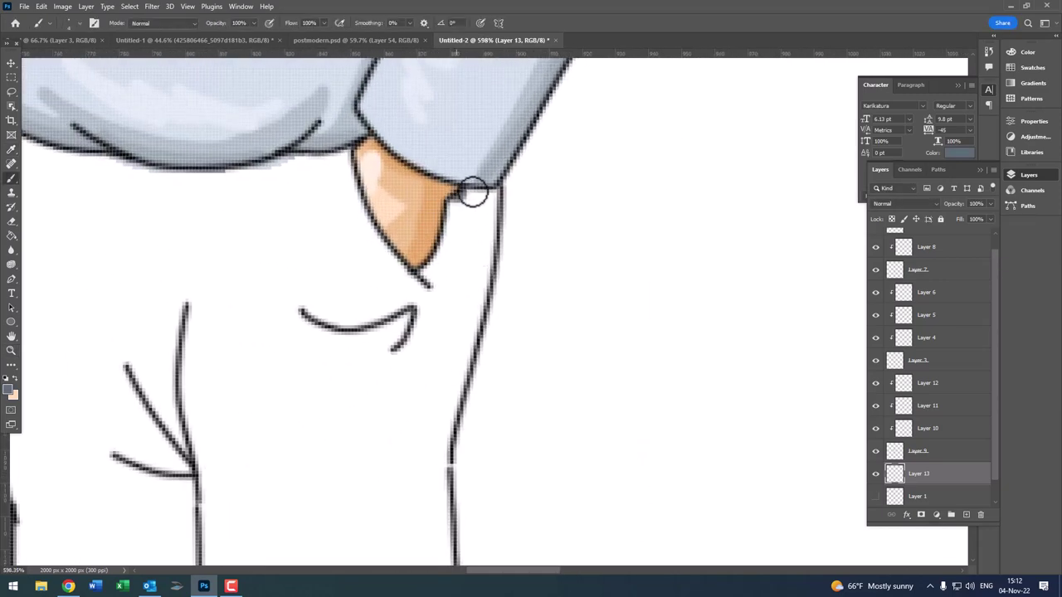
pyautogui.moveTo(494, 205)
pyautogui.mouseDown()
pyautogui.moveTo(440, 471)
pyautogui.moveTo(448, 102)
pyautogui.moveTo(479, 380)
pyautogui.mouseUp()
pyautogui.moveTo(442, 438)
pyautogui.mouseDown()
pyautogui.moveTo(403, 443)
pyautogui.moveTo(443, 450)
pyautogui.moveTo(231, 440)
pyautogui.moveTo(531, 419)
pyautogui.moveTo(439, 439)
pyautogui.moveTo(351, 420)
pyautogui.moveTo(329, 133)
pyautogui.moveTo(376, 467)
pyautogui.moveTo(362, 286)
pyautogui.mouseUp()
pyautogui.moveTo(340, 233); pyautogui.dragTo(345, 151)
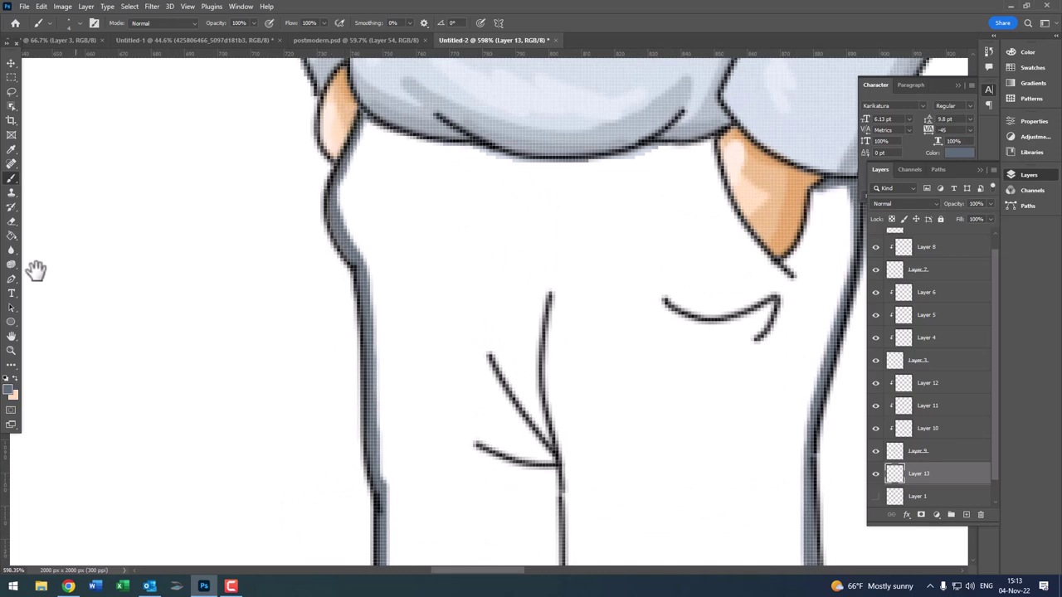
pyautogui.click(12, 236)
pyautogui.click(415, 260)
# - Erase the white specks under the waistband on the shirt's Layer 9
pyautogui.press('z')
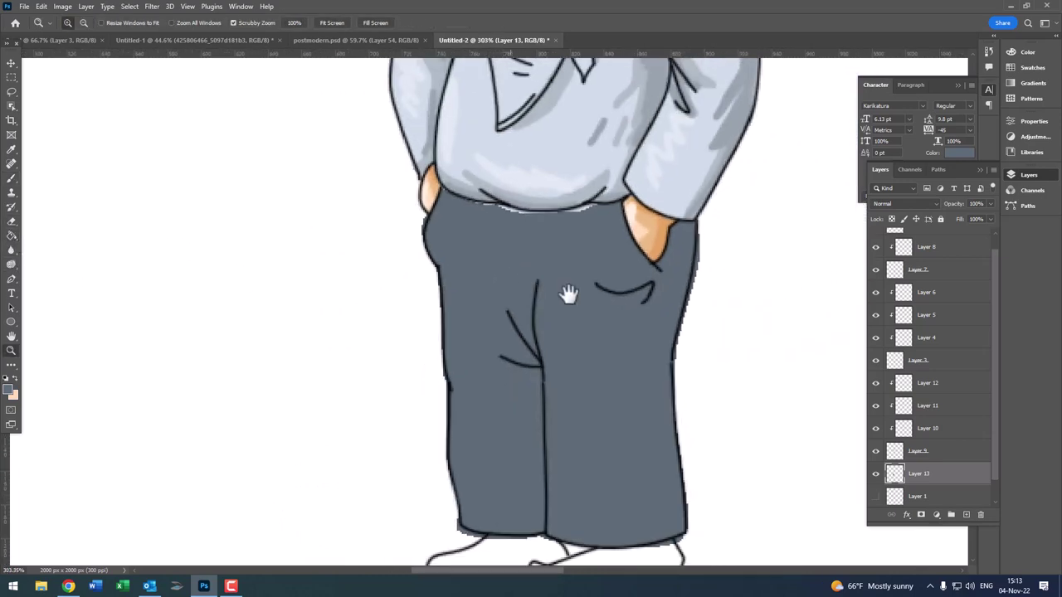
pyautogui.moveTo(569, 292)
pyautogui.mouseDown()
pyautogui.moveTo(448, 150)
pyautogui.moveTo(490, 150)
pyautogui.mouseUp()
pyautogui.press('b')
pyautogui.click(917, 451)
pyautogui.press('e')
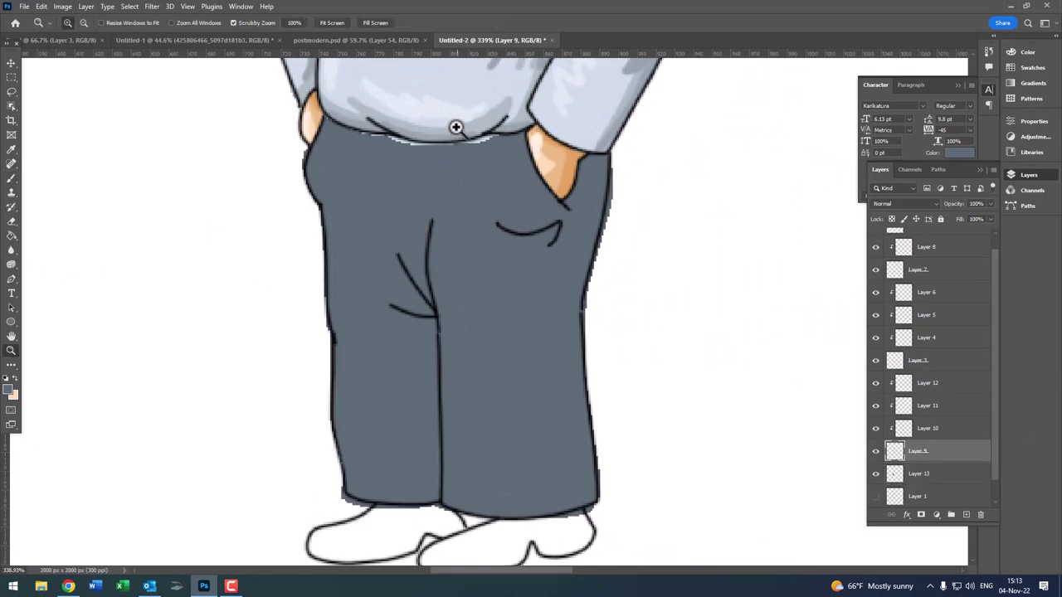
pyautogui.scroll(5, 456, 125)
pyautogui.moveTo(589, 201)
pyautogui.mouseDown()
pyautogui.moveTo(550, 225)
pyautogui.moveTo(391, 237)
pyautogui.moveTo(124, 205)
pyautogui.mouseUp()
pyautogui.scroll(-10, 124, 205)
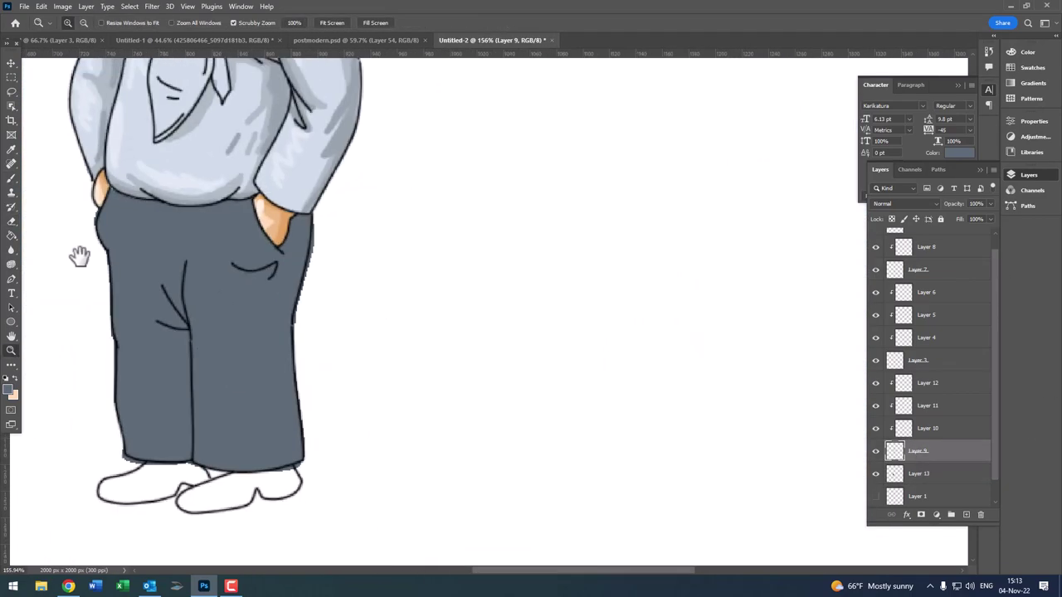
pyautogui.moveTo(78, 251); pyautogui.dragTo(284, 218)
# - Select the trousers' Layer 13 with the Eraser and inspect the waistband, hems and pockets
pyautogui.press('z')
pyautogui.scroll(4, 475, 202)
pyautogui.press('e')
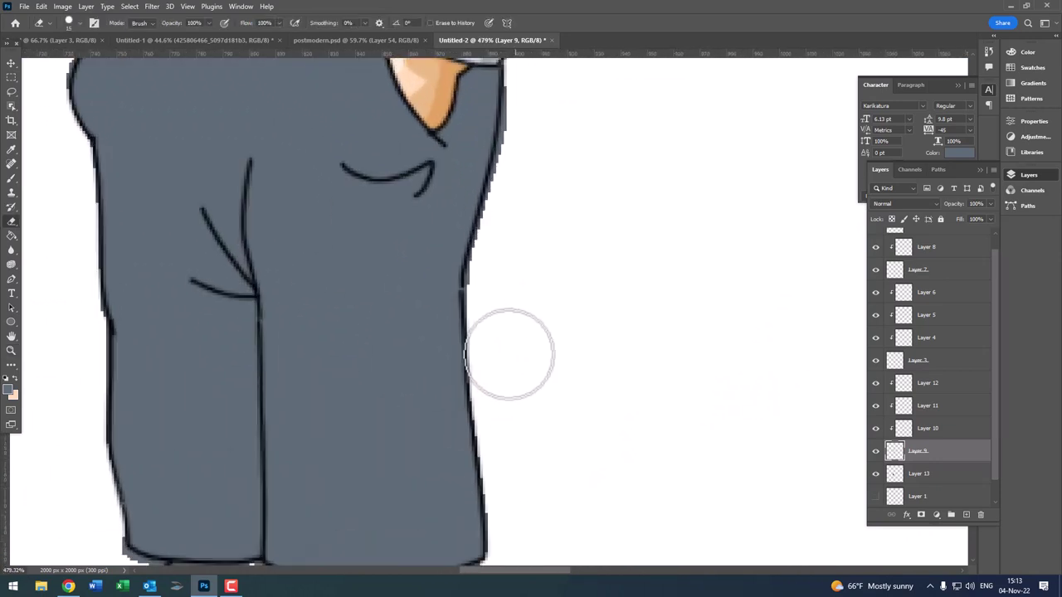
pyautogui.click(921, 473)
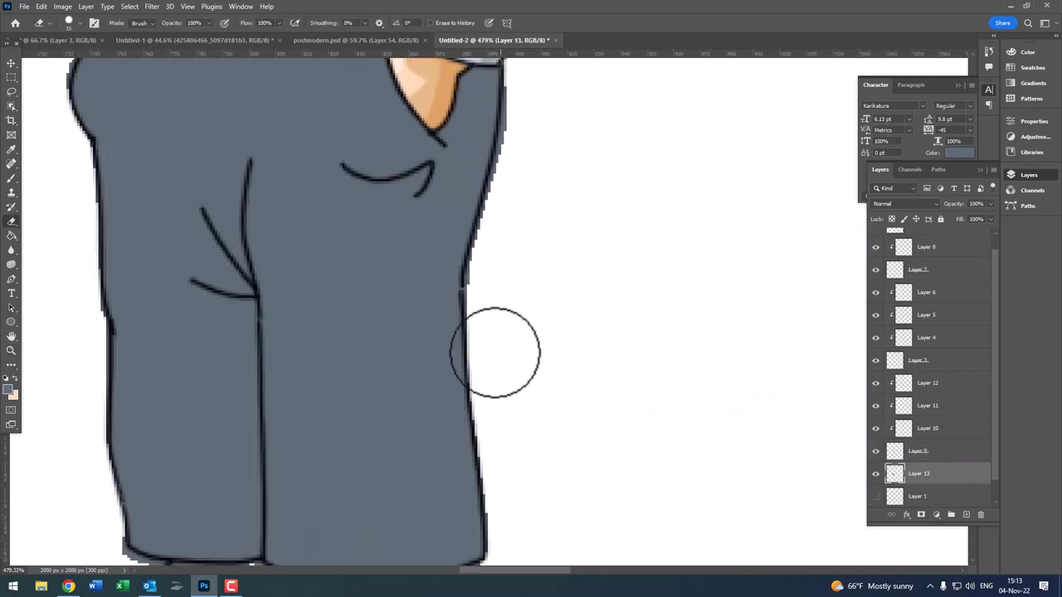
pyautogui.moveTo(523, 100); pyautogui.dragTo(533, 166)
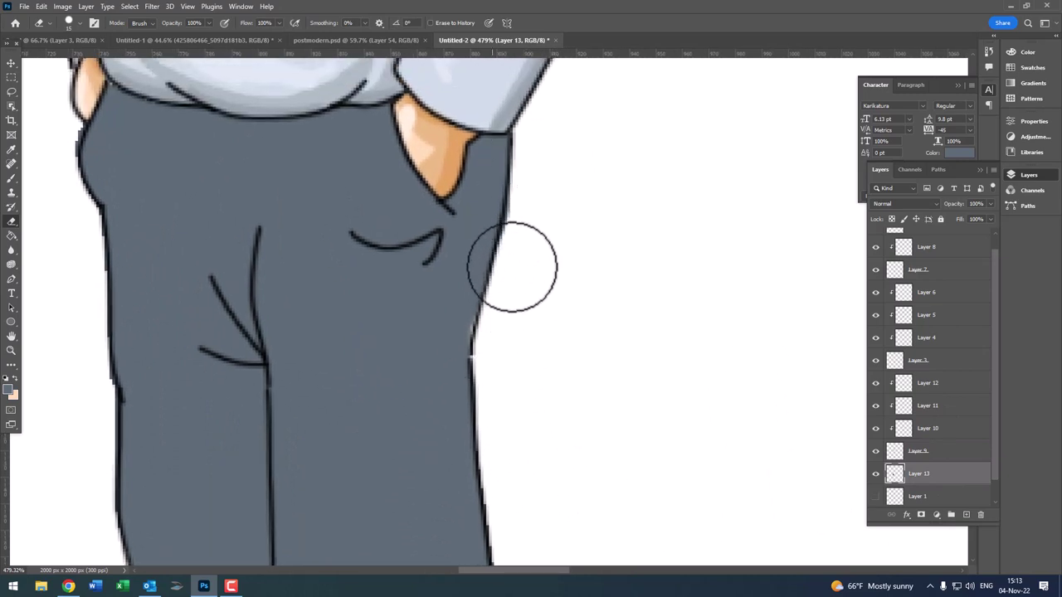
pyautogui.moveTo(526, 374)
pyautogui.mouseDown()
pyautogui.moveTo(510, 135)
pyautogui.moveTo(485, 366)
pyautogui.moveTo(126, 362)
pyautogui.mouseUp()
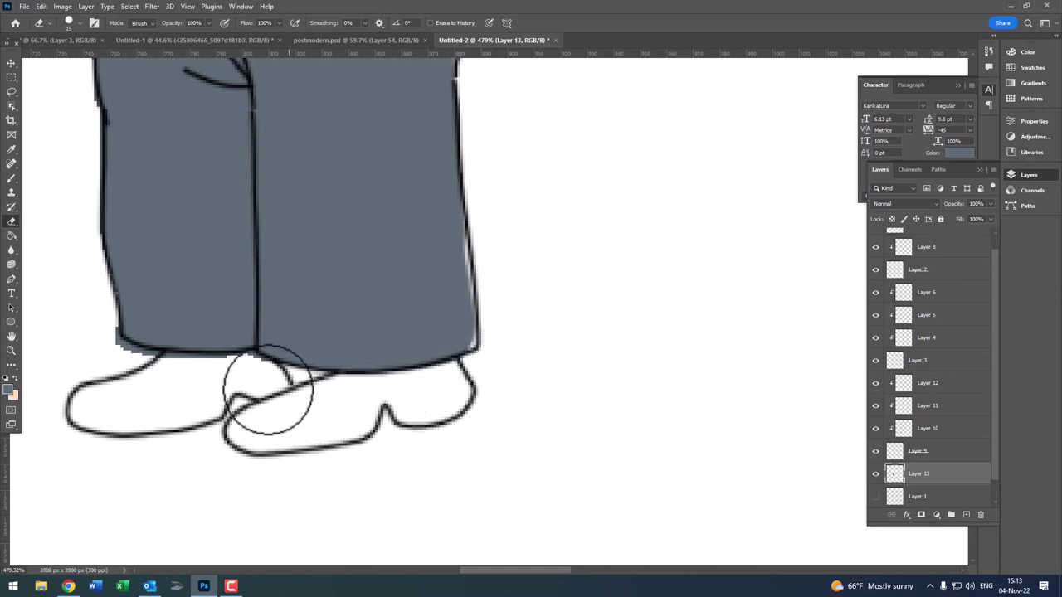
pyautogui.moveTo(72, 238); pyautogui.dragTo(153, 431)
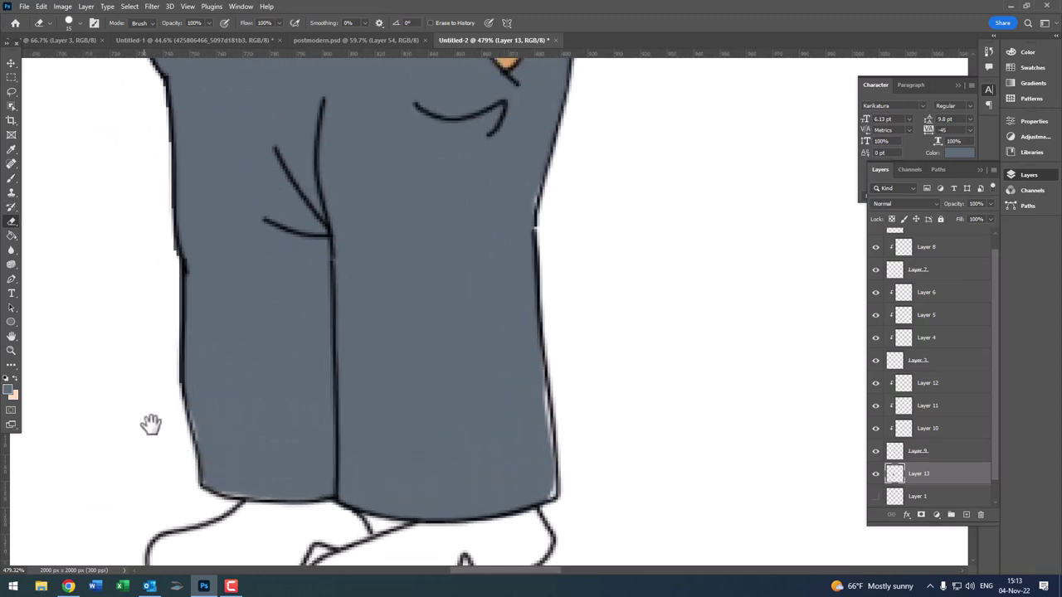
# - Erase grey overspill along the trousers' left edge, then zoom out to the whole figure
pyautogui.moveTo(166, 339)
pyautogui.mouseDown()
pyautogui.moveTo(166, 219)
pyautogui.moveTo(138, 71)
pyautogui.moveTo(176, 121)
pyautogui.mouseUp()
pyautogui.scroll(1, 176, 121)
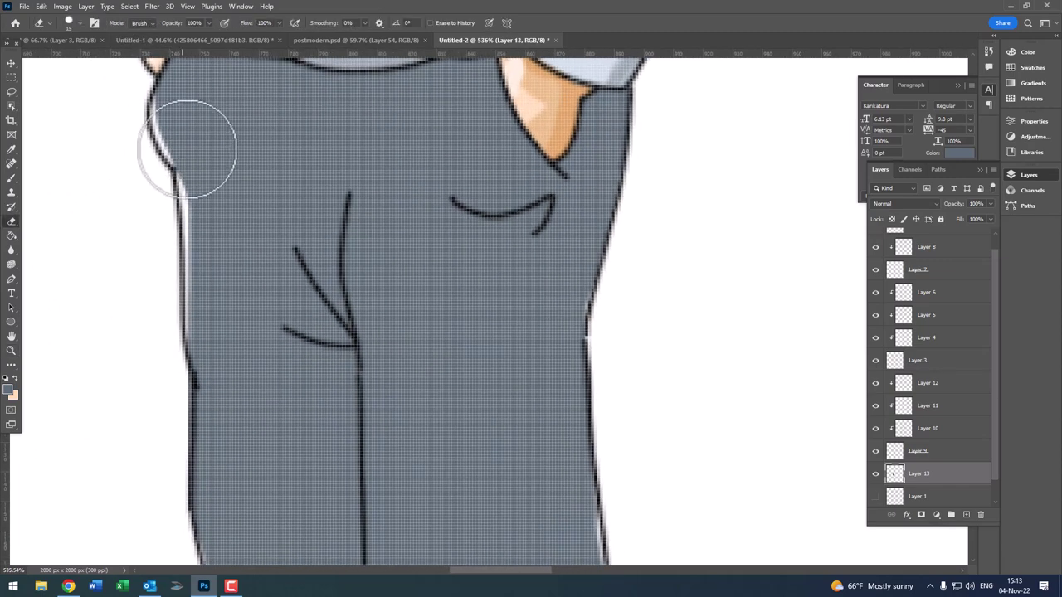
pyautogui.press('b')
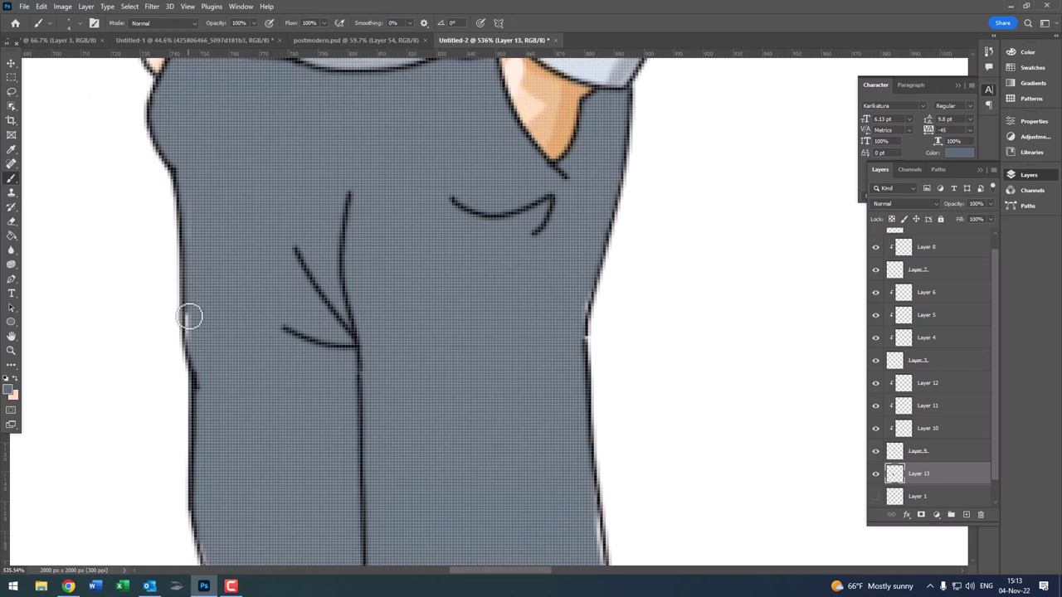
pyautogui.moveTo(235, 406); pyautogui.dragTo(241, 164)
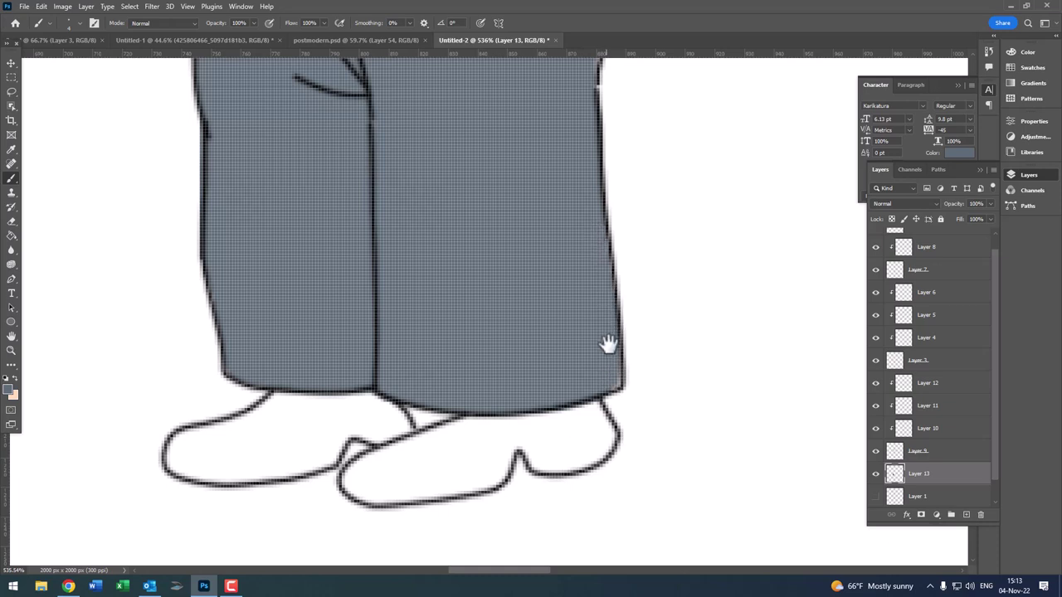
pyautogui.moveTo(596, 235); pyautogui.dragTo(571, 569)
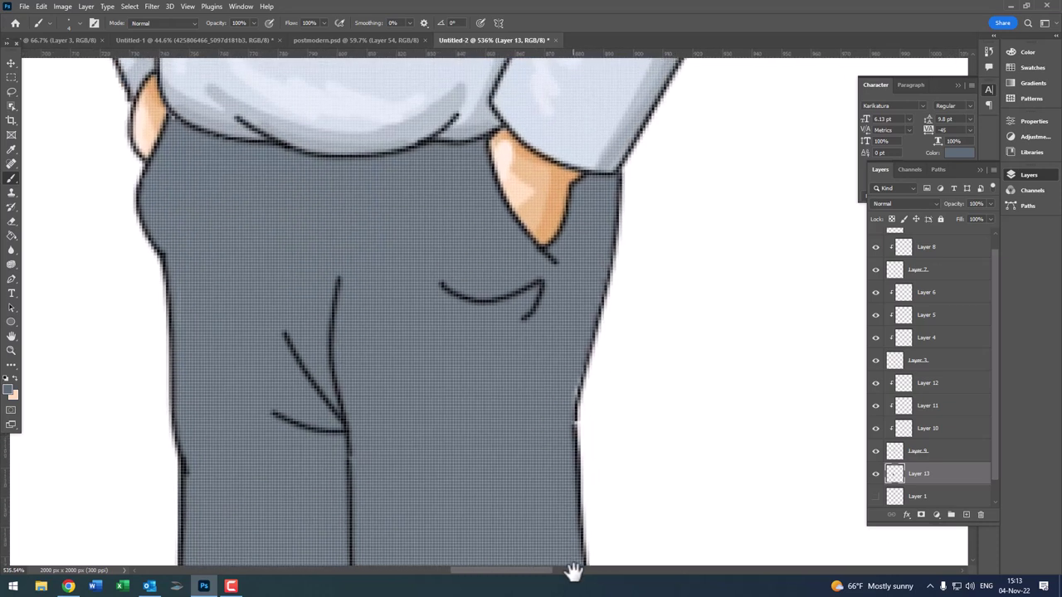
pyautogui.press('z')
pyautogui.moveTo(553, 374)
pyautogui.mouseDown()
pyautogui.moveTo(470, 348)
pyautogui.moveTo(517, 398)
pyautogui.mouseUp()
# - Clip the new Layer 14 to the trousers layer and pick a darker grey for shading
pyautogui.press('b')
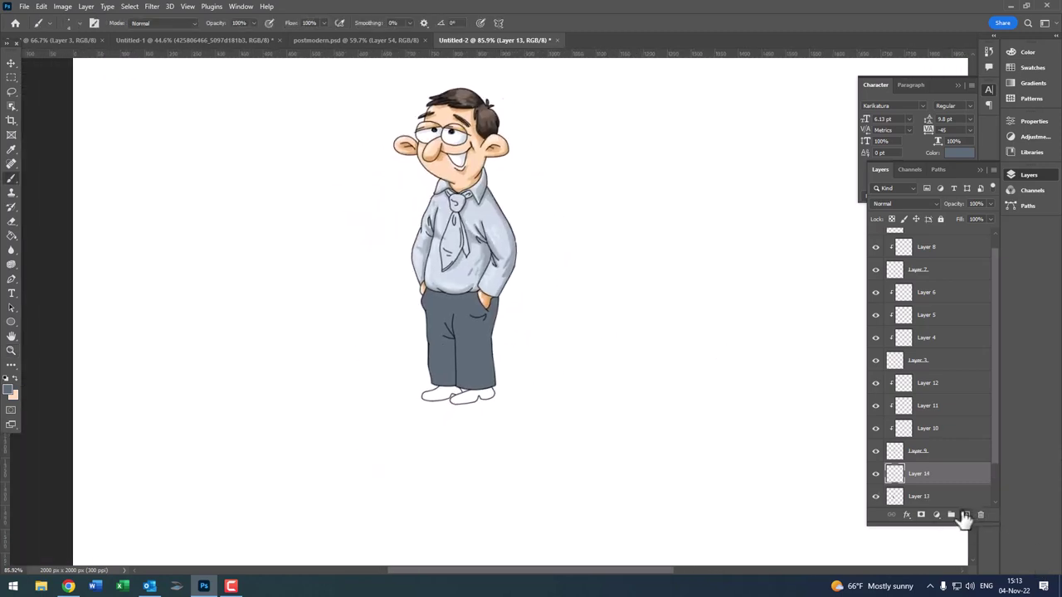
pyautogui.keyDown('alt'); pyautogui.click(921, 479); pyautogui.keyUp('alt')
pyautogui.scroll(2, 531, 426)
pyautogui.scroll(2, 531, 427)
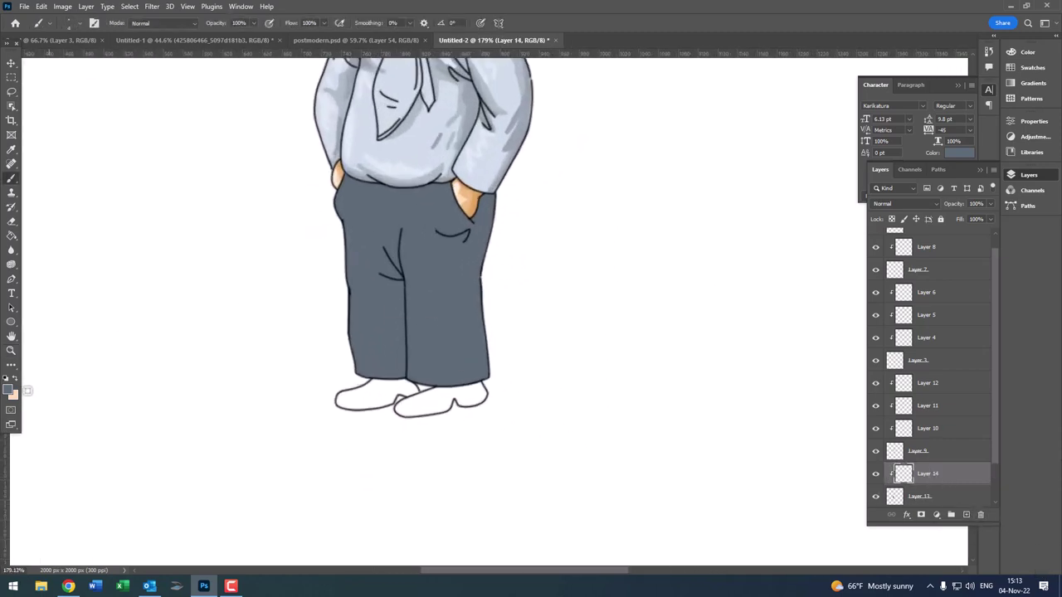
pyautogui.click(11, 393)
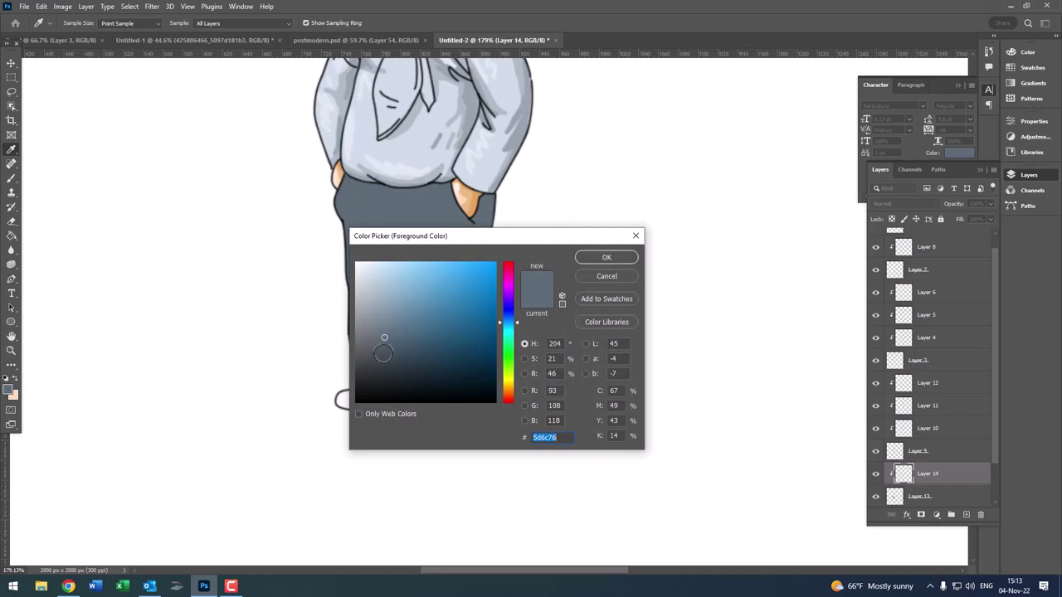
pyautogui.click(384, 359)
pyautogui.click(612, 259)
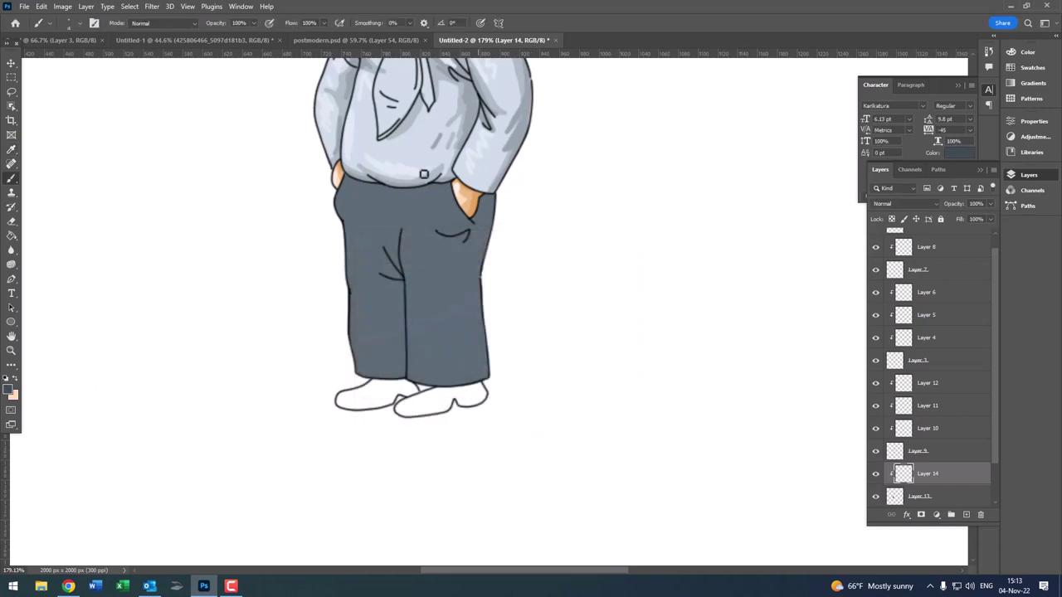
# - Paint dark grey shadow above and around the trouser pocket line
pyautogui.scroll(3, 486, 301)
pyautogui.scroll(2, 445, 286)
pyautogui.moveTo(446, 286); pyautogui.dragTo(556, 312)
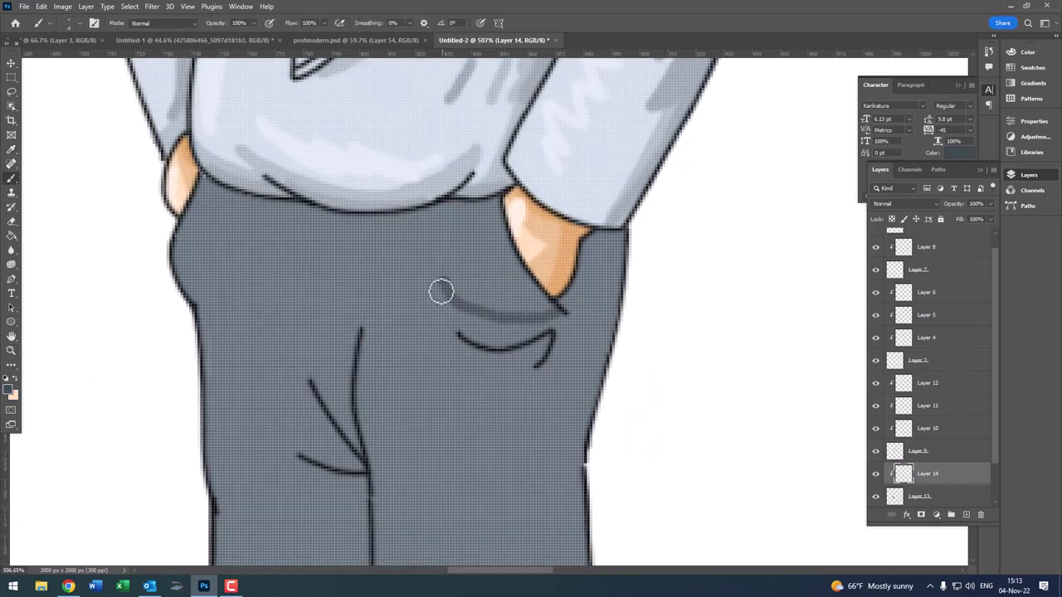
pyautogui.moveTo(440, 282); pyautogui.dragTo(468, 344)
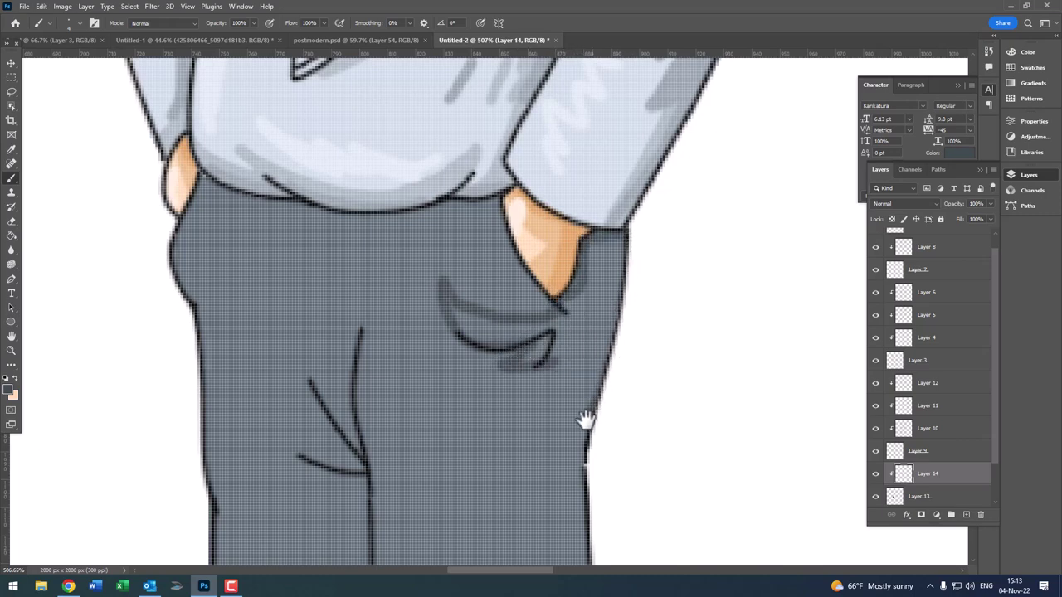
pyautogui.moveTo(560, 329)
pyautogui.mouseDown()
pyautogui.moveTo(541, 190)
pyautogui.moveTo(486, 368)
pyautogui.moveTo(385, 268)
pyautogui.mouseUp()
pyautogui.scroll(2, 360, 268)
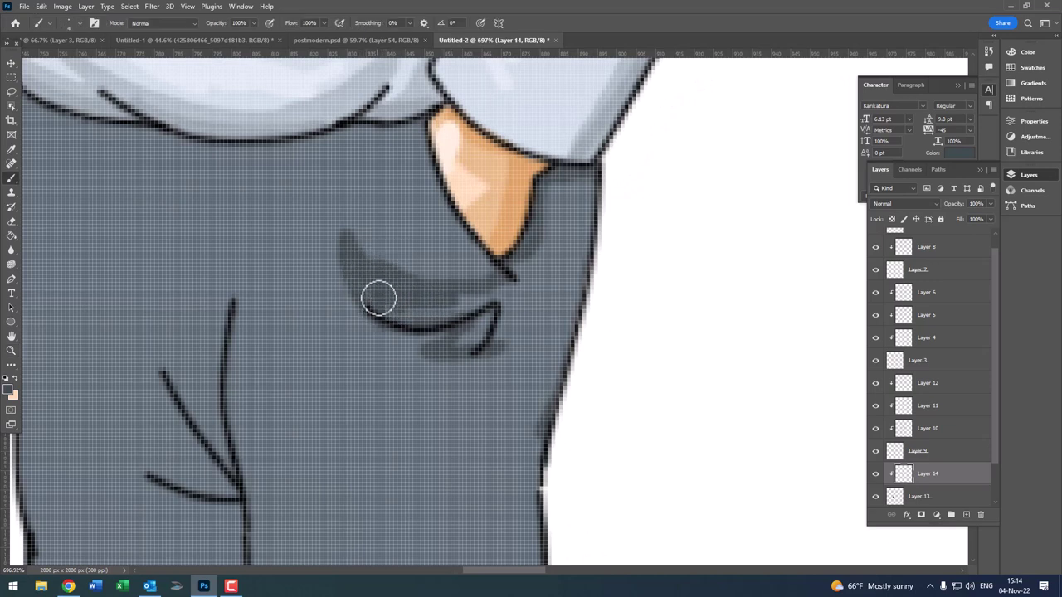
pyautogui.moveTo(426, 296)
pyautogui.mouseDown()
pyautogui.moveTo(464, 307)
pyautogui.moveTo(531, 294)
pyautogui.moveTo(514, 287)
pyautogui.moveTo(485, 355)
pyautogui.mouseUp()
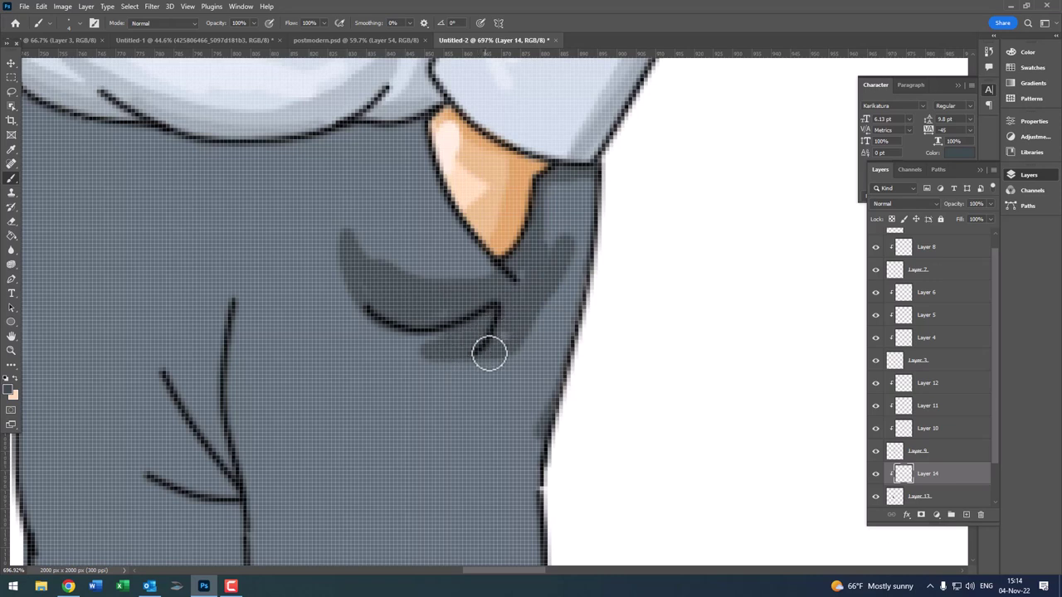
# - Shade down the trousers' right edge and flood-fill the strip beside it with darker grey
pyautogui.moveTo(559, 235); pyautogui.dragTo(583, 337)
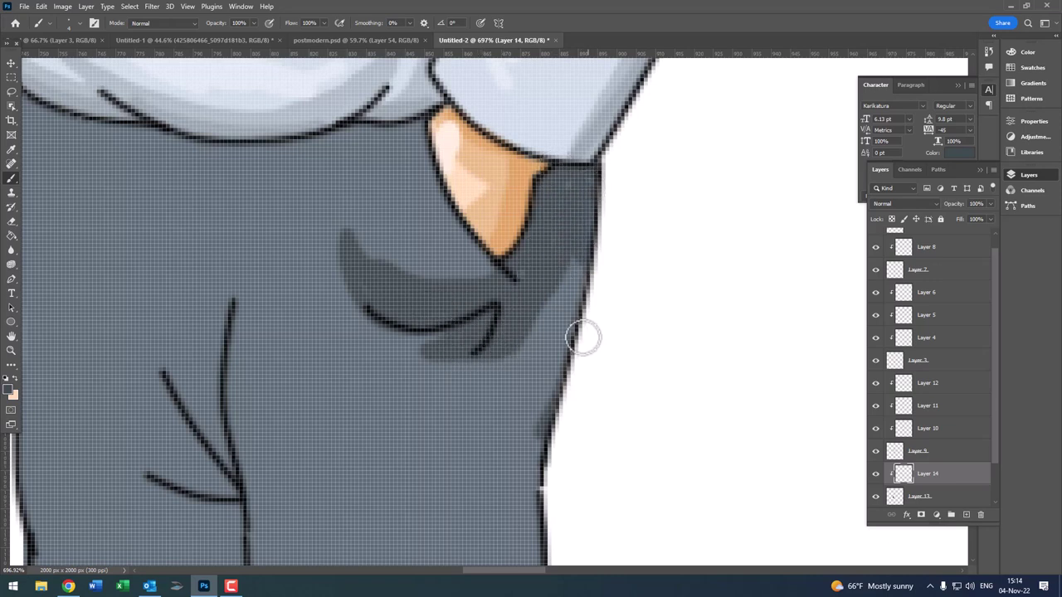
pyautogui.moveTo(545, 244); pyautogui.dragTo(550, 420)
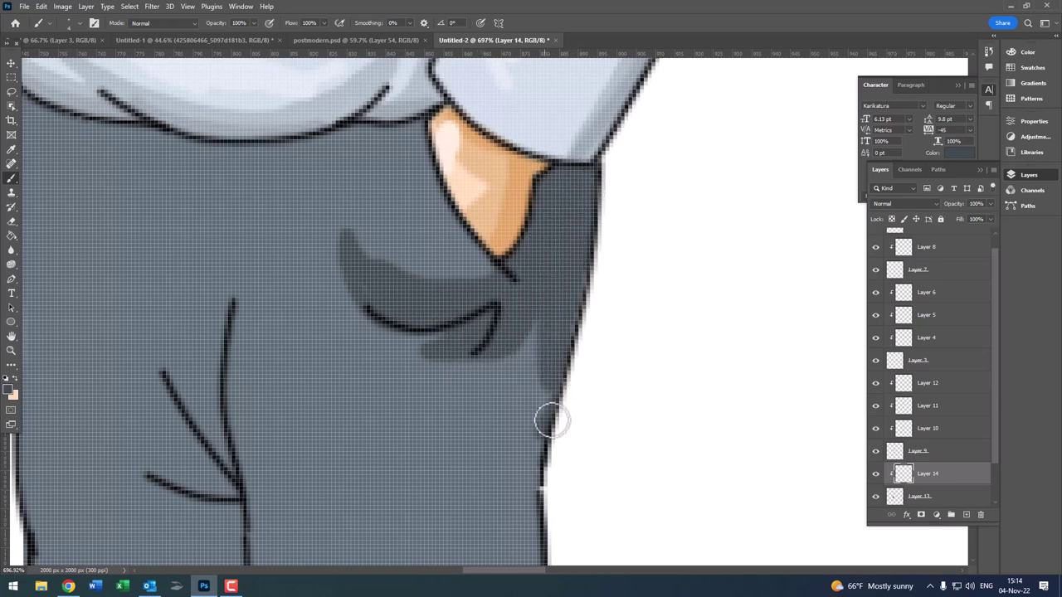
pyautogui.moveTo(523, 330); pyautogui.dragTo(473, 521)
pyautogui.scroll(-5, 474, 521)
pyautogui.moveTo(500, 348); pyautogui.dragTo(484, 208)
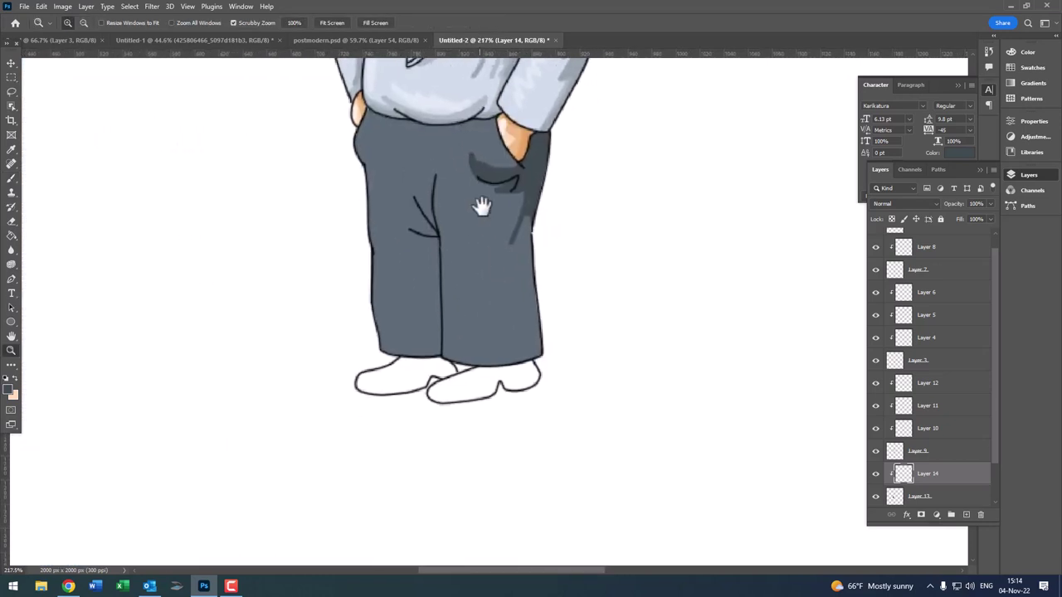
pyautogui.scroll(2, 543, 249)
pyautogui.scroll(2, 561, 222)
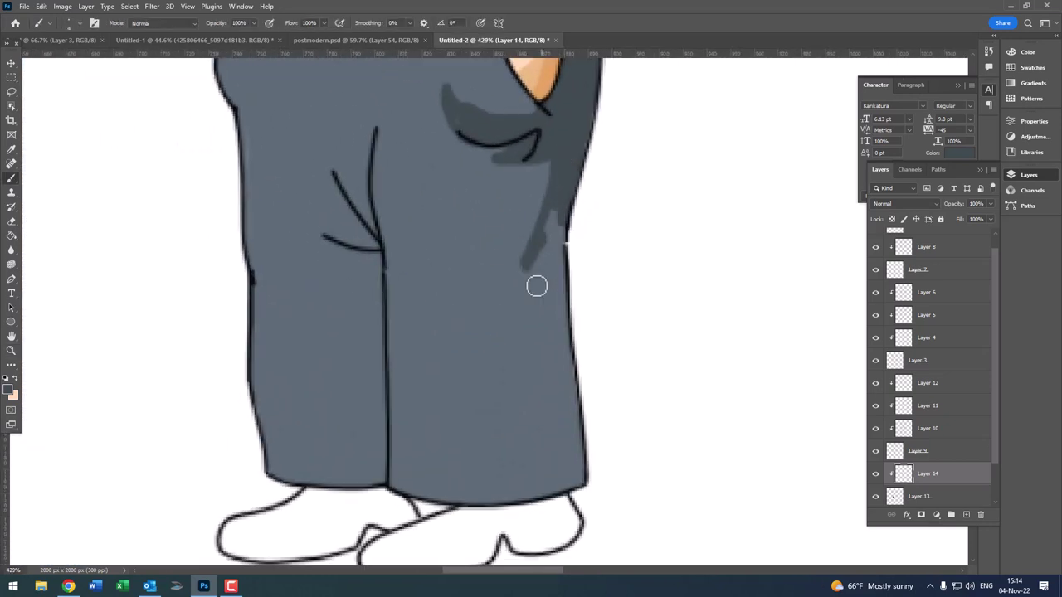
pyautogui.moveTo(537, 287)
pyautogui.mouseDown()
pyautogui.moveTo(519, 375)
pyautogui.moveTo(540, 440)
pyautogui.moveTo(508, 528)
pyautogui.mouseUp()
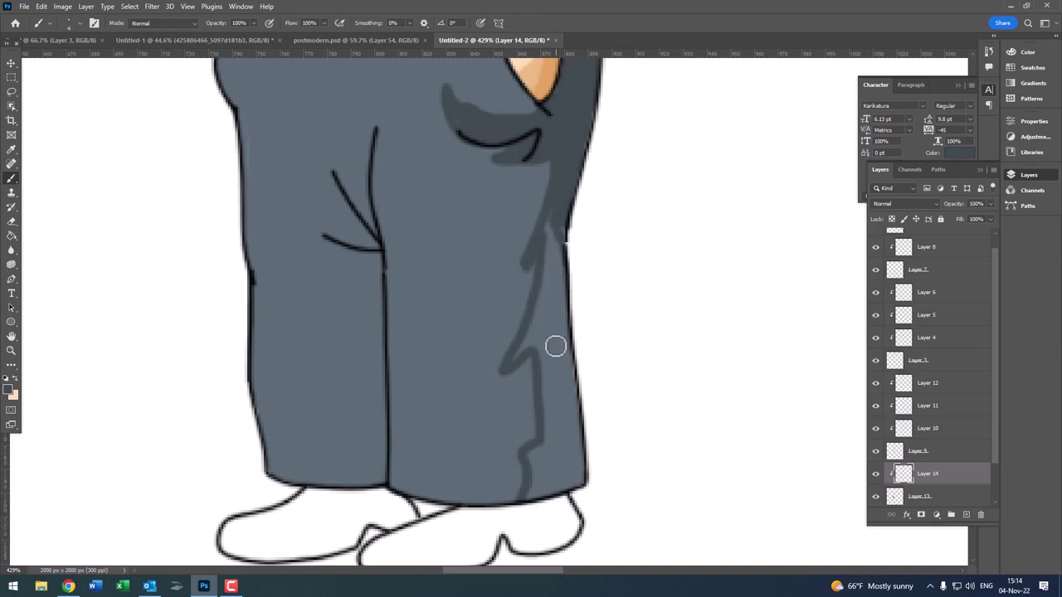
pyautogui.press('g')
pyautogui.click(564, 411)
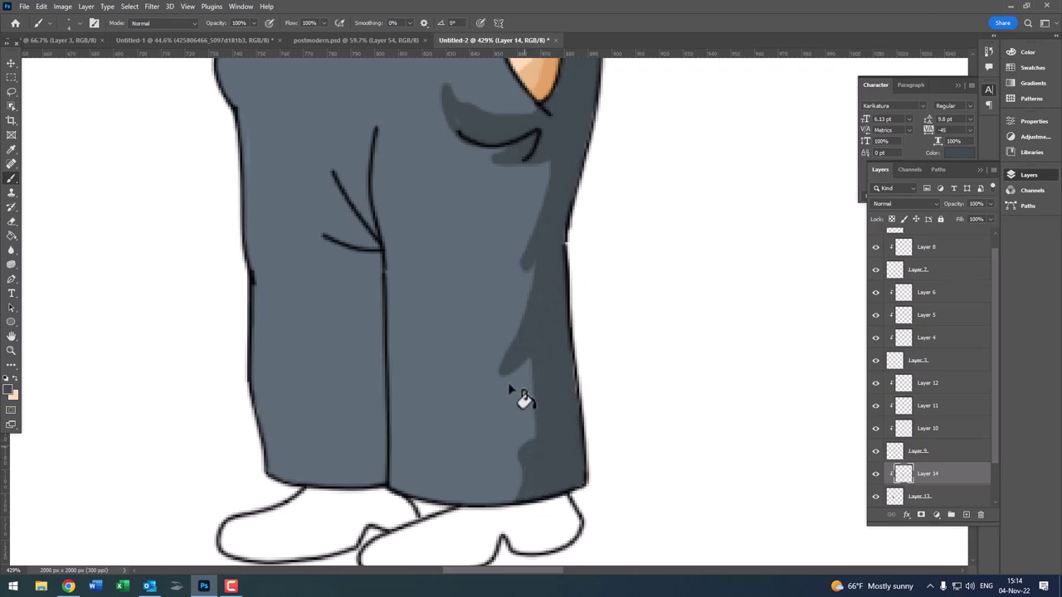
# - Shade the upper crease strands, the band beside the centre seam, and near the left hem
pyautogui.moveTo(443, 257); pyautogui.dragTo(509, 280)
pyautogui.scroll(2, 422, 185)
pyautogui.moveTo(411, 175)
pyautogui.mouseDown()
pyautogui.moveTo(427, 282)
pyautogui.moveTo(372, 173)
pyautogui.moveTo(418, 284)
pyautogui.mouseUp()
pyautogui.moveTo(403, 239); pyautogui.dragTo(418, 129)
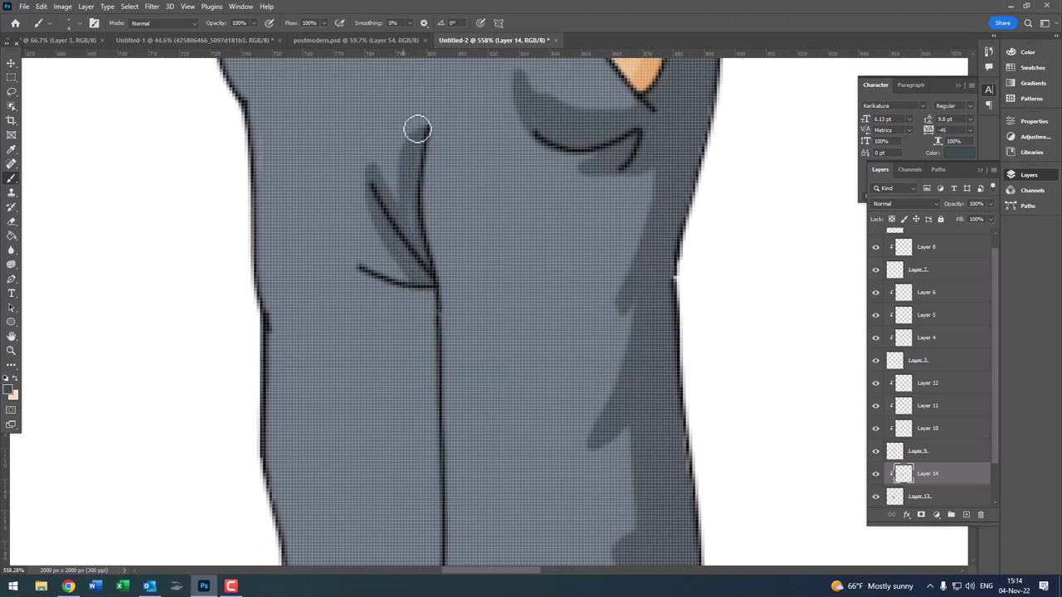
pyautogui.moveTo(393, 341)
pyautogui.mouseDown()
pyautogui.moveTo(448, 143)
pyautogui.moveTo(480, 392)
pyautogui.moveTo(497, 225)
pyautogui.moveTo(482, 84)
pyautogui.mouseUp()
pyautogui.moveTo(479, 137); pyautogui.dragTo(481, 392)
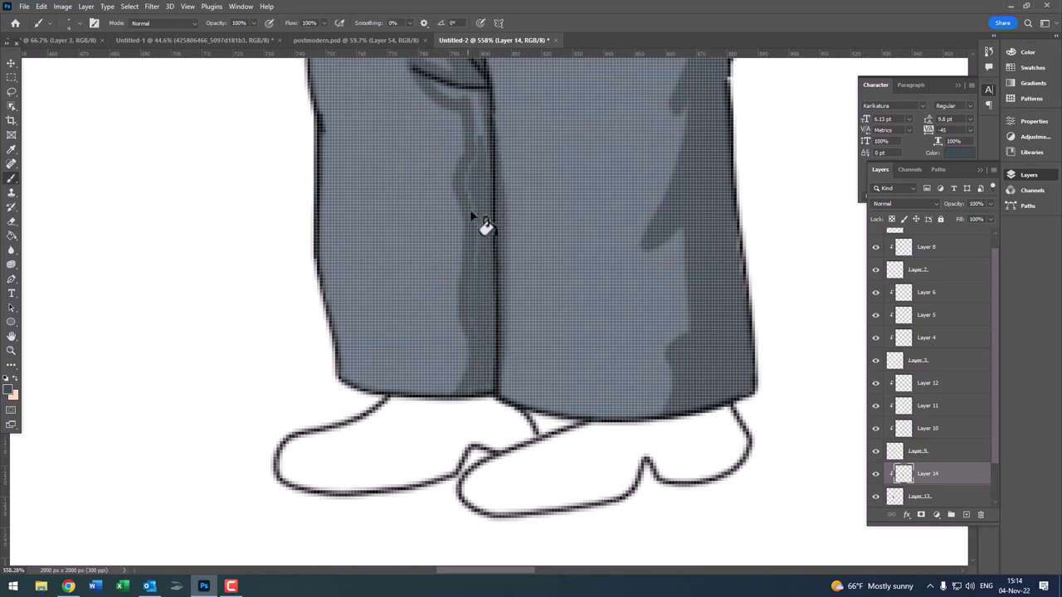
pyautogui.moveTo(489, 123)
pyautogui.mouseDown()
pyautogui.moveTo(526, 280)
pyautogui.moveTo(539, 408)
pyautogui.moveTo(517, 218)
pyautogui.mouseUp()
pyautogui.scroll(-3, 540, 550)
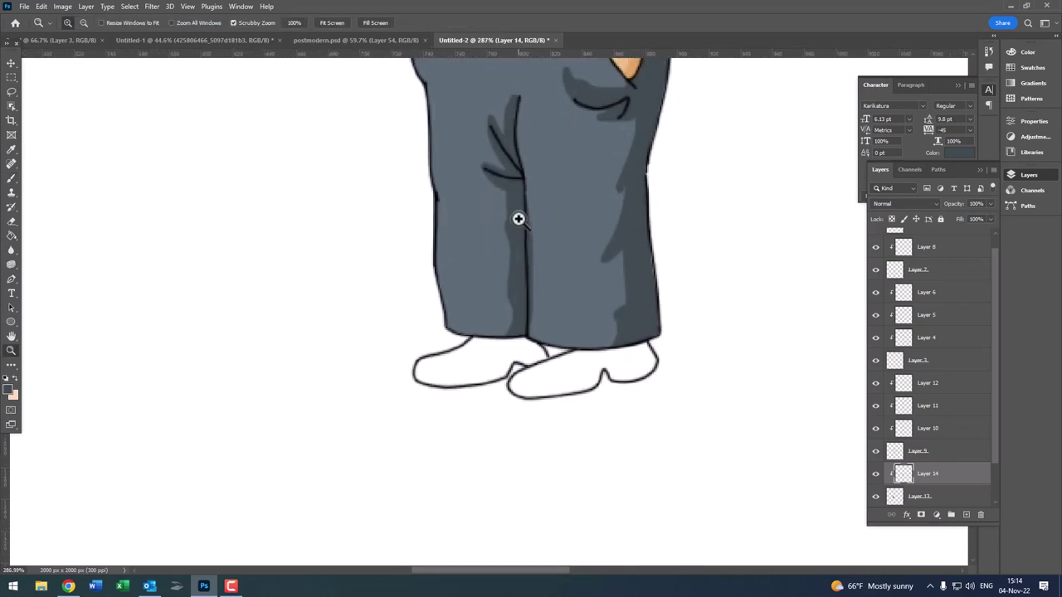
pyautogui.scroll(2, 516, 230)
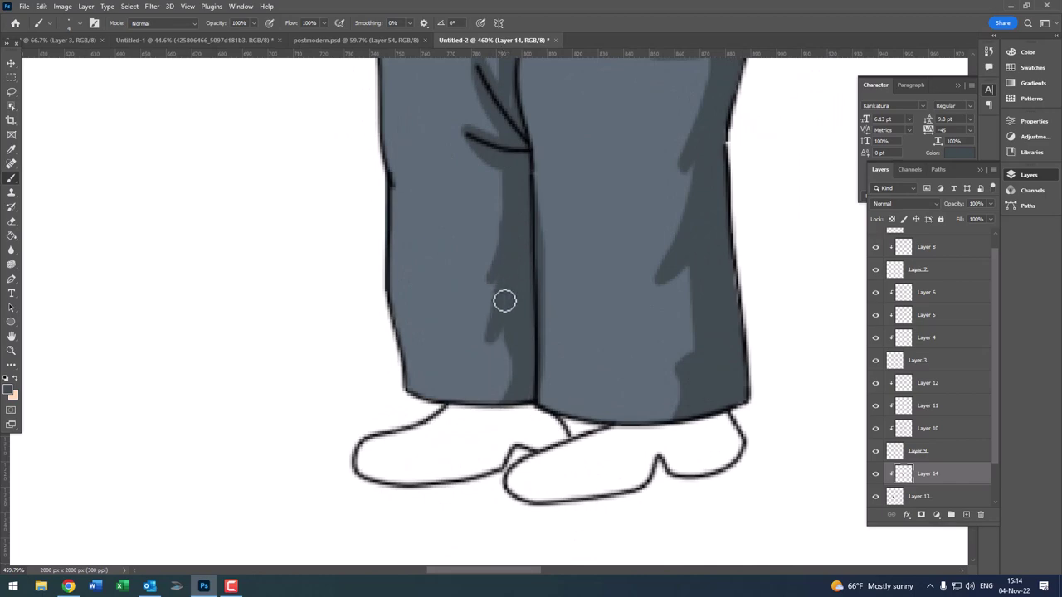
pyautogui.moveTo(508, 355); pyautogui.dragTo(478, 410)
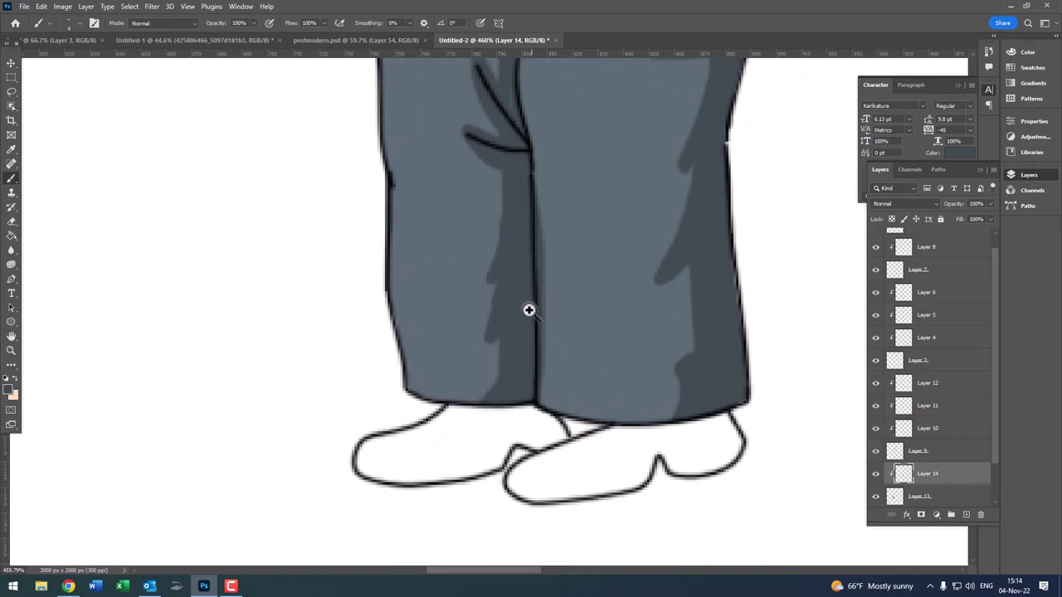
# - Paint a dark waistband shadow under the shirt hem, extending right to the pocket
pyautogui.scroll(-5, 528, 309)
pyautogui.scroll(2, 481, 287)
pyautogui.scroll(2, 469, 207)
pyautogui.scroll(1, 429, 213)
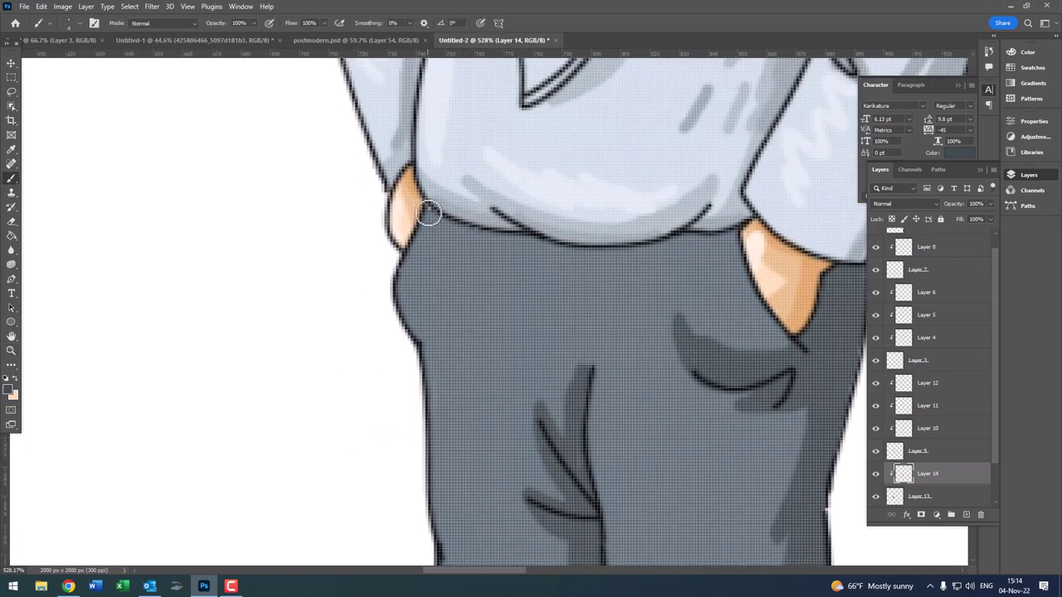
pyautogui.moveTo(428, 214)
pyautogui.mouseDown()
pyautogui.moveTo(540, 239)
pyautogui.moveTo(432, 213)
pyautogui.mouseUp()
pyautogui.moveTo(513, 237)
pyautogui.mouseDown()
pyautogui.moveTo(633, 257)
pyautogui.moveTo(581, 252)
pyautogui.mouseUp()
pyautogui.moveTo(658, 229)
pyautogui.mouseDown()
pyautogui.moveTo(752, 241)
pyautogui.moveTo(662, 243)
pyautogui.mouseUp()
pyautogui.moveTo(745, 259); pyautogui.dragTo(599, 256)
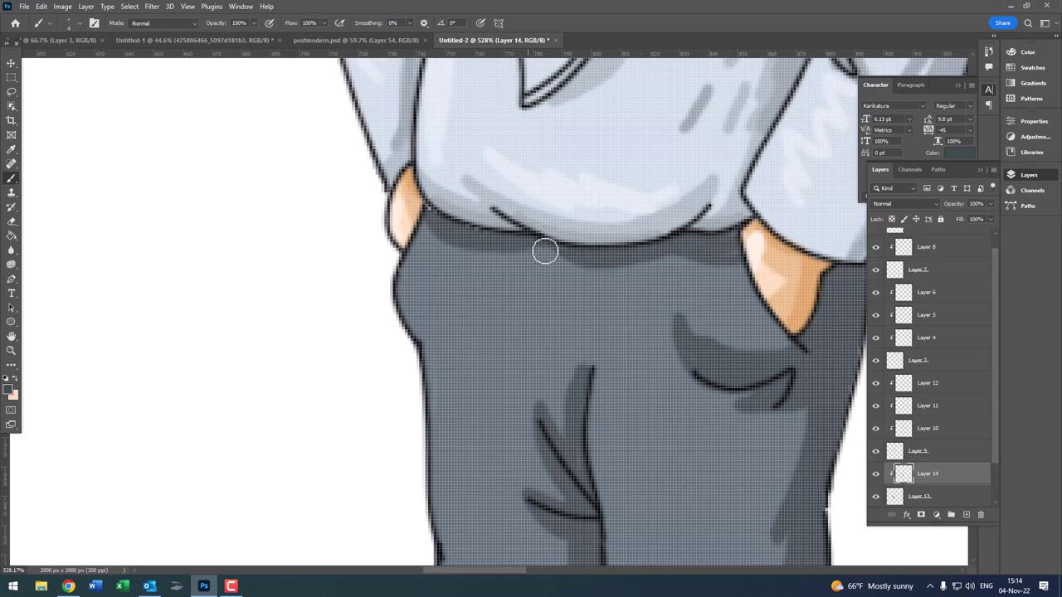
# - Darken the left edge of the trousers
pyautogui.scroll(-5, 434, 190)
pyautogui.scroll(4, 503, 256)
pyautogui.scroll(2, 495, 218)
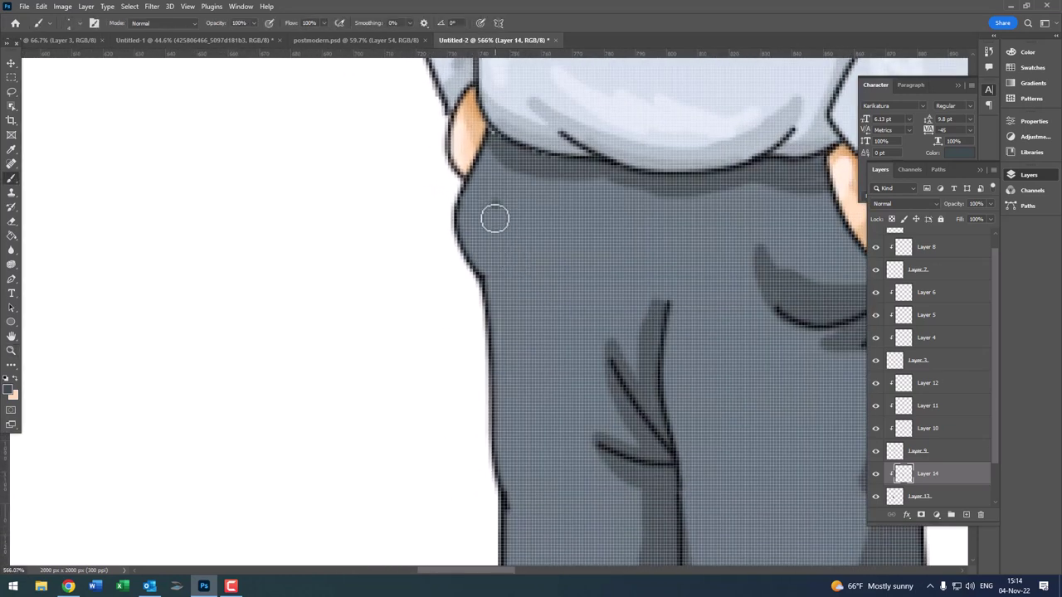
pyautogui.moveTo(495, 218)
pyautogui.mouseDown()
pyautogui.moveTo(509, 194)
pyautogui.moveTo(493, 320)
pyautogui.mouseUp()
pyautogui.press('z')
pyautogui.scroll(-5, 493, 320)
pyautogui.scroll(1, 446, 314)
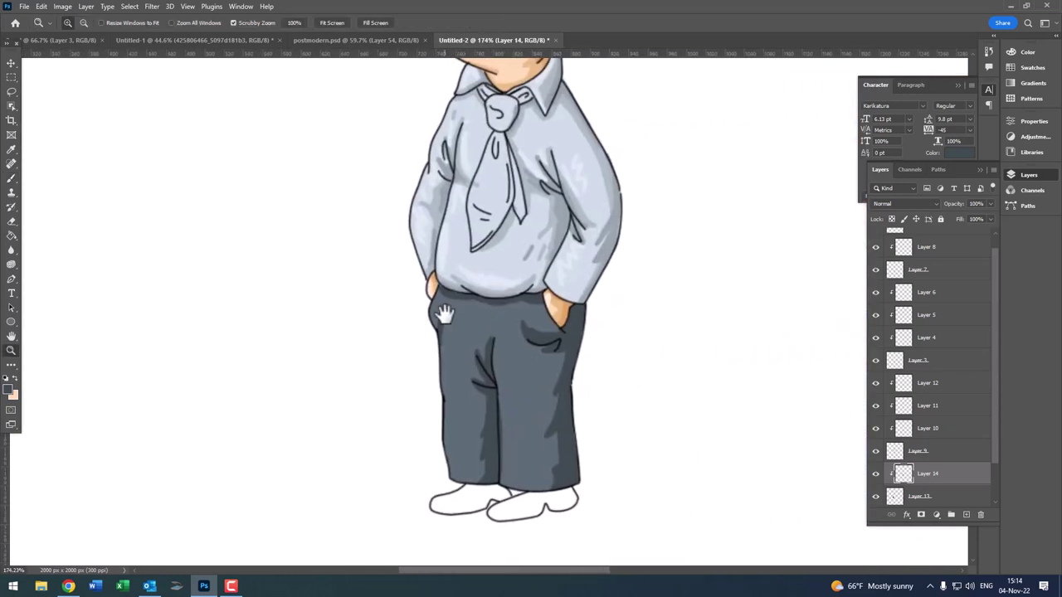
pyautogui.scroll(-2, 445, 313)
# - Add new Layer 15 above Layer 14 and confirm the dark shading colour
pyautogui.click(967, 516)
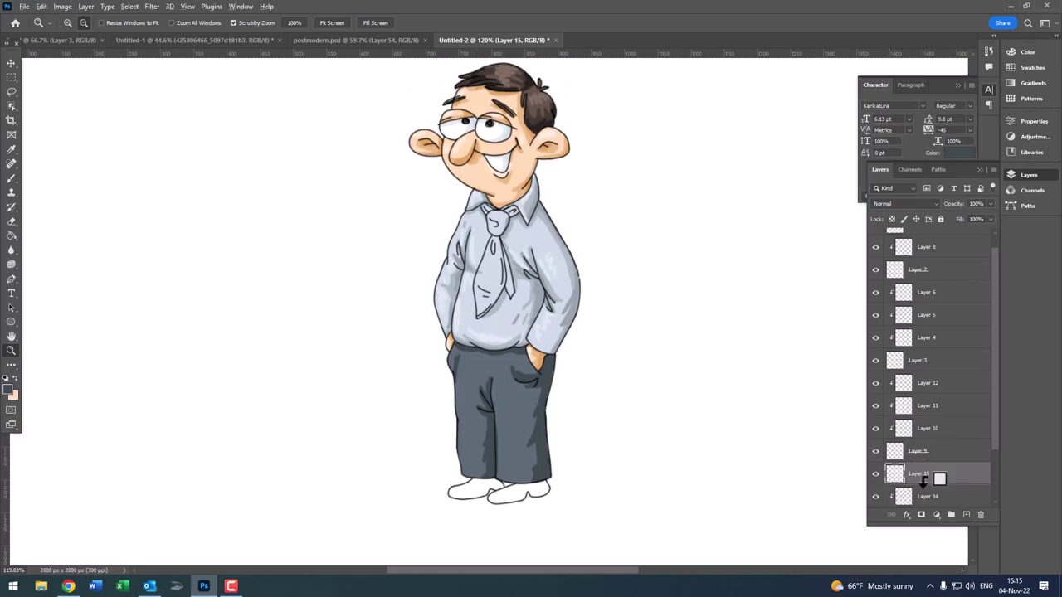
pyautogui.click(10, 394)
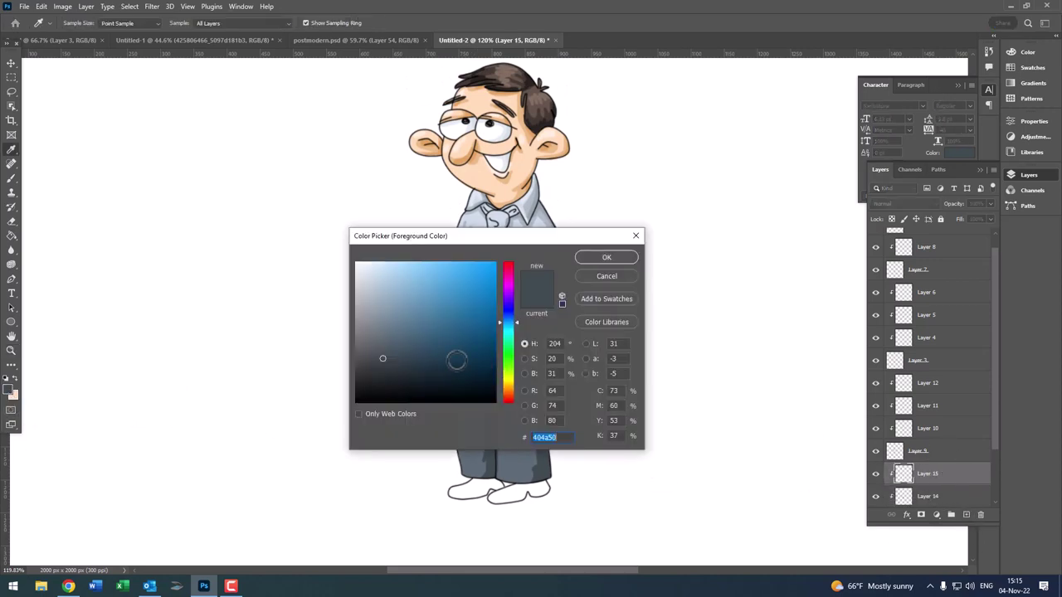
pyautogui.click(606, 257)
pyautogui.press('z')
pyautogui.moveTo(597, 280)
pyautogui.mouseDown()
pyautogui.moveTo(550, 308)
pyautogui.moveTo(559, 289)
pyautogui.mouseUp()
pyautogui.press('b')
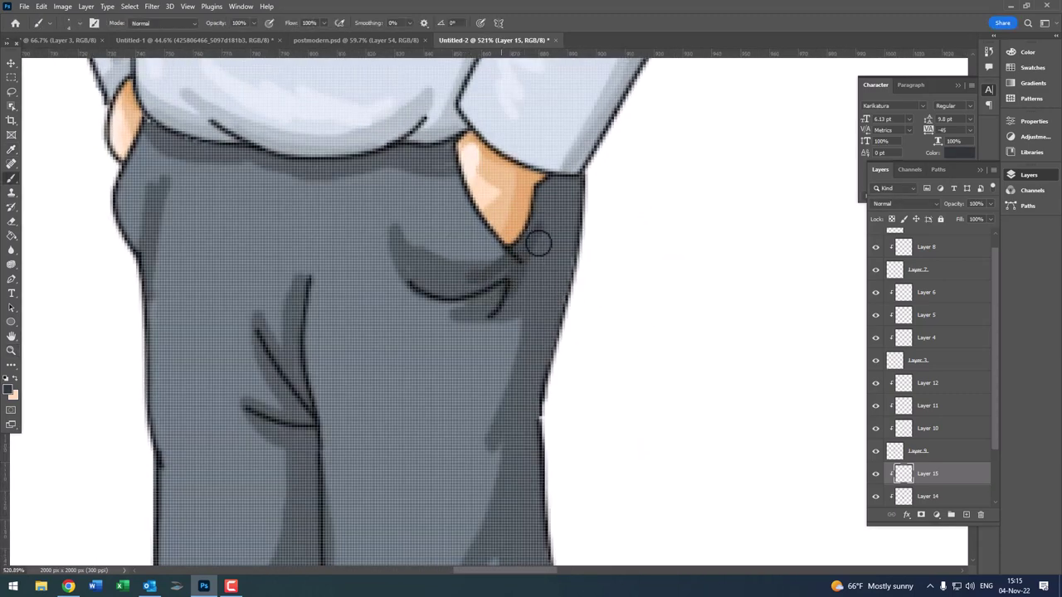
# - Deepen the fold shading beside the pocket, on the right leg and hem, and along the inner seam
pyautogui.moveTo(538, 244)
pyautogui.mouseDown()
pyautogui.moveTo(564, 257)
pyautogui.moveTo(576, 149)
pyautogui.moveTo(546, 257)
pyautogui.mouseUp()
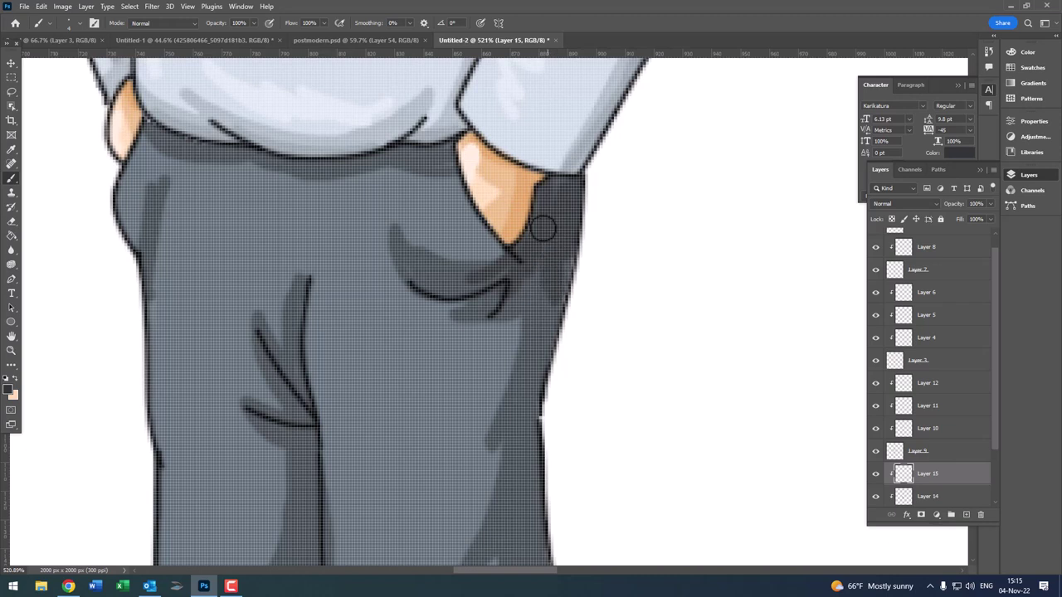
pyautogui.moveTo(553, 315)
pyautogui.mouseDown()
pyautogui.moveTo(503, 422)
pyautogui.moveTo(550, 336)
pyautogui.moveTo(552, 99)
pyautogui.mouseUp()
pyautogui.moveTo(486, 170); pyautogui.dragTo(458, 236)
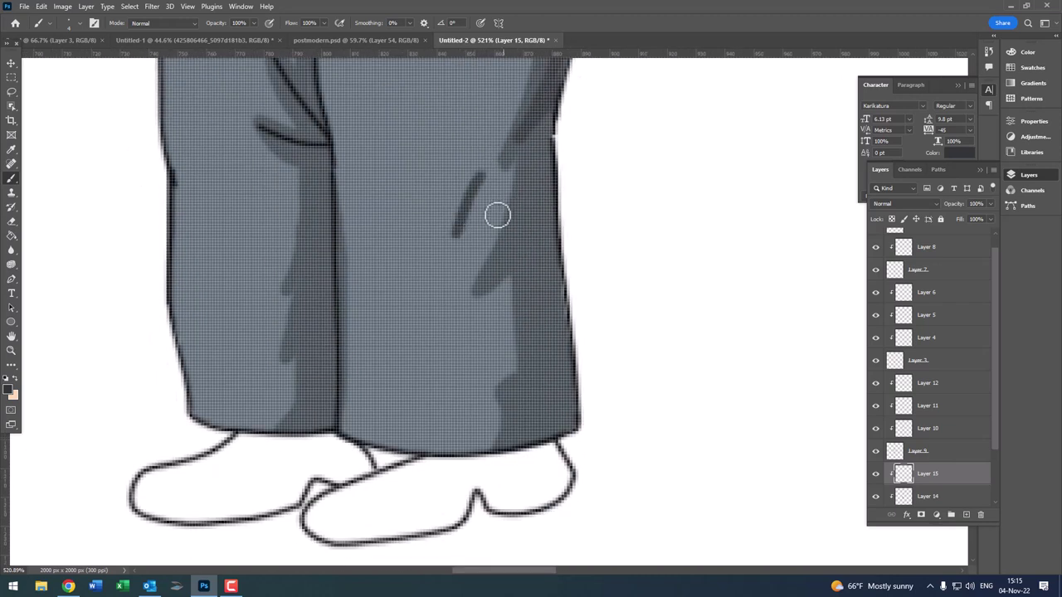
pyautogui.moveTo(506, 205); pyautogui.dragTo(479, 267)
pyautogui.moveTo(560, 171); pyautogui.dragTo(558, 125)
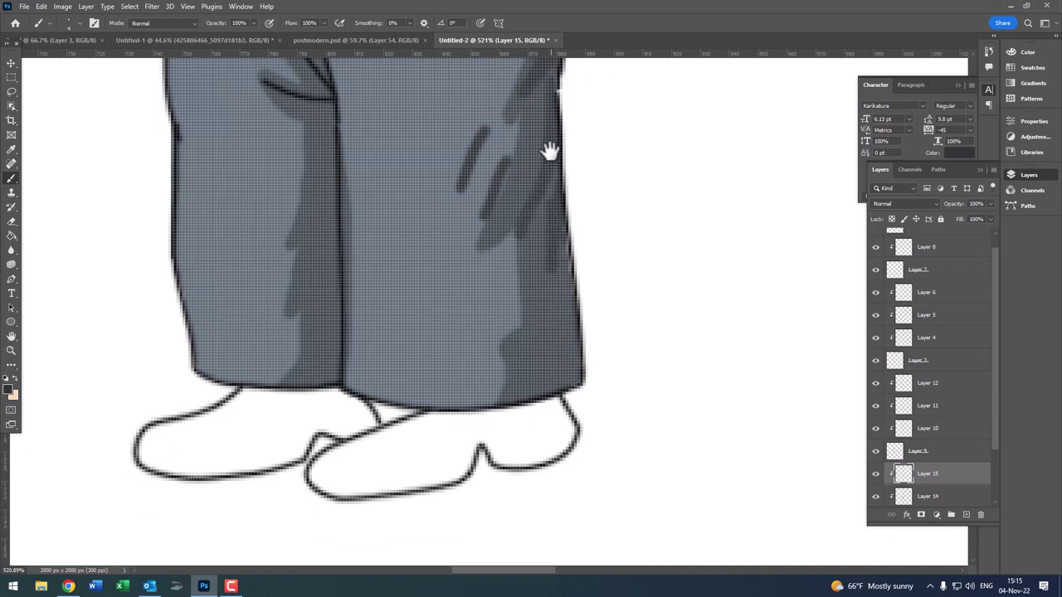
pyautogui.moveTo(553, 307)
pyautogui.mouseDown()
pyautogui.moveTo(560, 396)
pyautogui.moveTo(566, 388)
pyautogui.mouseUp()
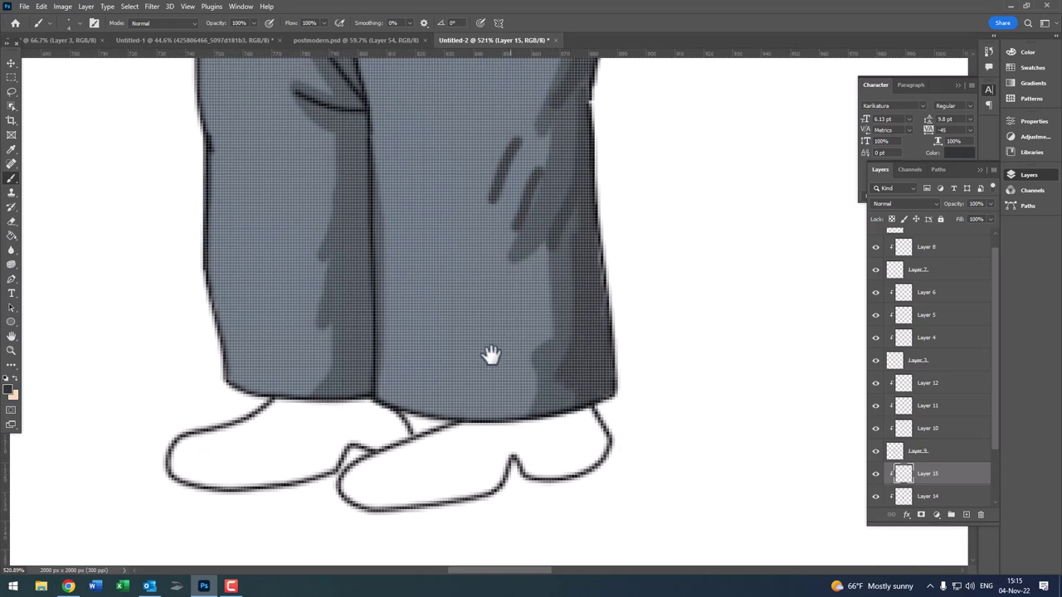
pyautogui.moveTo(513, 335); pyautogui.dragTo(434, 406)
pyautogui.moveTo(467, 365); pyautogui.dragTo(430, 400)
pyautogui.scroll(2, 385, 413)
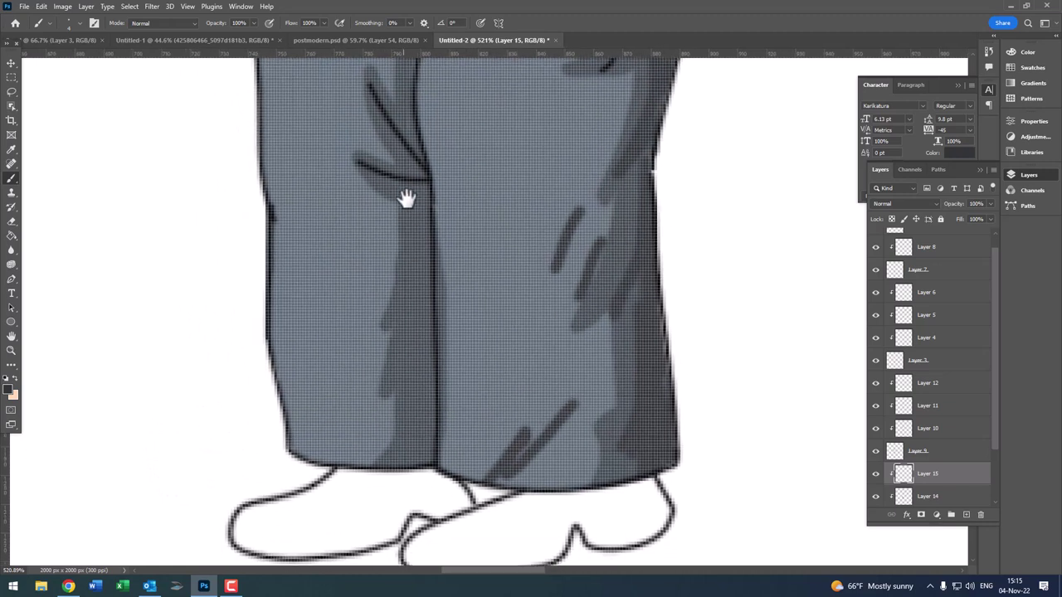
pyautogui.moveTo(407, 197)
pyautogui.mouseDown()
pyautogui.moveTo(420, 228)
pyautogui.moveTo(408, 431)
pyautogui.moveTo(383, 402)
pyautogui.mouseUp()
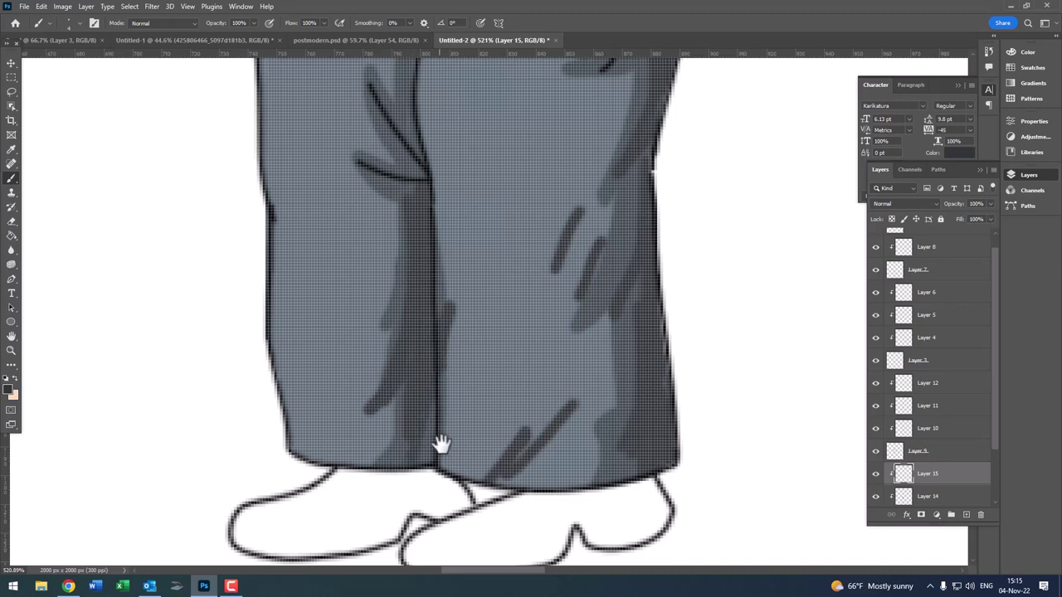
# - Sample the light blue-grey and darker grey tones from the trousers
pyautogui.keyDown('alt'); pyautogui.click(475, 369); pyautogui.keyUp('alt')
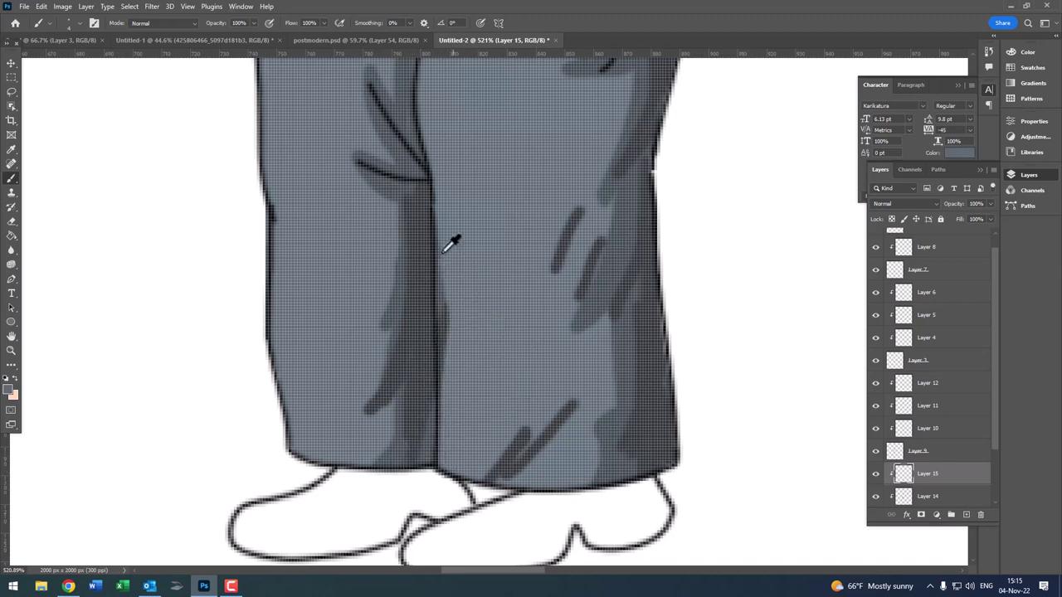
pyautogui.moveTo(431, 343); pyautogui.dragTo(615, 315)
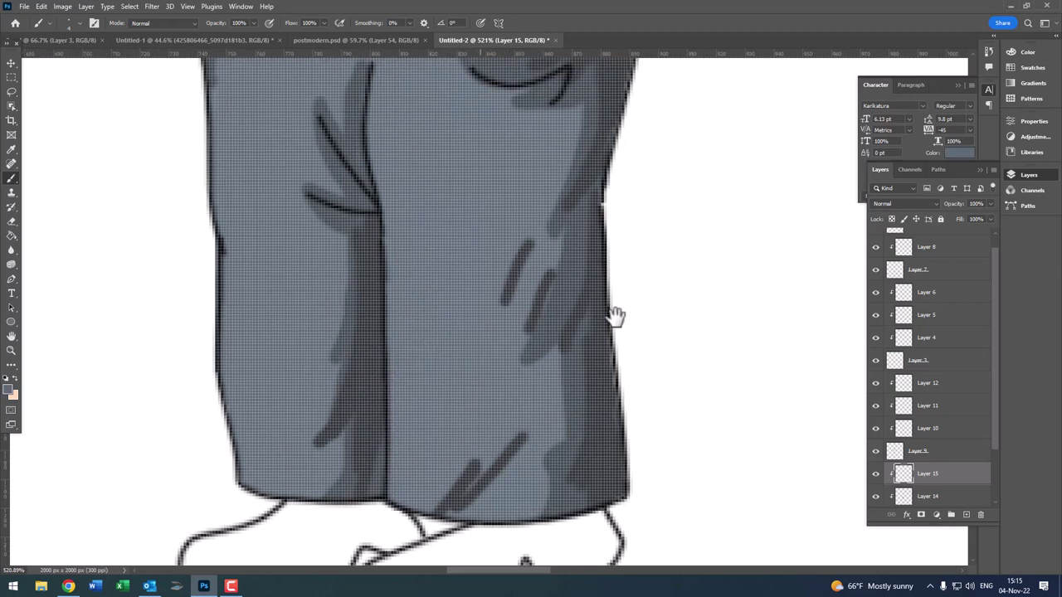
pyautogui.keyDown('alt'); pyautogui.click(605, 373); pyautogui.keyUp('alt')
pyautogui.scroll(-2, 517, 351)
pyautogui.scroll(-2, 505, 391)
pyautogui.scroll(4, 552, 341)
pyautogui.scroll(2, 558, 426)
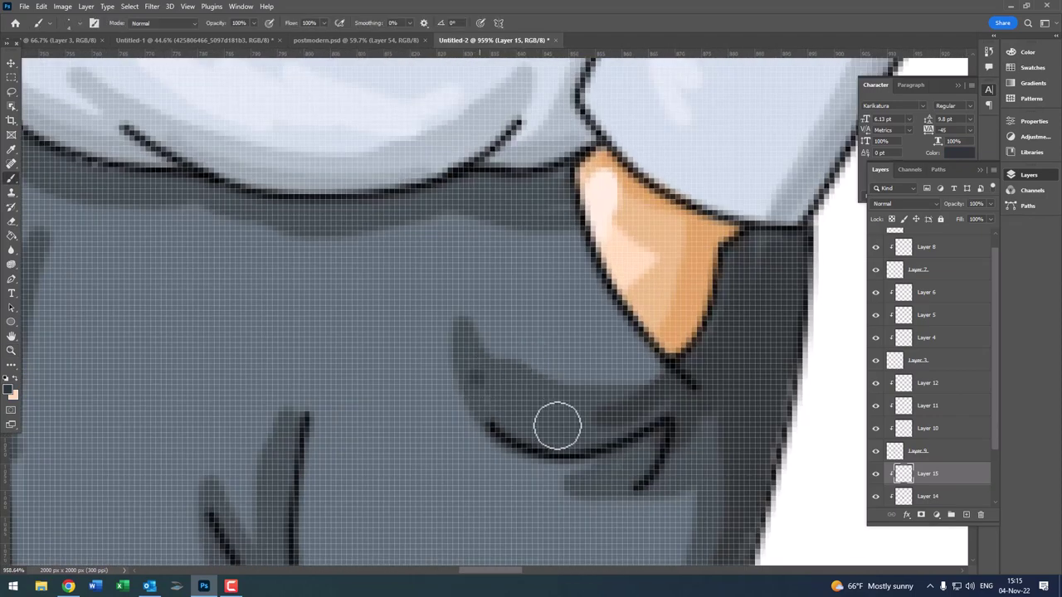
pyautogui.scroll(-3, 558, 426)
# - Open the foreground Color Picker to choose a lighter blue-grey paint colour
pyautogui.press('z')
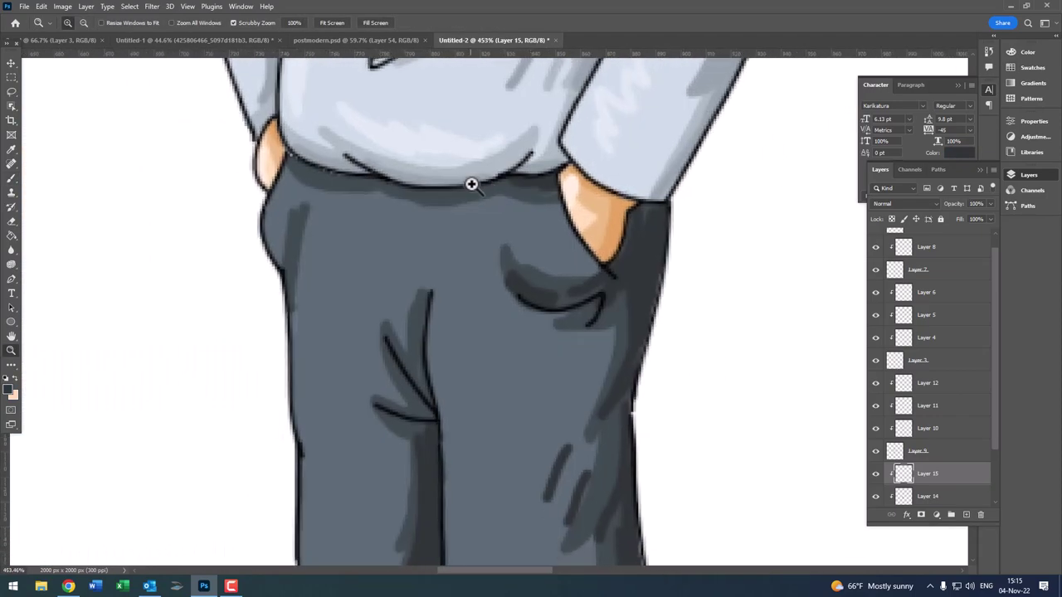
pyautogui.scroll(2, 471, 183)
pyautogui.press('b')
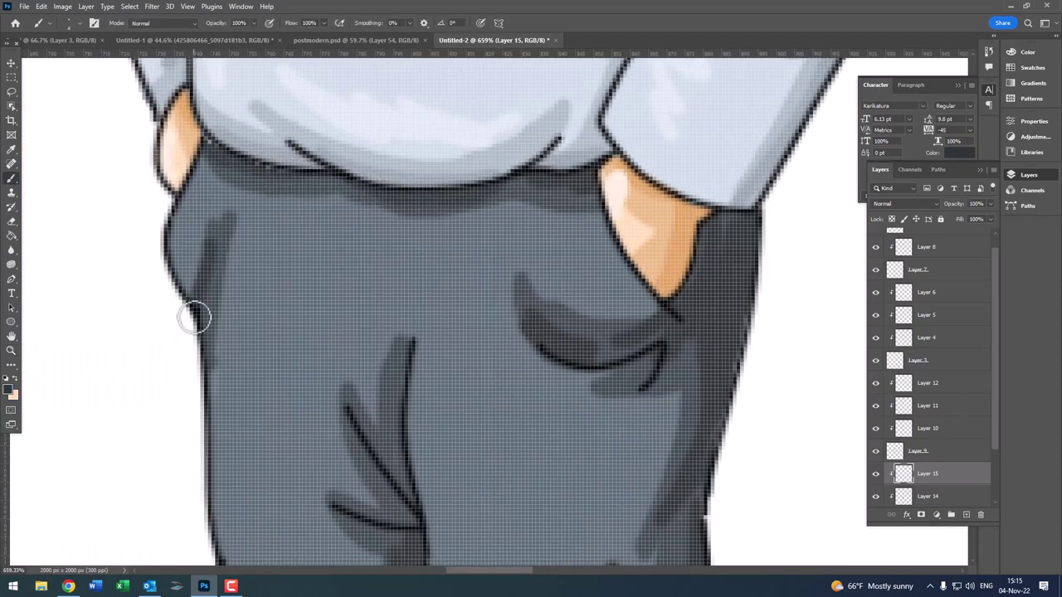
pyautogui.scroll(-2, 194, 317)
pyautogui.scroll(-1, 233, 256)
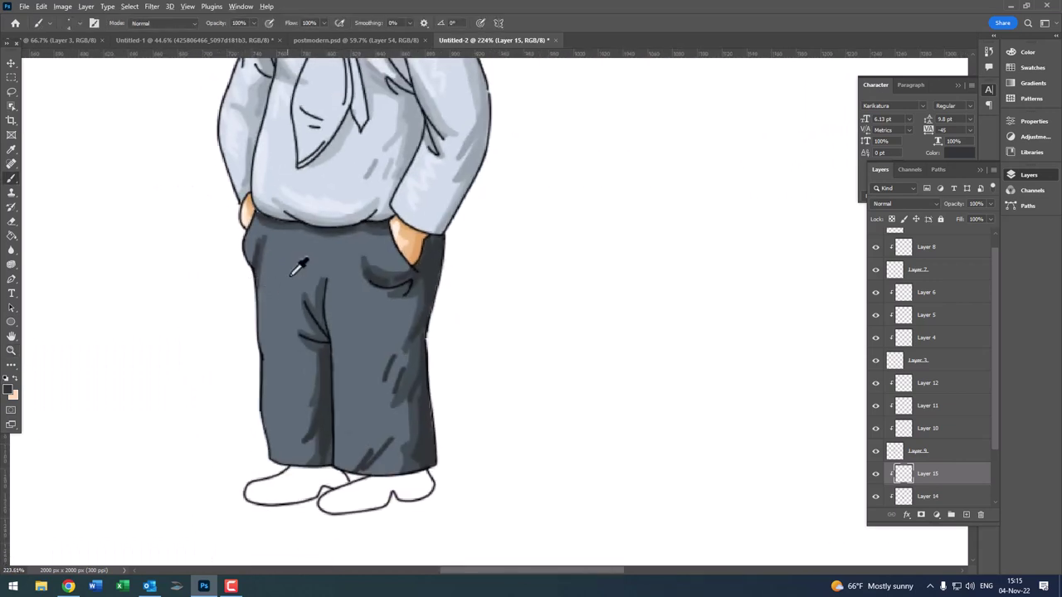
pyautogui.click(10, 391)
# - Set the lighter blue-grey 6a7a85, add Layer 16, and highlight the pocket flap
pyautogui.moveTo(385, 337); pyautogui.dragTo(384, 330)
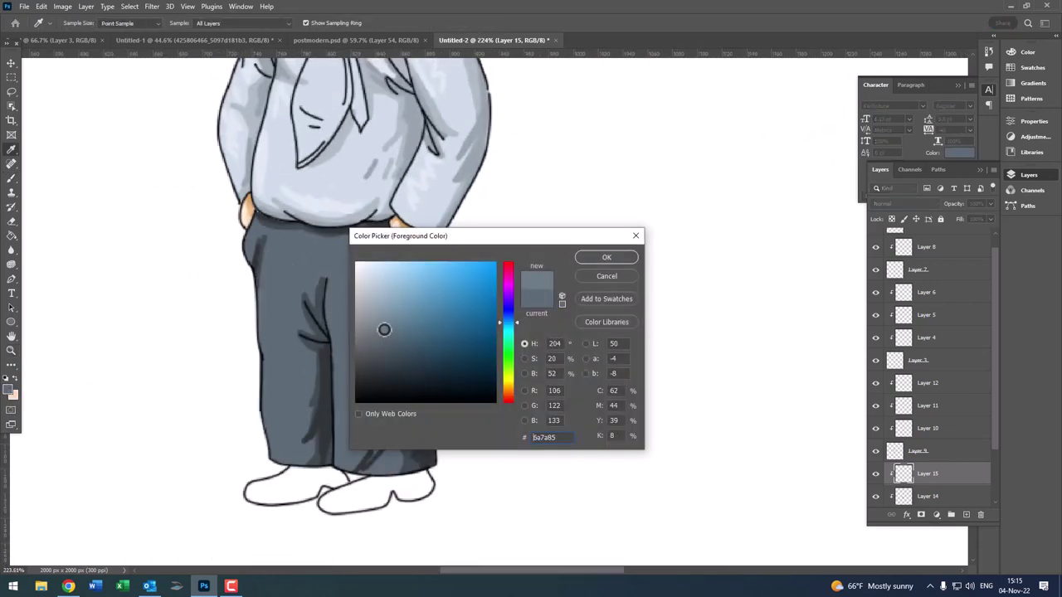
pyautogui.click(591, 258)
pyautogui.click(964, 514)
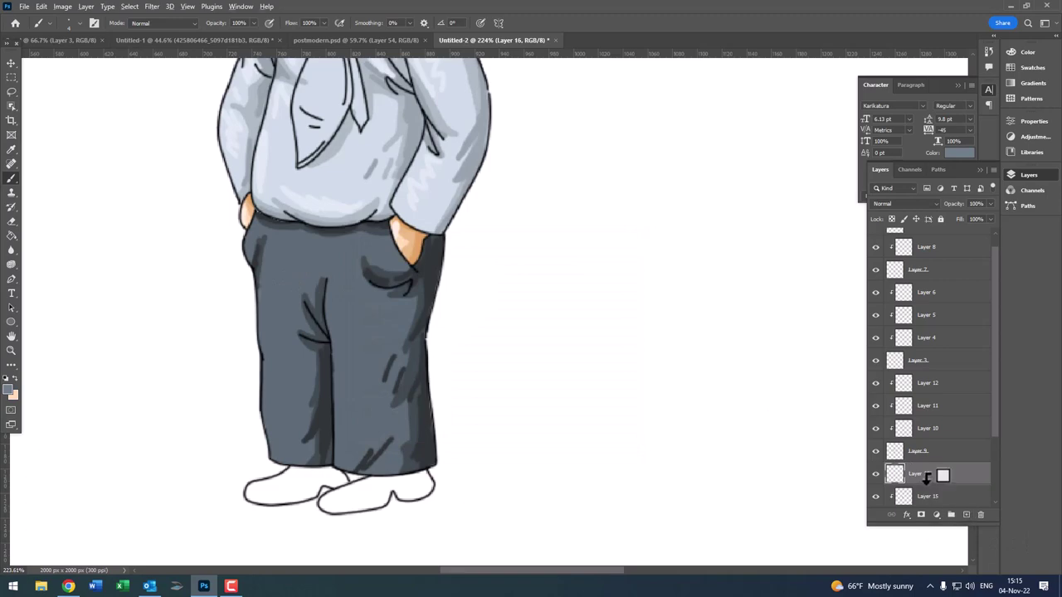
pyautogui.scroll(5, 369, 253)
pyautogui.moveTo(374, 243)
pyautogui.mouseDown()
pyautogui.moveTo(355, 252)
pyautogui.moveTo(384, 230)
pyautogui.moveTo(453, 337)
pyautogui.moveTo(535, 314)
pyautogui.mouseUp()
# - Paint a thin light highlight on the right trouser leg
pyautogui.scroll(-1, 535, 314)
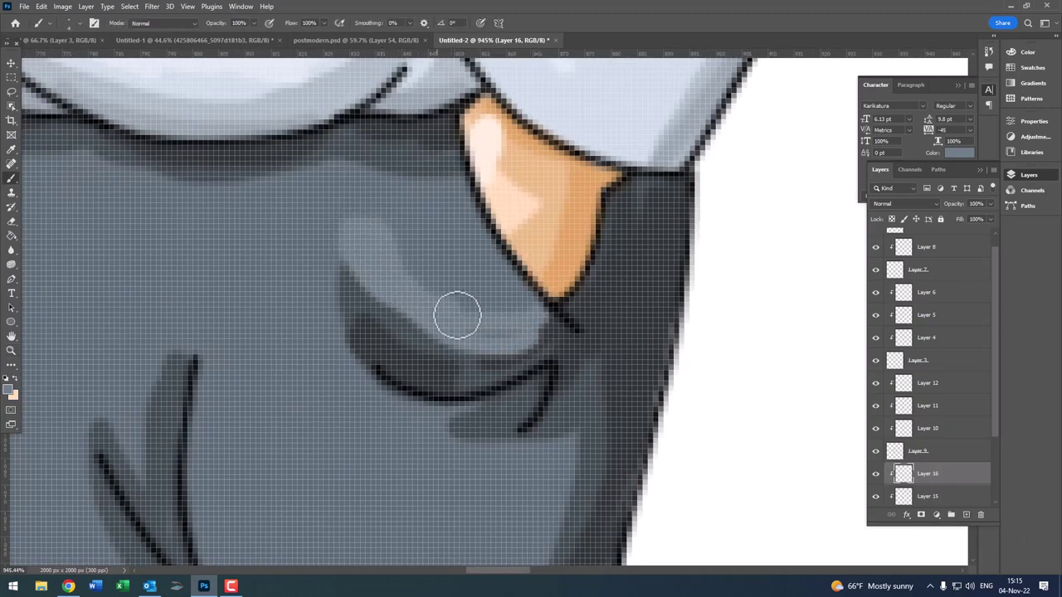
pyautogui.scroll(-2, 458, 310)
pyautogui.scroll(-2, 469, 348)
pyautogui.scroll(2, 497, 224)
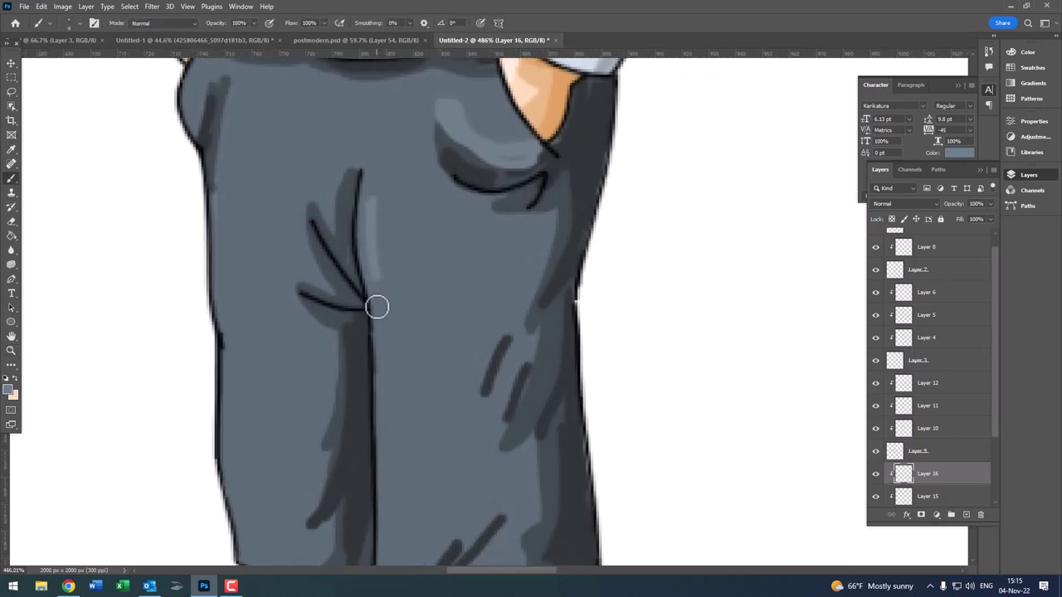
pyautogui.moveTo(382, 422); pyautogui.dragTo(407, 207)
pyautogui.moveTo(413, 169); pyautogui.dragTo(428, 253)
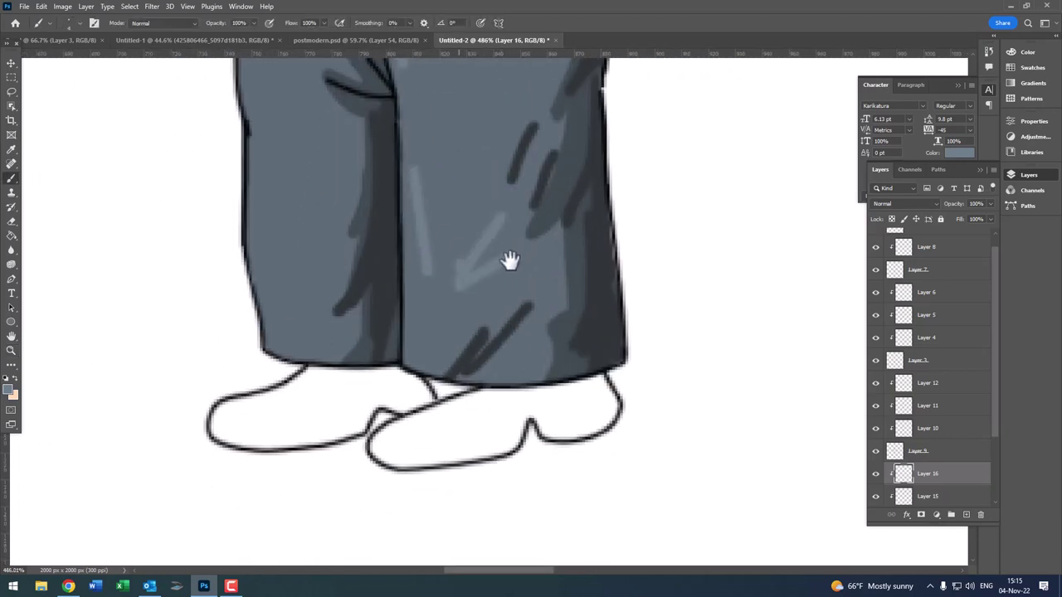
# - Highlight the left trouser edge and crotch fold, then zoom out to the whole character
pyautogui.scroll(-1, 507, 256)
pyautogui.scroll(-1, 486, 434)
pyautogui.scroll(2, 447, 381)
pyautogui.press('b')
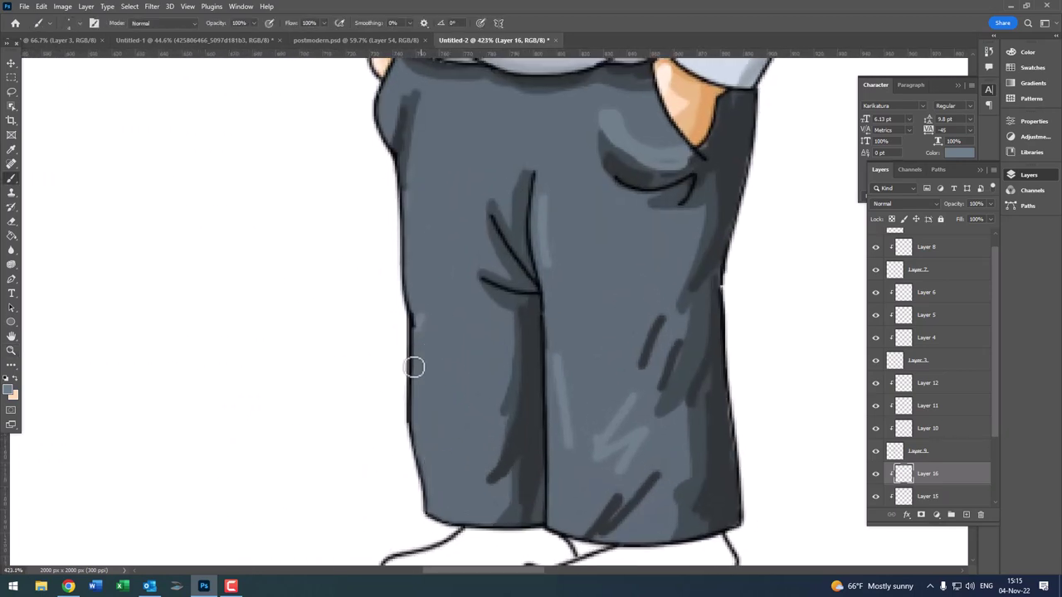
pyautogui.moveTo(415, 332); pyautogui.dragTo(431, 507)
pyautogui.moveTo(455, 195); pyautogui.dragTo(500, 281)
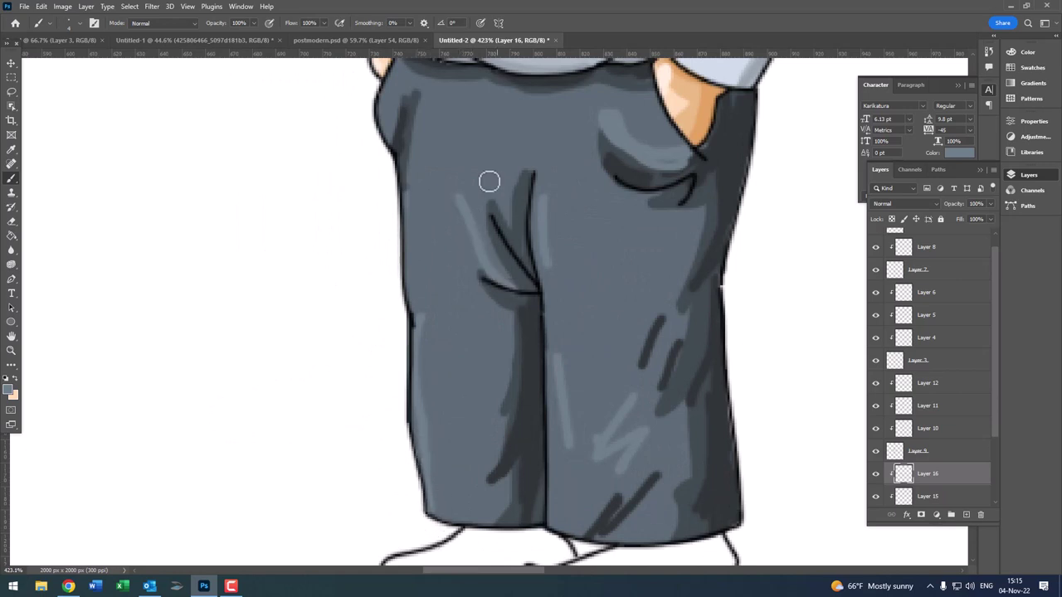
pyautogui.moveTo(501, 221); pyautogui.dragTo(470, 242)
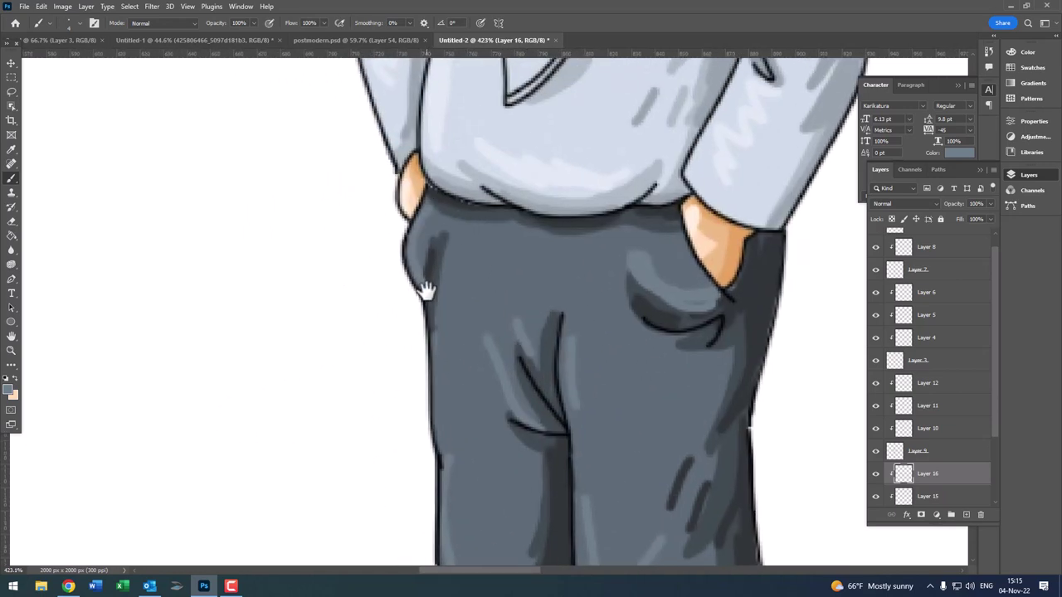
pyautogui.scroll(-10, 487, 284)
pyautogui.press('z')
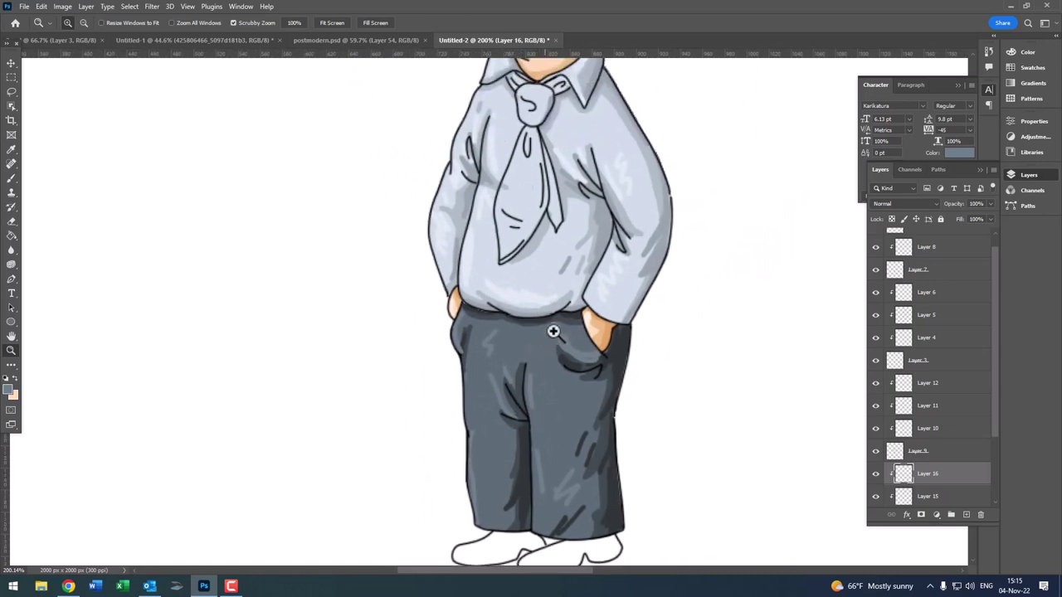
pyautogui.moveTo(526, 335); pyautogui.dragTo(509, 394)
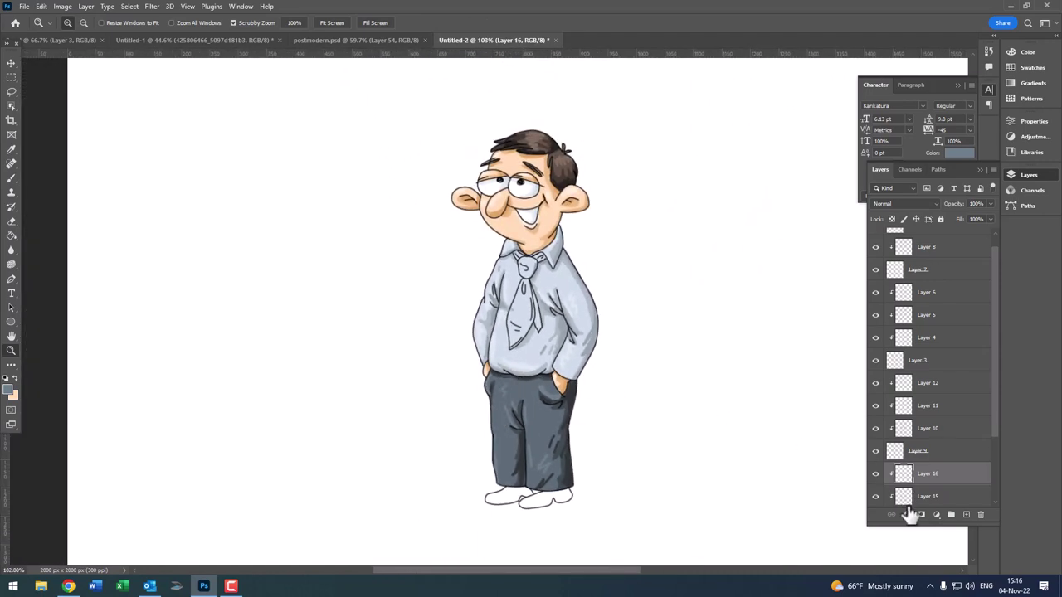
# - Add a new layer above Layer 12 and paint dark slate gray on the tie beside the collar
pyautogui.click(927, 380)
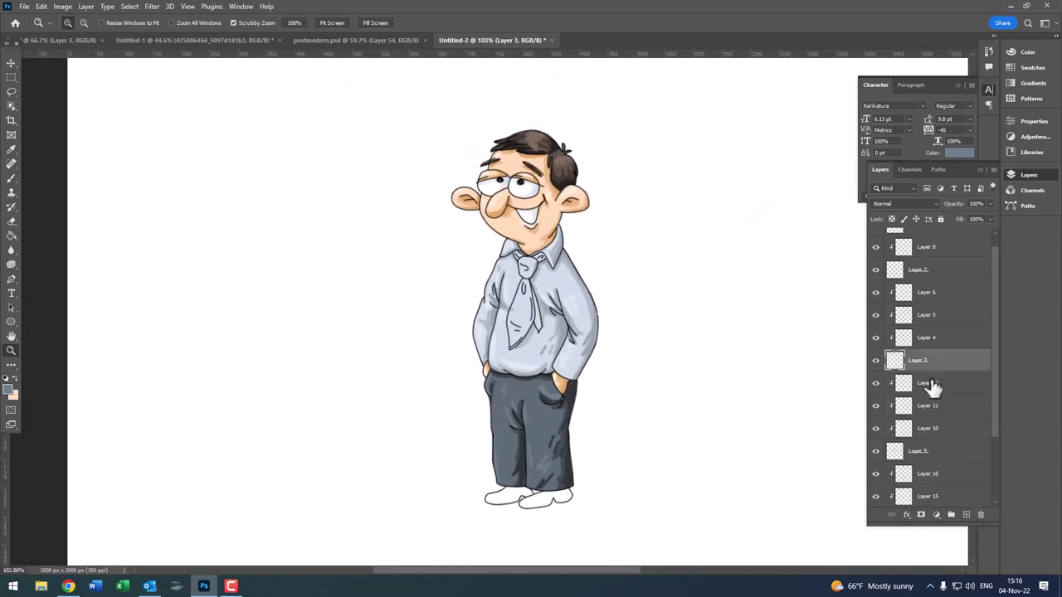
pyautogui.click(965, 515)
pyautogui.press('b')
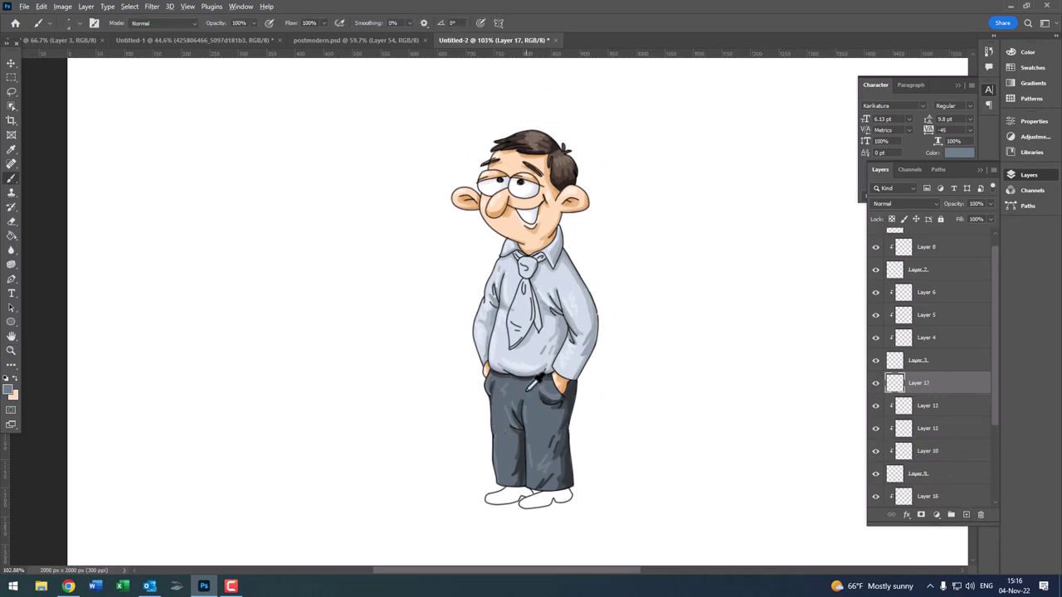
pyautogui.scroll(3, 527, 335)
pyautogui.scroll(1, 587, 357)
pyautogui.scroll(2, 628, 170)
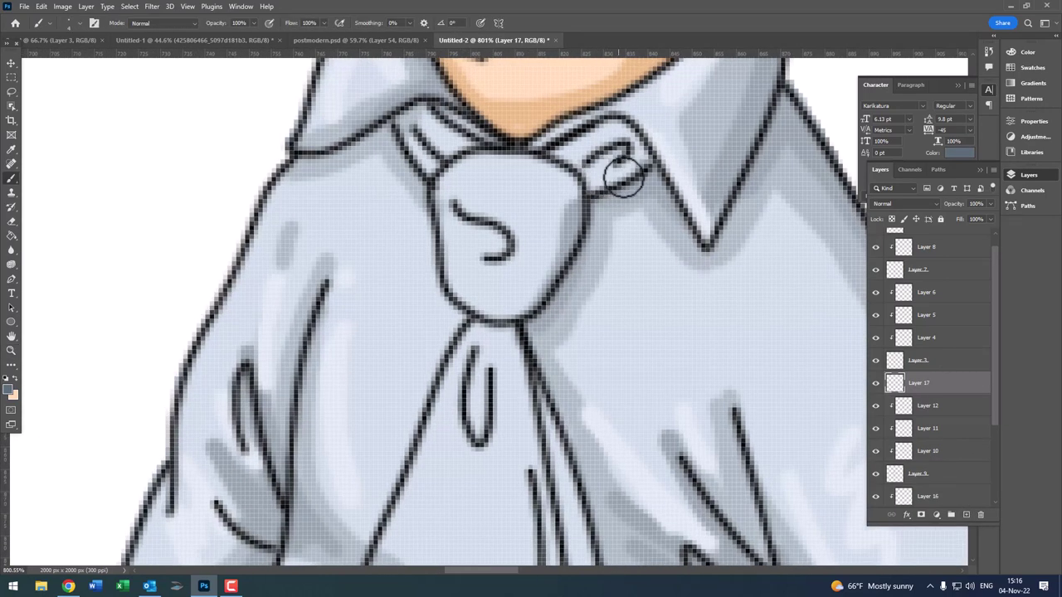
pyautogui.moveTo(626, 166)
pyautogui.mouseDown()
pyautogui.moveTo(618, 129)
pyautogui.moveTo(559, 160)
pyautogui.moveTo(584, 150)
pyautogui.moveTo(556, 177)
pyautogui.moveTo(585, 162)
pyautogui.mouseUp()
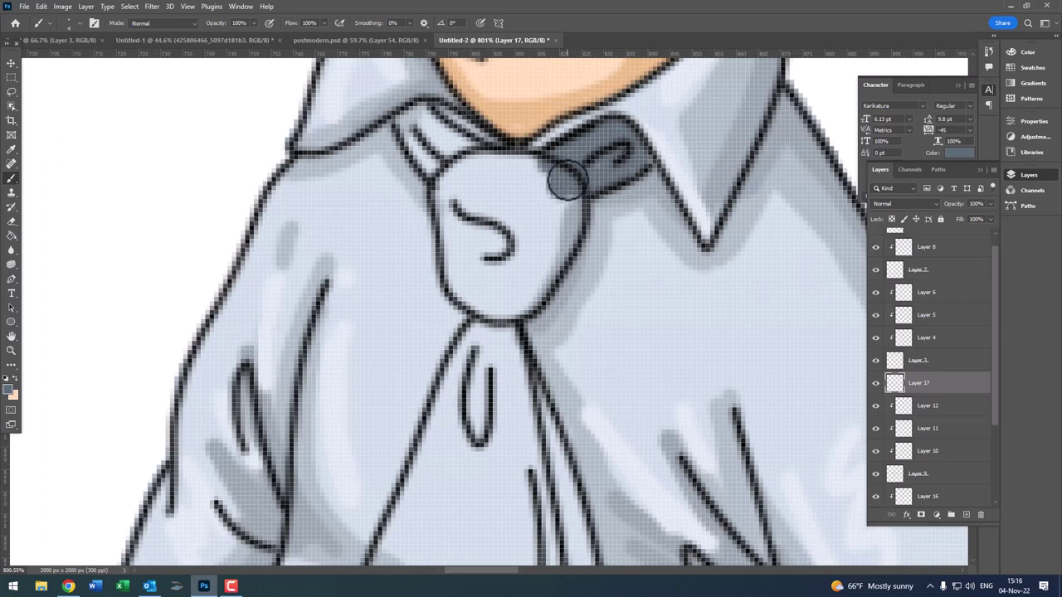
# - Enlarge the brush and fill the tie knot with dark gray
pyautogui.rightClick(568, 181)
pyautogui.moveTo(556, 220); pyautogui.dragTo(577, 220)
pyautogui.click(500, 180)
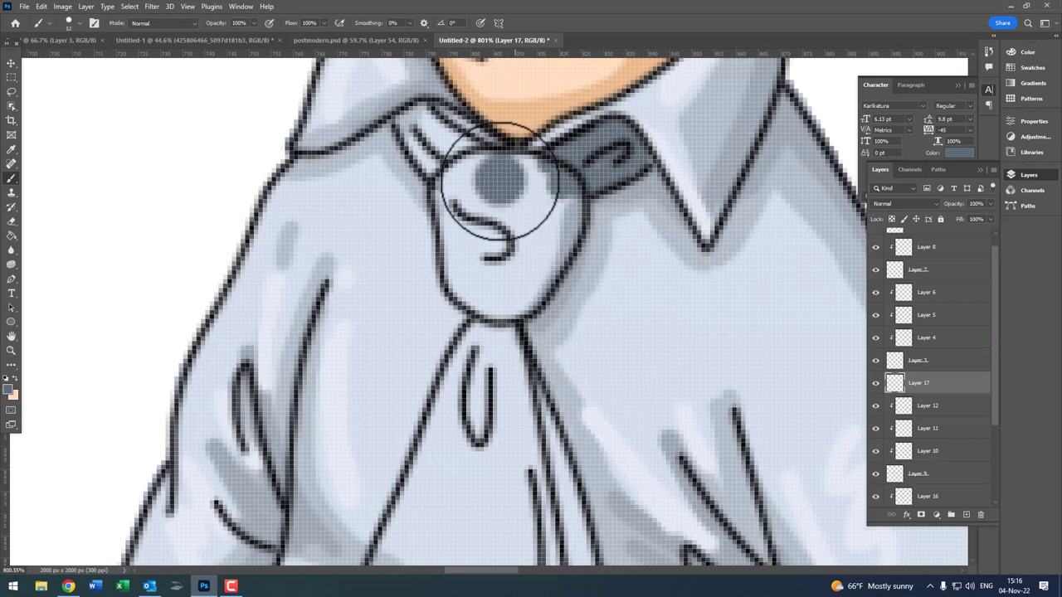
pyautogui.moveTo(500, 181)
pyautogui.mouseDown()
pyautogui.moveTo(564, 224)
pyautogui.moveTo(550, 229)
pyautogui.moveTo(505, 318)
pyautogui.moveTo(462, 265)
pyautogui.moveTo(497, 307)
pyautogui.moveTo(461, 197)
pyautogui.moveTo(489, 175)
pyautogui.moveTo(422, 130)
pyautogui.moveTo(468, 183)
pyautogui.mouseUp()
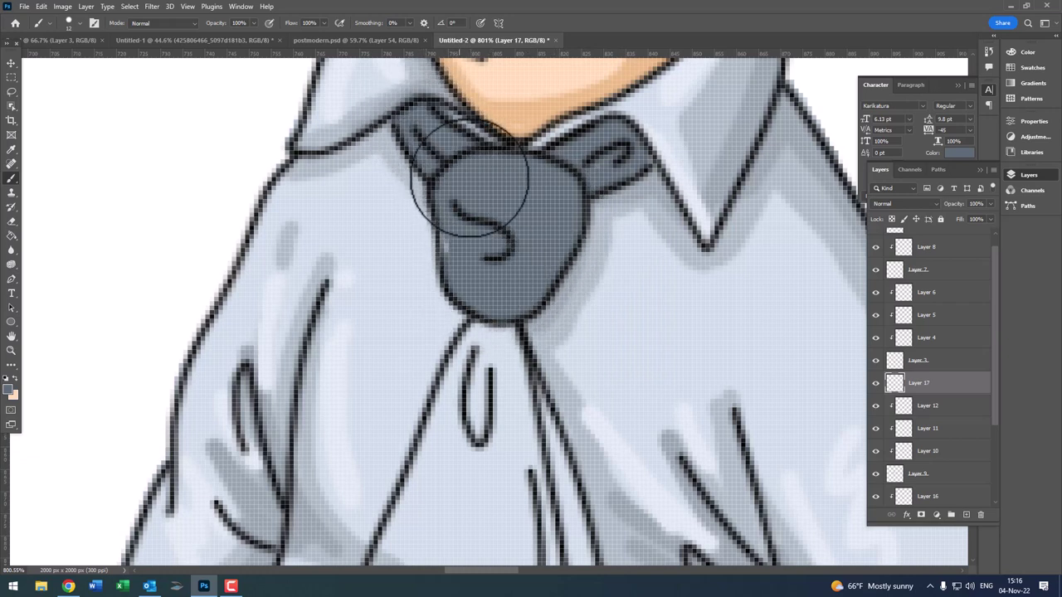
pyautogui.press('z')
pyautogui.moveTo(482, 241)
pyautogui.mouseDown()
pyautogui.moveTo(502, 248)
pyautogui.moveTo(490, 277)
pyautogui.moveTo(489, 241)
pyautogui.moveTo(533, 390)
pyautogui.moveTo(486, 237)
pyautogui.moveTo(463, 251)
pyautogui.moveTo(426, 374)
pyautogui.moveTo(433, 447)
pyautogui.moveTo(502, 291)
pyautogui.moveTo(435, 417)
pyautogui.moveTo(443, 374)
pyautogui.moveTo(486, 343)
pyautogui.moveTo(498, 360)
pyautogui.moveTo(451, 433)
pyautogui.moveTo(401, 462)
pyautogui.moveTo(415, 463)
pyautogui.mouseUp()
pyautogui.press('b')
# - Clean up spill around the tie tip, paint its edge gray, and add an empty layer above
pyautogui.press('e')
pyautogui.scroll(1, 528, 412)
pyautogui.press('b')
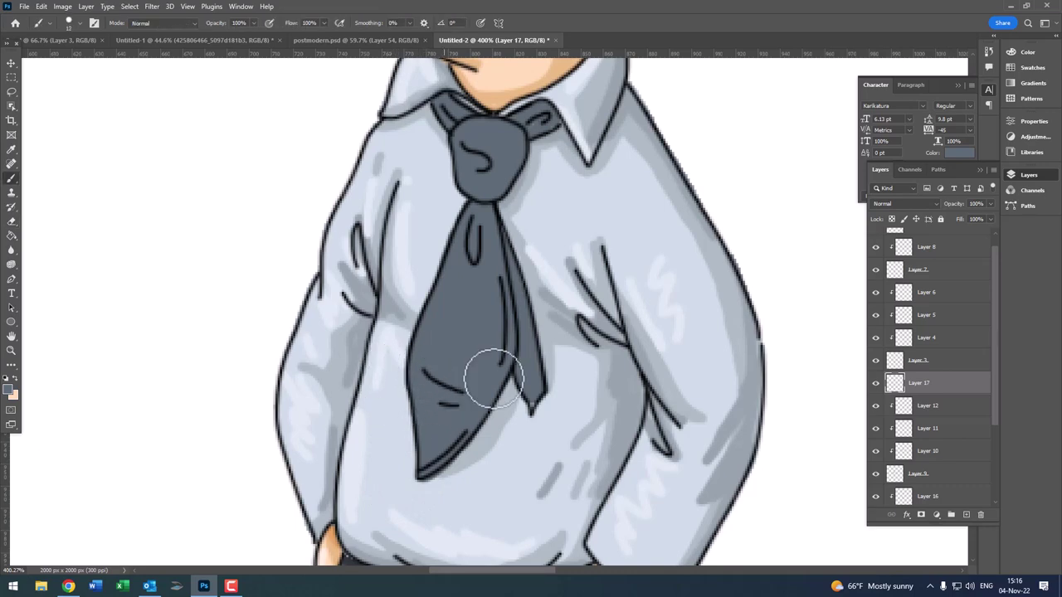
pyautogui.moveTo(494, 378)
pyautogui.mouseDown()
pyautogui.moveTo(552, 411)
pyautogui.moveTo(495, 352)
pyautogui.mouseUp()
pyautogui.press('e')
pyautogui.press('z')
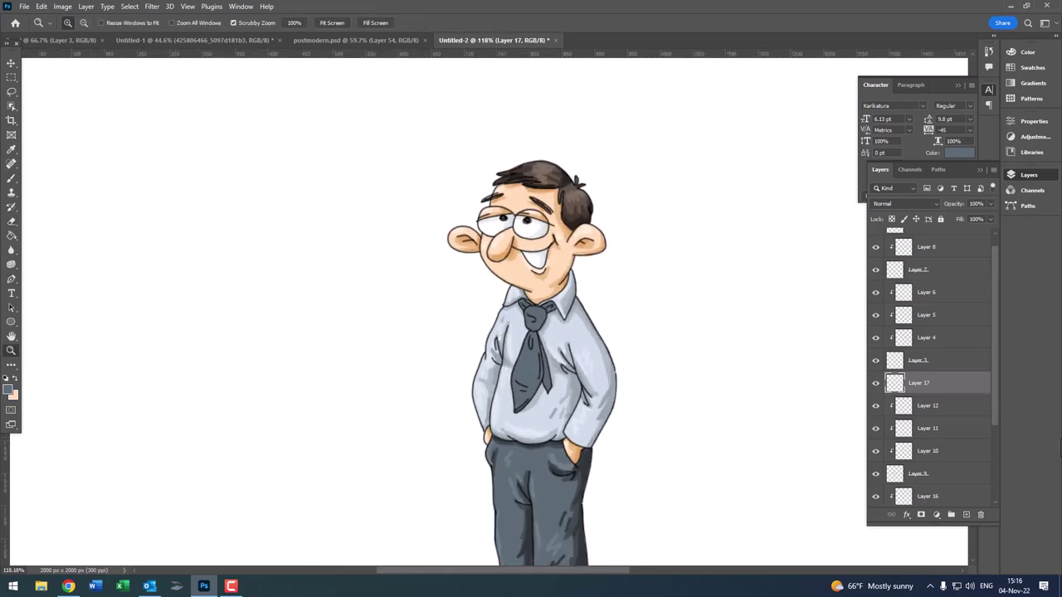
pyautogui.click(963, 515)
# - Zoom in on the tie and choose darker slate 465158 as the paint colour
pyautogui.moveTo(580, 329); pyautogui.dragTo(631, 332)
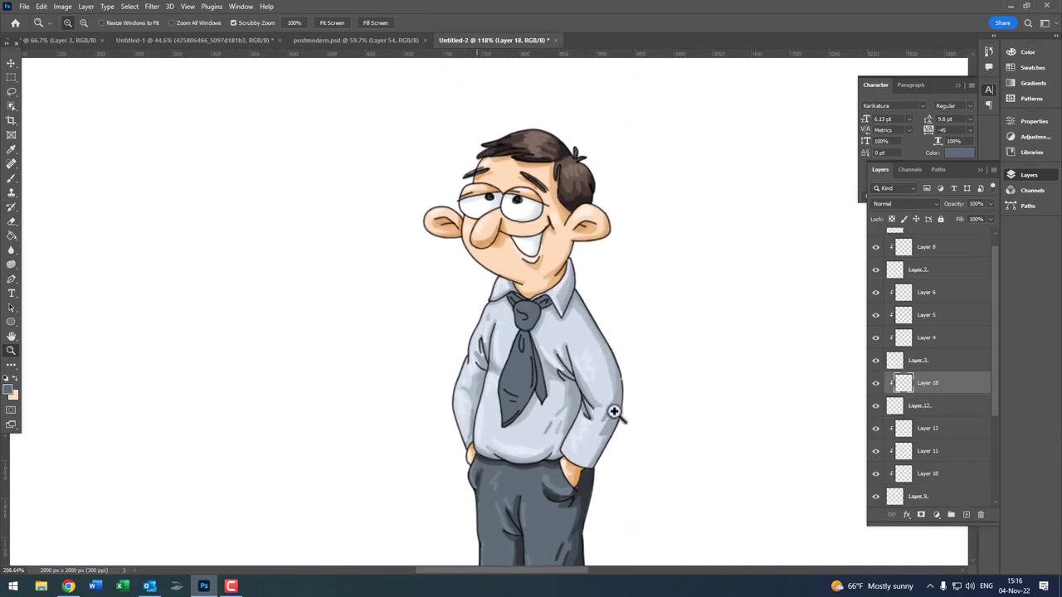
pyautogui.press('b')
pyautogui.click(11, 393)
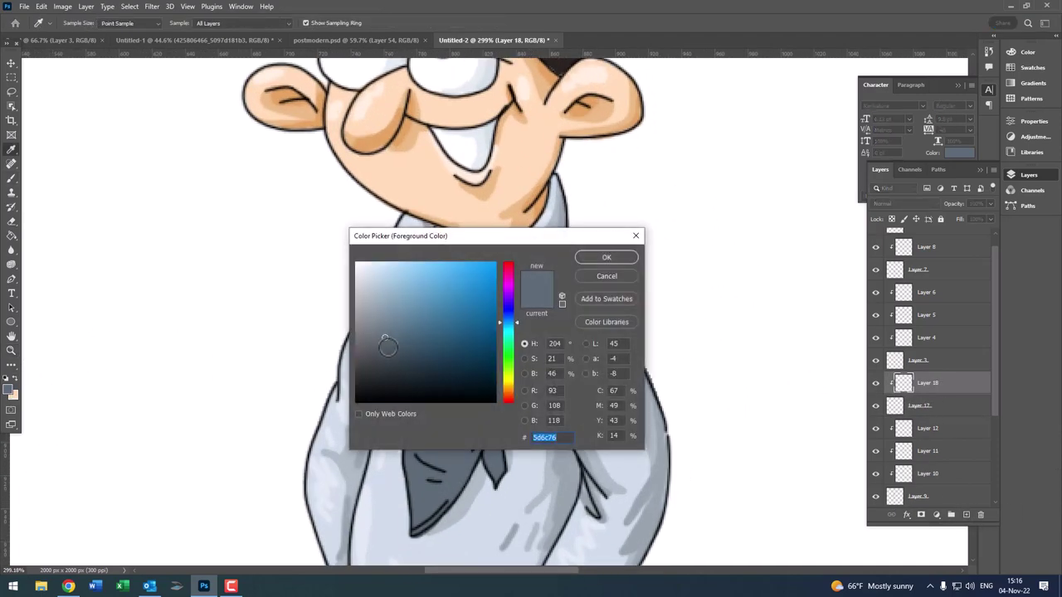
pyautogui.moveTo(387, 347); pyautogui.dragTo(383, 354)
pyautogui.click(606, 257)
pyautogui.scroll(-3, 486, 308)
pyautogui.scroll(2, 473, 308)
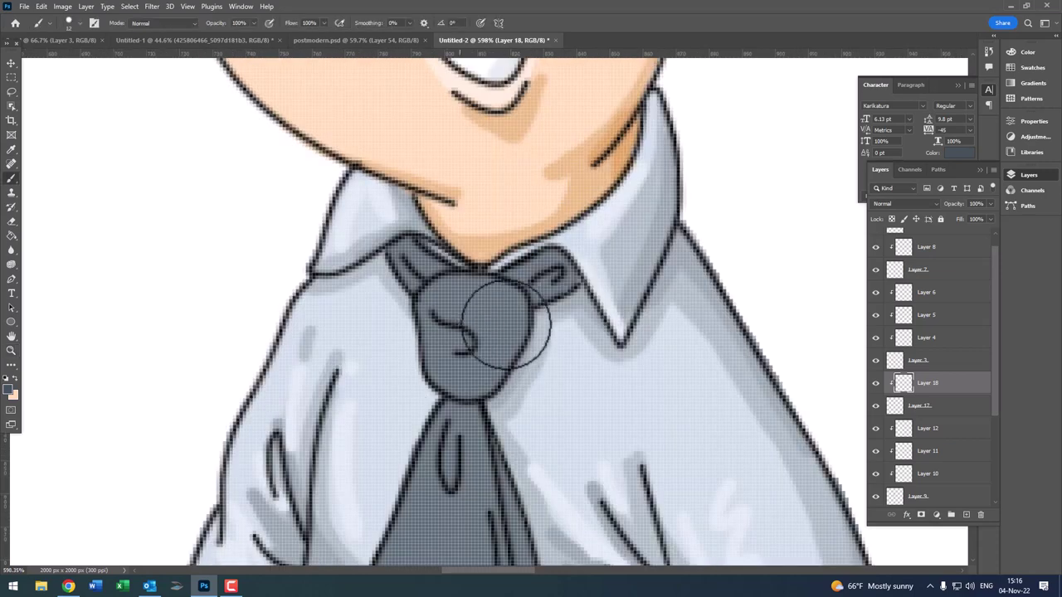
# - Set a 6 px brush and shade the tie knot and right edge toward the tip
pyautogui.rightClick(512, 322)
pyautogui.write('6')
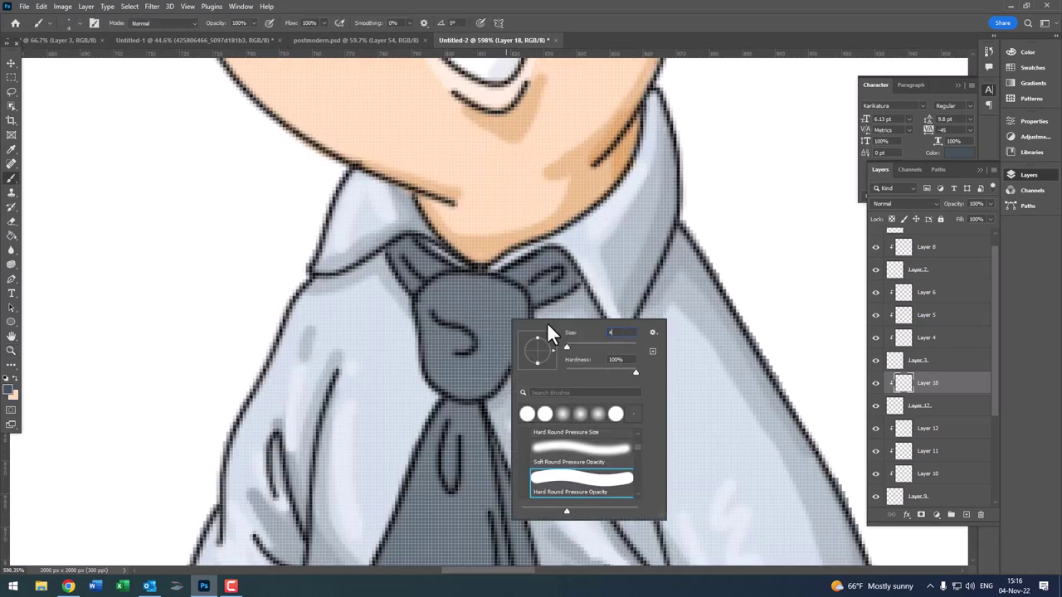
pyautogui.press('Return')
pyautogui.moveTo(489, 292)
pyautogui.mouseDown()
pyautogui.moveTo(503, 290)
pyautogui.moveTo(505, 359)
pyautogui.moveTo(487, 350)
pyautogui.mouseUp()
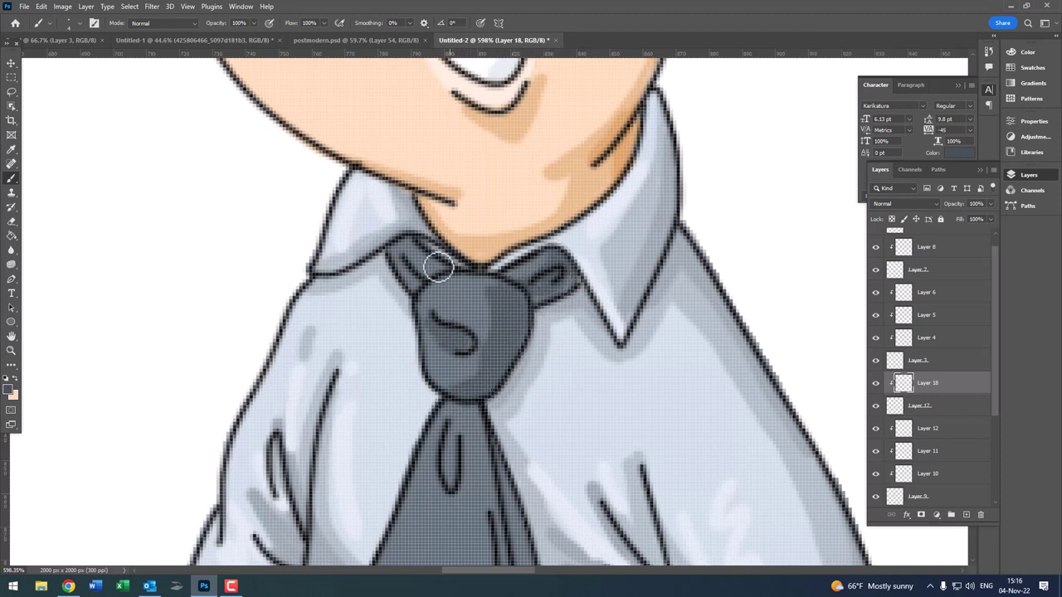
pyautogui.scroll(-3, 398, 249)
pyautogui.scroll(1, 408, 171)
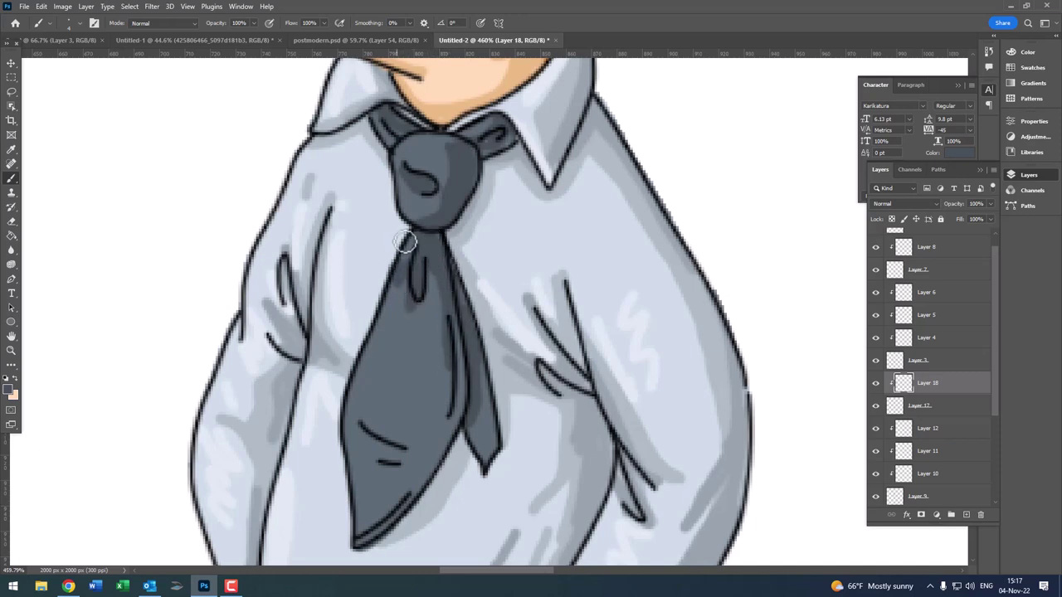
pyautogui.scroll(-2, 402, 263)
pyautogui.scroll(3, 441, 190)
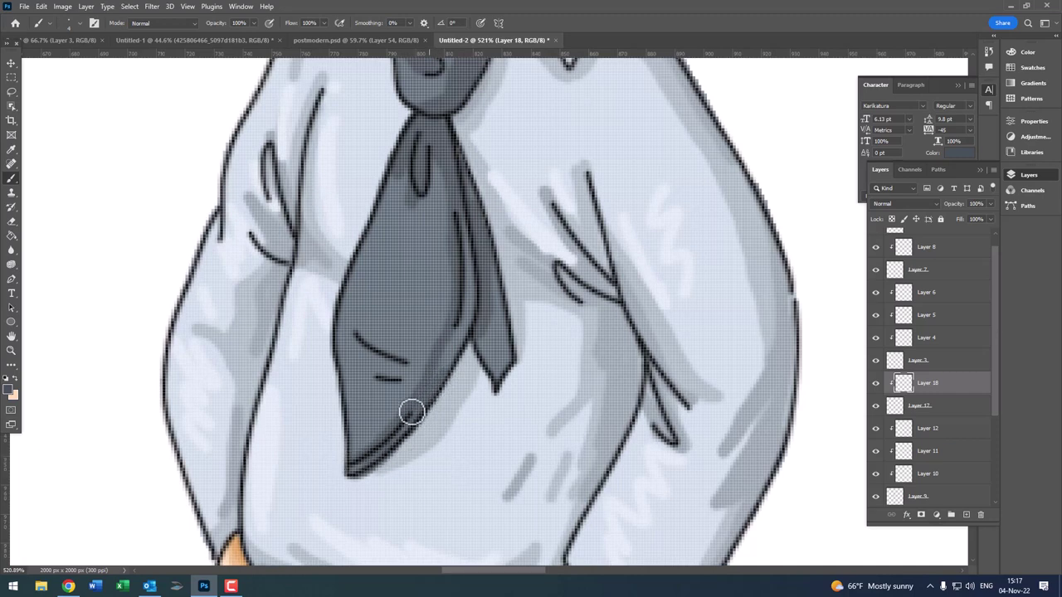
pyautogui.press('z')
pyautogui.moveTo(448, 164); pyautogui.dragTo(389, 170)
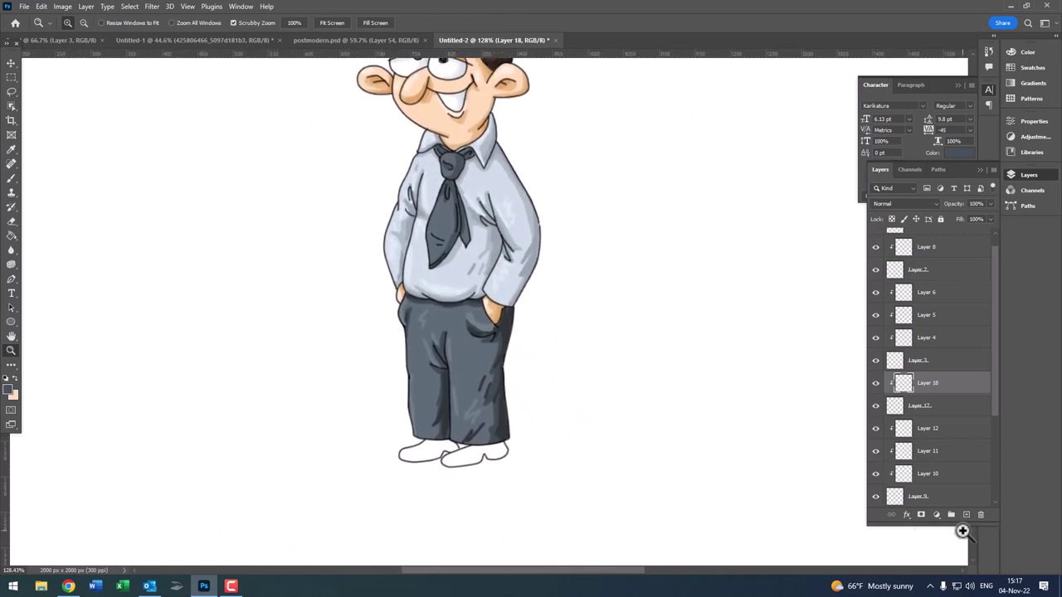
# - Add a new layer for the shoes, choose a grayish-brown paint colour, and zoom in on the shoes
pyautogui.click(965, 515)
pyautogui.click(10, 391)
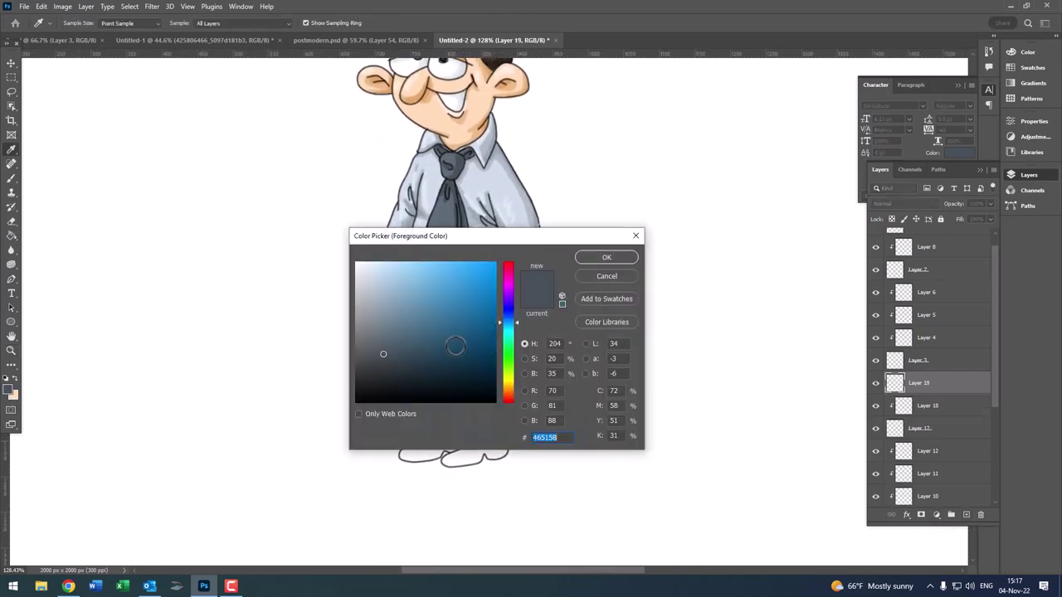
pyautogui.click(510, 392)
pyautogui.click(581, 257)
pyautogui.scroll(-3, 486, 368)
pyautogui.press('z')
pyautogui.moveTo(481, 332); pyautogui.dragTo(554, 378)
pyautogui.press('b')
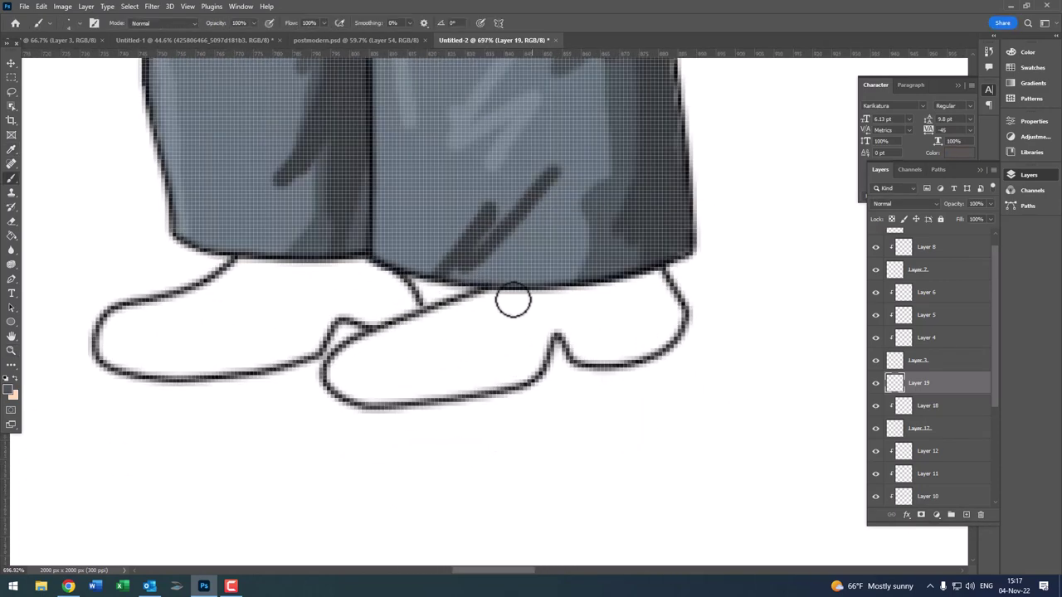
# - Paint brown along the shoe tops, enlarging the brush along the way
pyautogui.moveTo(507, 296)
pyautogui.mouseDown()
pyautogui.moveTo(628, 284)
pyautogui.moveTo(450, 313)
pyautogui.moveTo(394, 336)
pyautogui.mouseUp()
pyautogui.rightClick(450, 360)
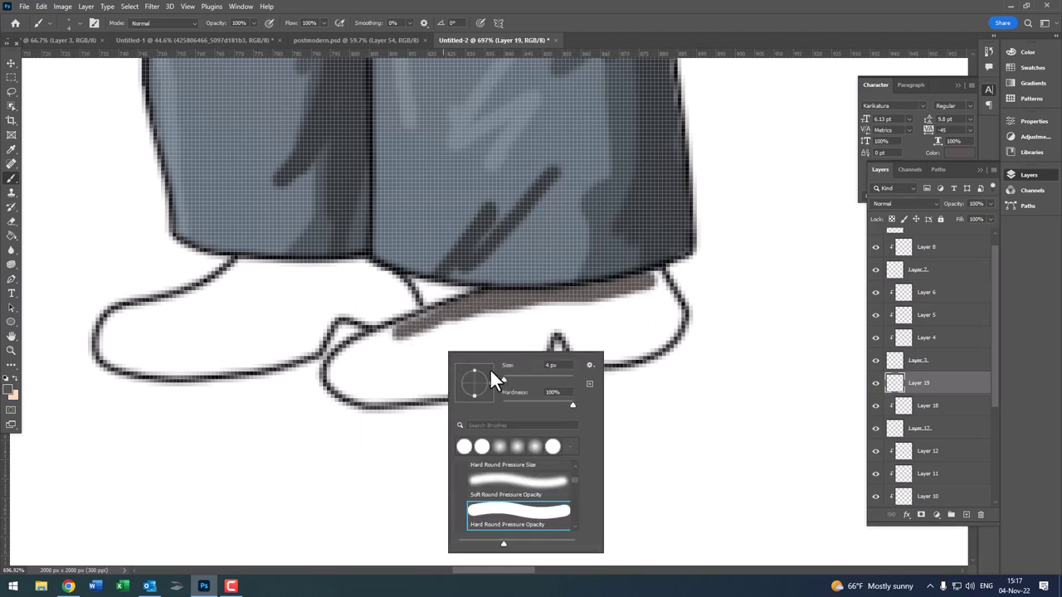
pyautogui.moveTo(510, 383); pyautogui.dragTo(540, 384)
pyautogui.click(430, 355)
pyautogui.rightClick(504, 363)
pyautogui.click(391, 355)
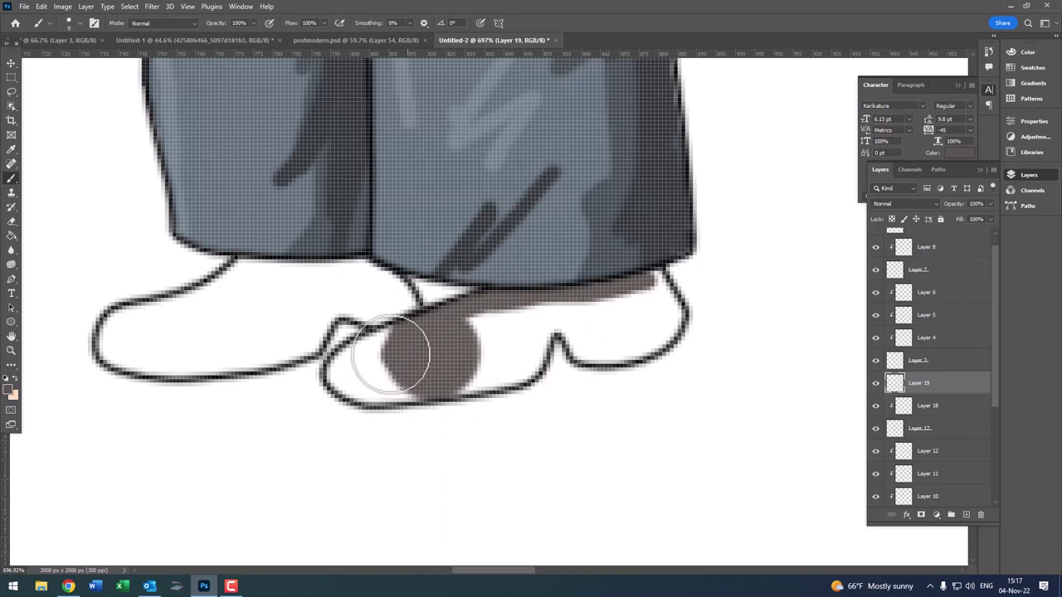
pyautogui.moveTo(391, 355)
pyautogui.mouseDown()
pyautogui.moveTo(352, 359)
pyautogui.moveTo(351, 384)
pyautogui.moveTo(501, 378)
pyautogui.mouseUp()
# - Fill the remaining white gaps in both shoes with brown and zoom out
pyautogui.moveTo(531, 332)
pyautogui.mouseDown()
pyautogui.moveTo(474, 320)
pyautogui.moveTo(492, 336)
pyautogui.moveTo(576, 308)
pyautogui.moveTo(592, 339)
pyautogui.moveTo(640, 321)
pyautogui.moveTo(622, 351)
pyautogui.moveTo(662, 321)
pyautogui.moveTo(639, 284)
pyautogui.moveTo(602, 310)
pyautogui.moveTo(619, 317)
pyautogui.moveTo(586, 340)
pyautogui.mouseUp()
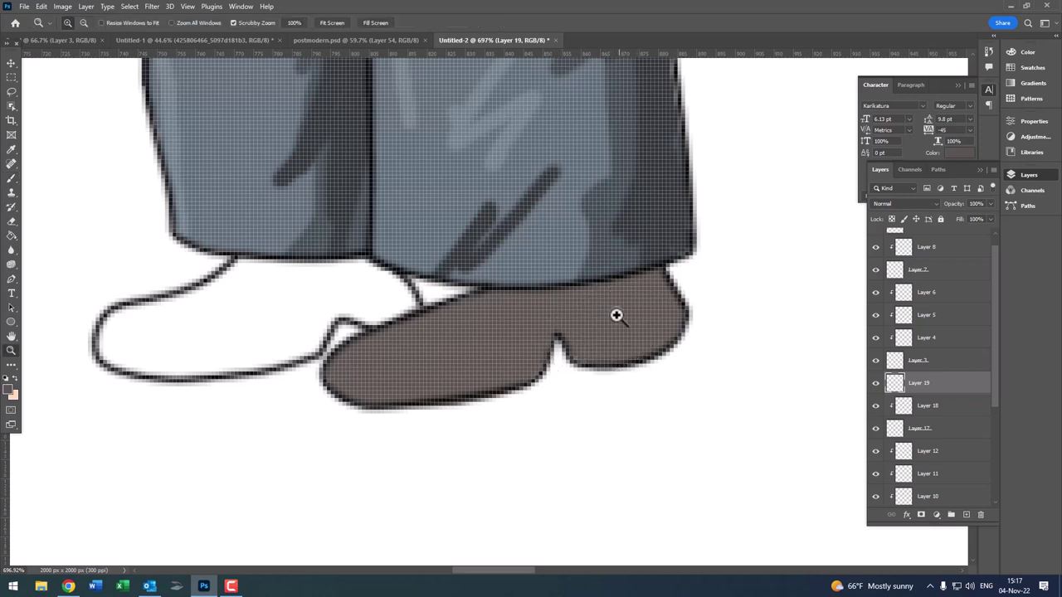
pyautogui.scroll(-3, 616, 313)
pyautogui.scroll(2, 533, 303)
pyautogui.moveTo(479, 336)
pyautogui.mouseDown()
pyautogui.moveTo(498, 321)
pyautogui.moveTo(462, 301)
pyautogui.moveTo(423, 341)
pyautogui.moveTo(273, 356)
pyautogui.moveTo(379, 362)
pyautogui.moveTo(426, 340)
pyautogui.moveTo(415, 307)
pyautogui.moveTo(457, 304)
pyautogui.moveTo(379, 294)
pyautogui.moveTo(399, 328)
pyautogui.moveTo(280, 336)
pyautogui.moveTo(387, 321)
pyautogui.moveTo(339, 316)
pyautogui.mouseUp()
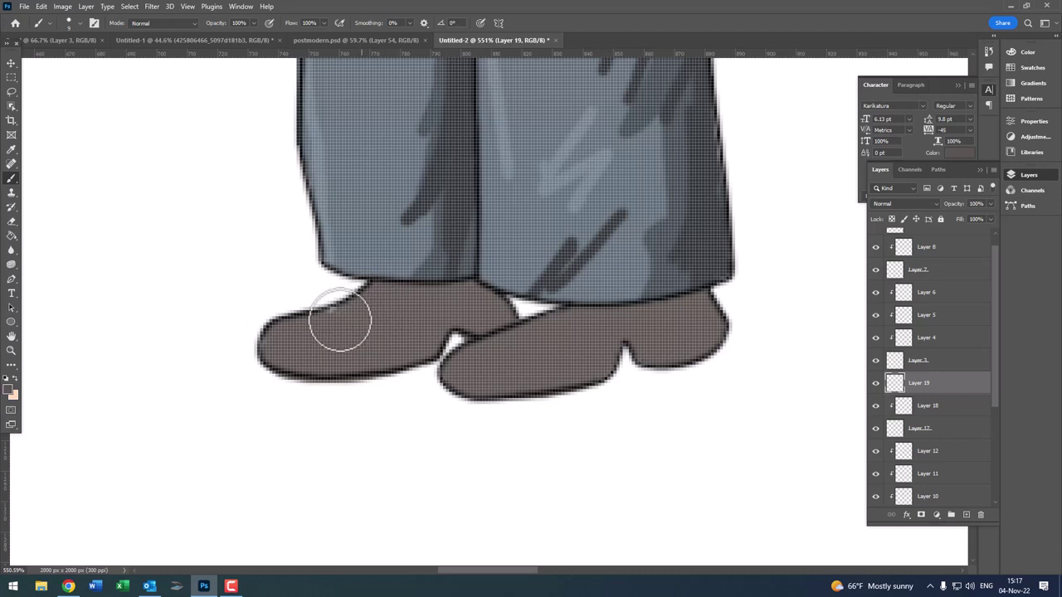
pyautogui.press('z')
pyautogui.scroll(-5, 396, 332)
pyautogui.scroll(-4, 438, 391)
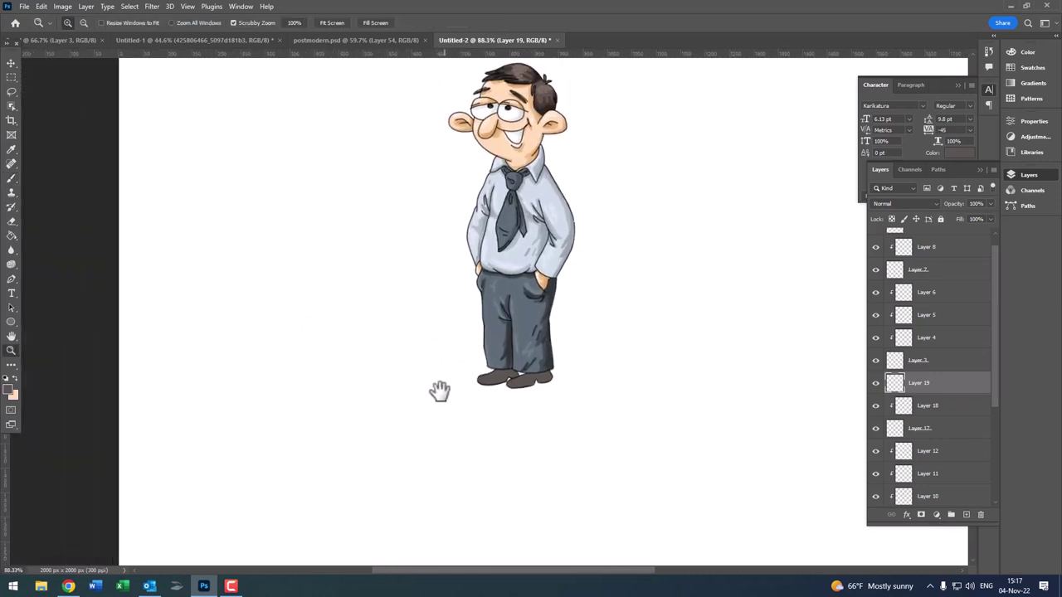
# - Shade the shoes with darker brown 494440
pyautogui.click(8, 393)
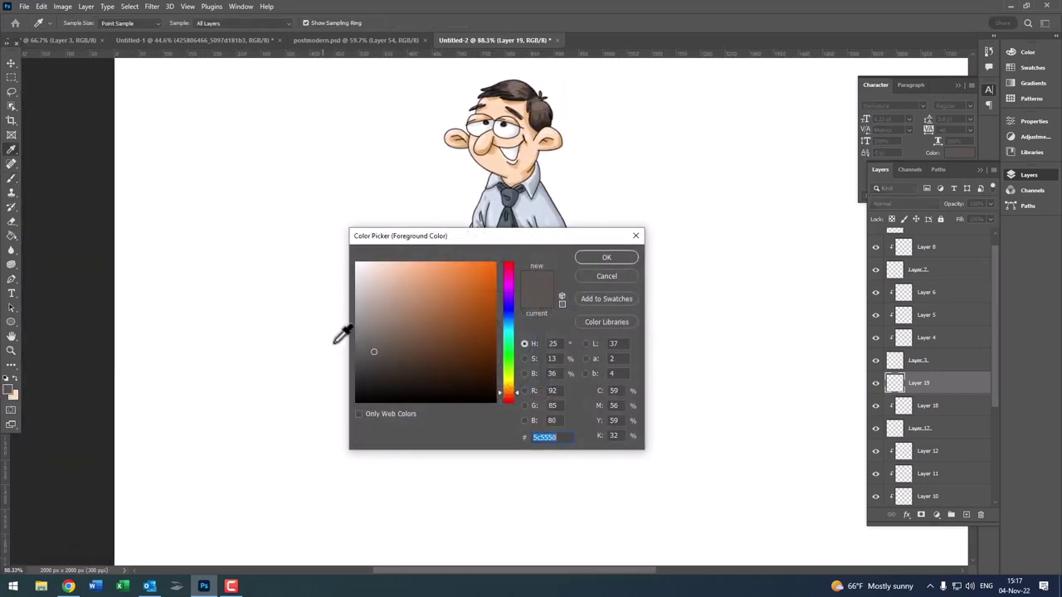
pyautogui.click(582, 257)
pyautogui.scroll(5, 617, 452)
pyautogui.scroll(3, 636, 391)
pyautogui.moveTo(636, 391); pyautogui.dragTo(426, 481)
pyautogui.press('b')
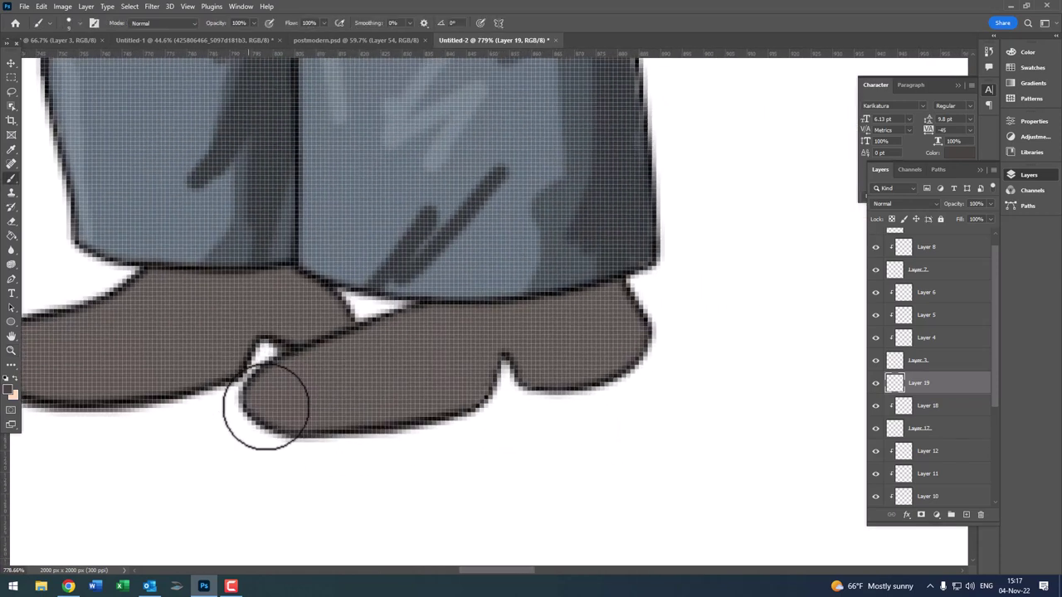
pyautogui.moveTo(266, 407)
pyautogui.mouseDown()
pyautogui.moveTo(462, 380)
pyautogui.moveTo(509, 351)
pyautogui.moveTo(605, 360)
pyautogui.moveTo(609, 308)
pyautogui.moveTo(483, 325)
pyautogui.mouseUp()
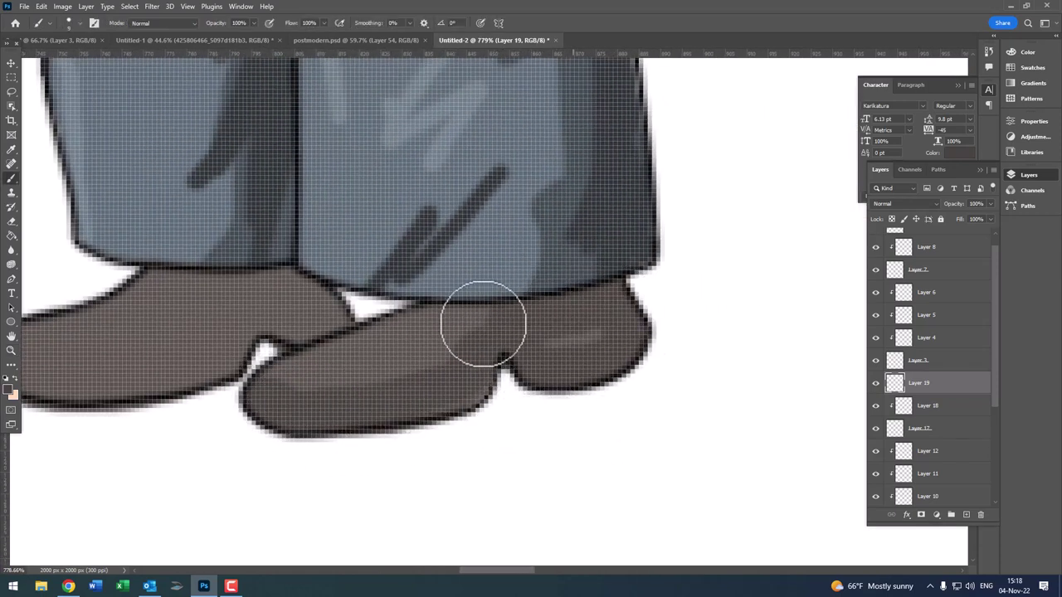
pyautogui.scroll(-1, 445, 315)
pyautogui.scroll(1, 332, 303)
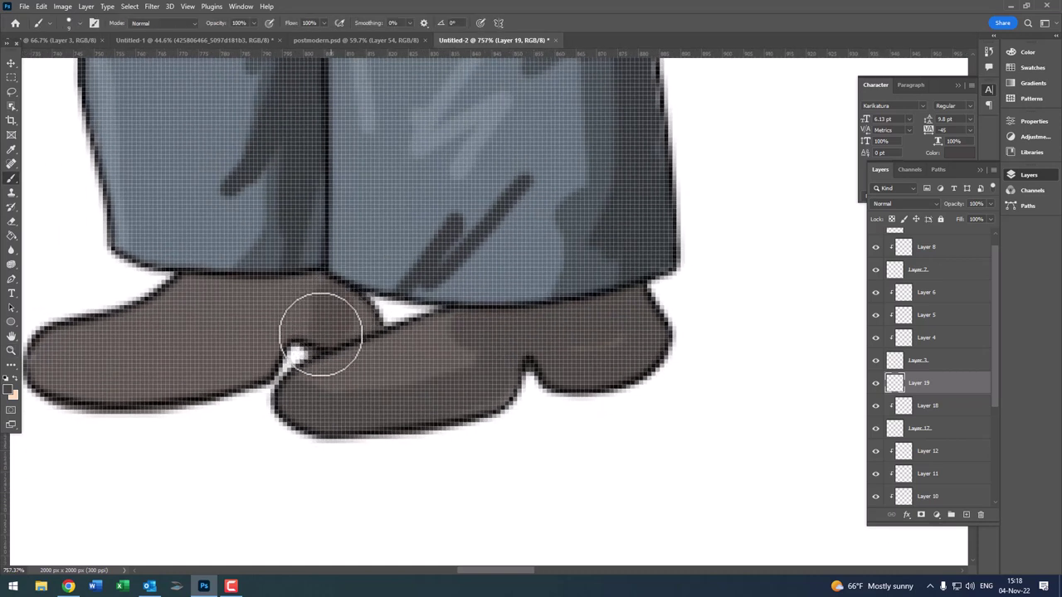
pyautogui.moveTo(291, 308)
pyautogui.mouseDown()
pyautogui.moveTo(526, 342)
pyautogui.moveTo(505, 379)
pyautogui.moveTo(373, 396)
pyautogui.moveTo(315, 375)
pyautogui.moveTo(465, 390)
pyautogui.mouseUp()
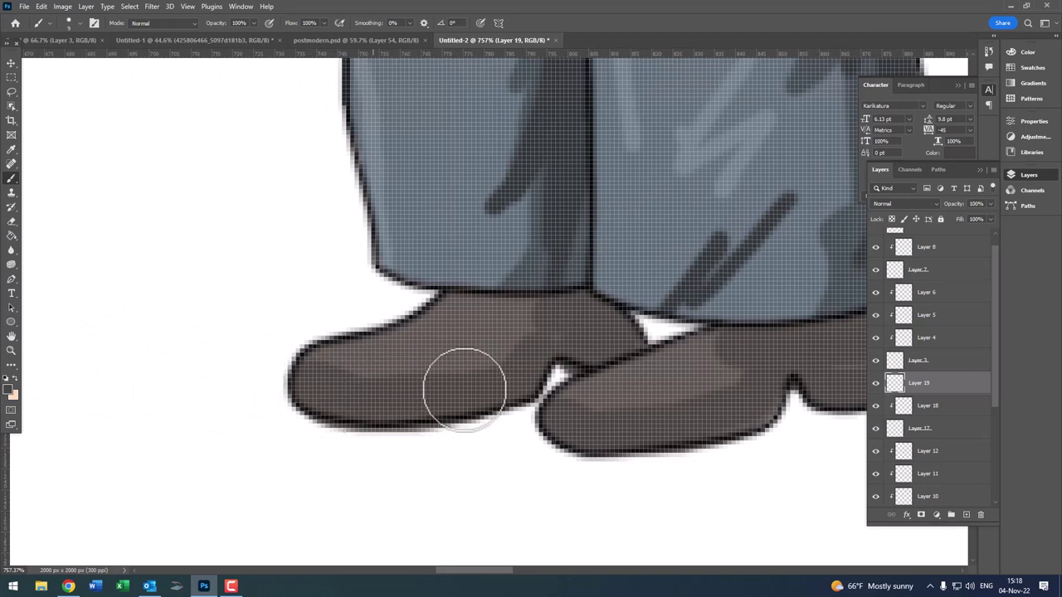
pyautogui.scroll(-2, 533, 344)
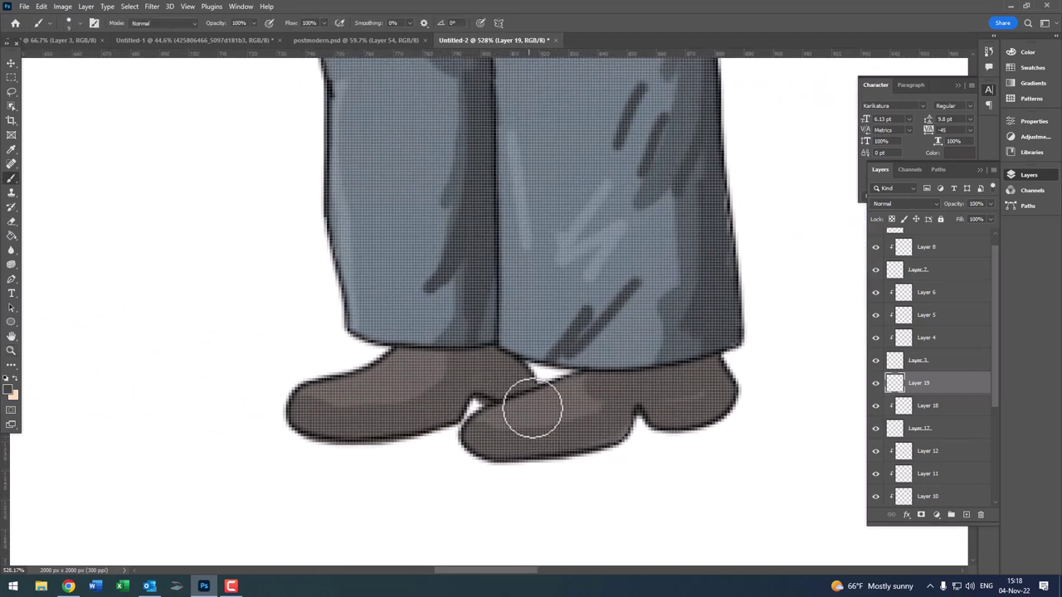
# - Switch to lighter brown 5c5550 and recentre the whole character at 100% zoom
pyautogui.click(11, 392)
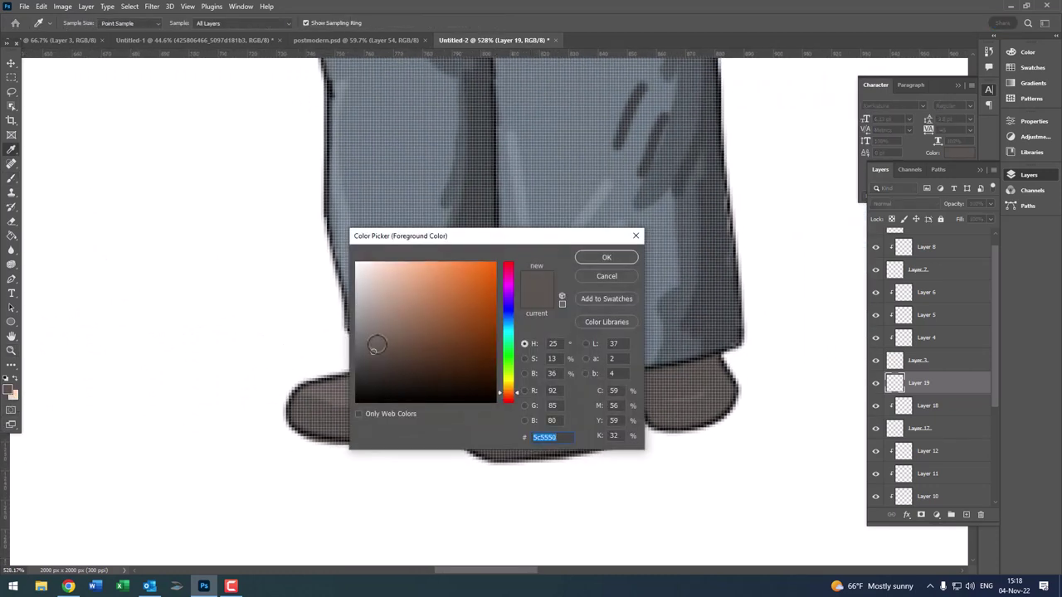
pyautogui.press('Return')
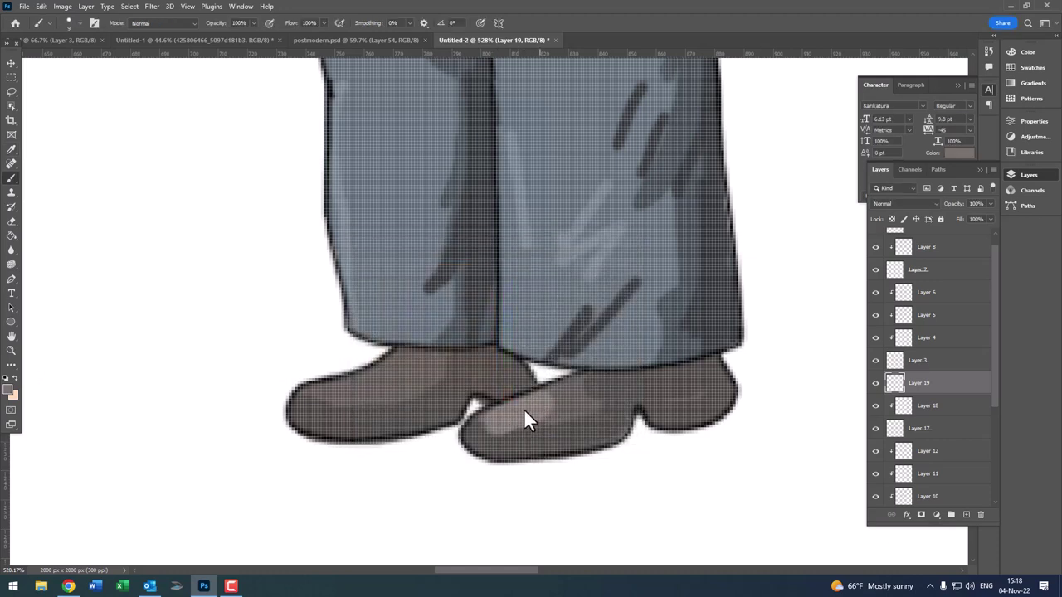
pyautogui.press('z')
pyautogui.scroll(-5, 360, 396)
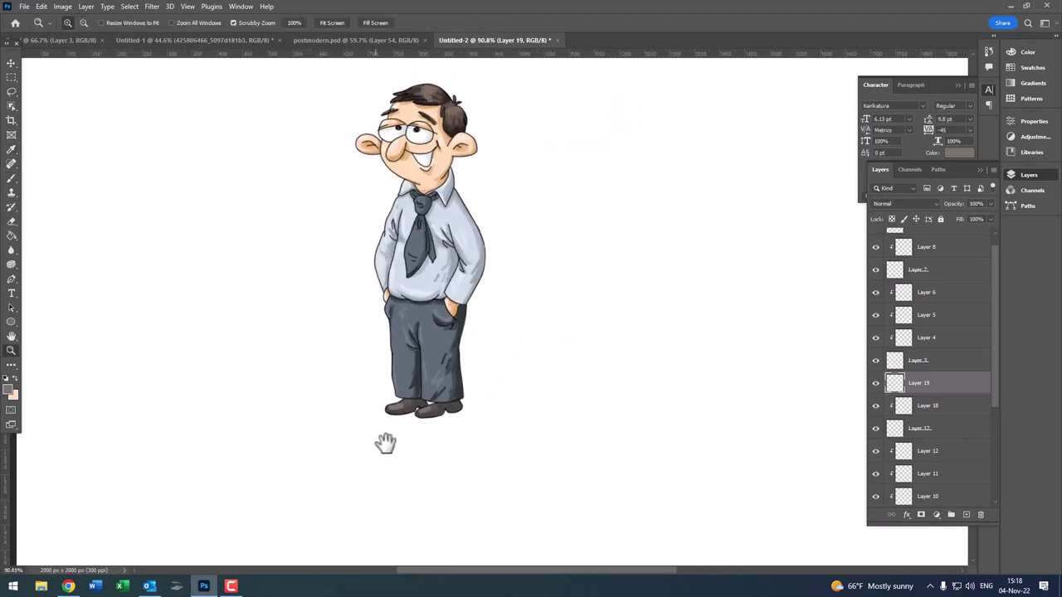
pyautogui.click(508, 318)
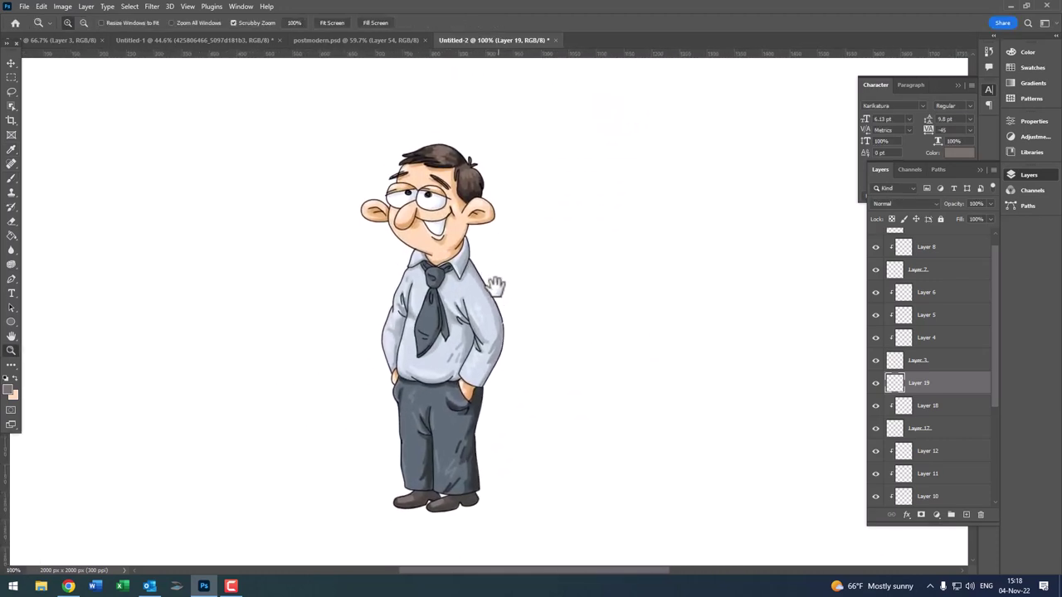
pyautogui.moveTo(505, 280); pyautogui.dragTo(486, 241)
pyautogui.scroll(1, 925, 365)
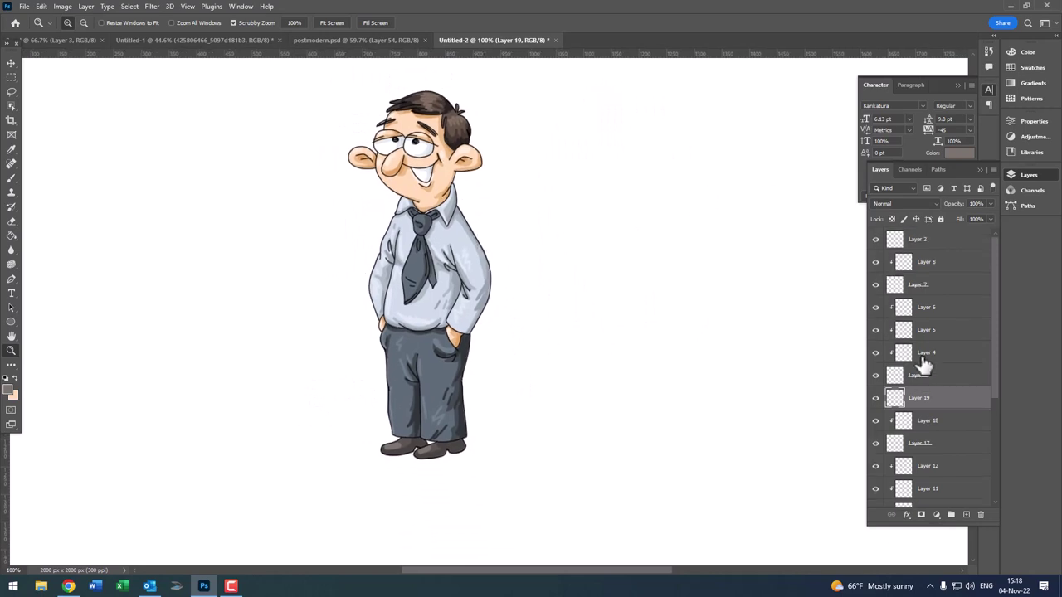
# - Add a new layer above Layer 1 and draw an elliptical selection around the feet
pyautogui.click(927, 241)
pyautogui.scroll(-5, 935, 448)
pyautogui.click(920, 477)
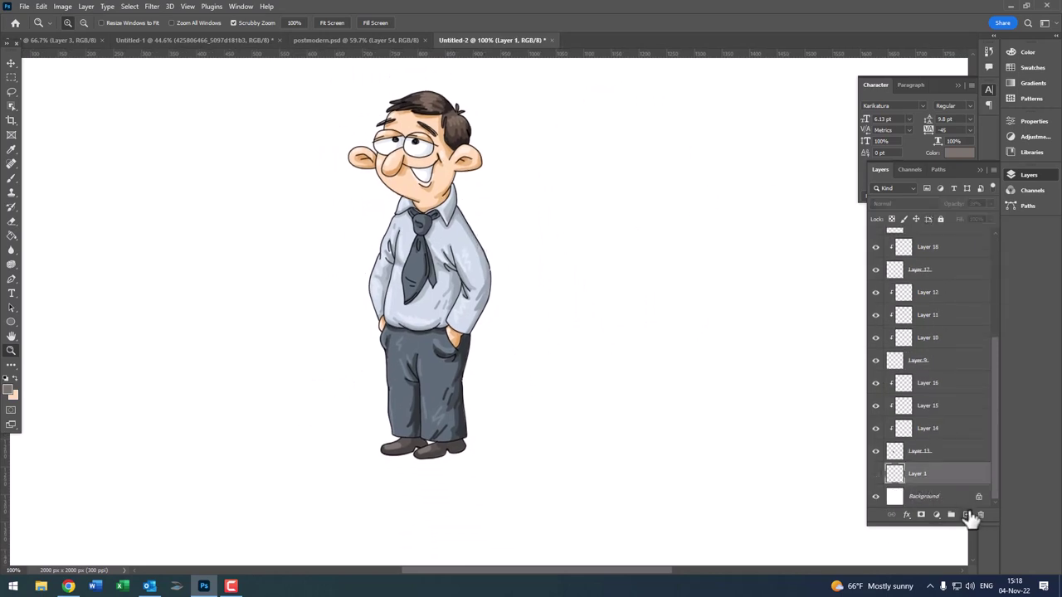
pyautogui.click(965, 515)
pyautogui.rightClick(11, 77)
pyautogui.click(42, 89)
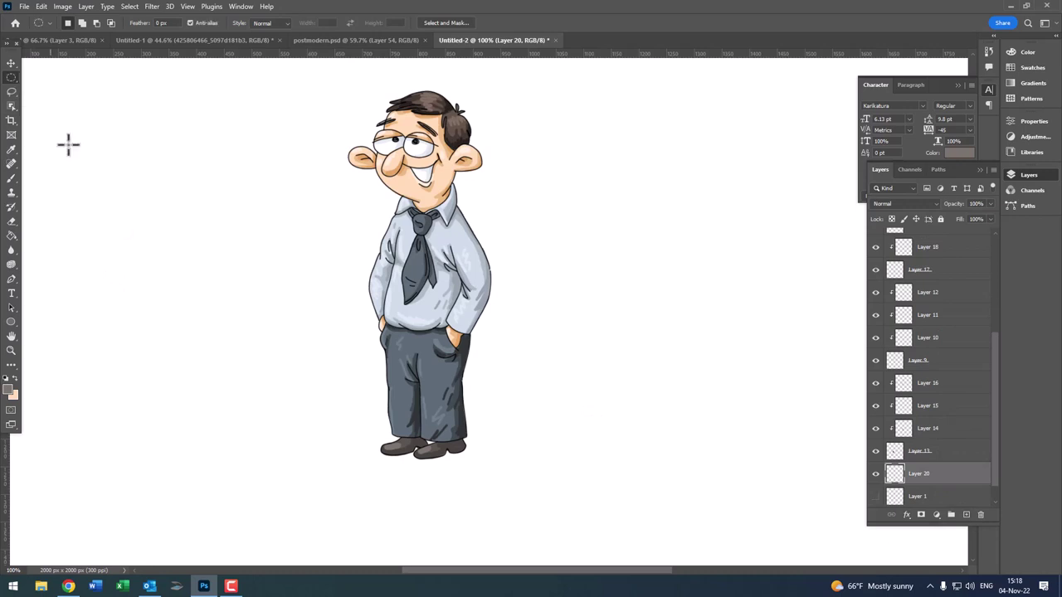
pyautogui.moveTo(337, 431); pyautogui.dragTo(520, 467)
# - Fill the oval selection with black and deselect it
pyautogui.press('g')
pyautogui.keyDown('alt'); pyautogui.click(416, 143); pyautogui.keyUp('alt')
pyautogui.click(473, 462)
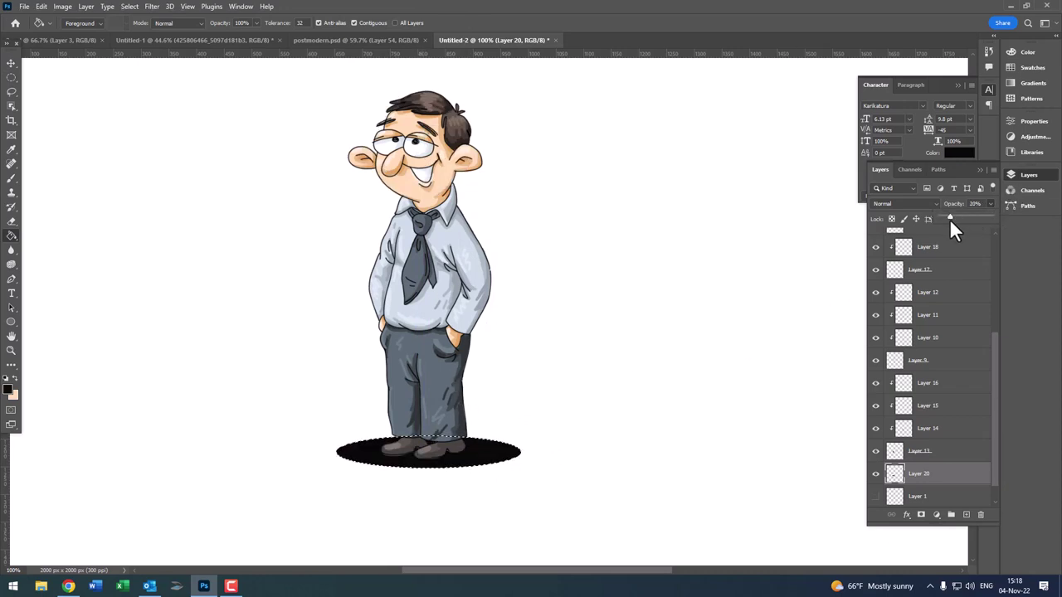
pyautogui.press('l')
pyautogui.rightClick(455, 453)
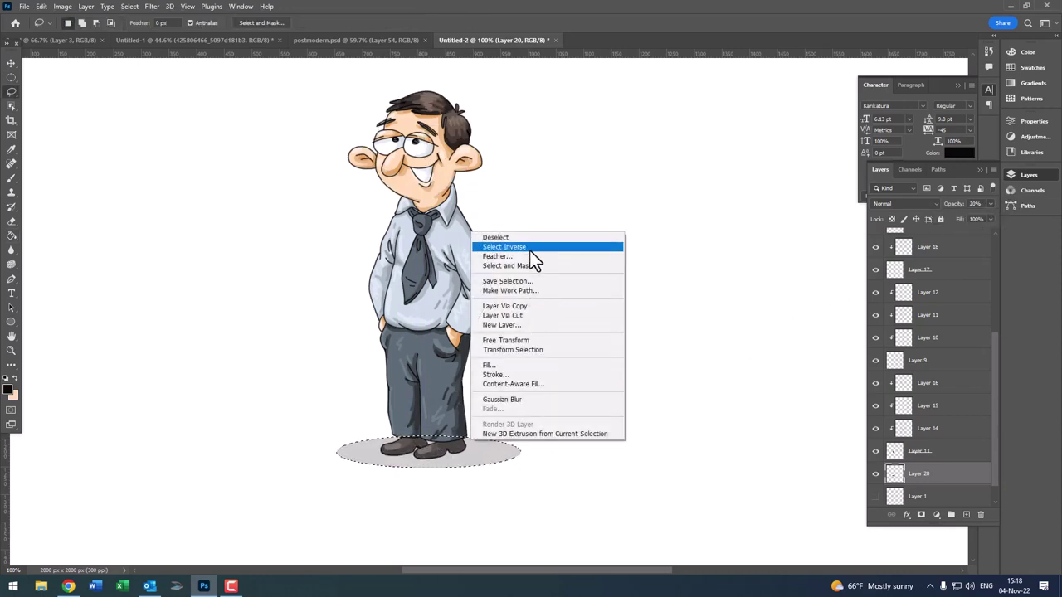
pyautogui.click(525, 238)
# - Soften the ground shadow with a 7.8-pixel Gaussian Blur
pyautogui.click(151, 5)
pyautogui.moveTo(159, 148)
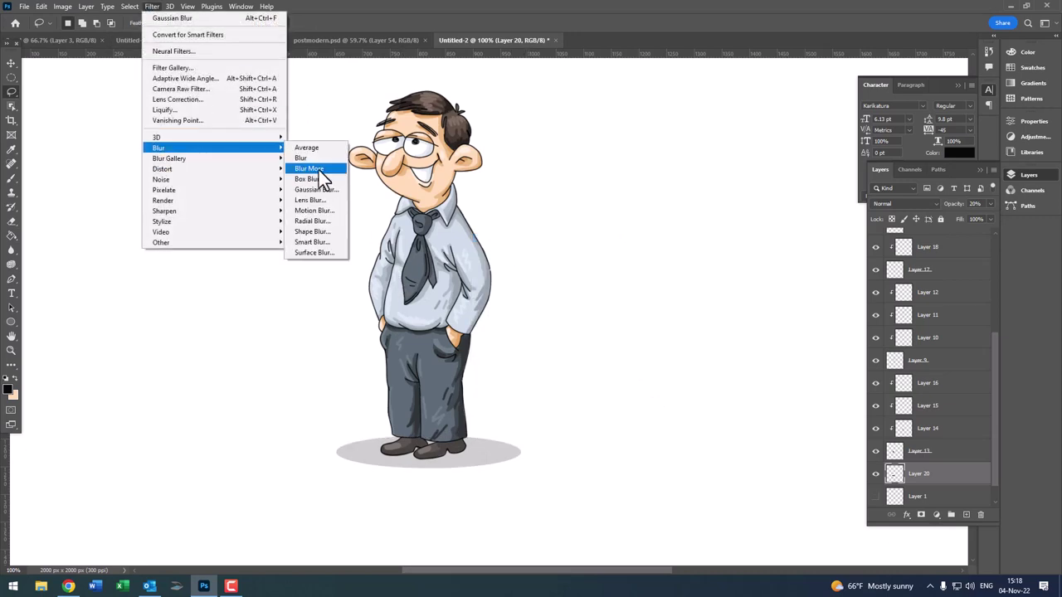
pyautogui.click(315, 189)
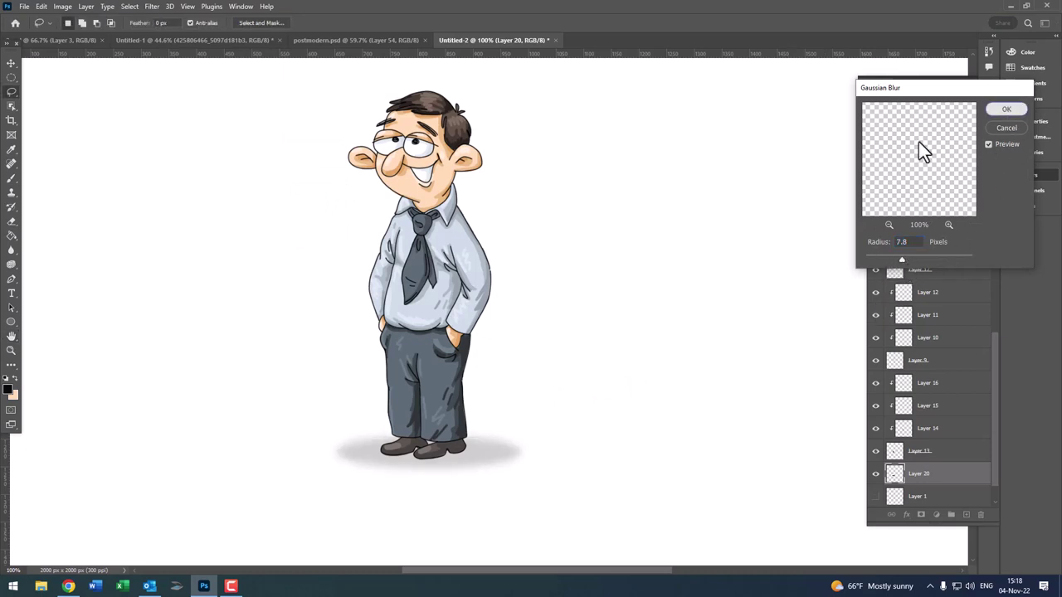
pyautogui.press('Return')
pyautogui.moveTo(500, 360); pyautogui.dragTo(589, 433)
pyautogui.press('z')
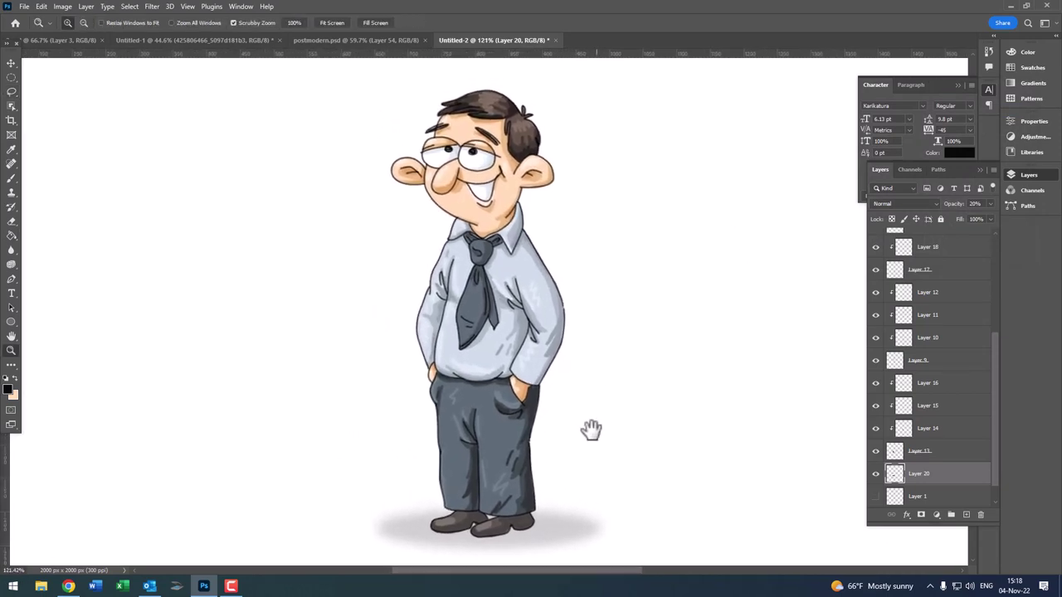
pyautogui.press('g')
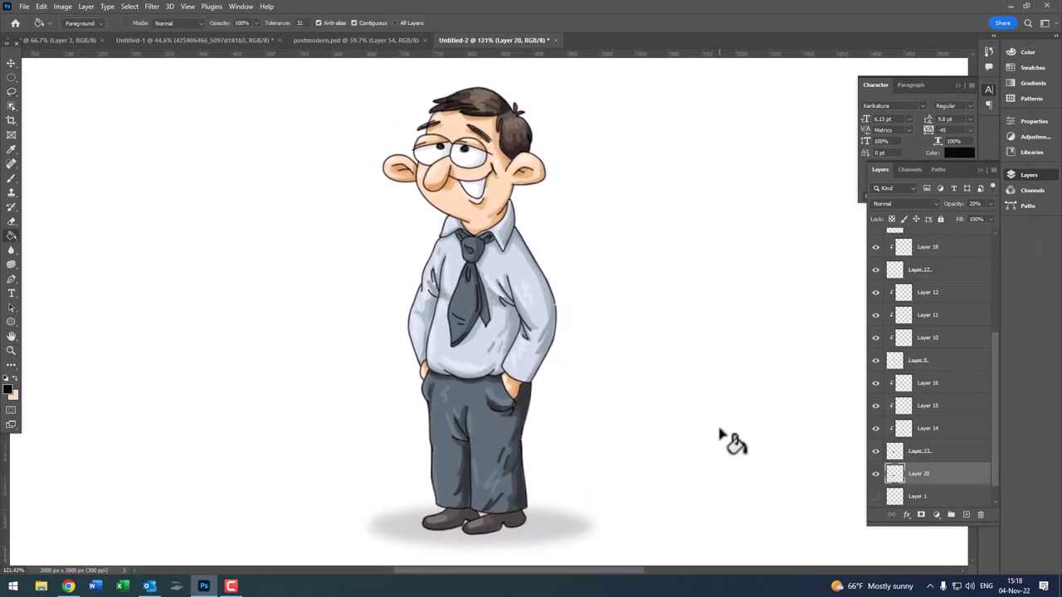